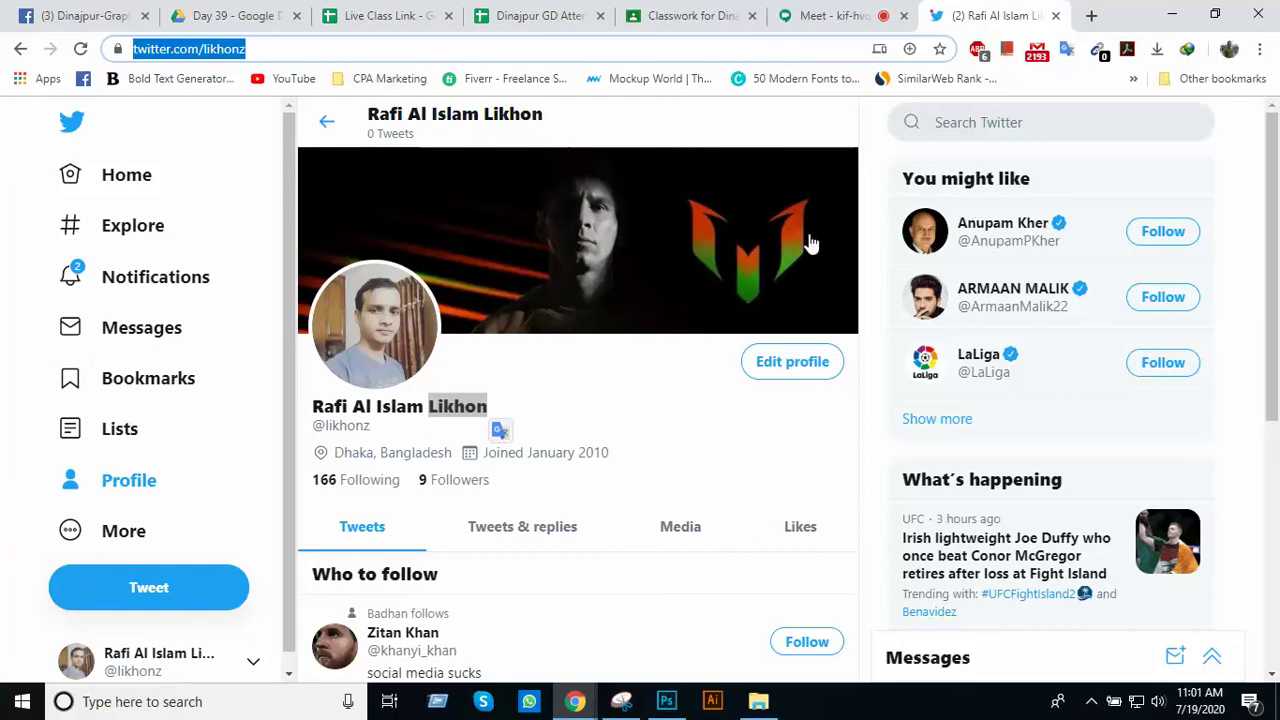
# Highlight the word 'Likhon' in the display name on the saved Twitter profile.
pyautogui.click(448, 401)
pyautogui.click(435, 402)
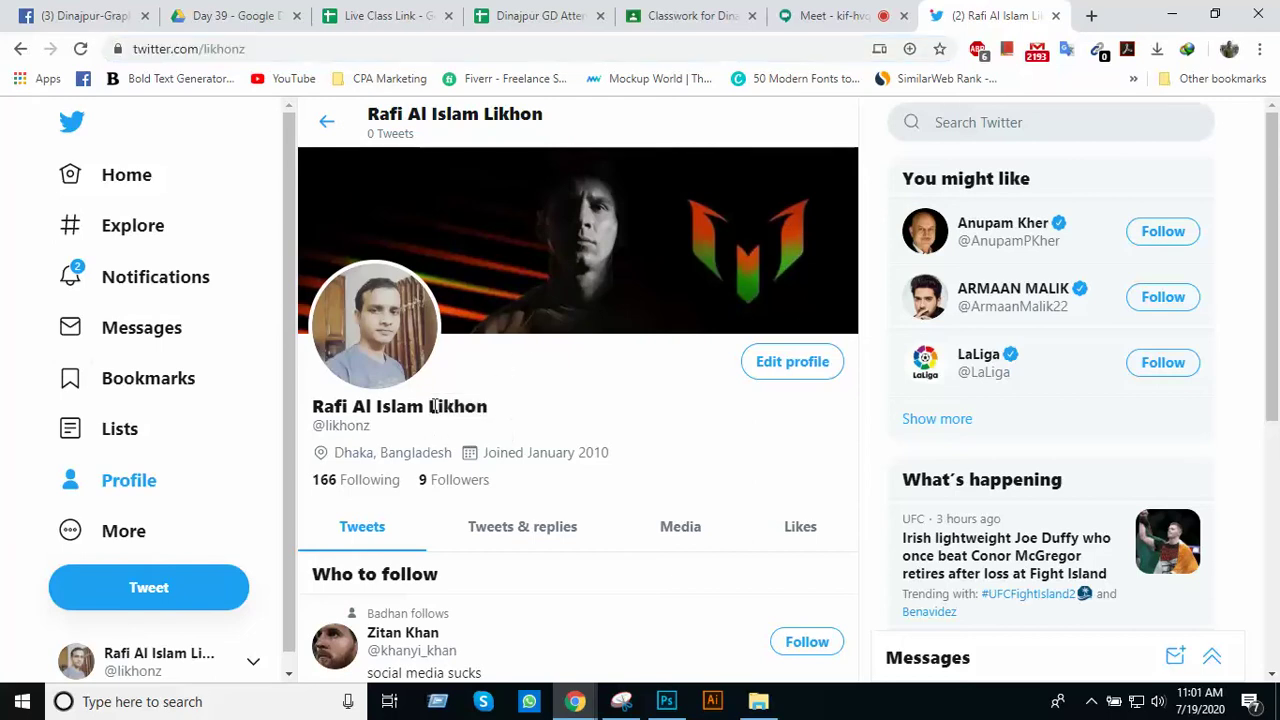
pyautogui.doubleClick(429, 406)
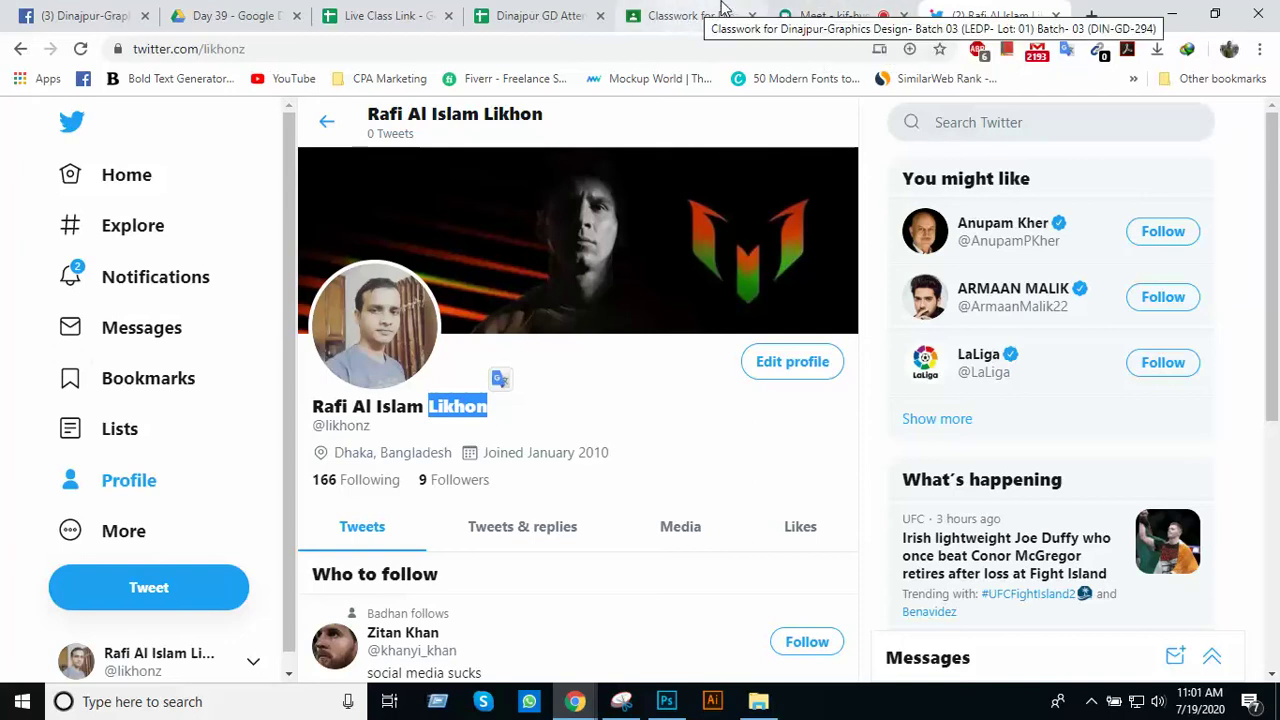
pyautogui.click(812, 18)
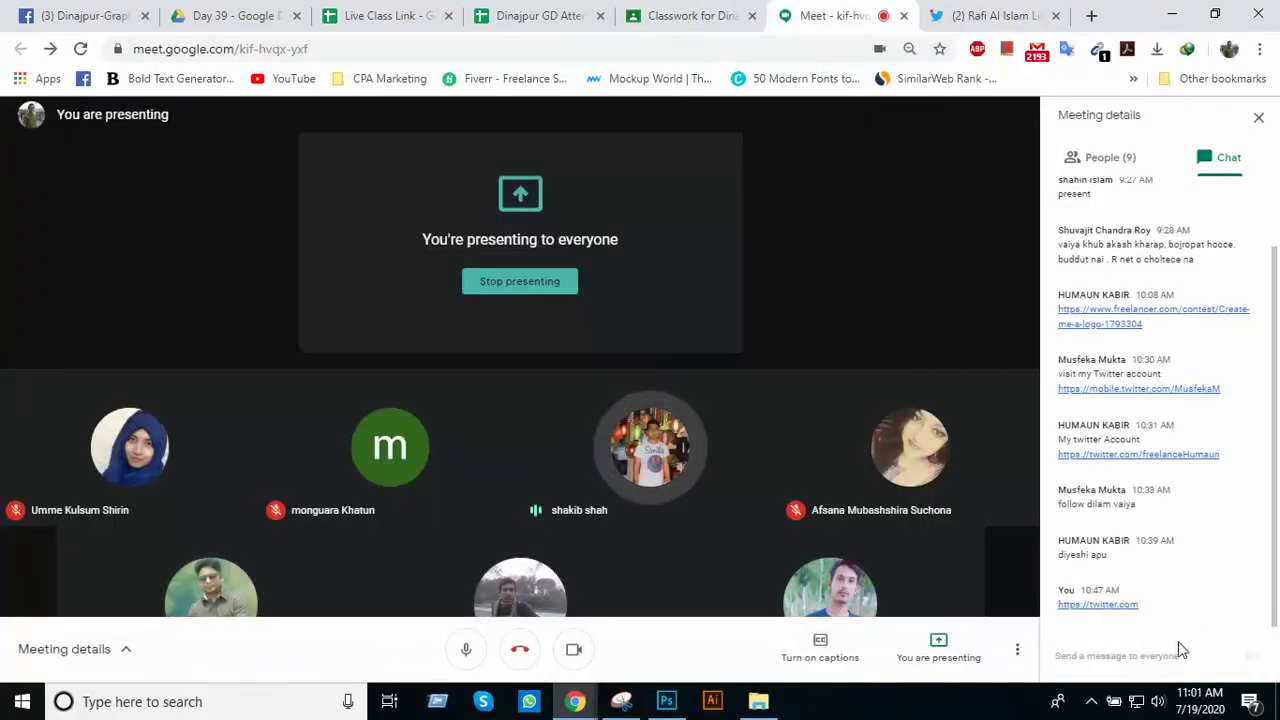
pyautogui.click(1105, 655)
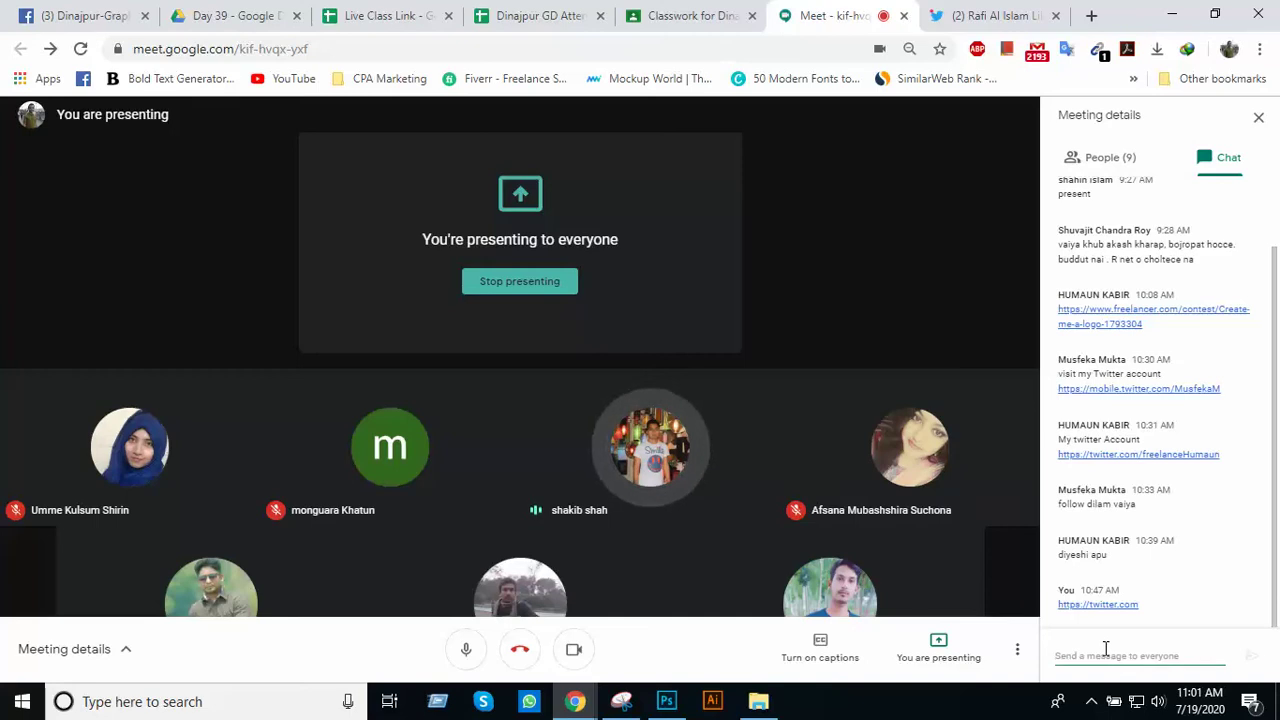
pyautogui.write('https://twitter.com/likhonz')
pyautogui.press('Return')
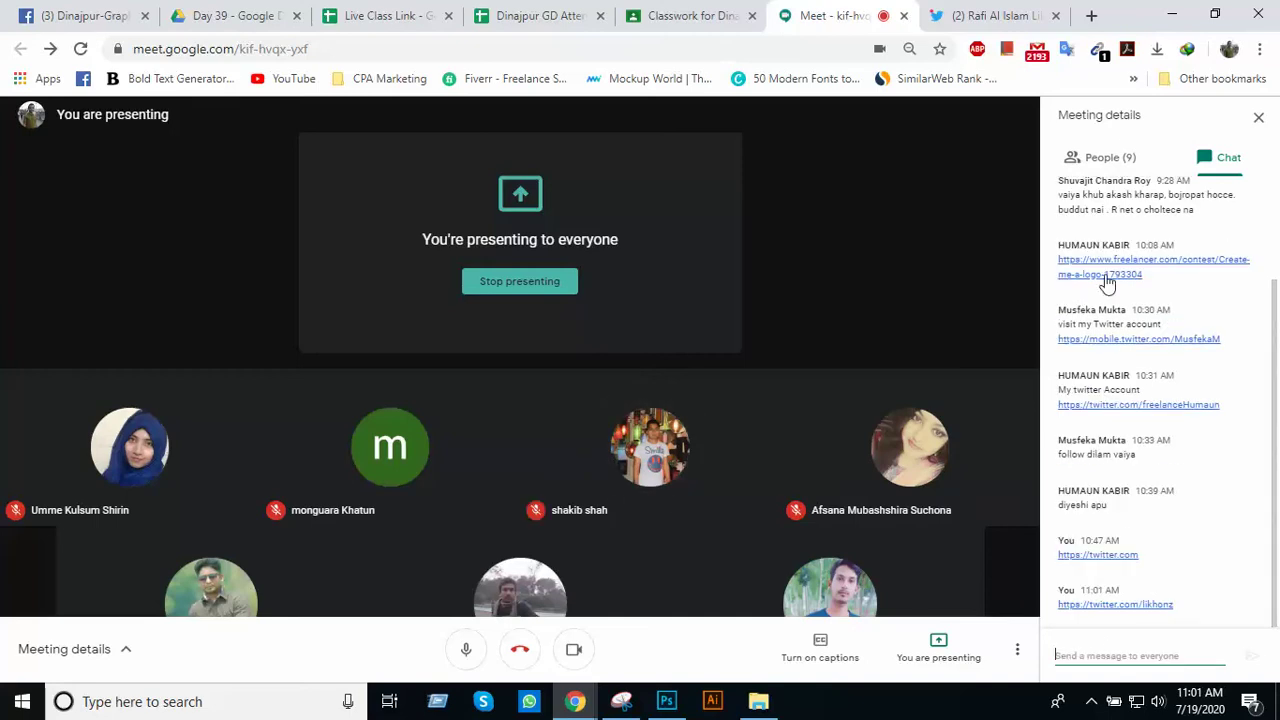
pyautogui.click(975, 16)
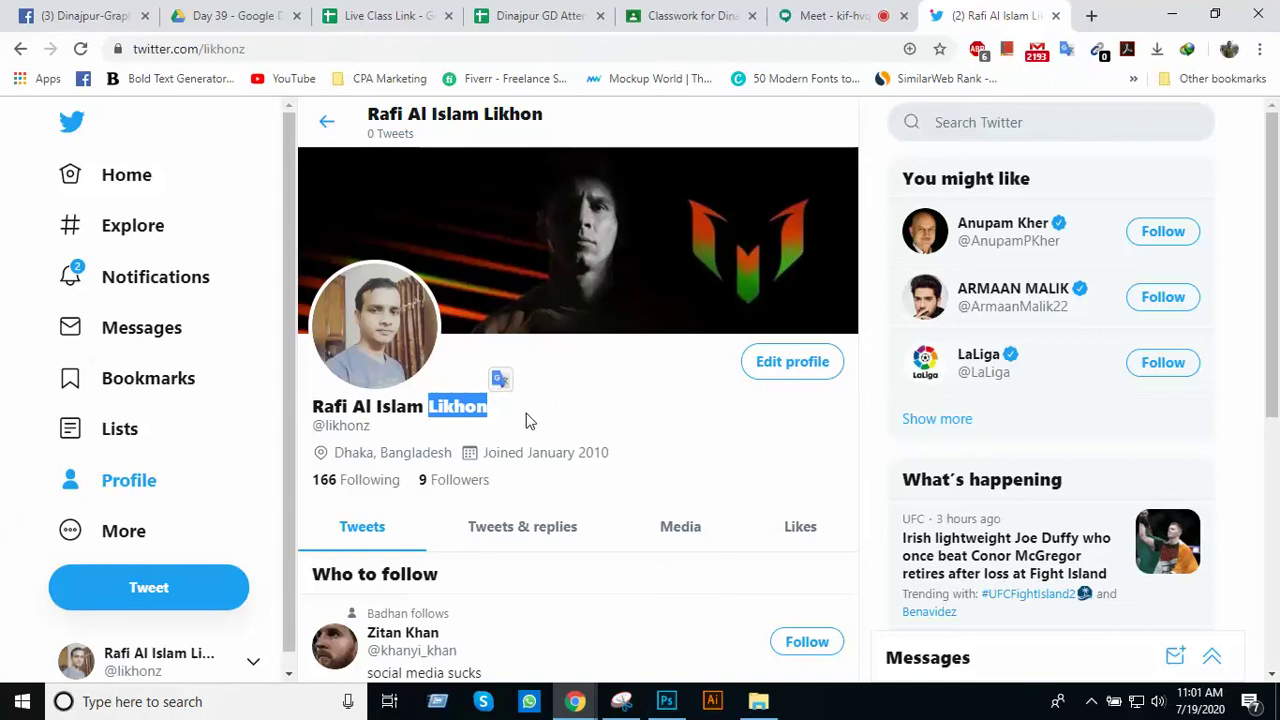
pyautogui.click(472, 413)
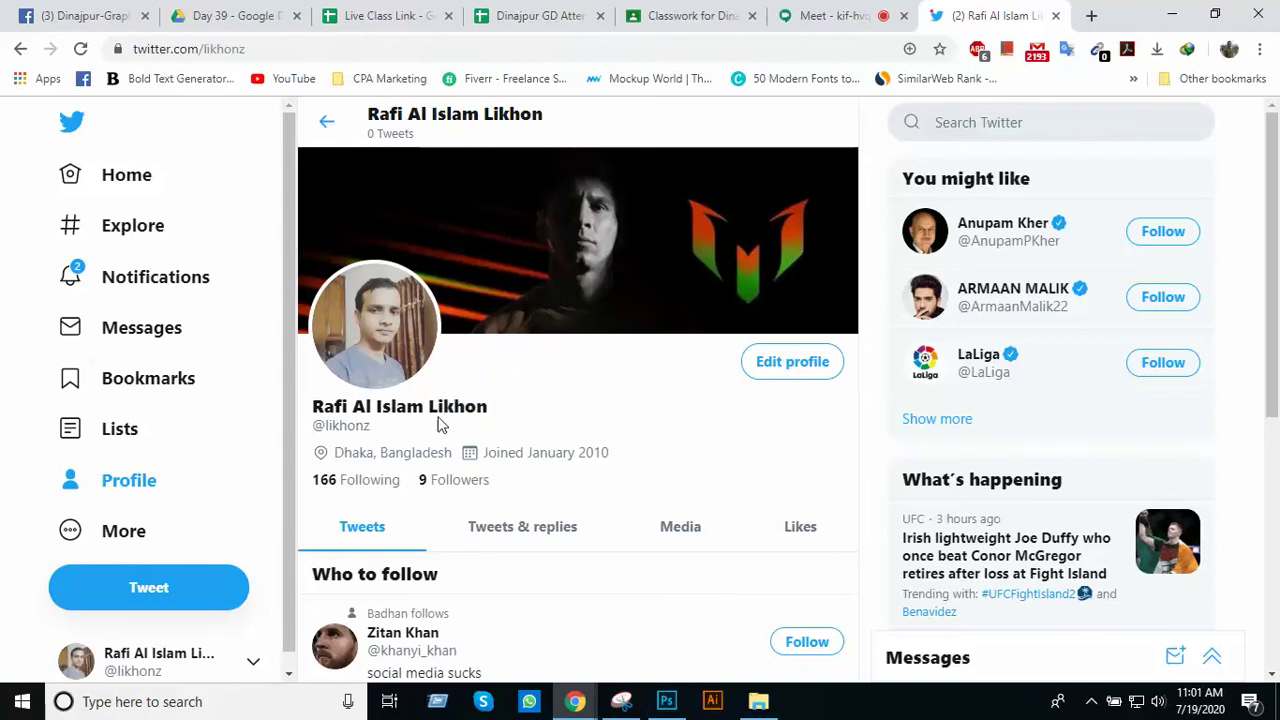
pyautogui.moveTo(432, 410)
pyautogui.mouseDown()
pyautogui.moveTo(487, 407)
pyautogui.moveTo(417, 423)
pyautogui.moveTo(437, 406)
pyautogui.mouseUp()
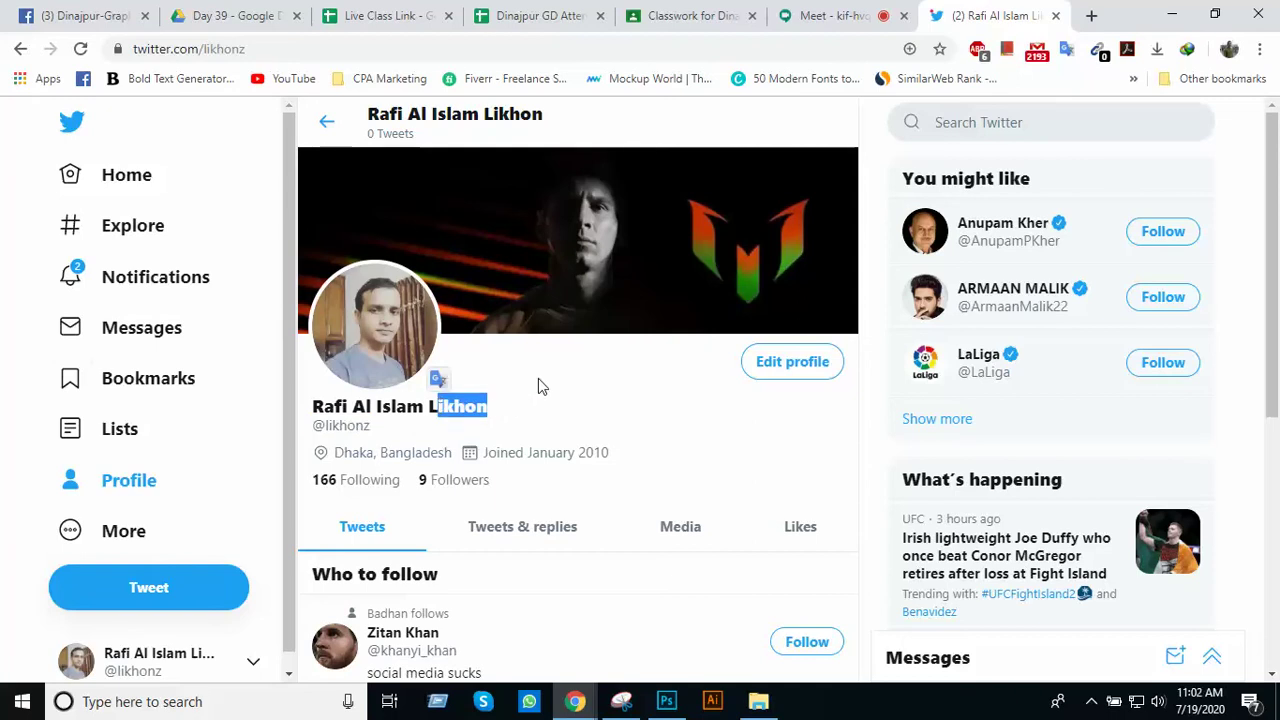
pyautogui.click(488, 406)
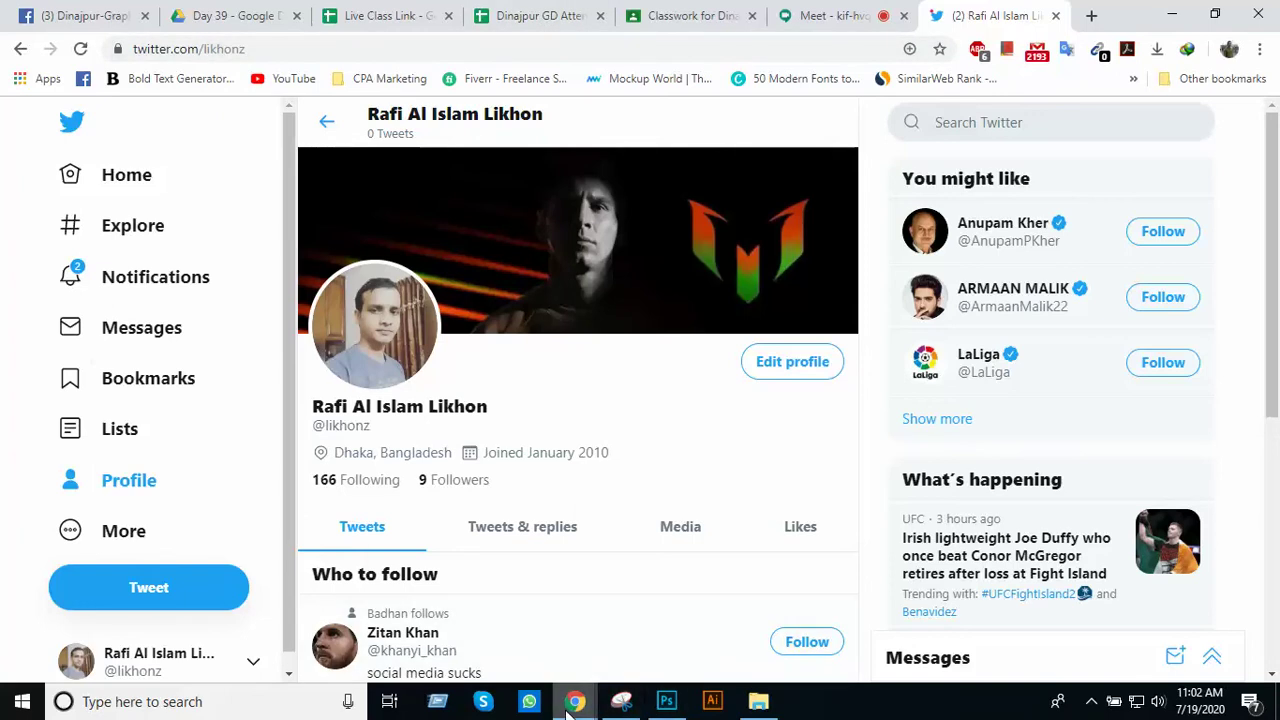
pyautogui.moveTo(572, 708)
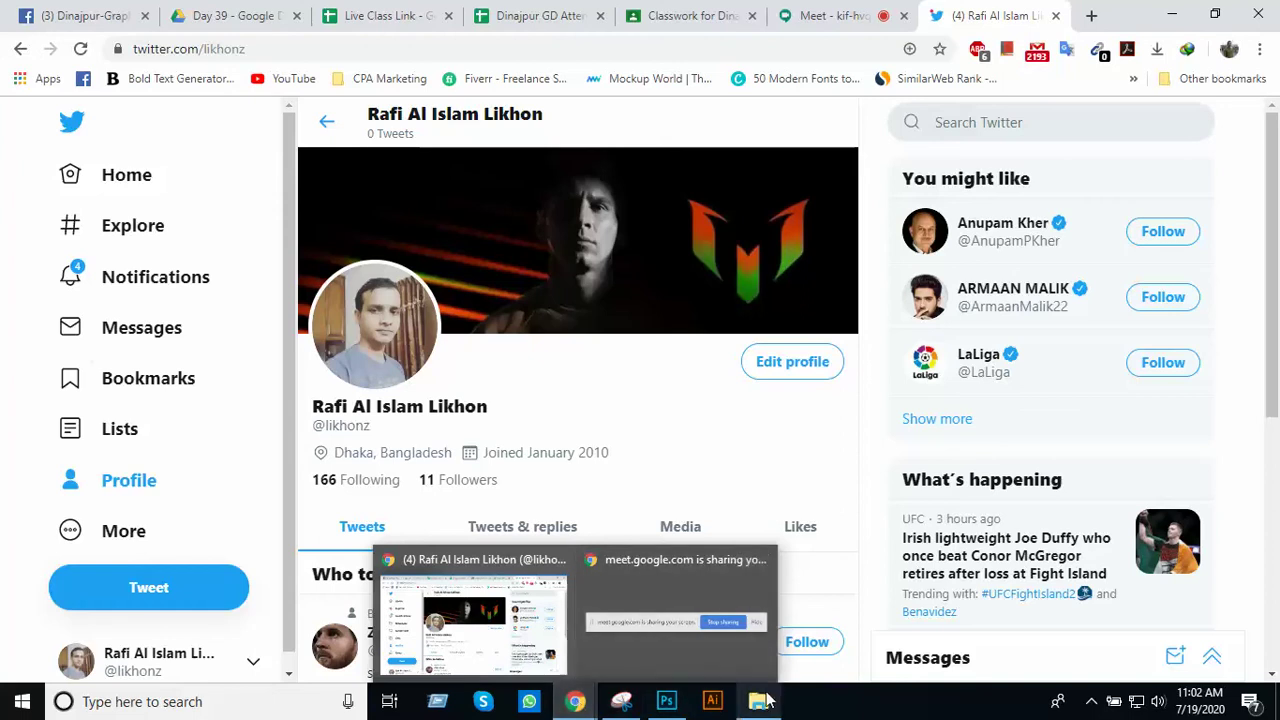
# Go up from Batch 3 to Dinajpur, into Student Data > Batch 4, and select Batch 4.xlsx.
pyautogui.click(758, 701)
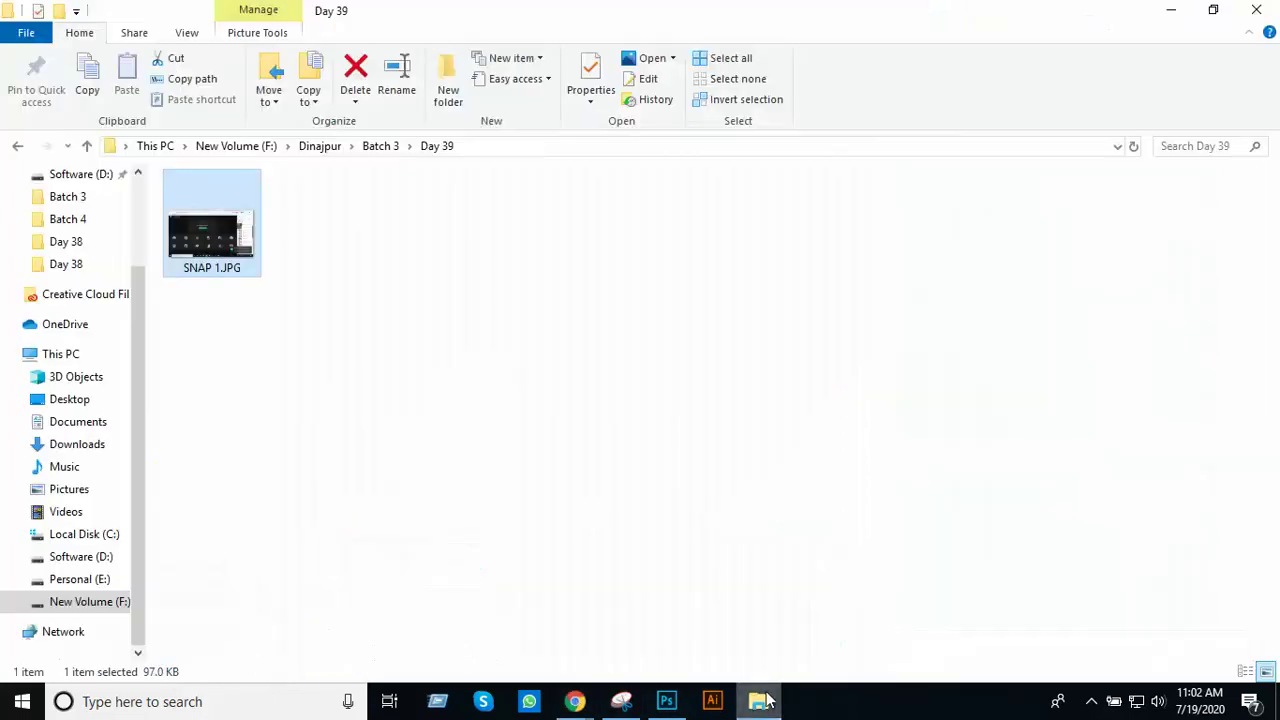
pyautogui.click(381, 147)
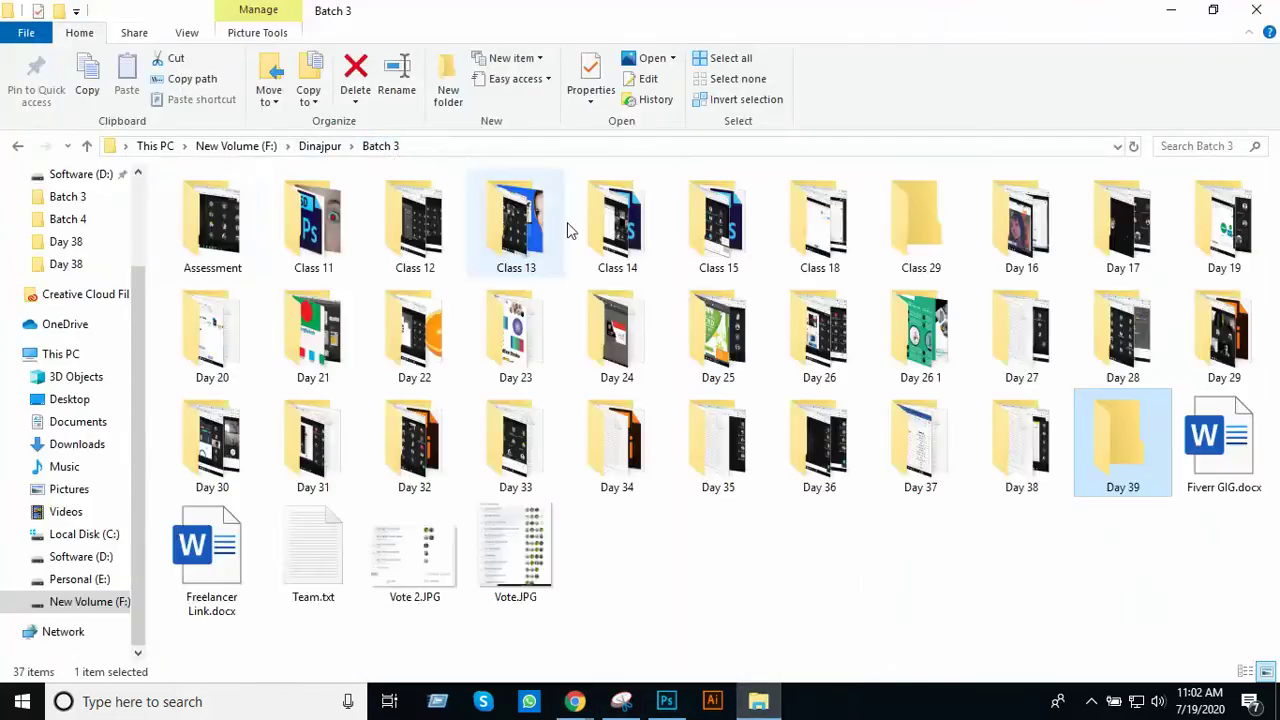
pyautogui.click(320, 147)
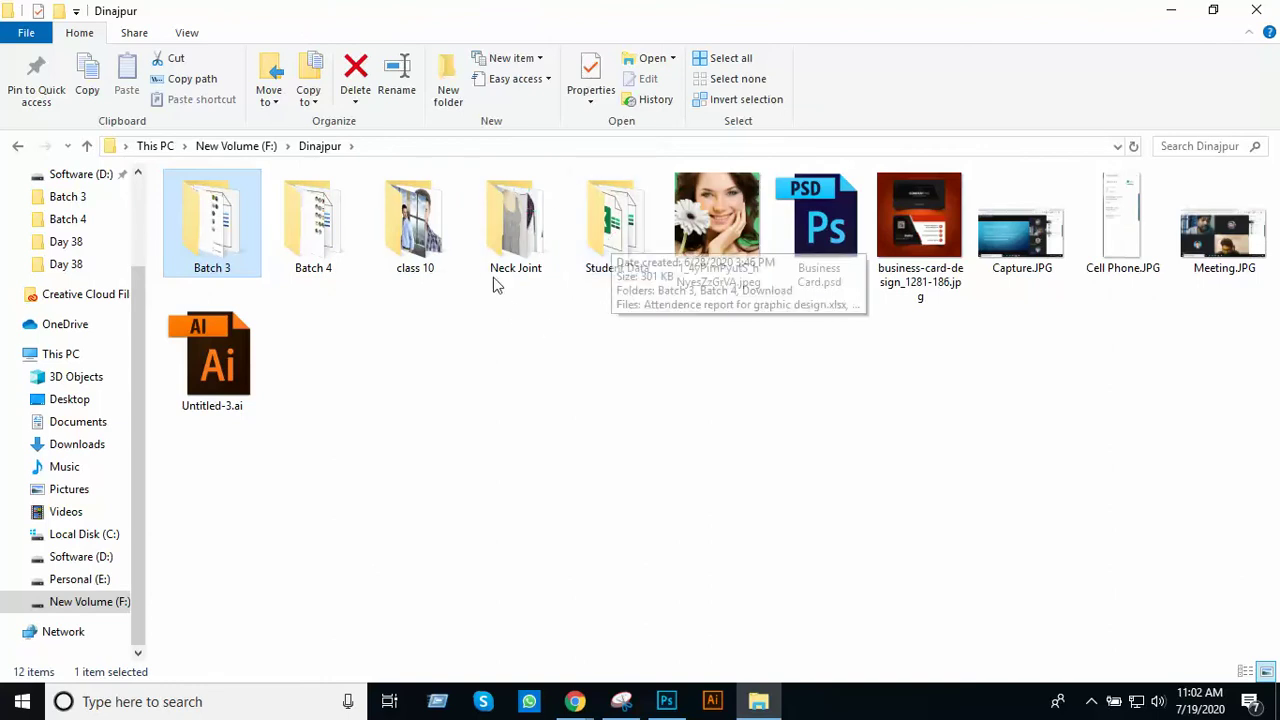
pyautogui.doubleClick(606, 266)
pyautogui.doubleClick(332, 268)
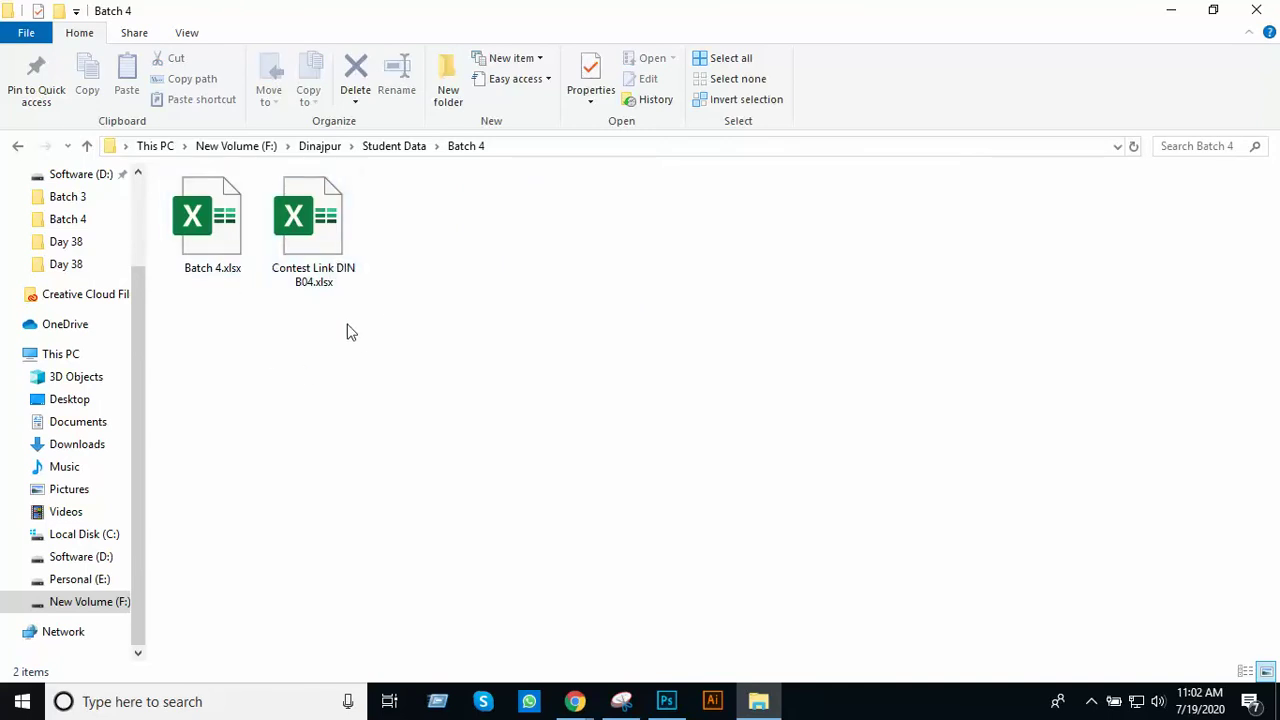
pyautogui.click(228, 244)
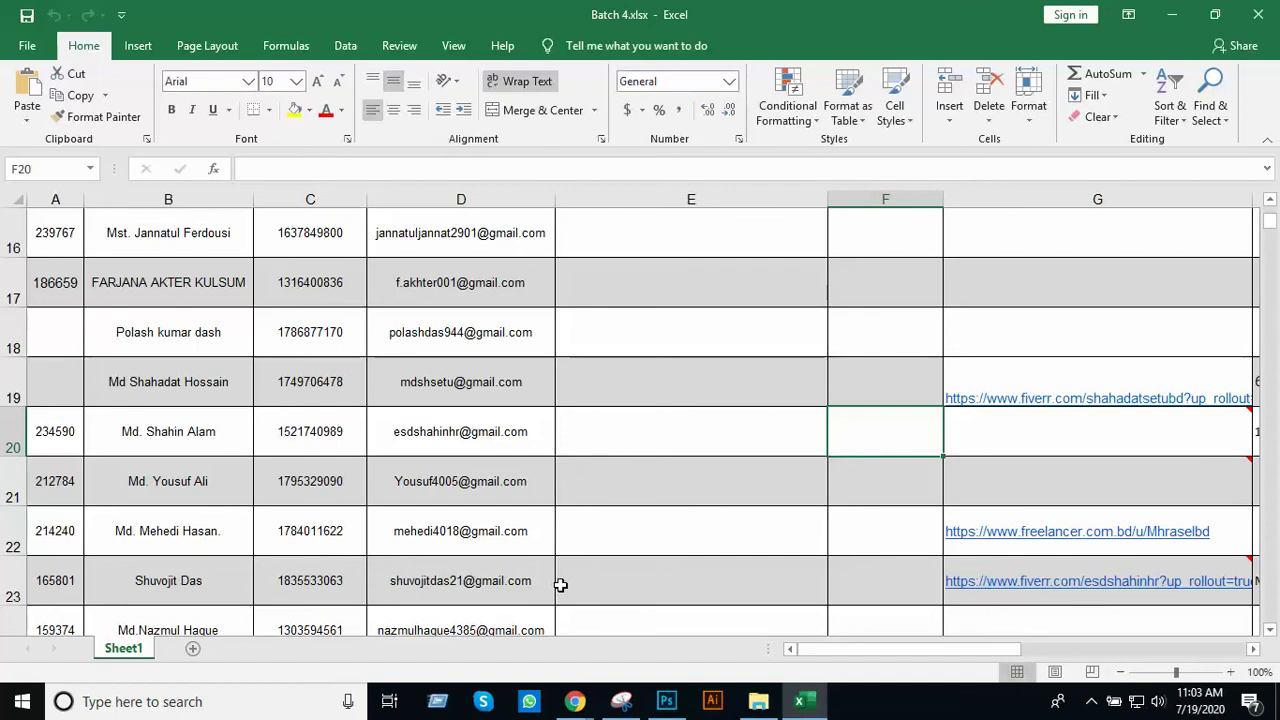
# Close the Batch 4 workbook and open Batch 3.xlsx from Student Data > Batch 3.
pyautogui.hotkey('ctrl', 'w')
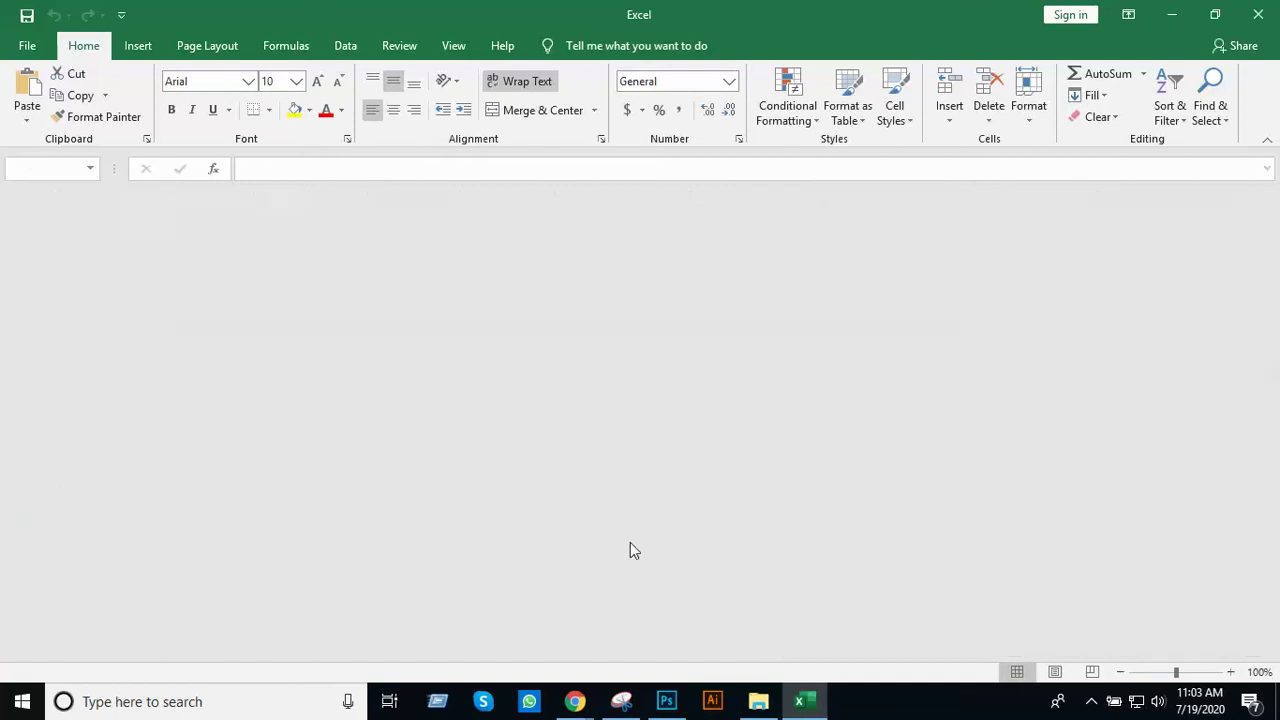
pyautogui.hotkey('alt', 'Tab')
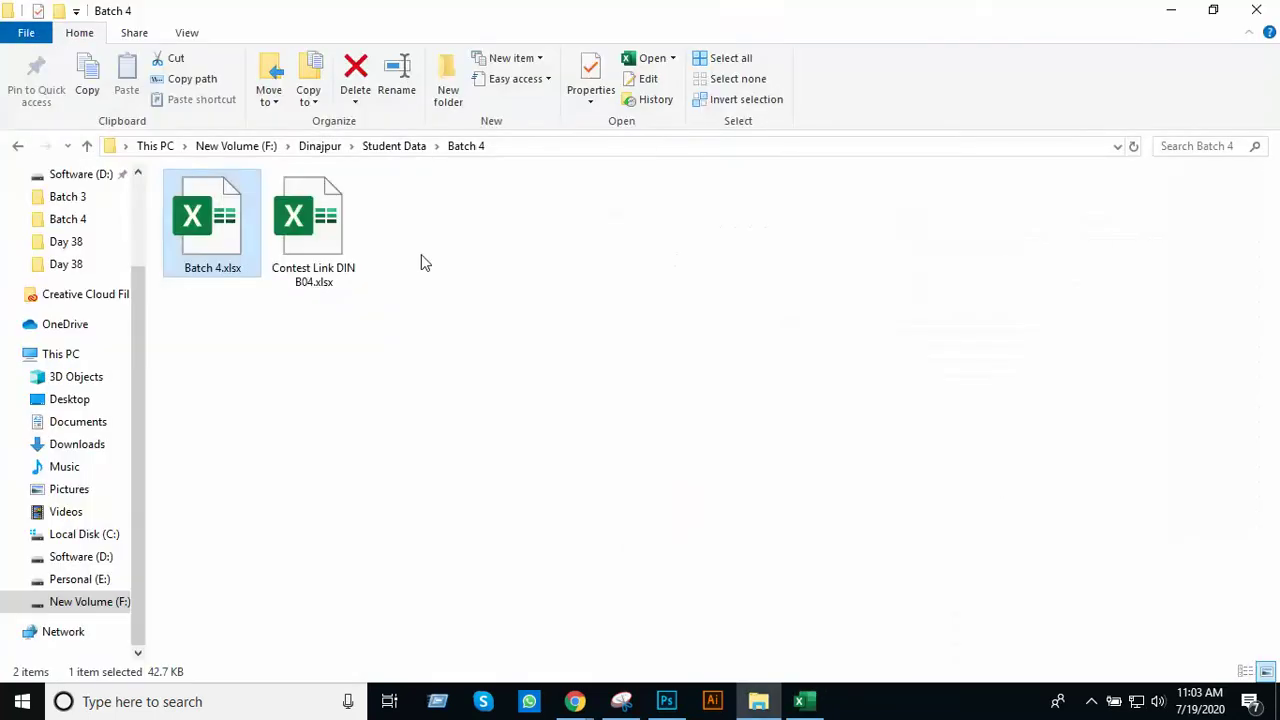
pyautogui.hotkey('alt', 'Up')
pyautogui.doubleClick(228, 250)
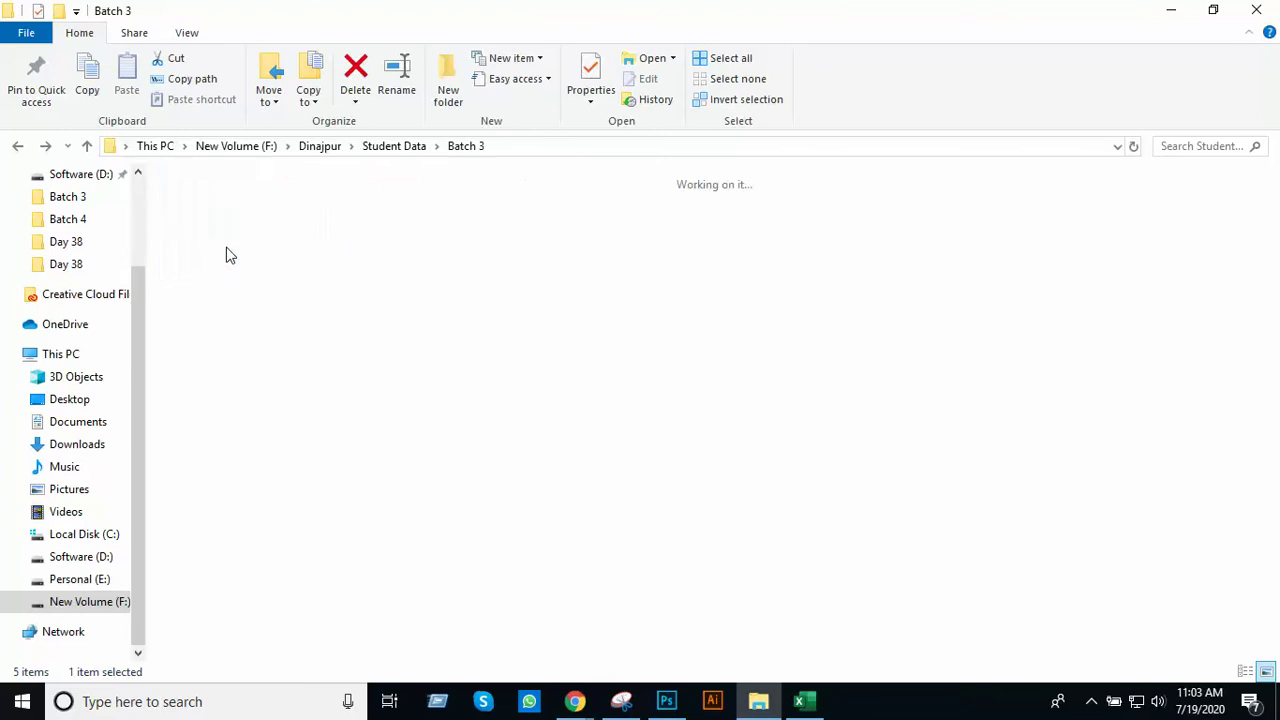
pyautogui.click(221, 237)
pyautogui.doubleClick(221, 237)
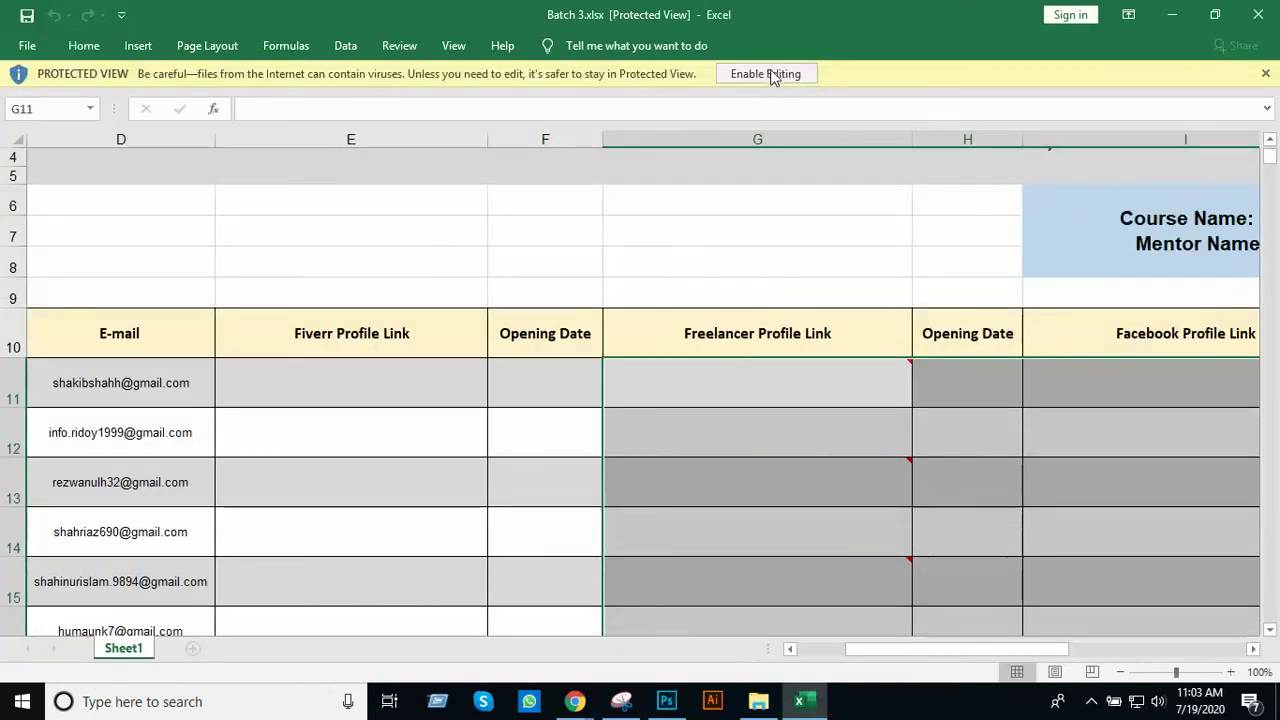
# Enable editing of Batch 3.xlsx, scroll through its data, and close the workbook.
pyautogui.click(768, 78)
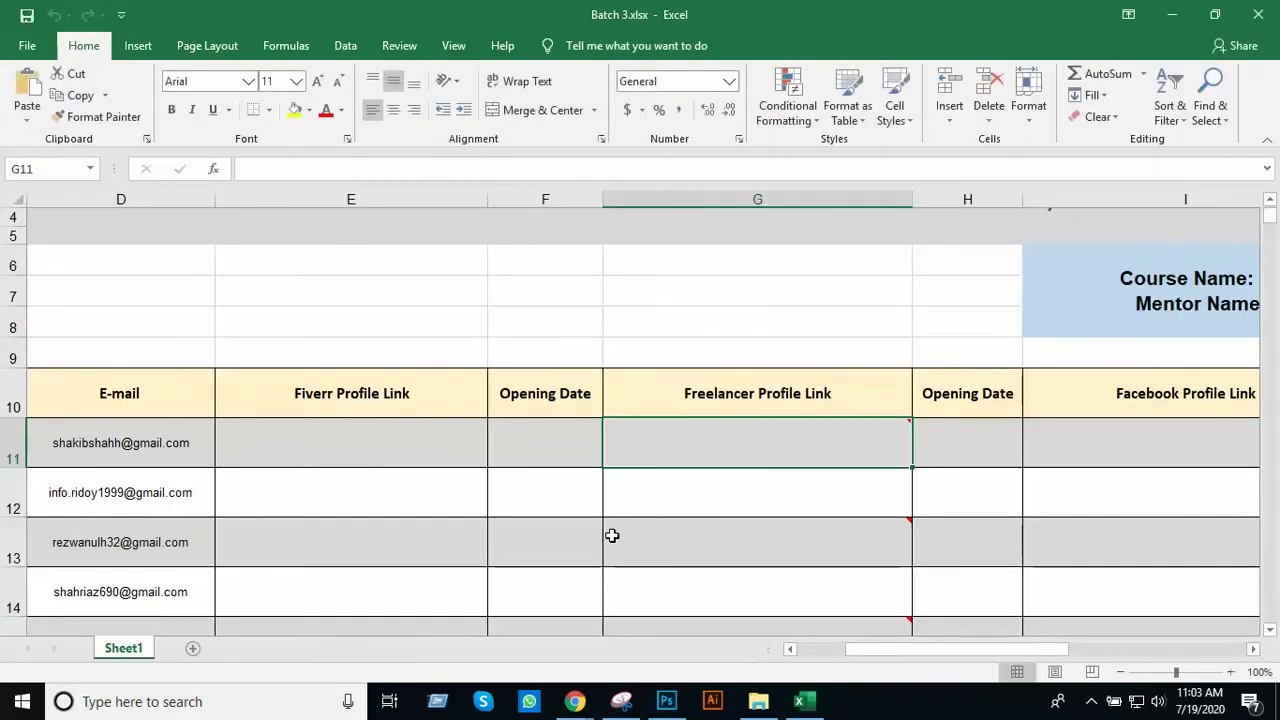
pyautogui.scroll(-3, 657, 542)
pyautogui.scroll(-4, 657, 542)
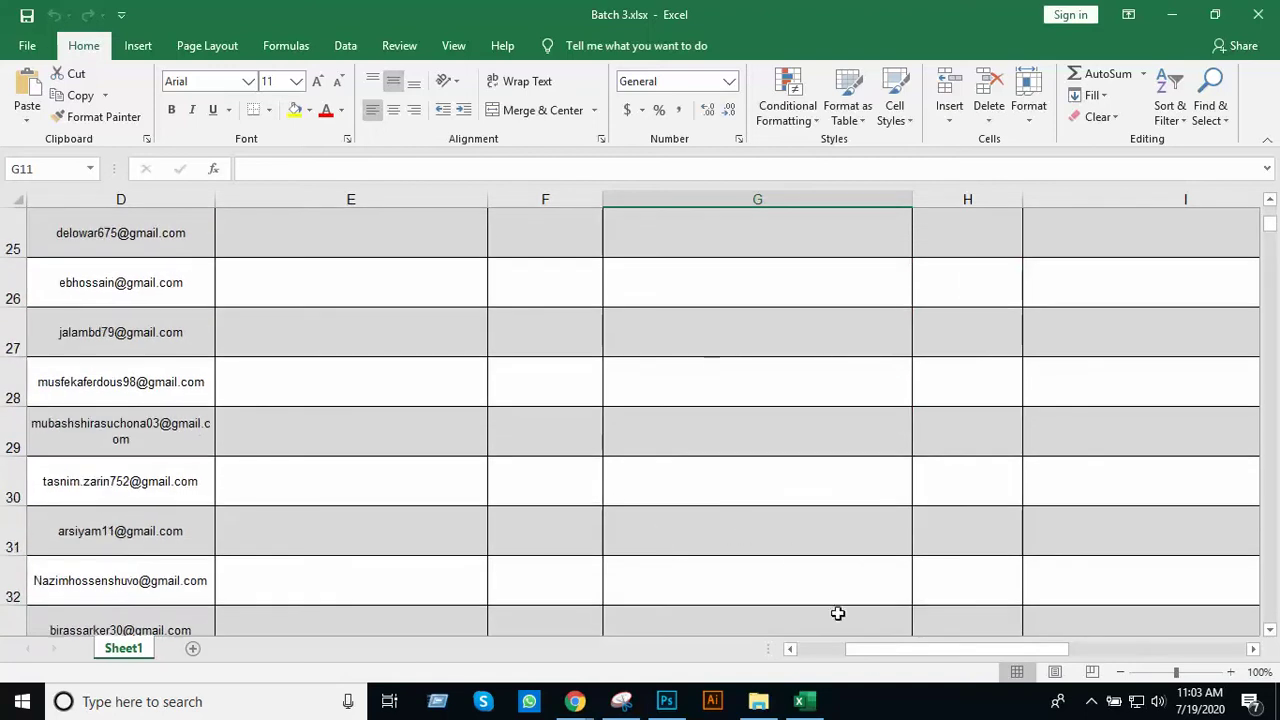
pyautogui.moveTo(867, 654); pyautogui.dragTo(808, 656)
pyautogui.scroll(8, 538, 575)
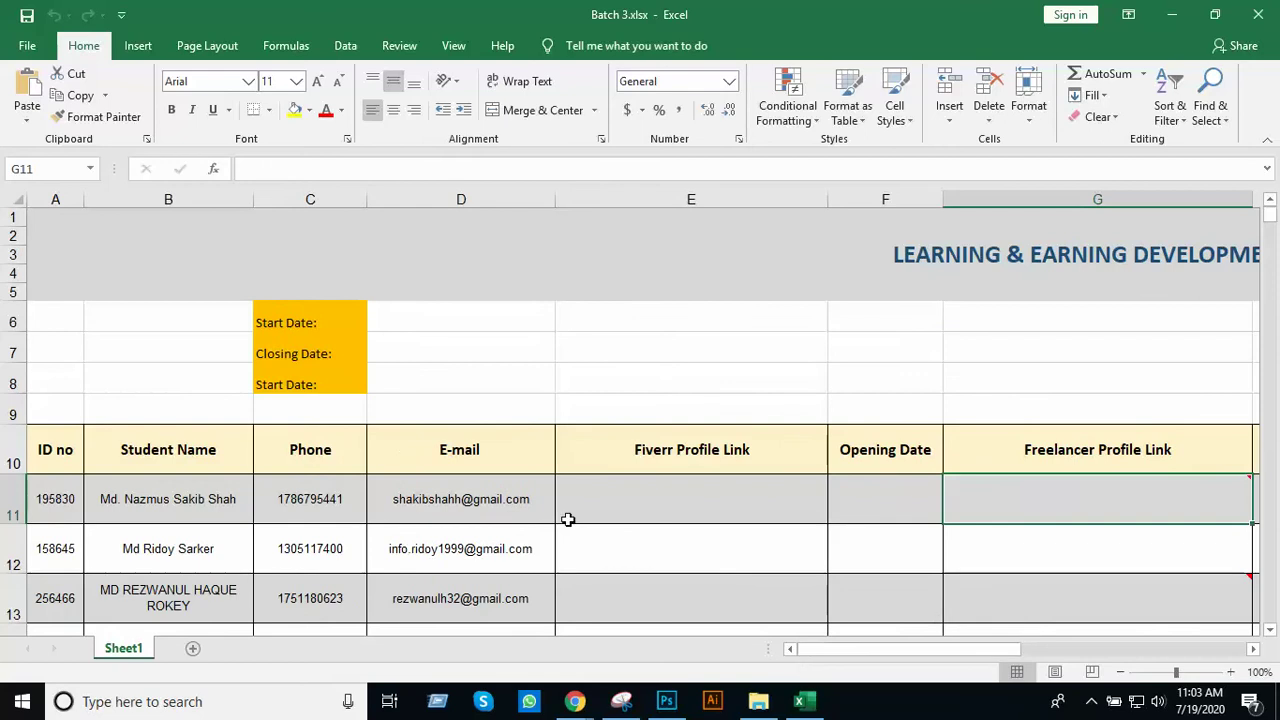
pyautogui.scroll(-5, 568, 520)
pyautogui.scroll(-5, 568, 520)
pyautogui.scroll(8, 568, 520)
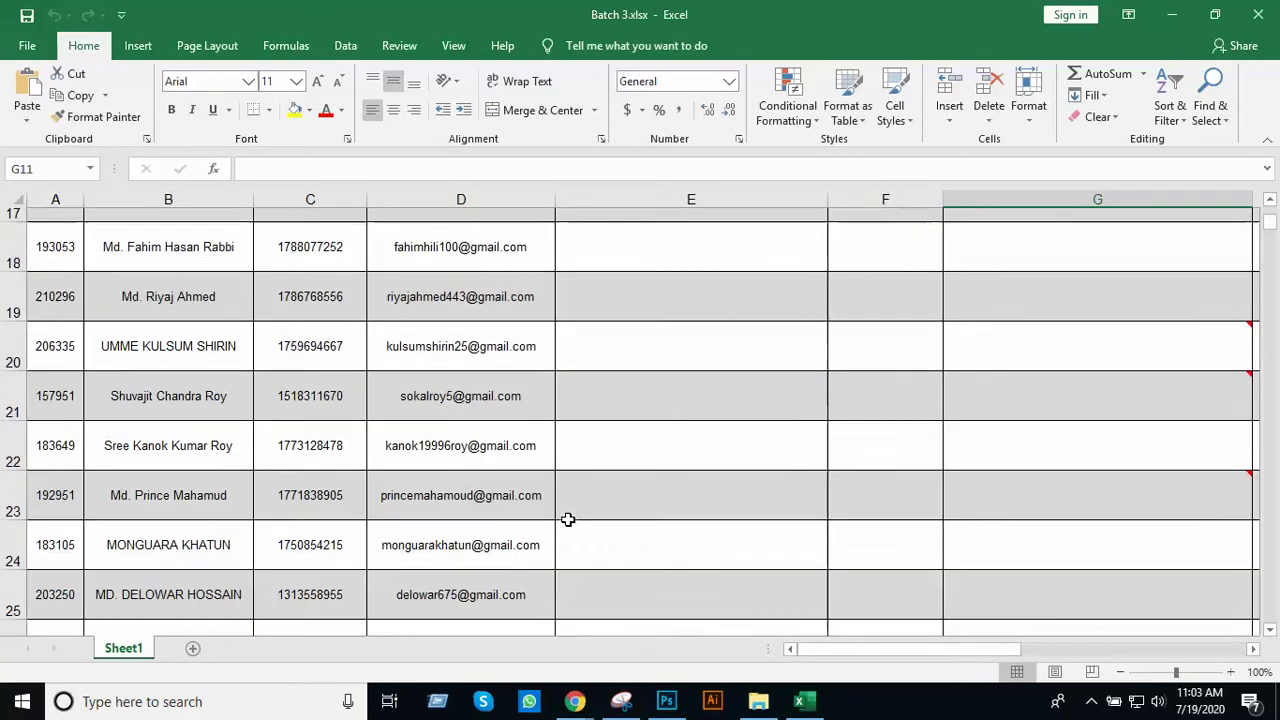
pyautogui.hotkey('alt', 'F4')
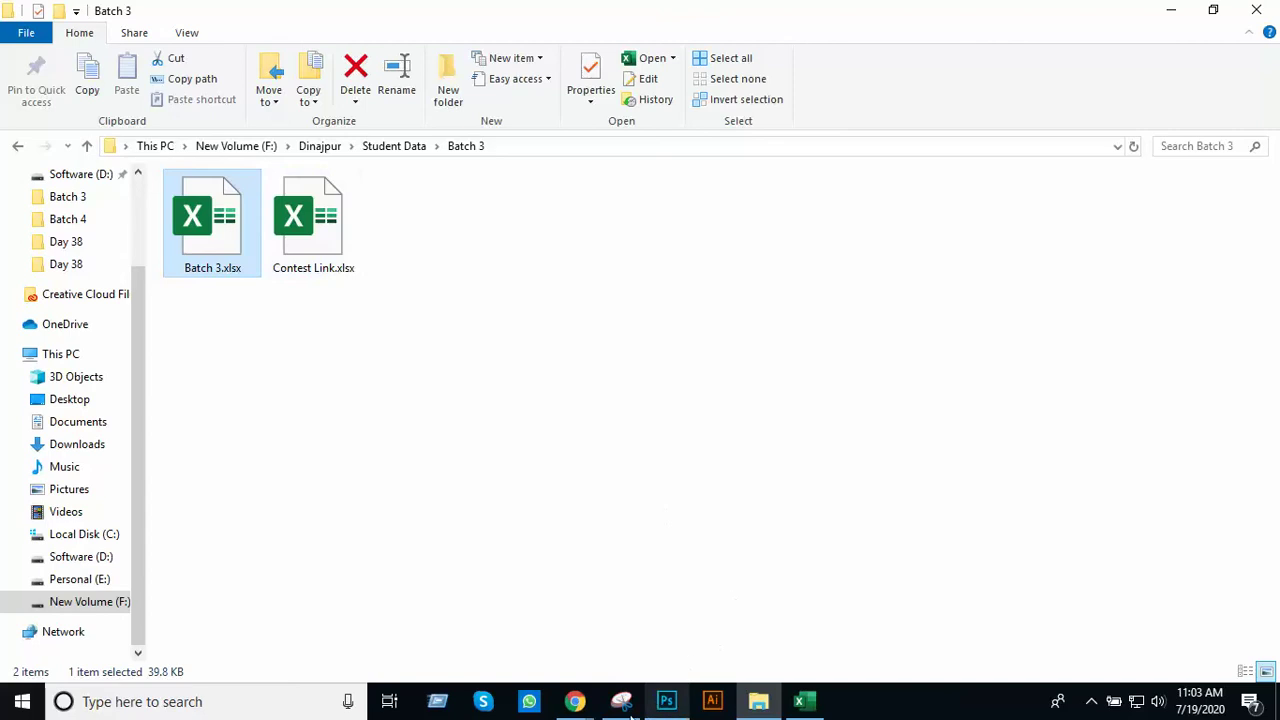
# In Google Drive, go from My Drive into the Graphic > Student Data folder.
pyautogui.moveTo(575, 706)
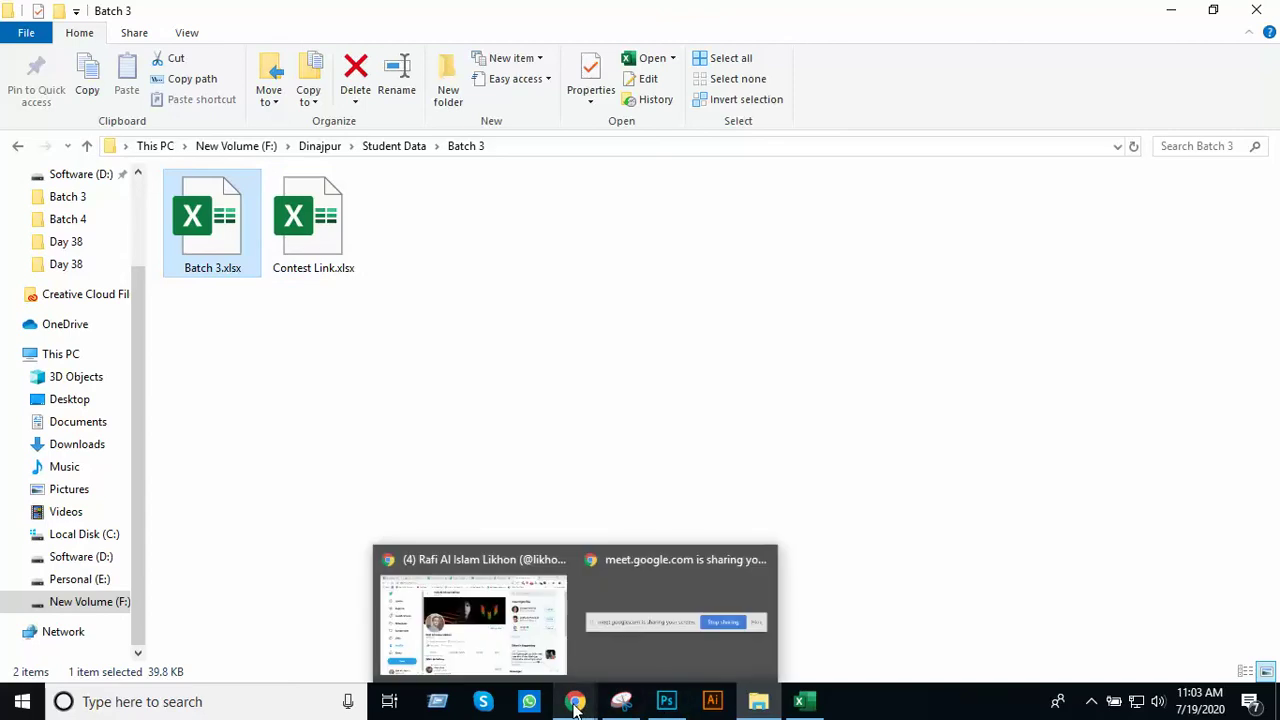
pyautogui.click(480, 620)
pyautogui.click(230, 15)
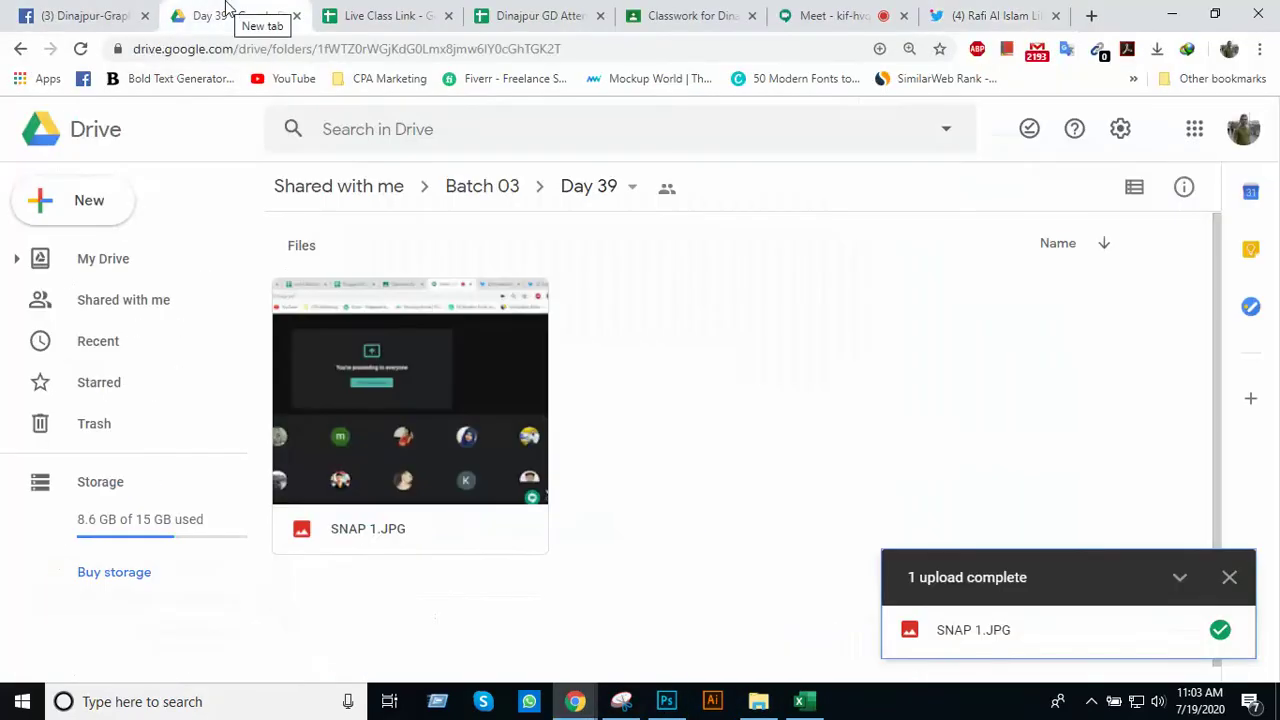
pyautogui.click(96, 258)
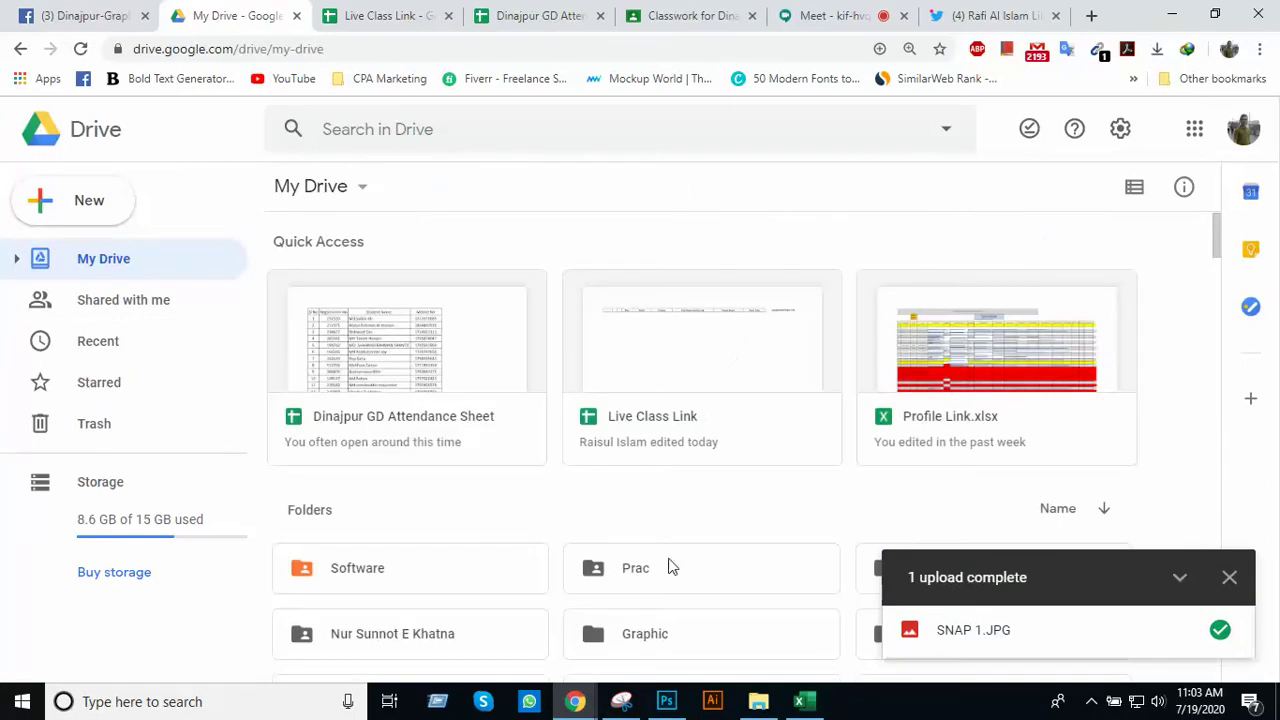
pyautogui.scroll(-1, 672, 567)
pyautogui.click(655, 605)
pyautogui.doubleClick(678, 558)
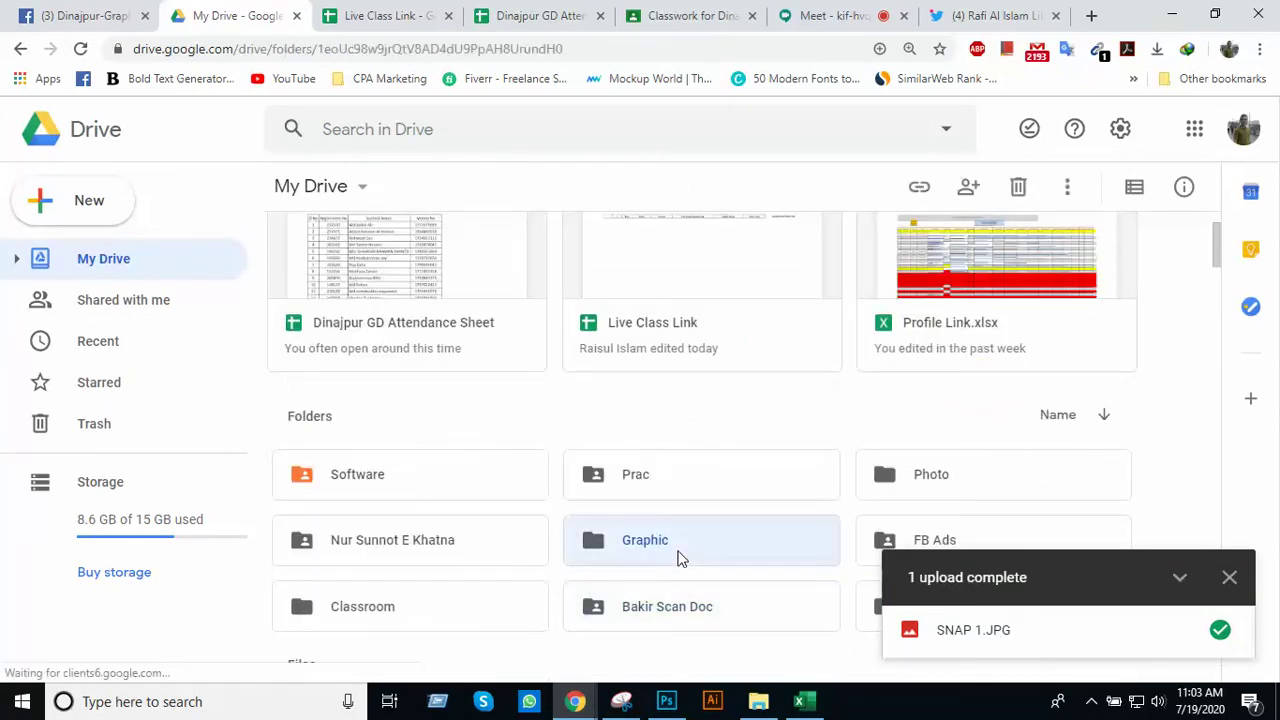
pyautogui.doubleClick(446, 317)
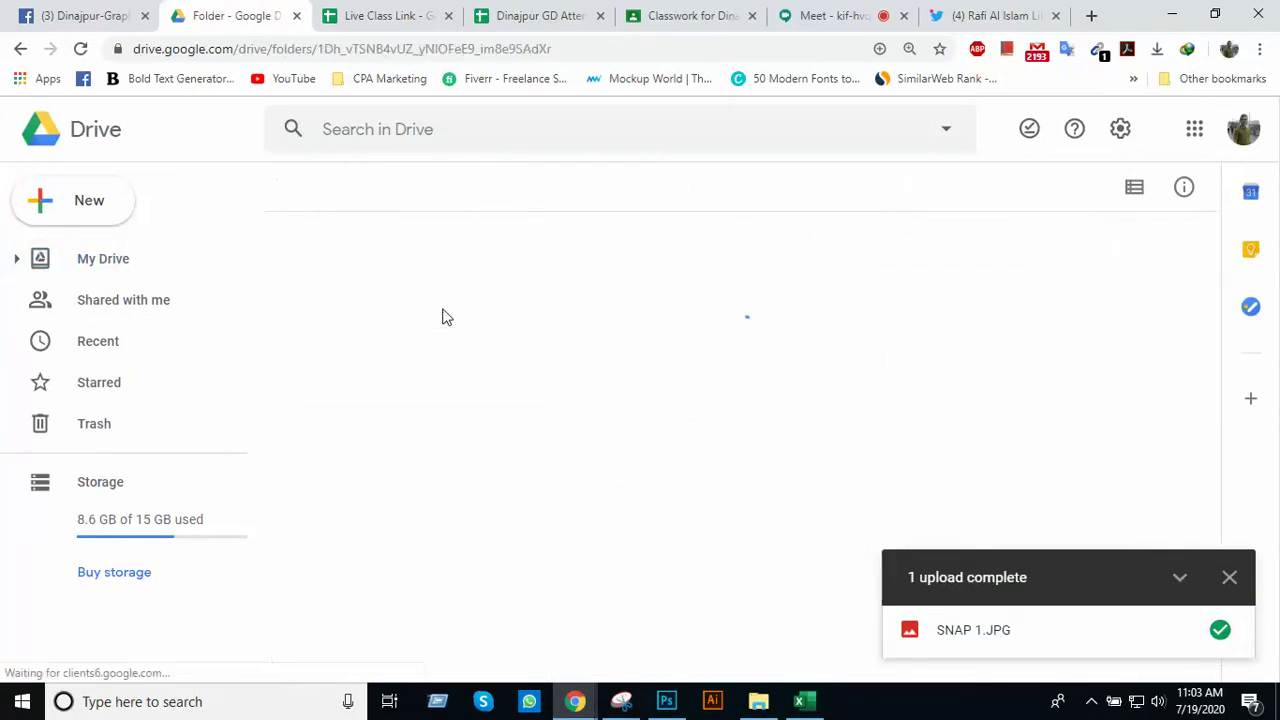
# Open Profile Link.xlsx from the Batch 3 folder in Google Sheets.
pyautogui.click(391, 302)
pyautogui.click(600, 308)
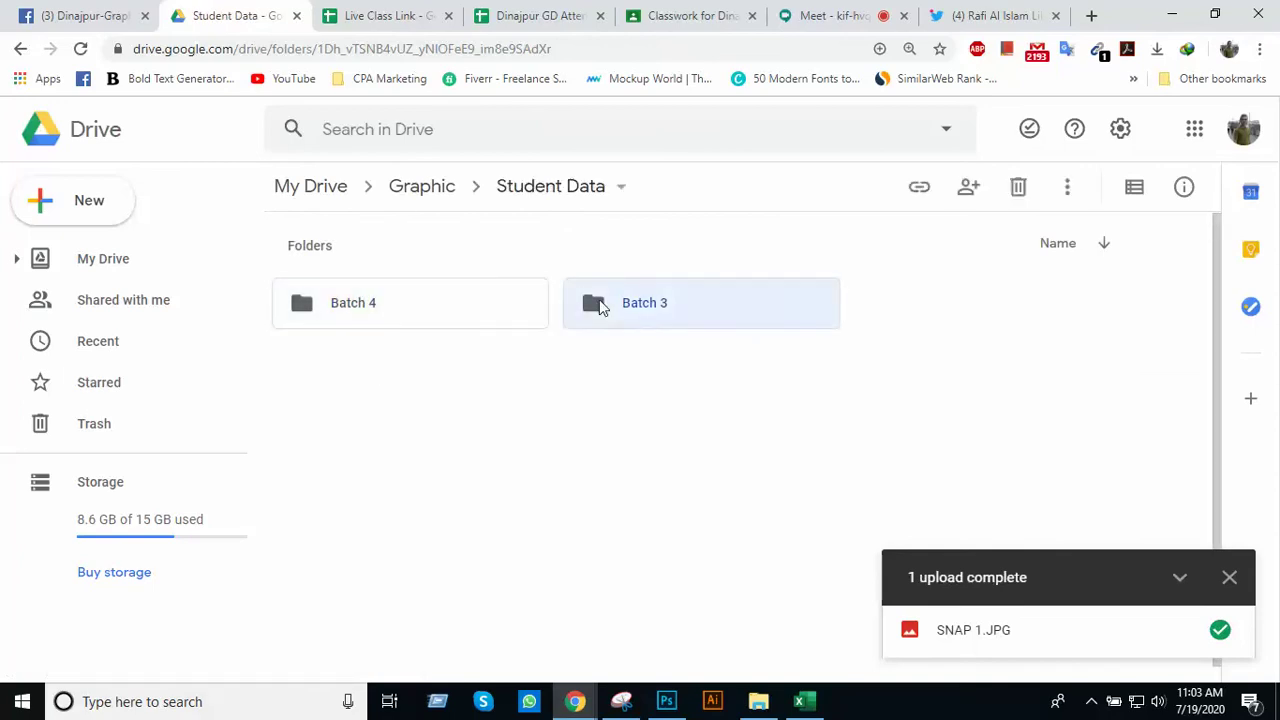
pyautogui.doubleClick(600, 306)
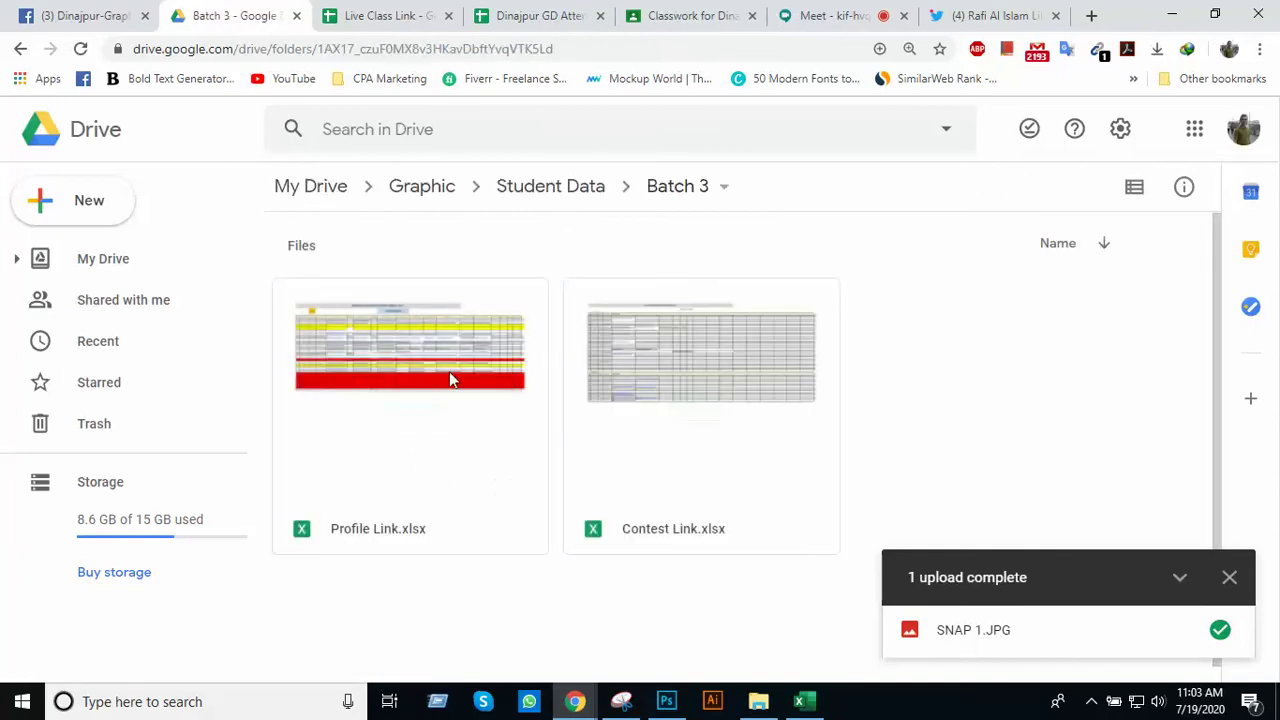
pyautogui.click(450, 379)
pyautogui.doubleClick(450, 377)
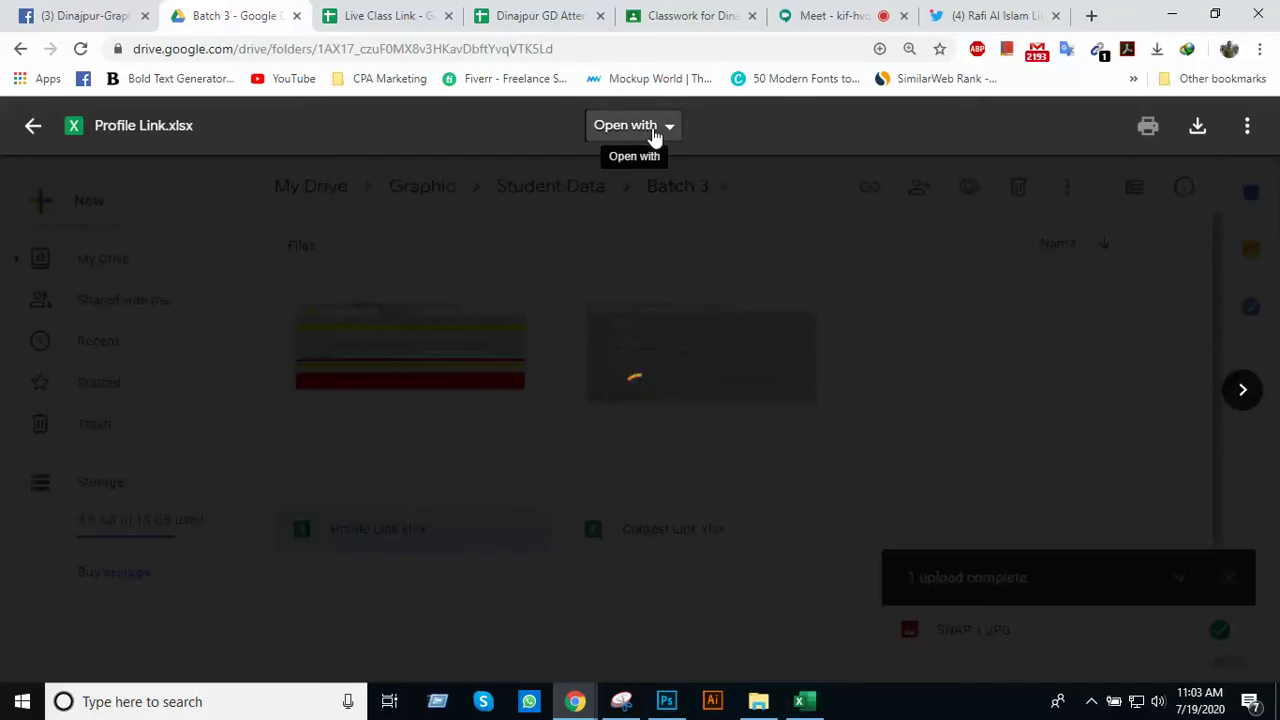
pyautogui.click(673, 133)
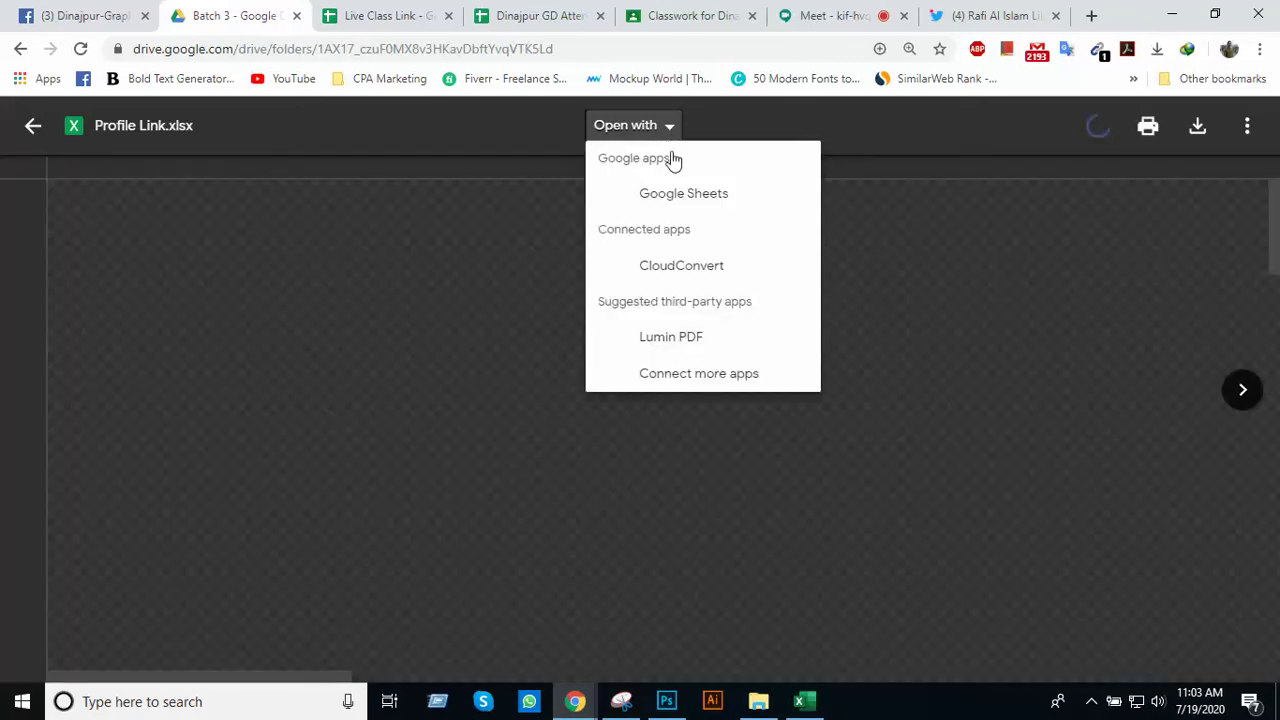
pyautogui.click(675, 195)
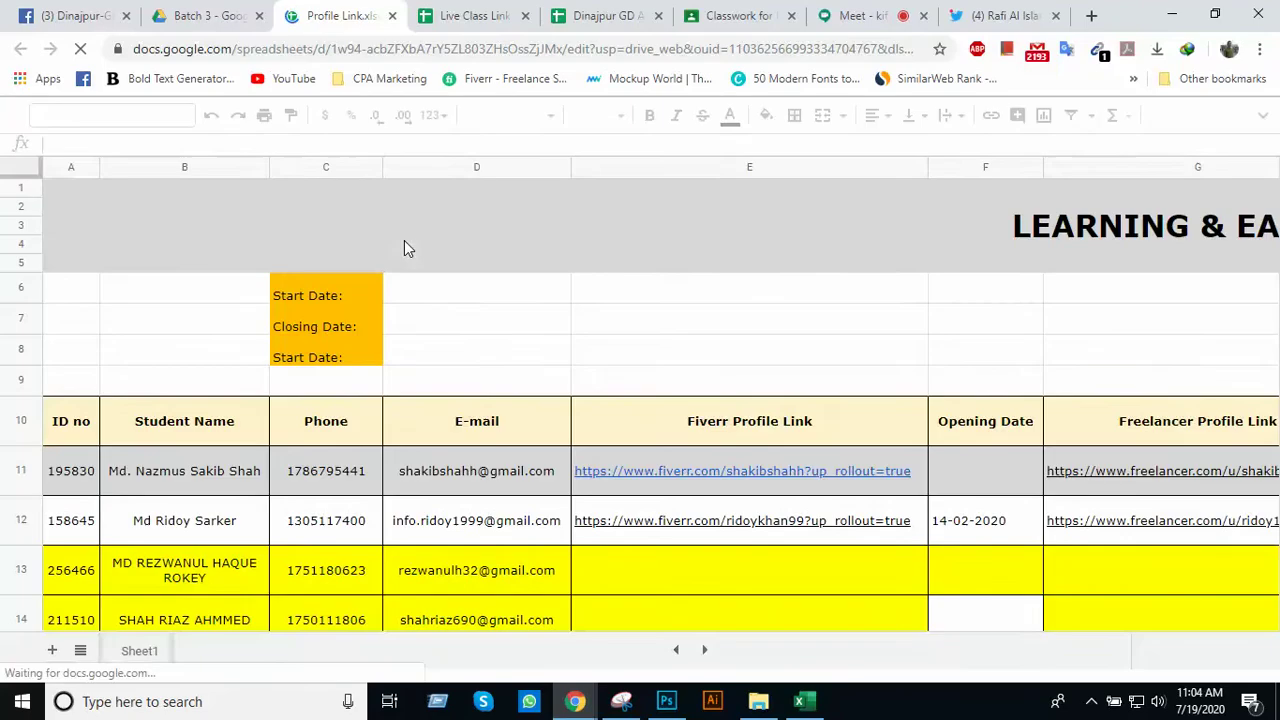
# Inspect the Fiverr profile URL in cell E11 without changing it, then open a new tab.
pyautogui.scroll(-5, 490, 362)
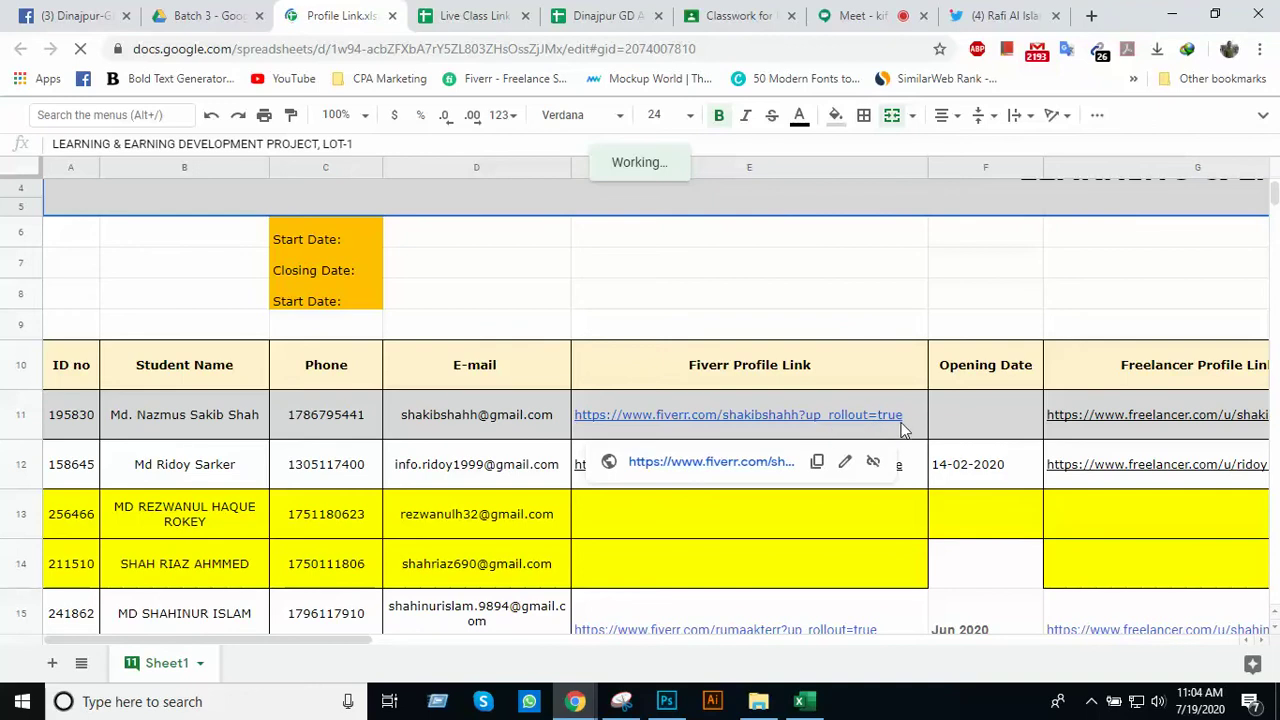
pyautogui.scroll(-1, 495, 560)
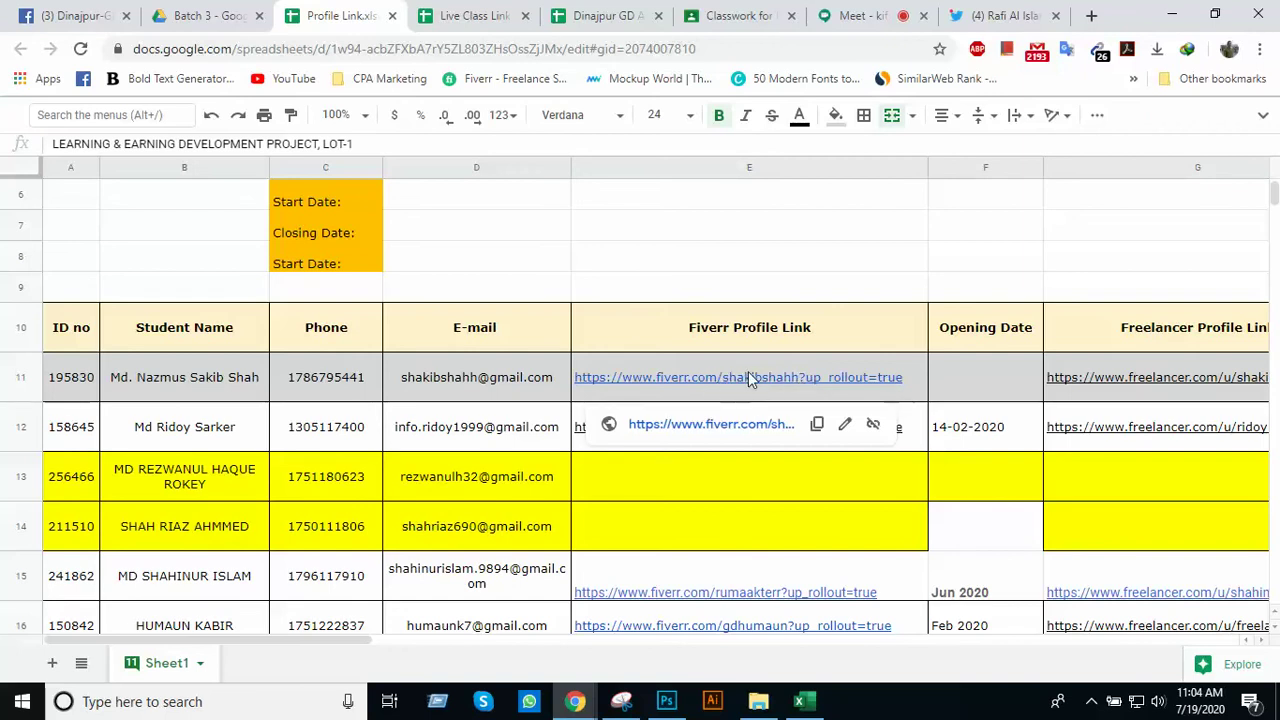
pyautogui.click(909, 382)
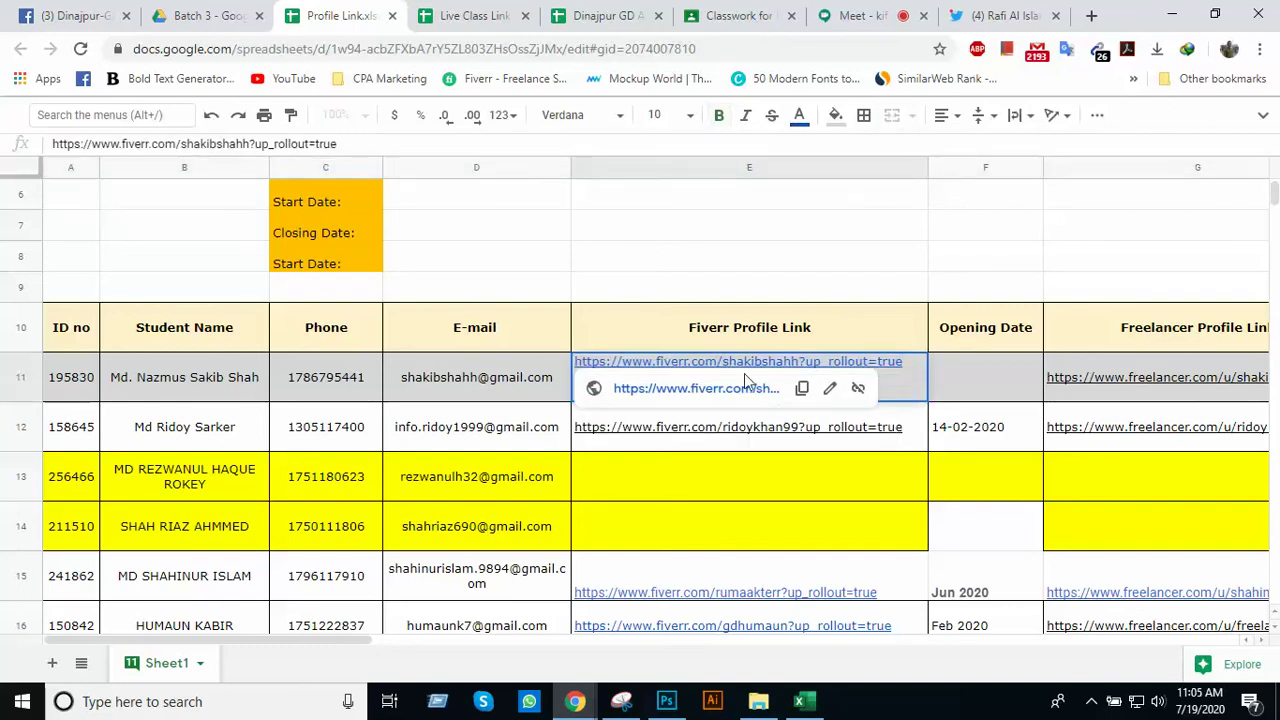
pyautogui.doubleClick(648, 366)
pyautogui.moveTo(622, 367); pyautogui.dragTo(800, 365)
pyautogui.hotkey('ctrl', 'c')
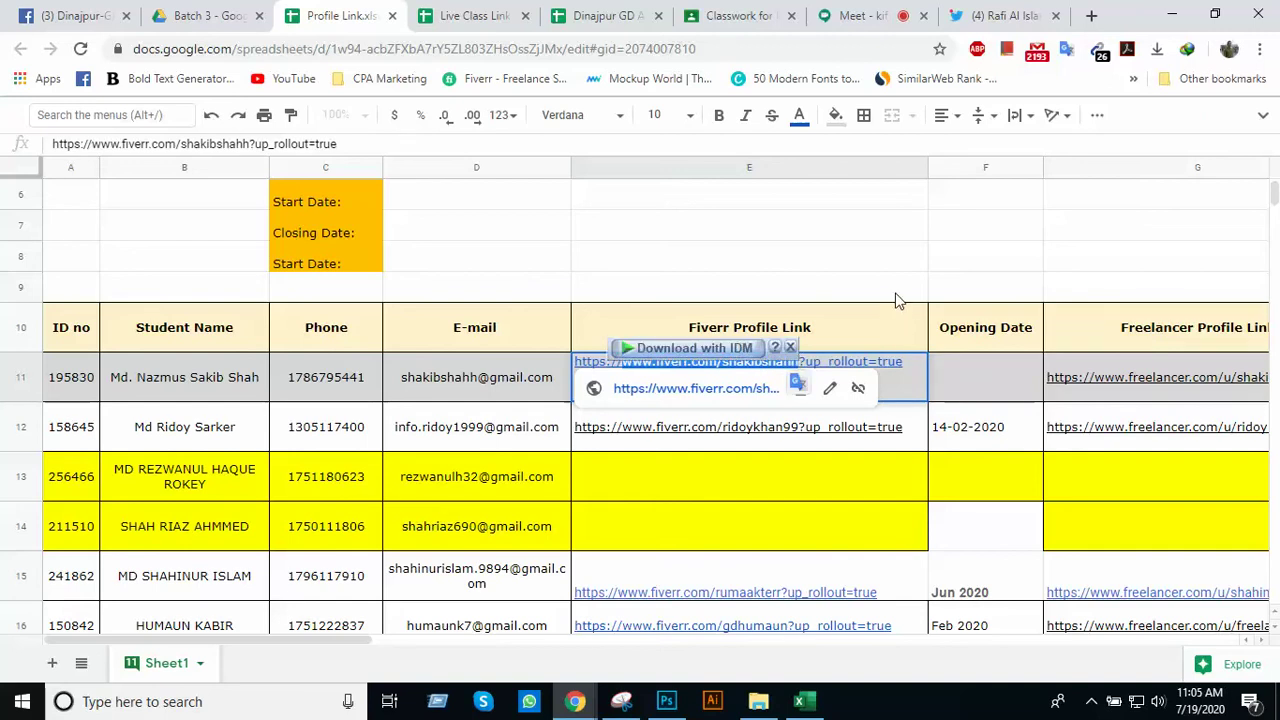
pyautogui.click(912, 288)
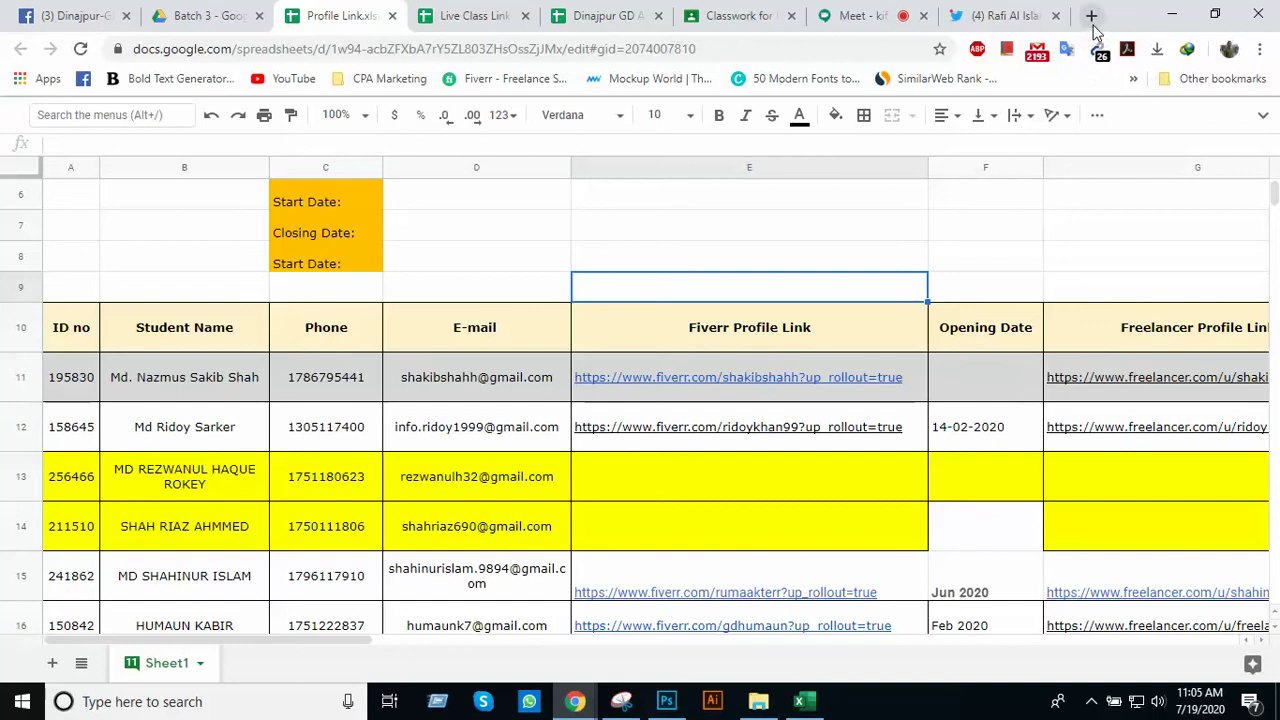
pyautogui.click(1091, 15)
# Load the student's Fiverr profile from the pasted URL, then return to the Twitter tab.
pyautogui.hotkey('ctrl', 'v')
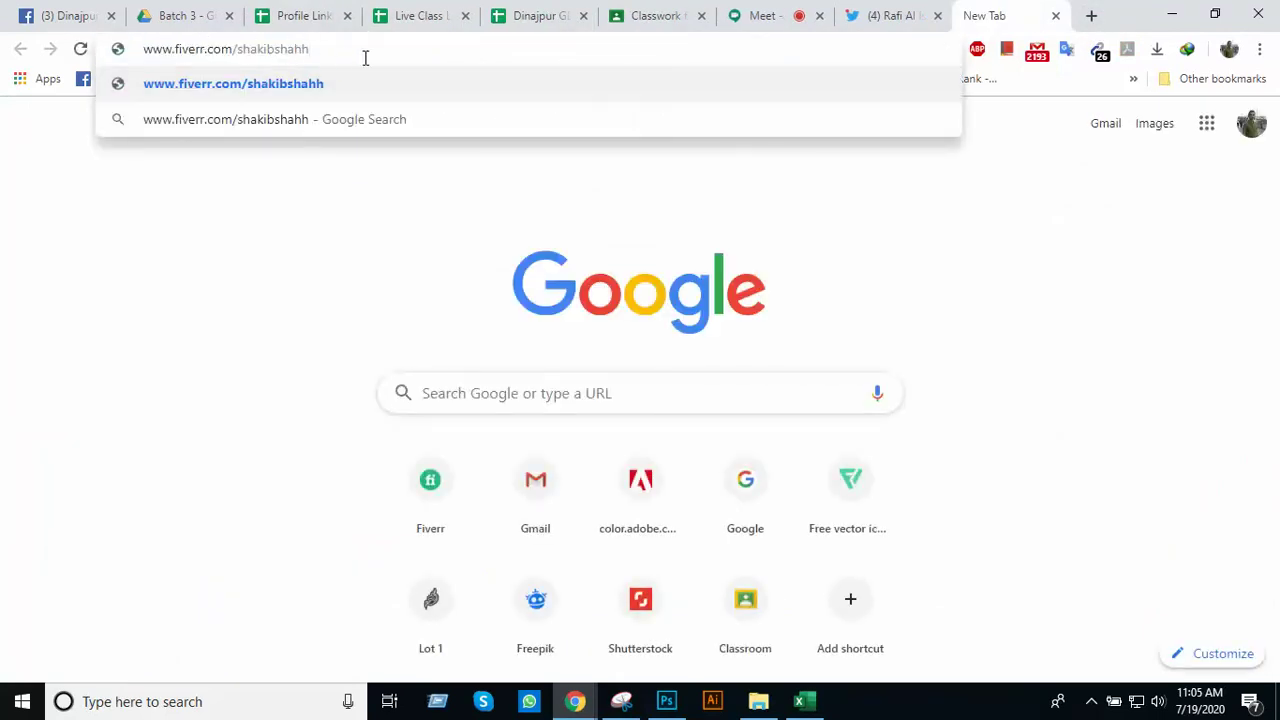
pyautogui.press('Return')
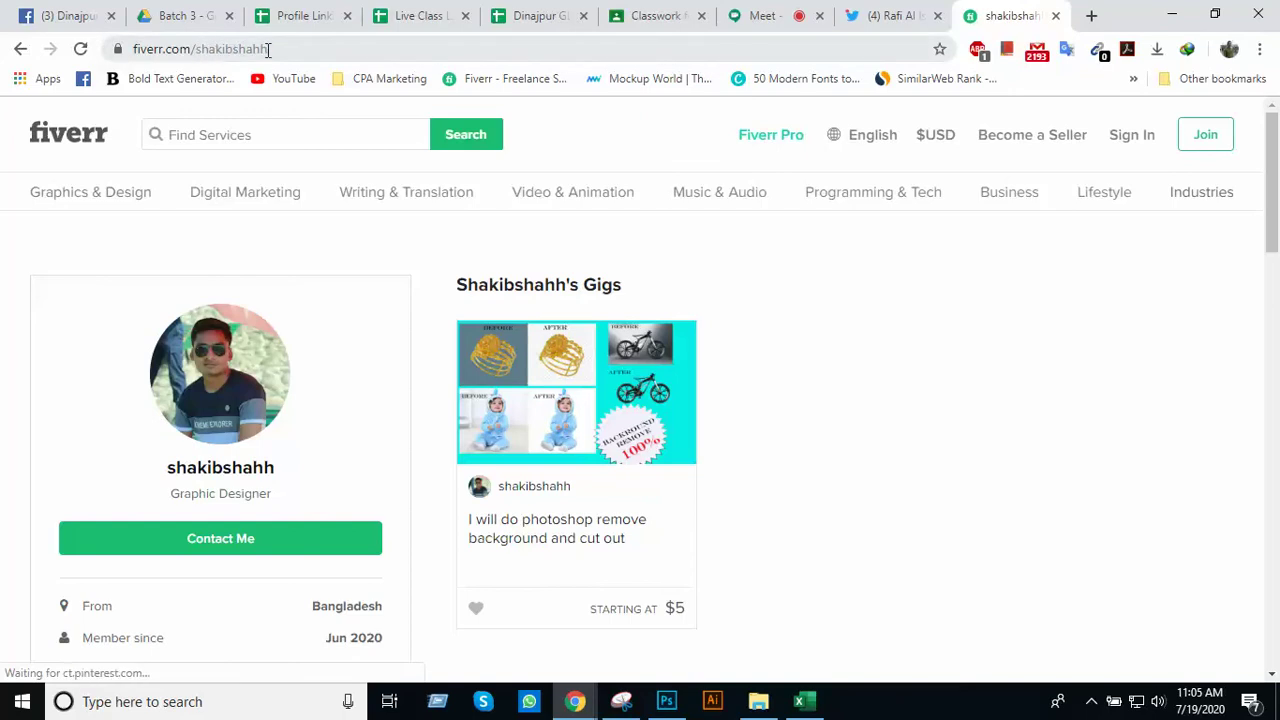
pyautogui.moveTo(194, 49); pyautogui.dragTo(280, 56)
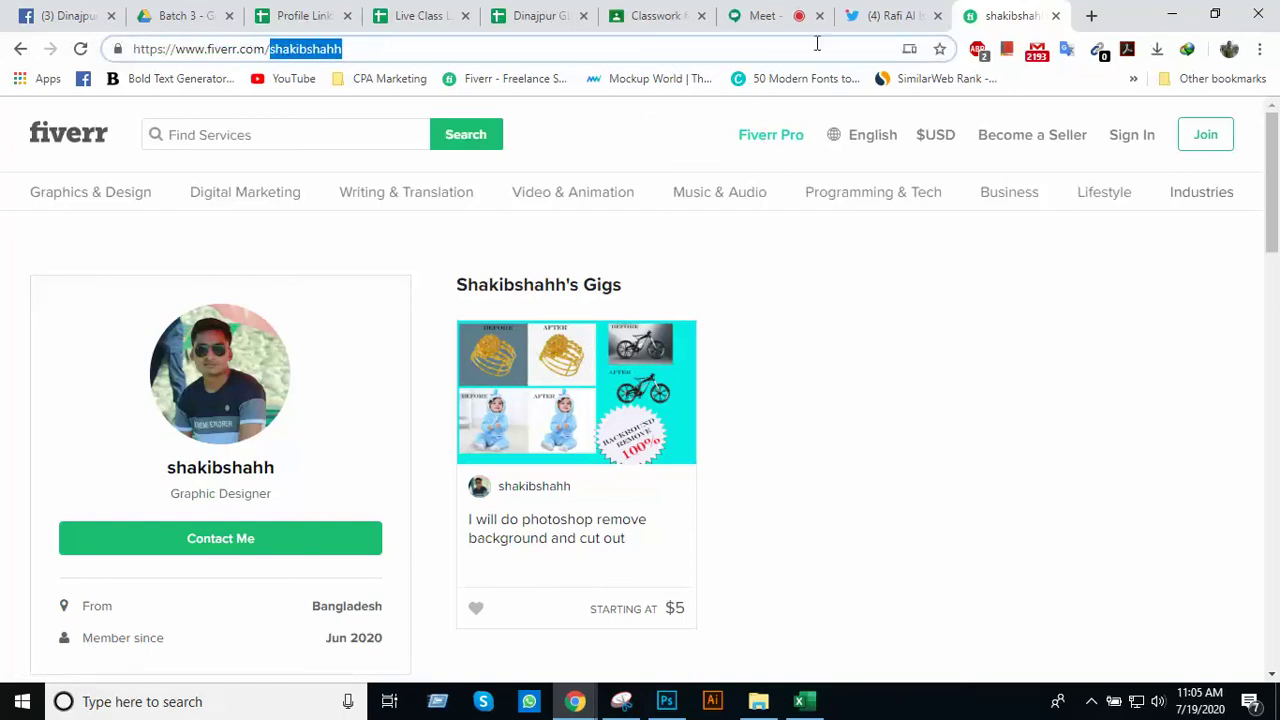
pyautogui.click(876, 14)
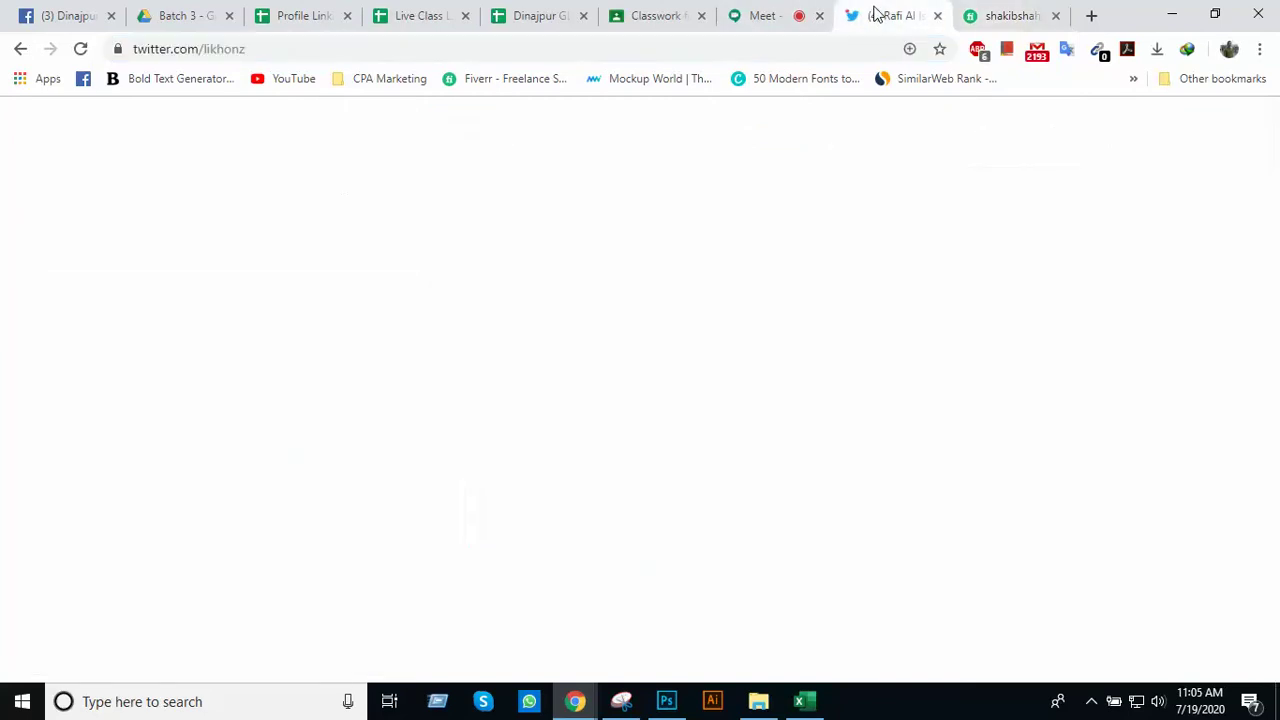
pyautogui.scroll(-2, 480, 491)
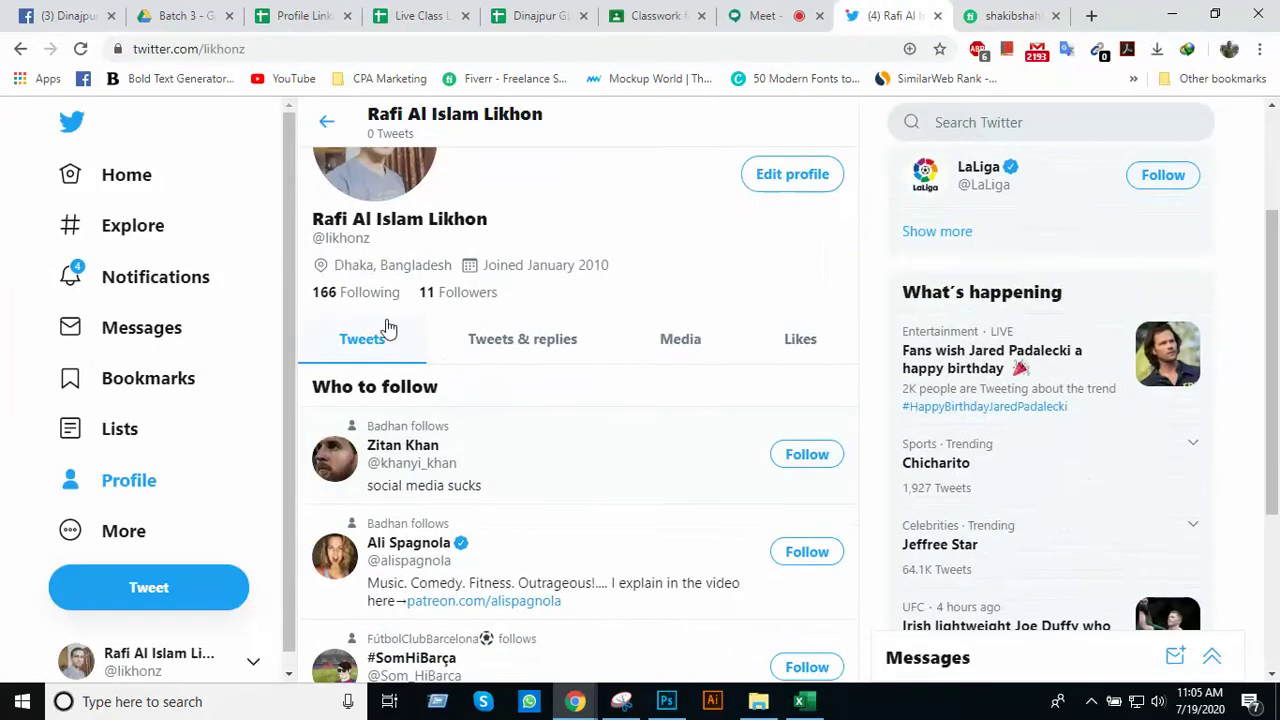
pyautogui.scroll(1, 340, 300)
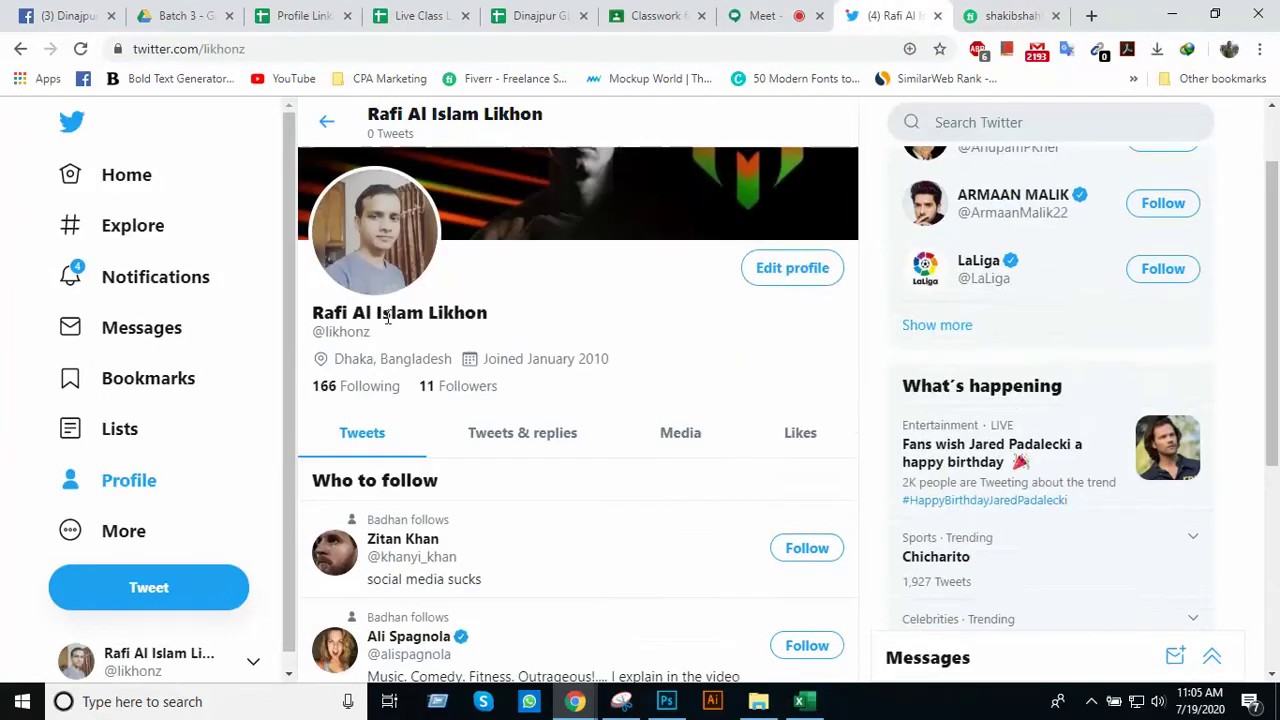
pyautogui.click(810, 266)
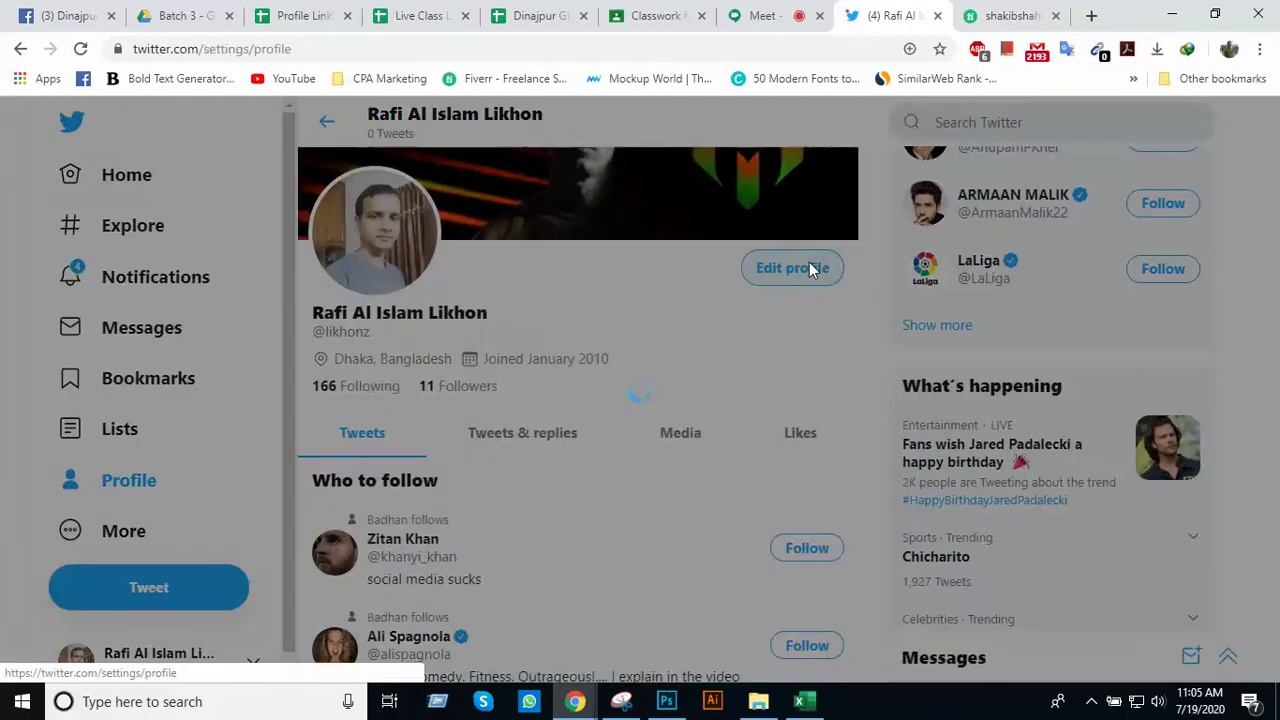
pyautogui.scroll(-3, 600, 380)
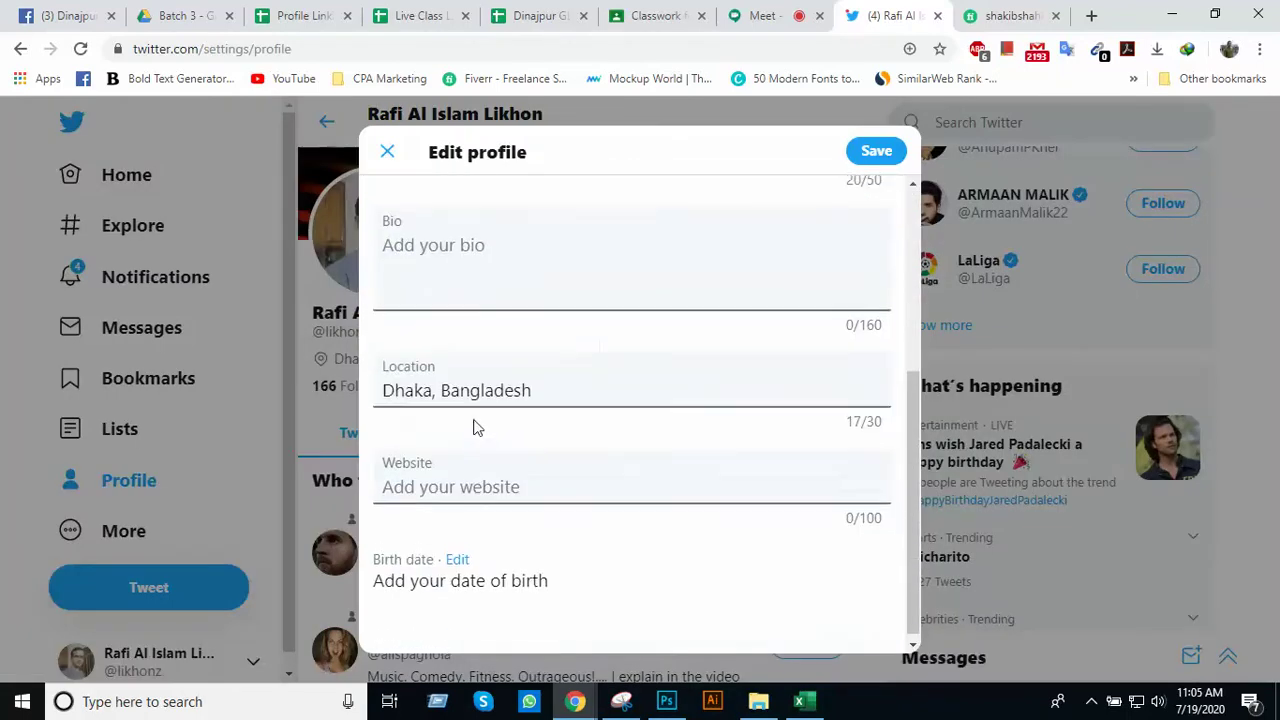
pyautogui.scroll(4, 600, 435)
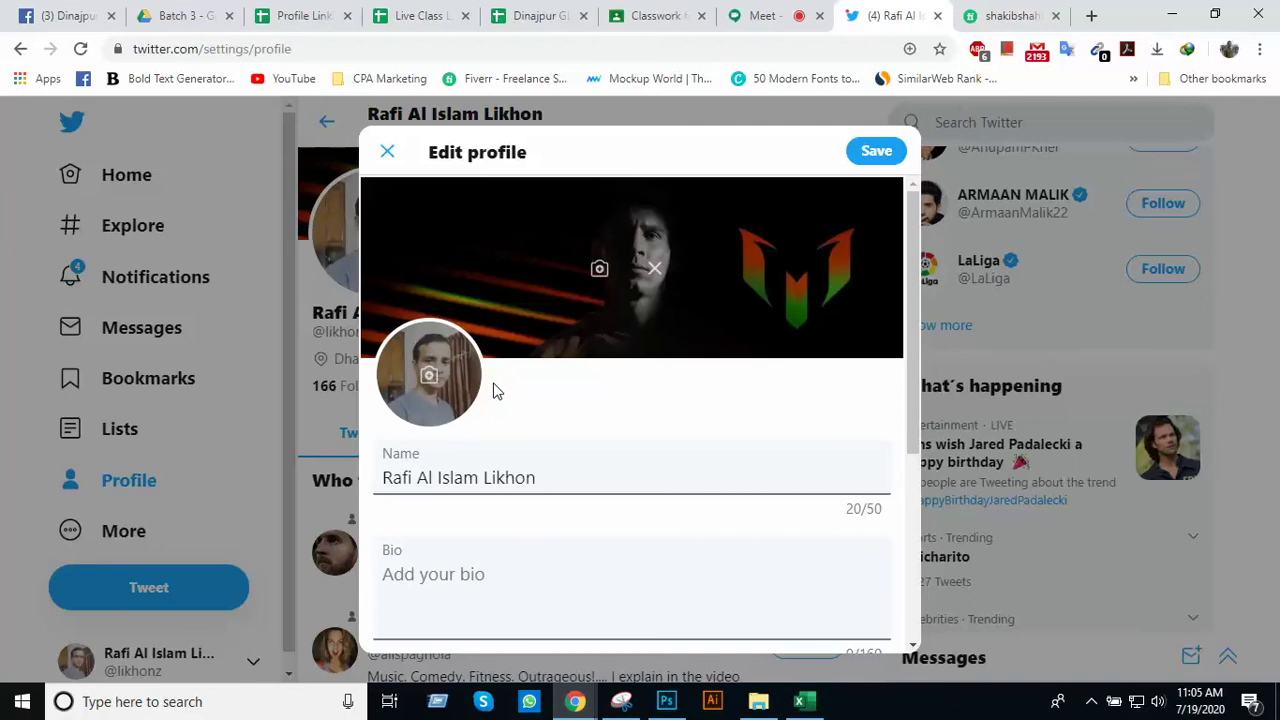
pyautogui.scroll(-2, 449, 413)
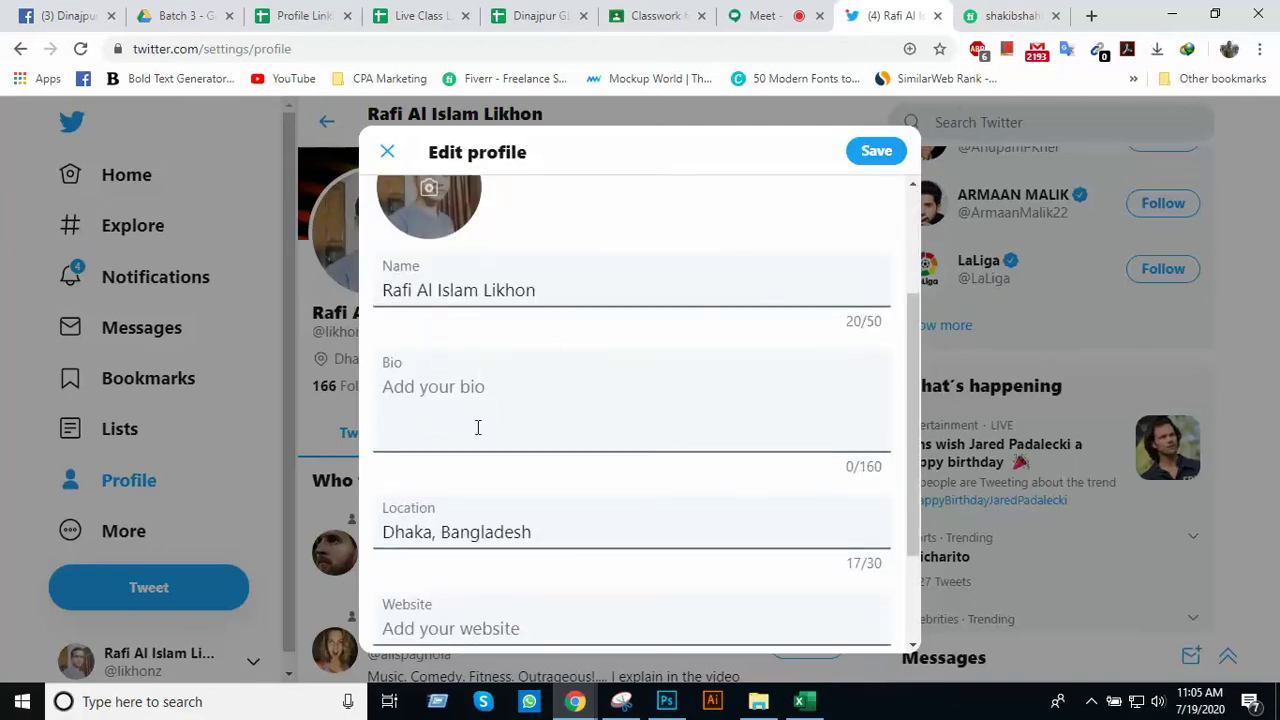
pyautogui.scroll(-2, 472, 460)
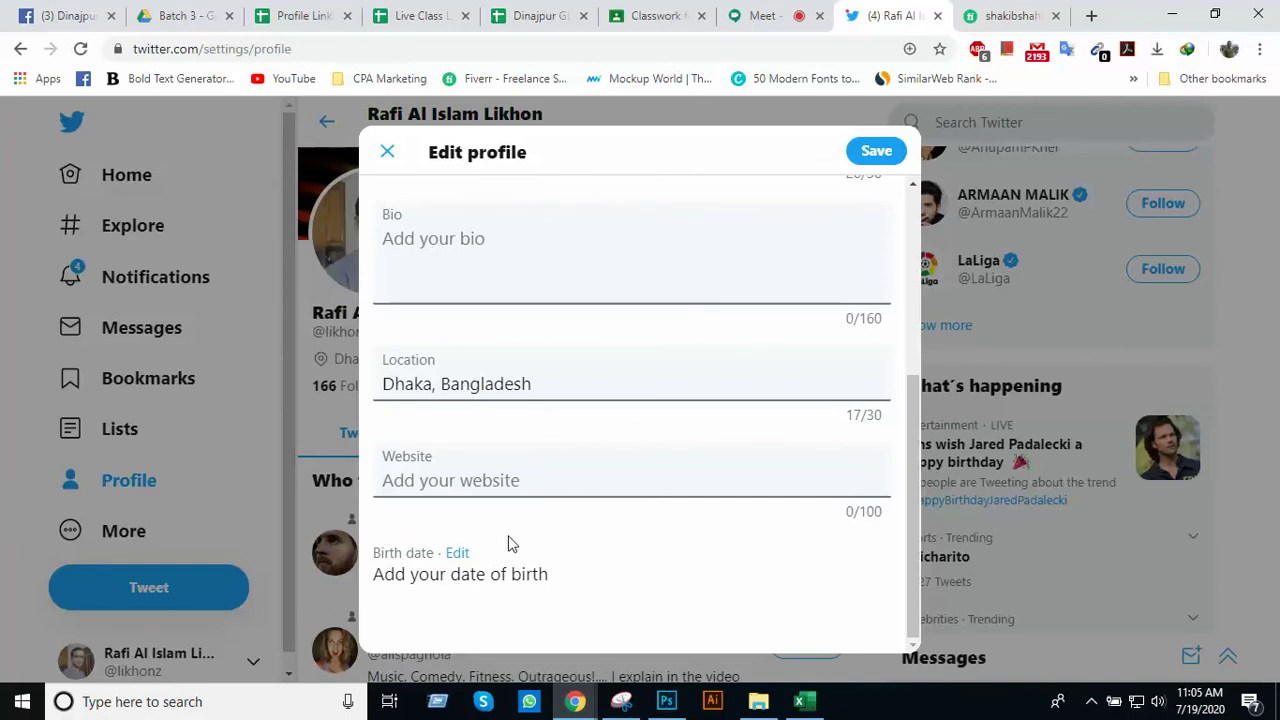
pyautogui.scroll(2, 449, 534)
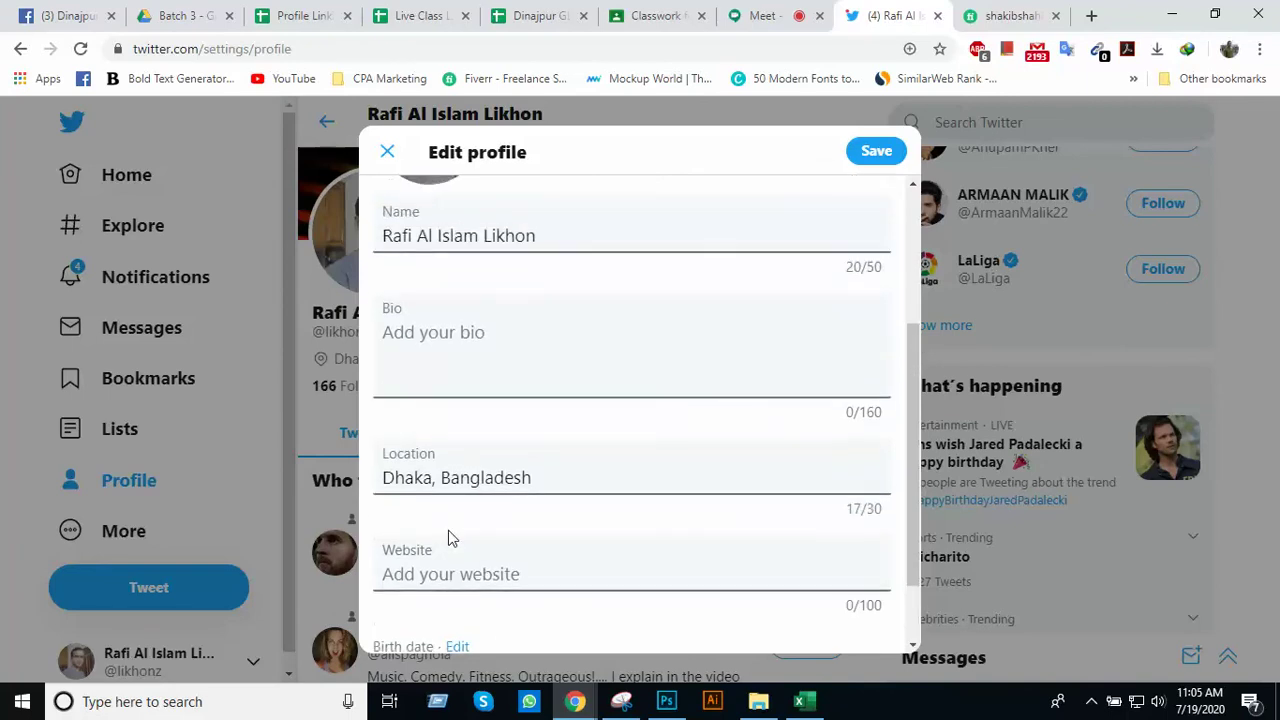
pyautogui.scroll(1, 474, 462)
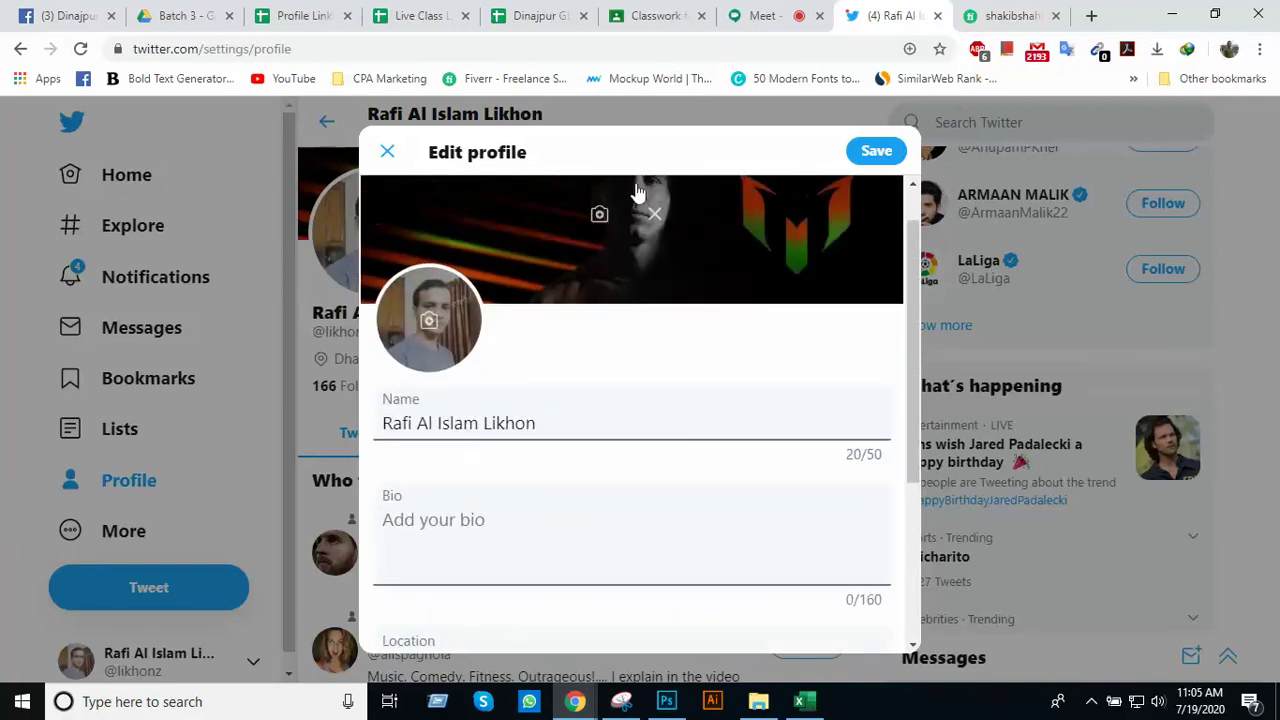
pyautogui.click(1005, 17)
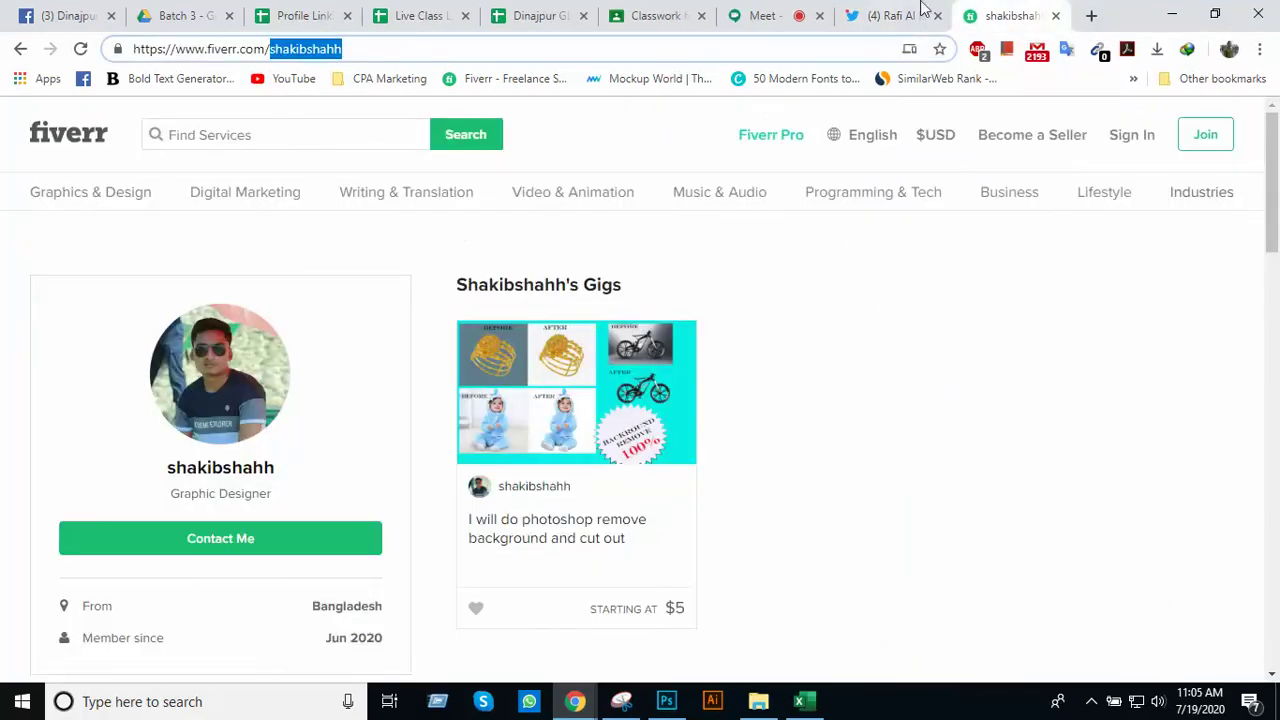
pyautogui.click(890, 18)
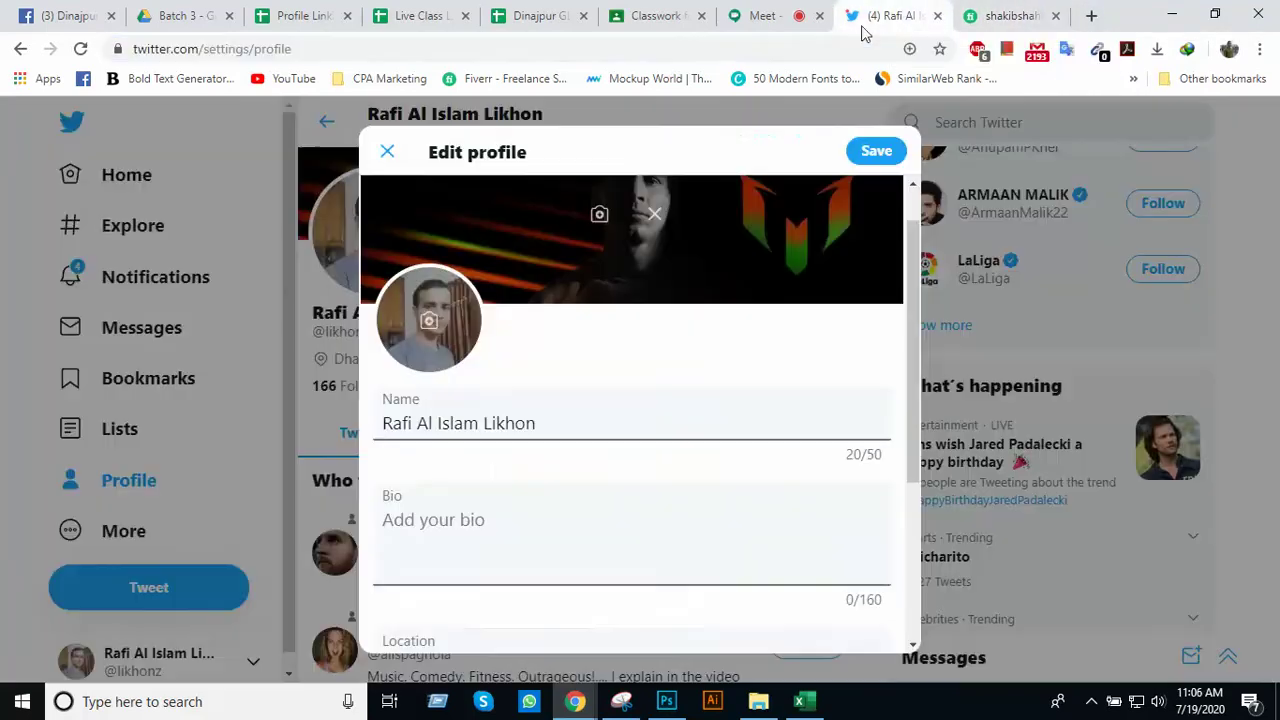
pyautogui.click(391, 153)
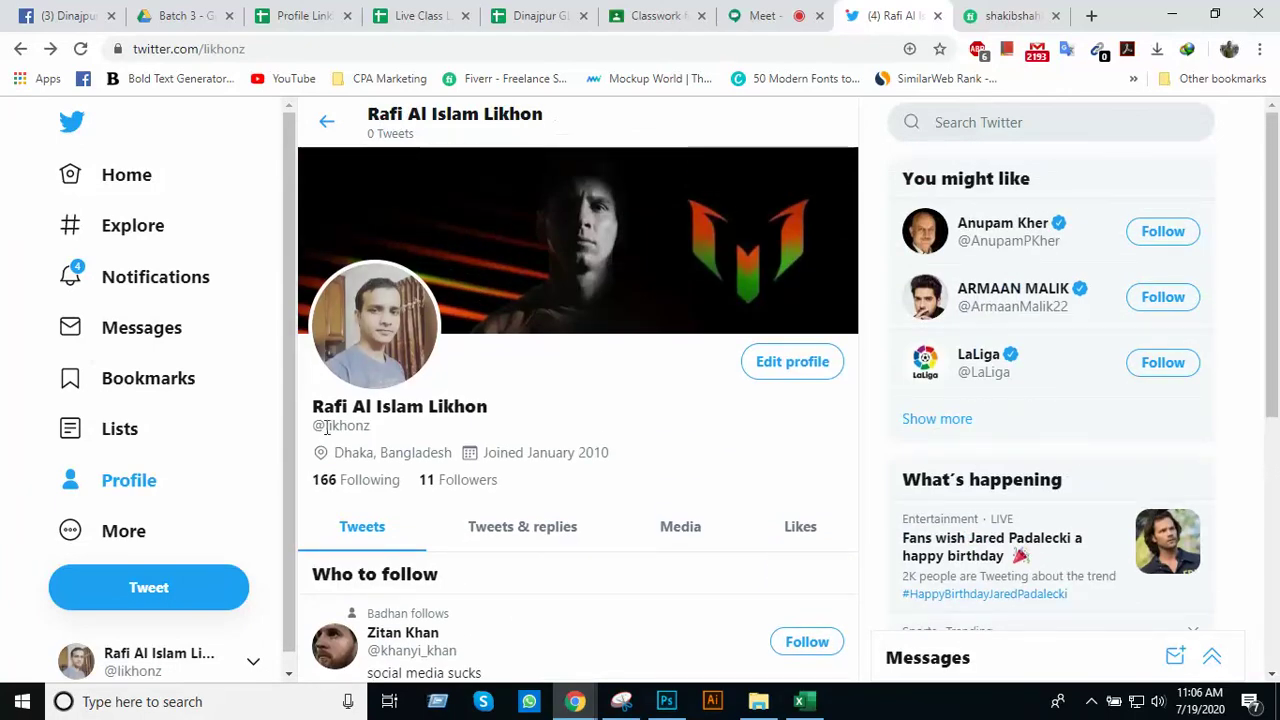
pyautogui.moveTo(312, 406); pyautogui.dragTo(497, 406)
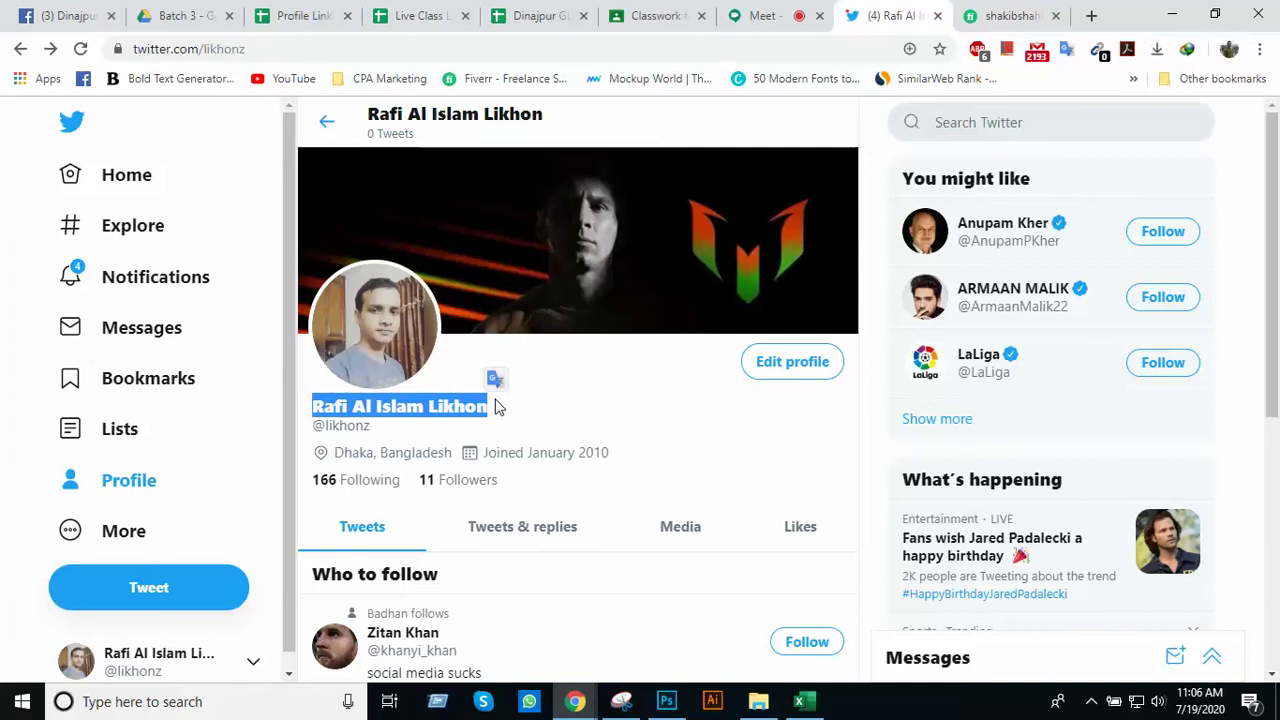
pyautogui.moveTo(318, 428); pyautogui.dragTo(385, 430)
pyautogui.click(326, 421)
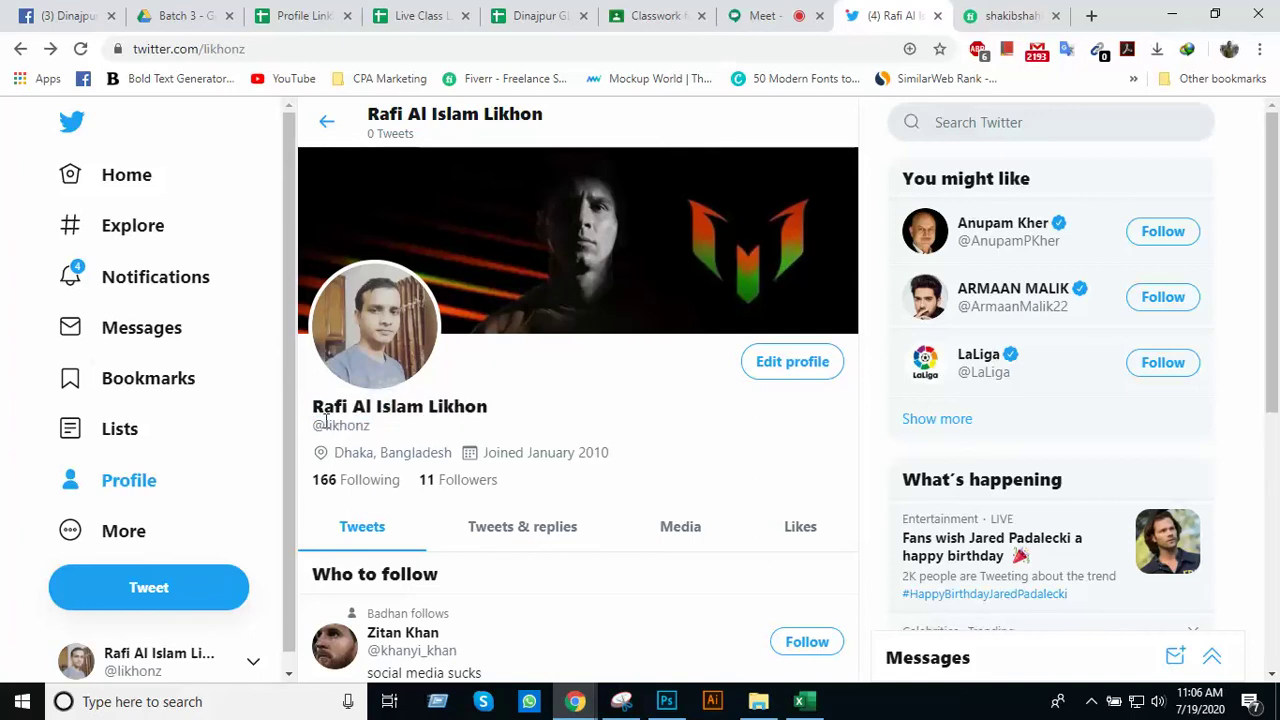
pyautogui.moveTo(311, 412); pyautogui.dragTo(490, 405)
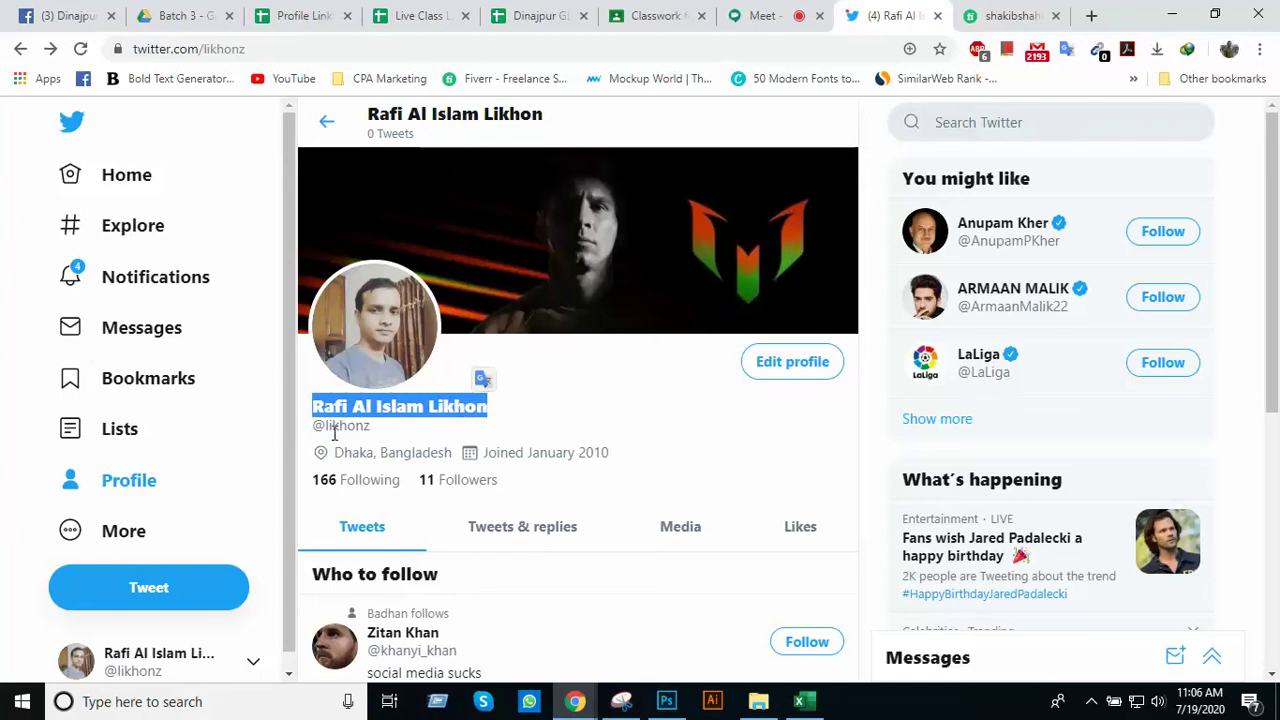
pyautogui.moveTo(326, 425); pyautogui.dragTo(385, 430)
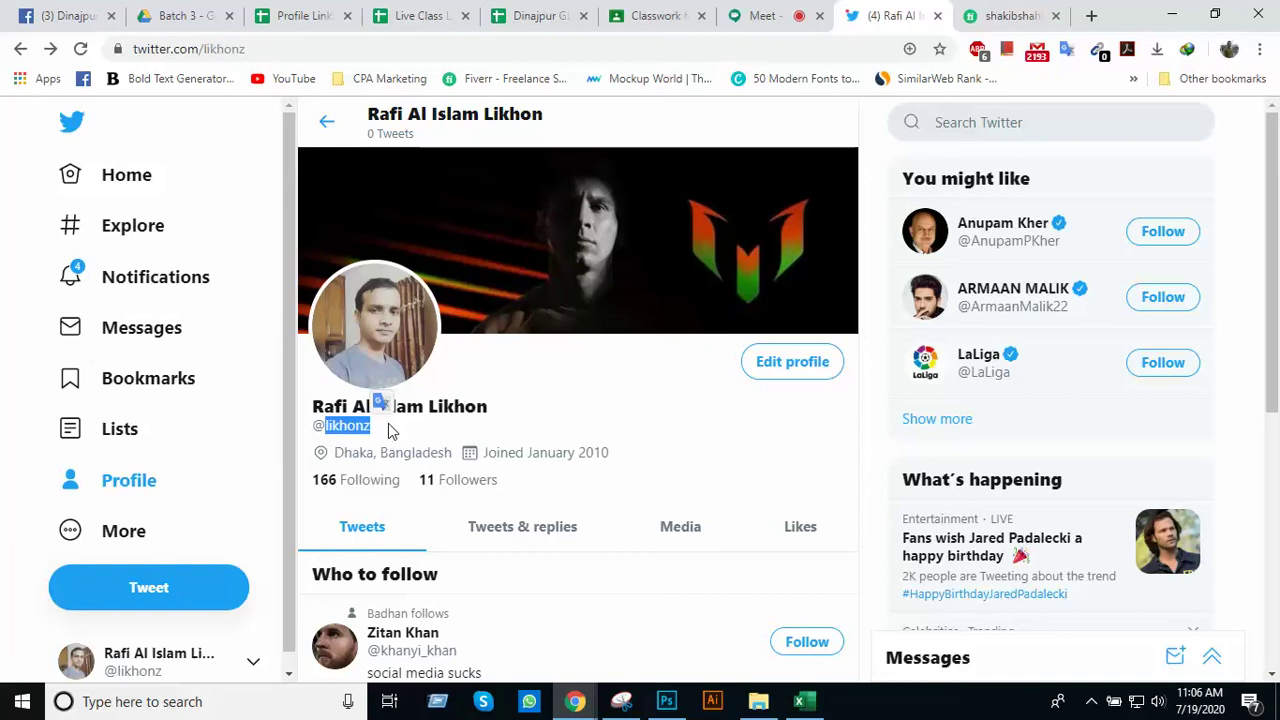
pyautogui.click(384, 434)
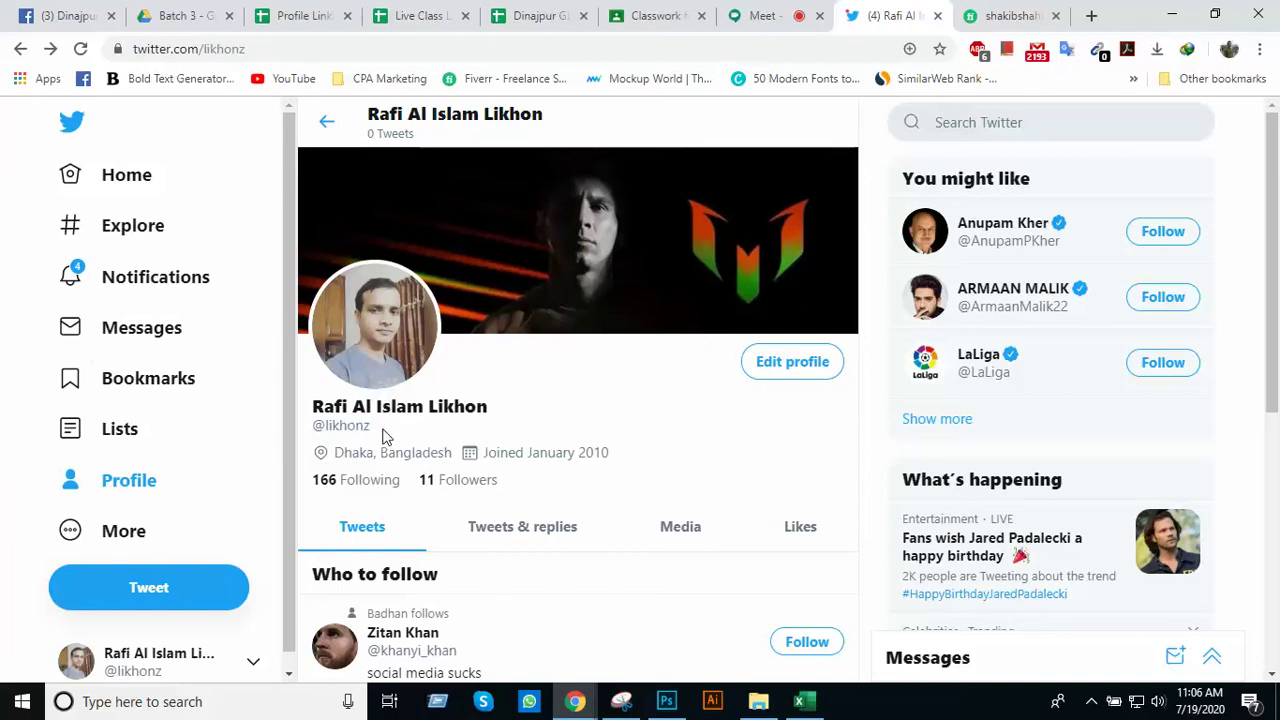
pyautogui.doubleClick(328, 428)
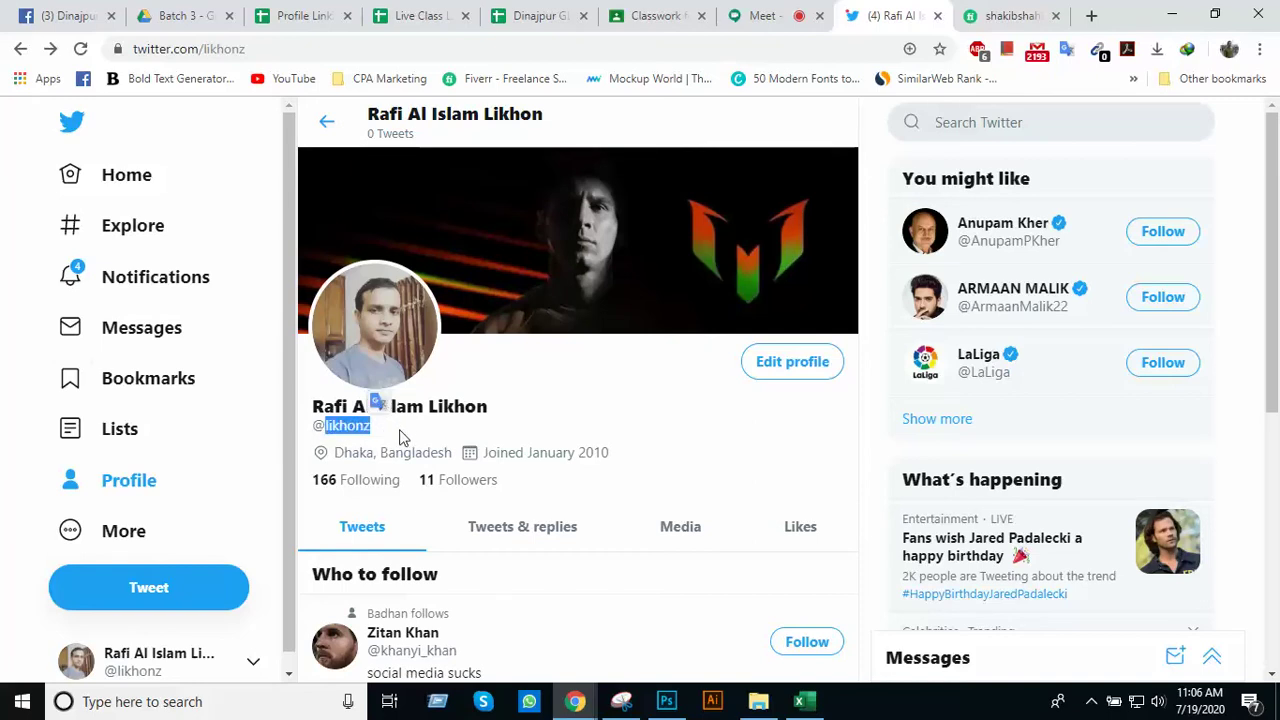
pyautogui.click(378, 436)
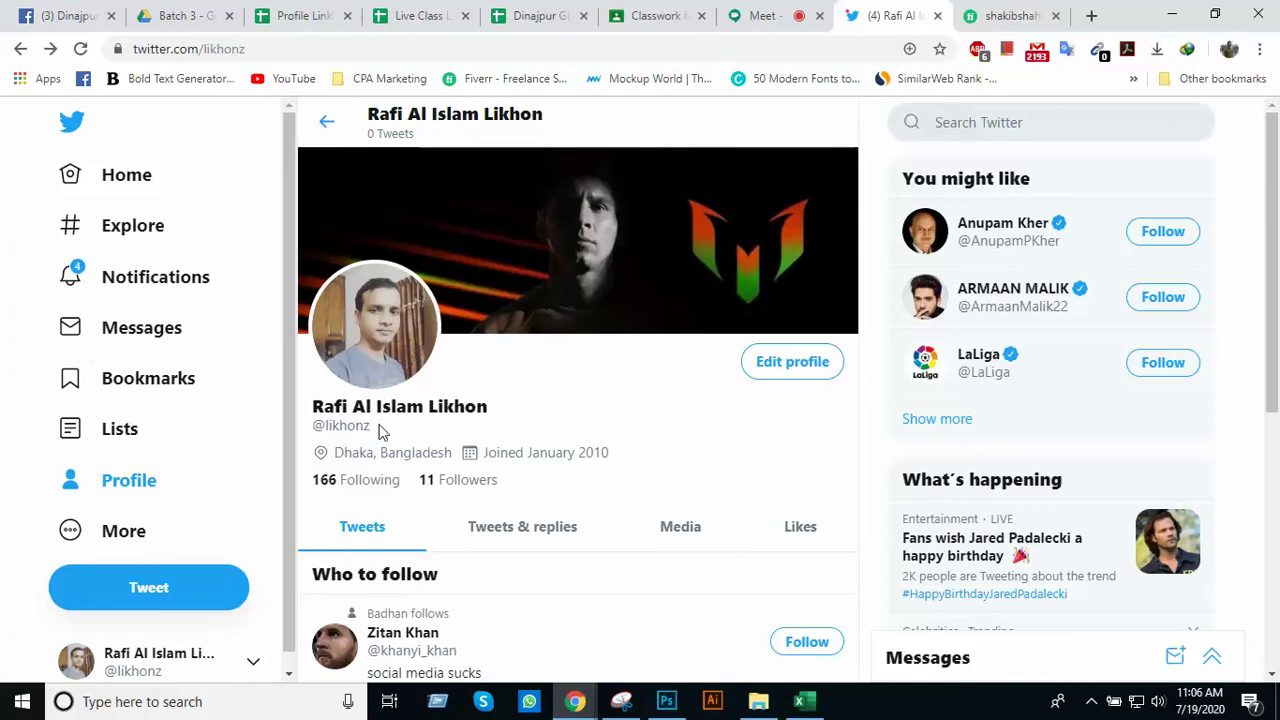
# Scroll through the Dhaka, Bangladesh profile, then switch to the Google Meet call.
pyautogui.scroll(-1, 365, 430)
pyautogui.scroll(1, 366, 434)
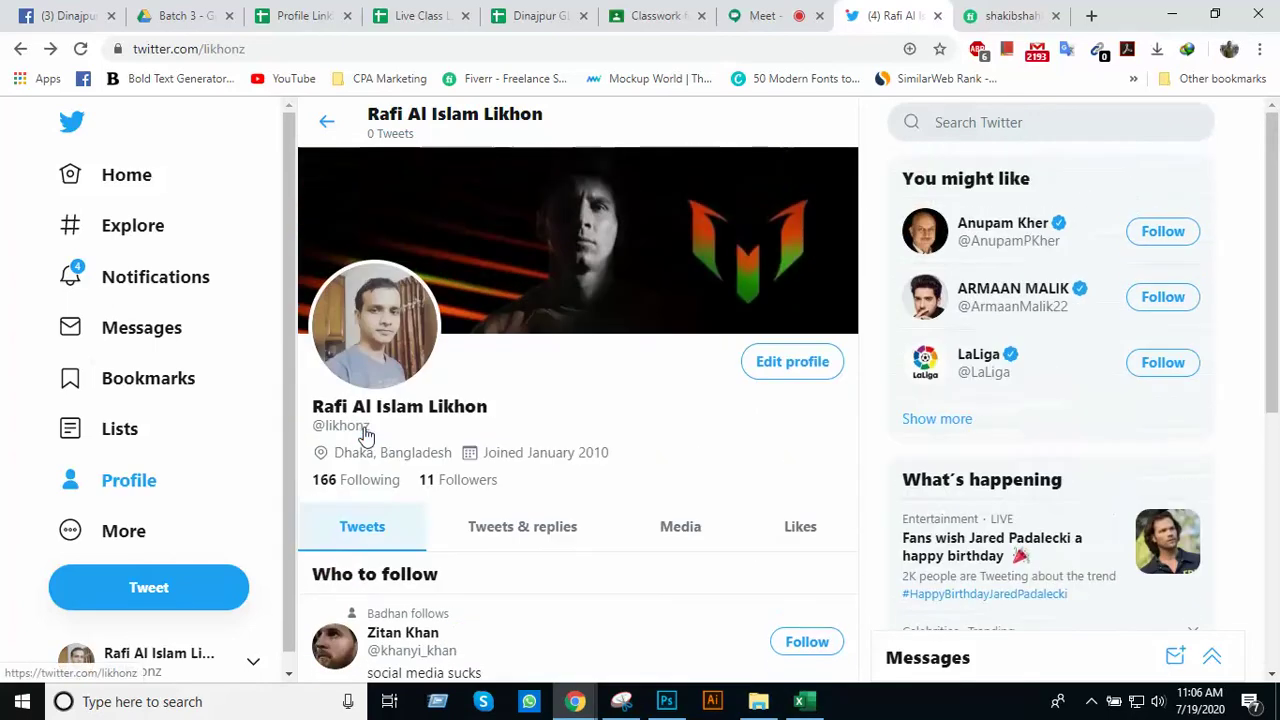
pyautogui.scroll(-1, 549, 374)
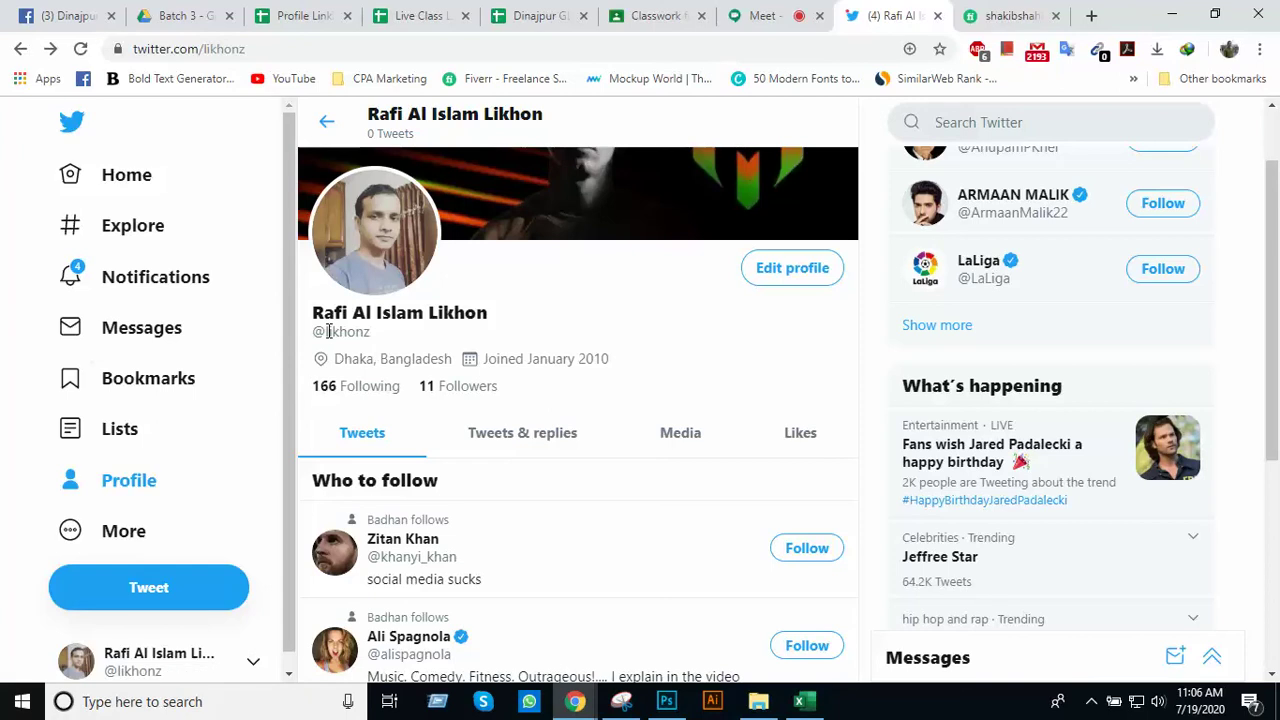
pyautogui.moveTo(326, 335); pyautogui.dragTo(389, 334)
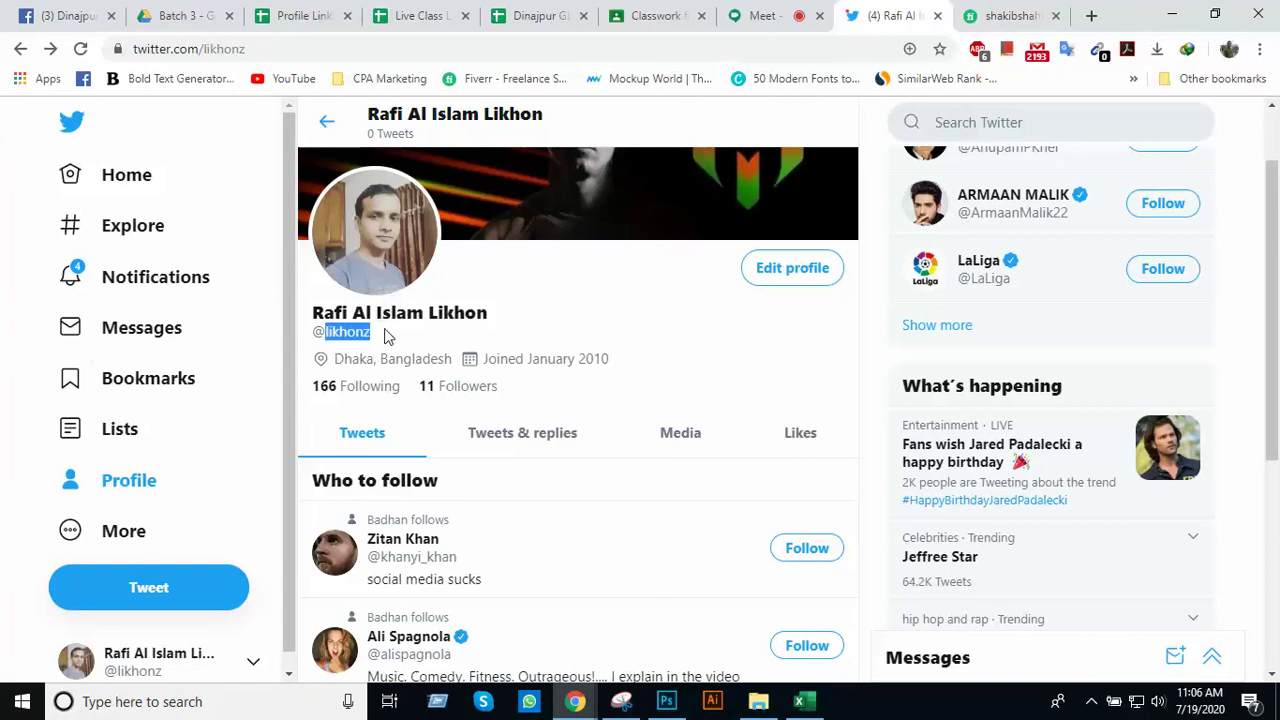
pyautogui.click(389, 334)
pyautogui.scroll(-1, 604, 298)
pyautogui.scroll(-3, 604, 298)
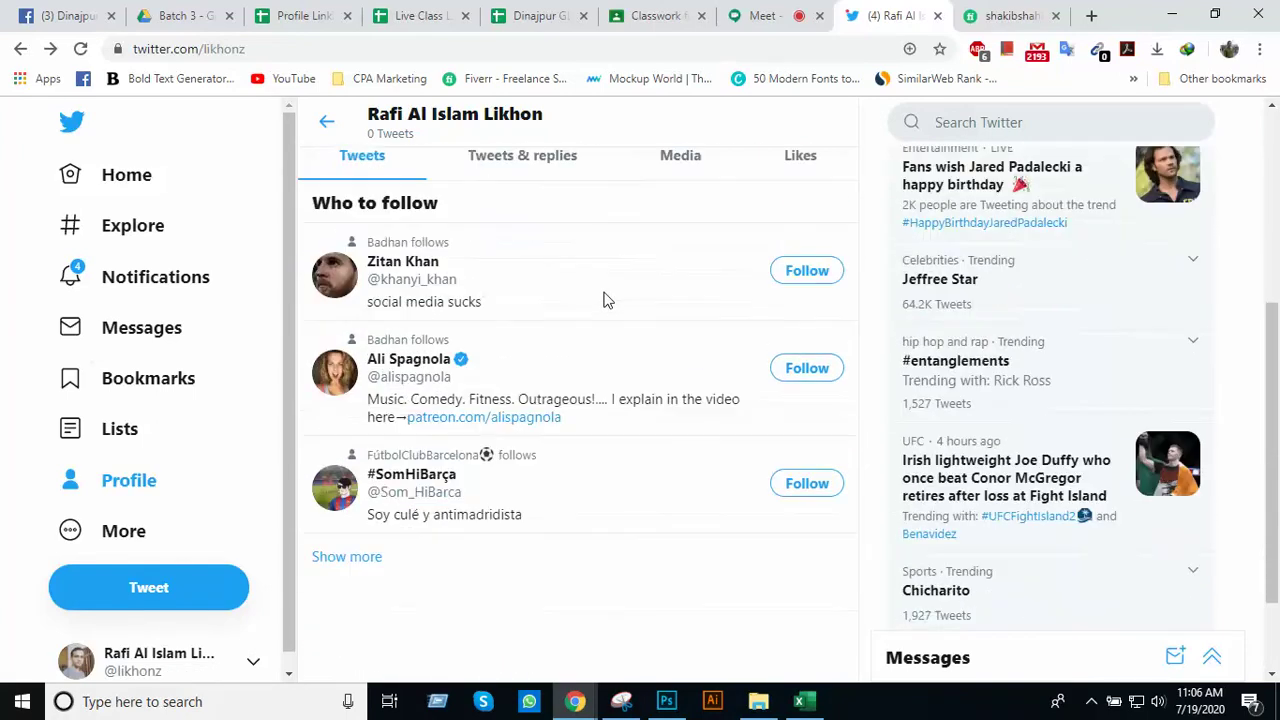
pyautogui.scroll(4, 604, 298)
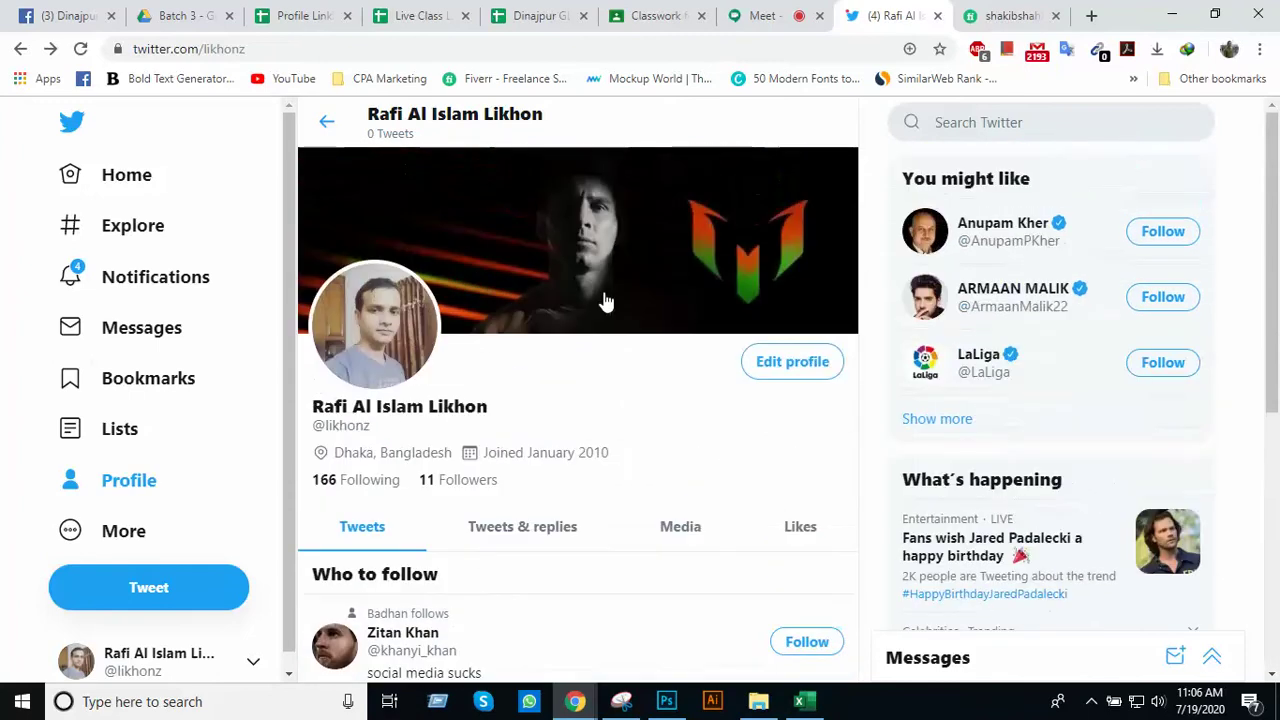
pyautogui.click(770, 16)
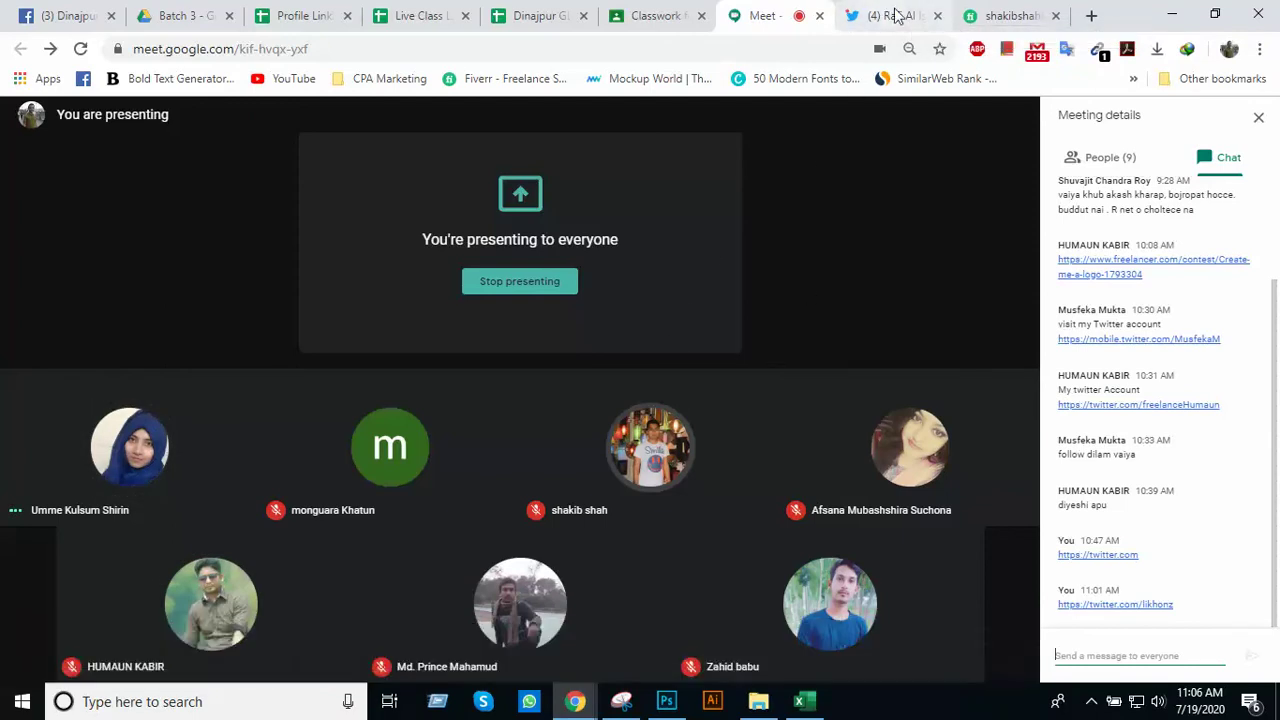
# Leave the Meet chat for the Twitter profile and scroll down the page.
pyautogui.click(894, 15)
pyautogui.scroll(-1, 604, 399)
pyautogui.scroll(-1, 603, 399)
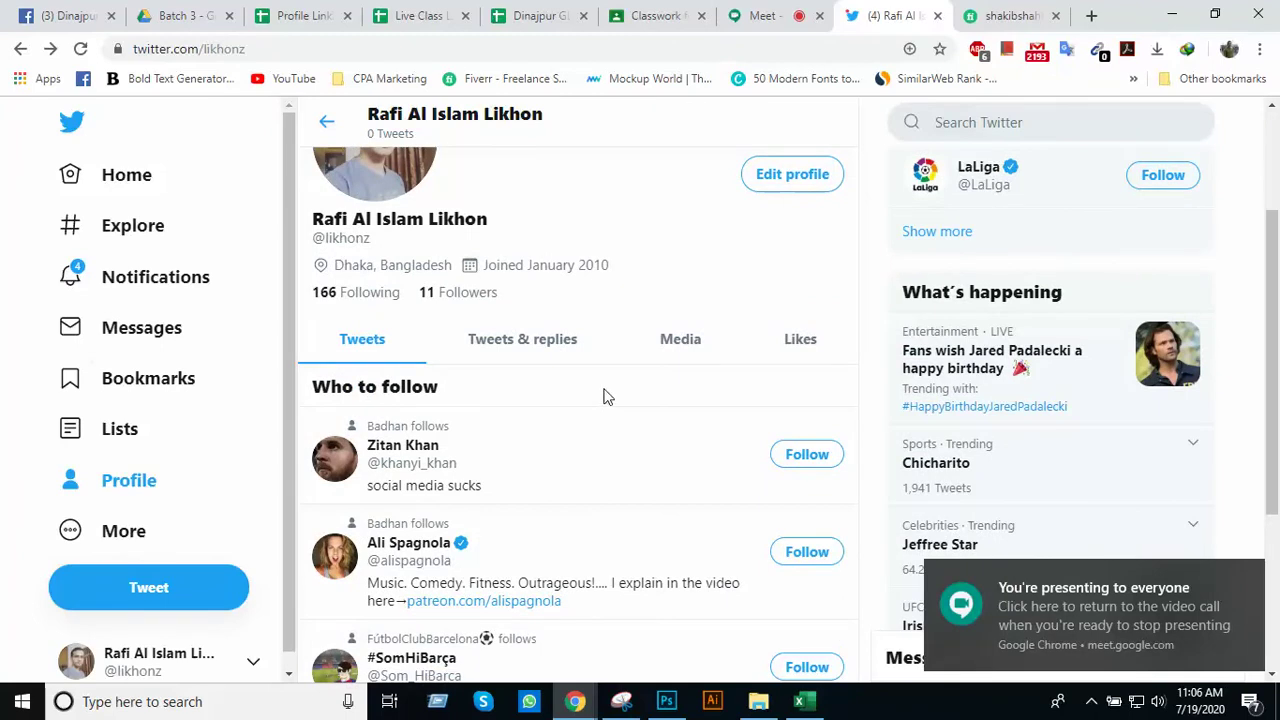
pyautogui.scroll(2, 605, 395)
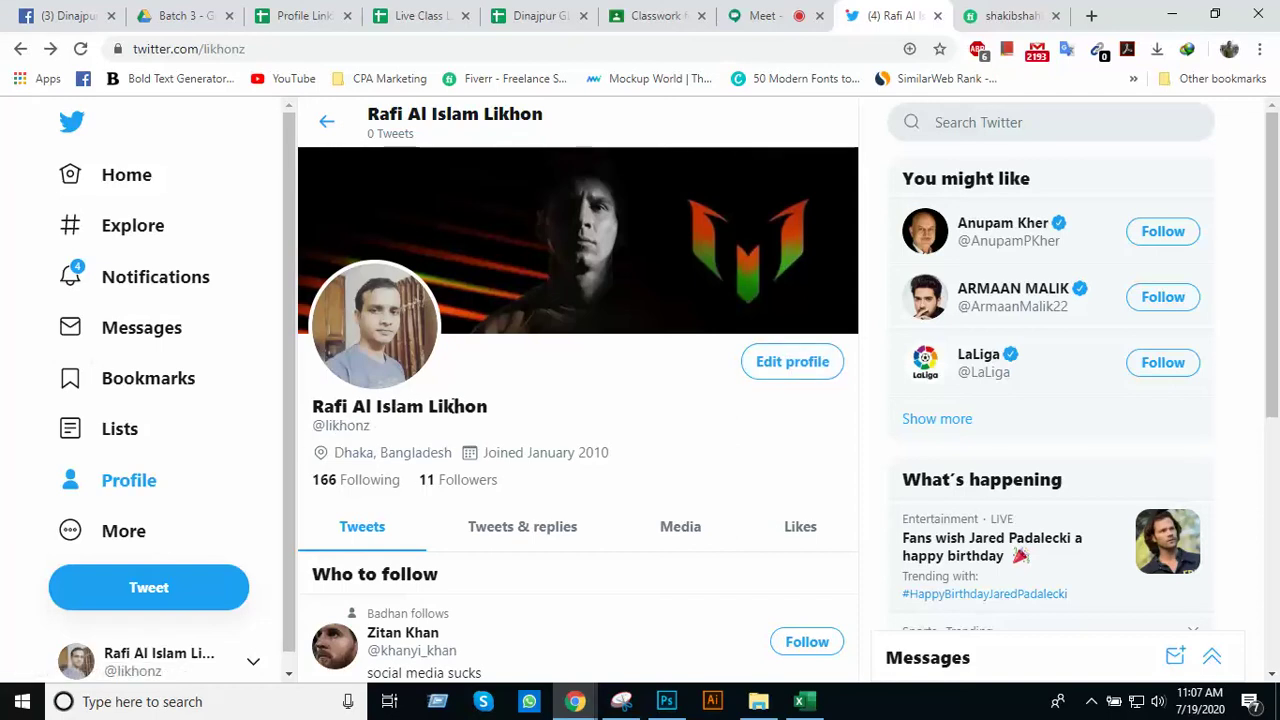
pyautogui.scroll(-2, 736, 343)
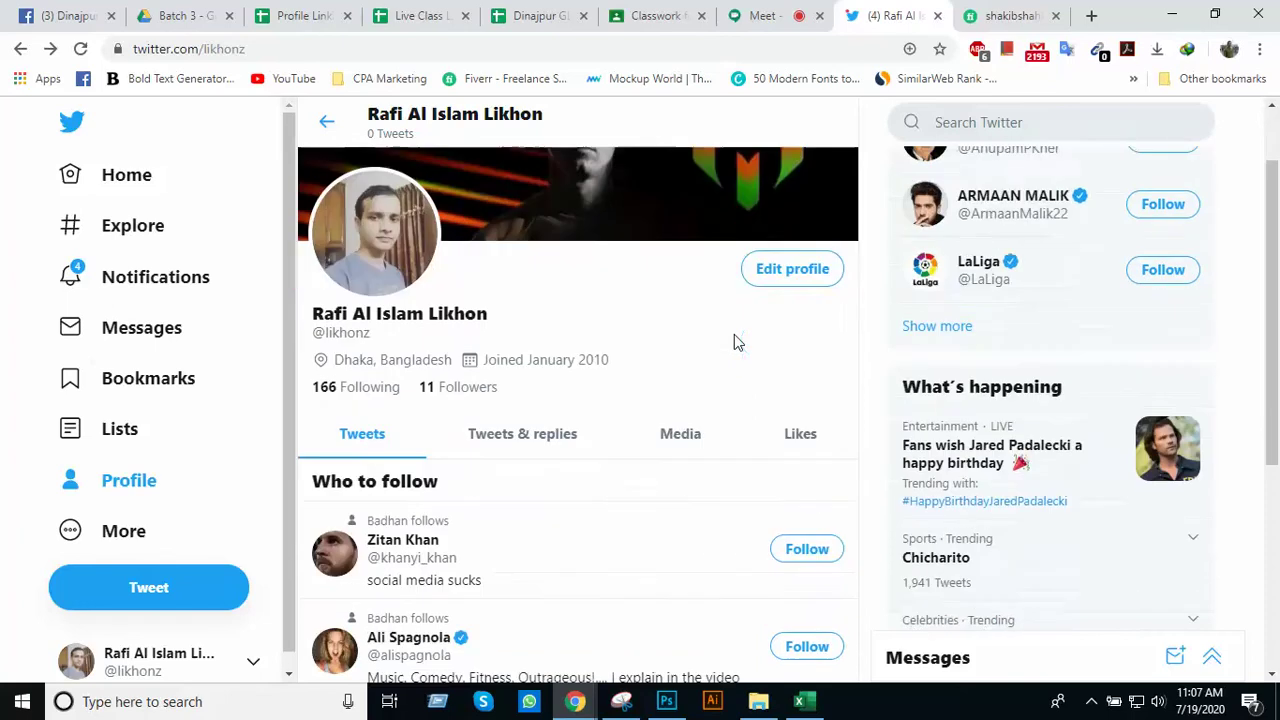
pyautogui.scroll(2, 740, 340)
pyautogui.click(800, 366)
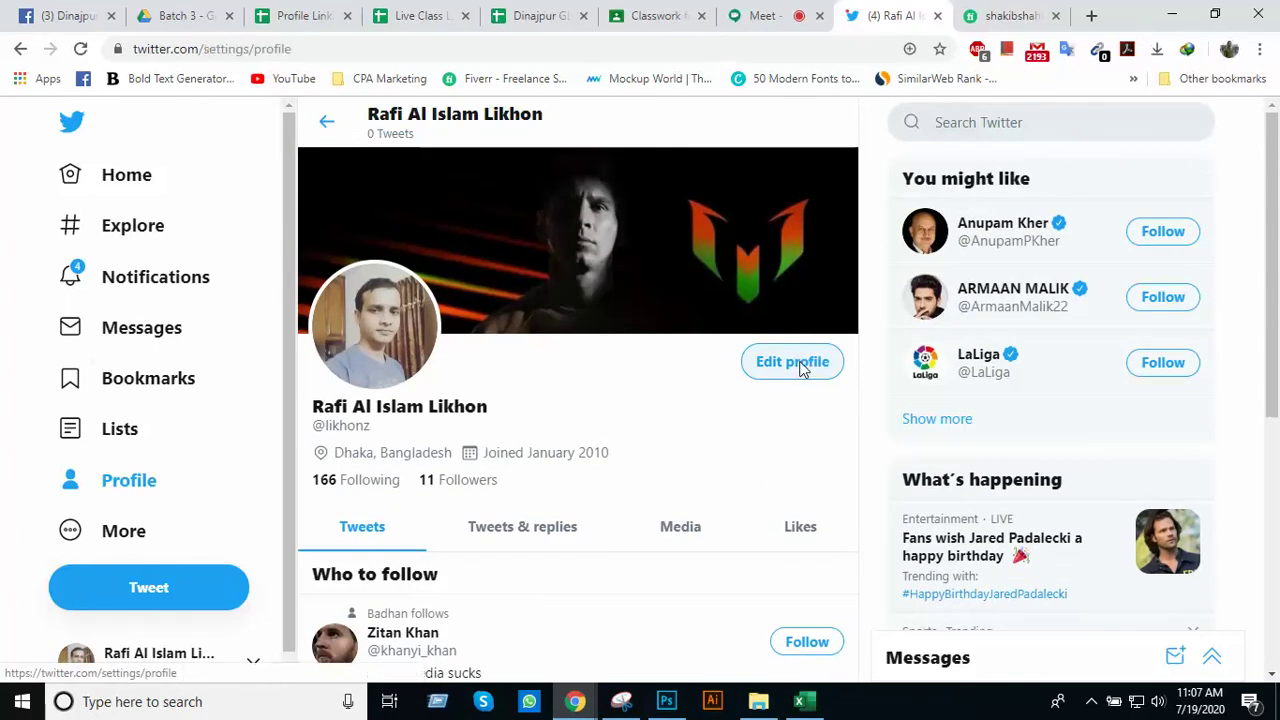
pyautogui.scroll(-3, 660, 391)
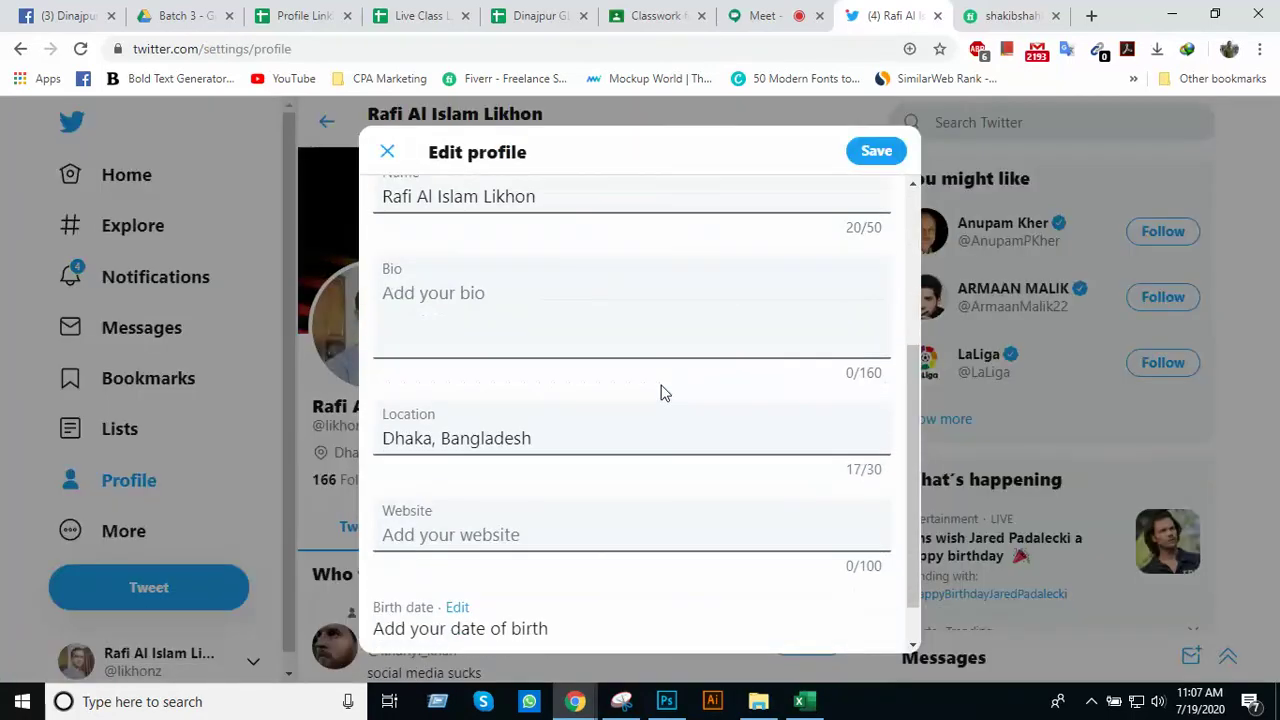
pyautogui.scroll(3, 660, 391)
pyautogui.click(546, 483)
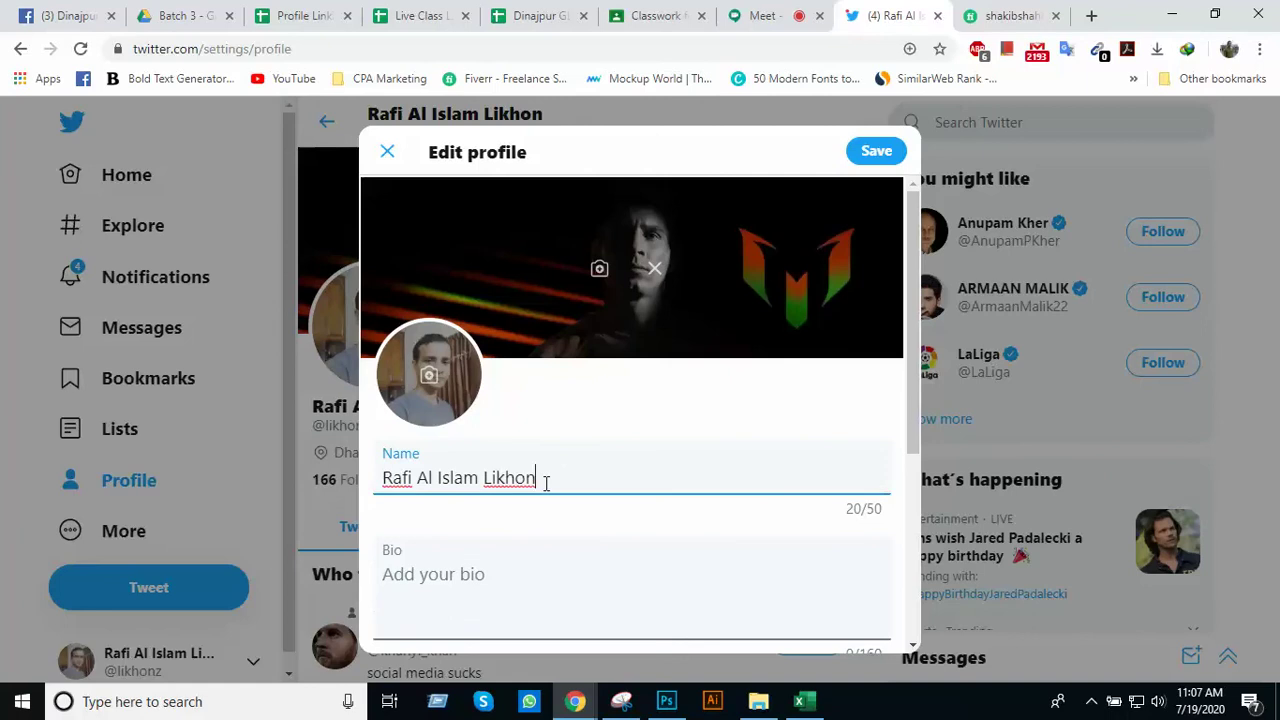
pyautogui.scroll(-1, 591, 467)
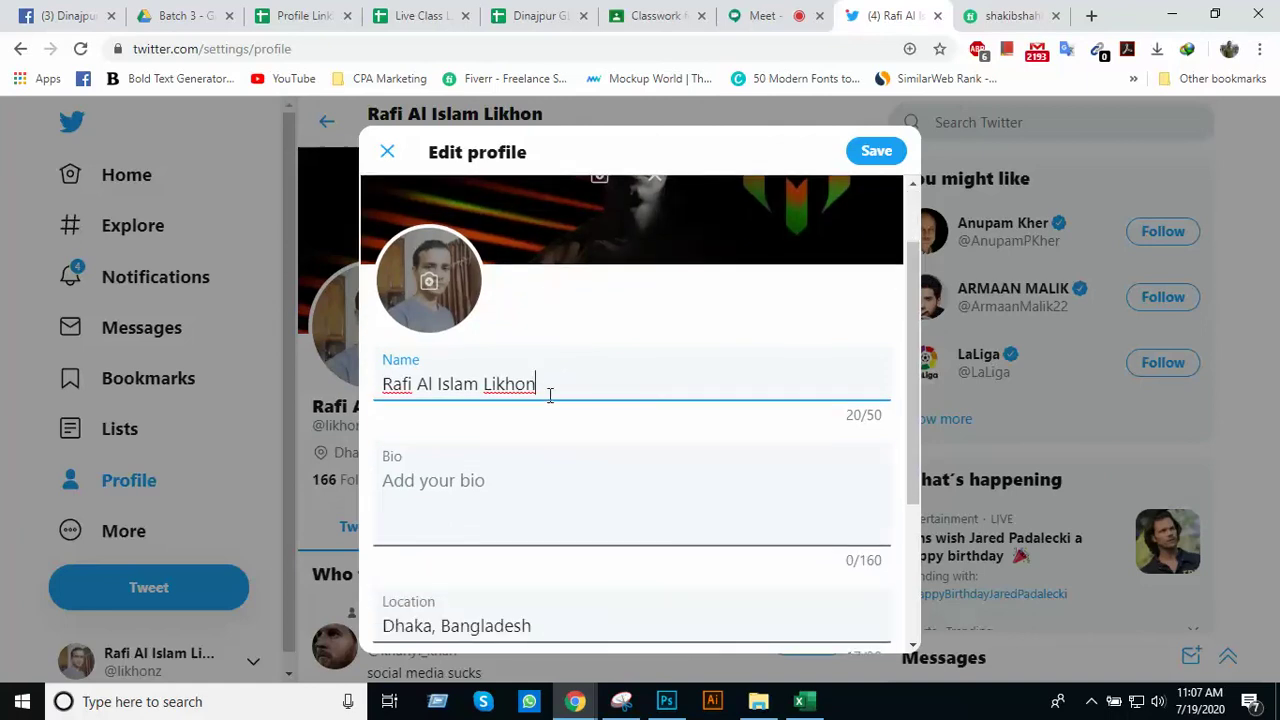
pyautogui.click(387, 151)
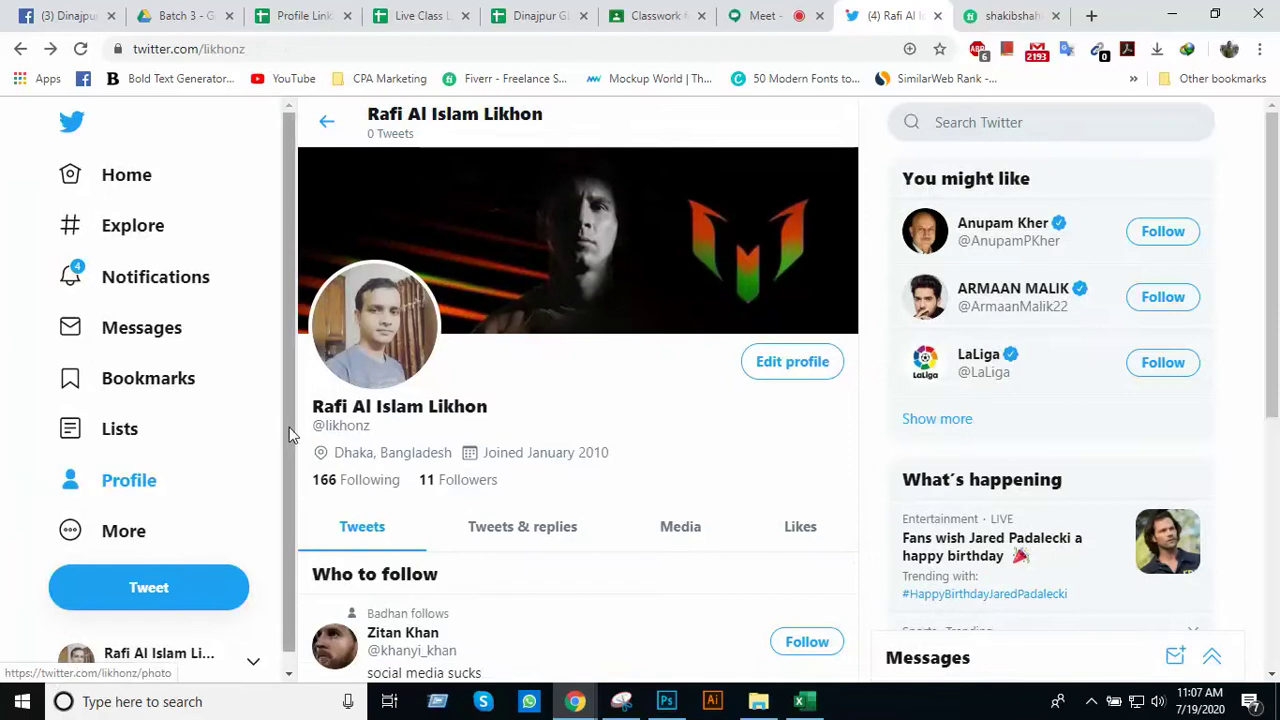
# Select the display name and handle, then open and close Edit profile without saving.
pyautogui.moveTo(313, 406); pyautogui.dragTo(491, 403)
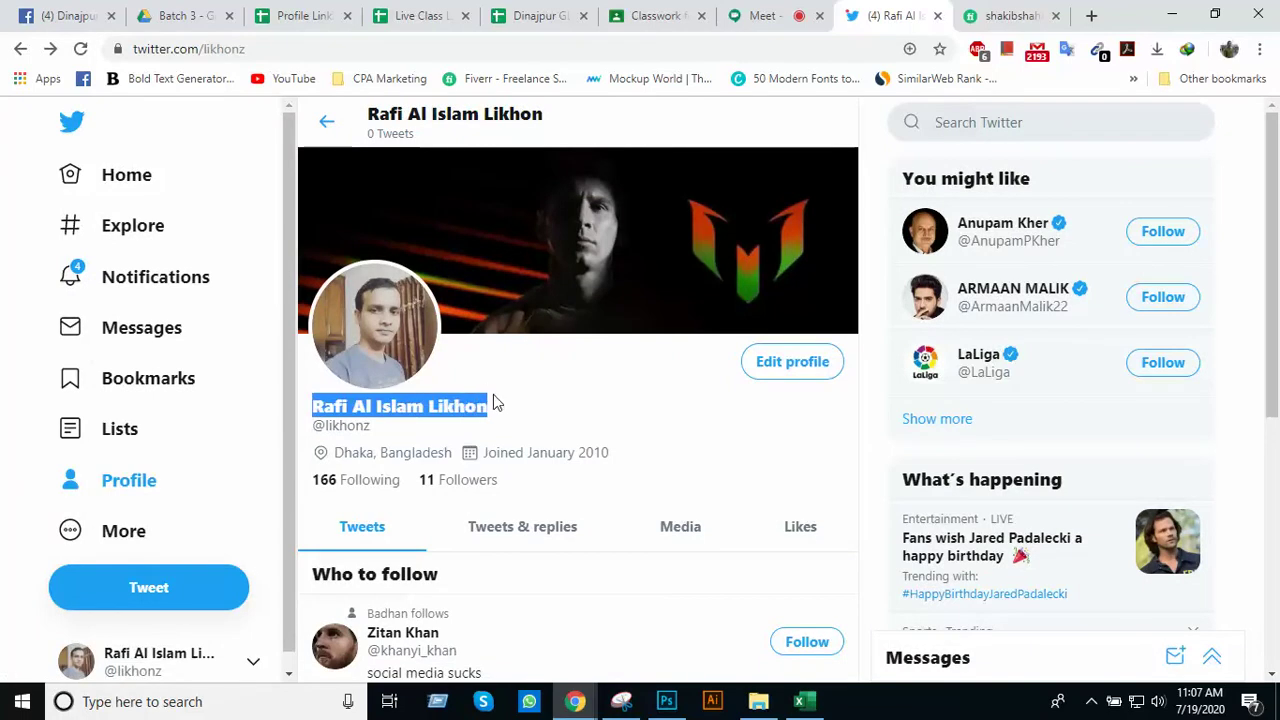
pyautogui.moveTo(372, 426); pyautogui.dragTo(312, 427)
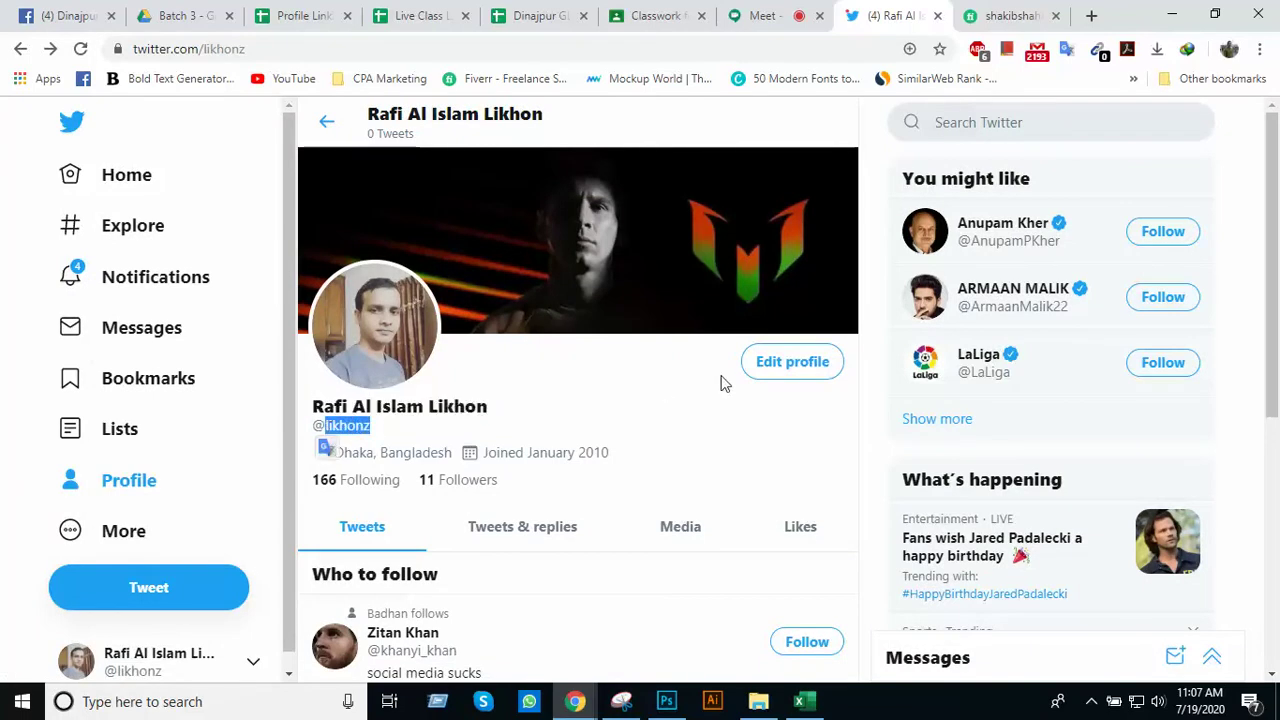
pyautogui.click(768, 369)
pyautogui.scroll(-3, 566, 434)
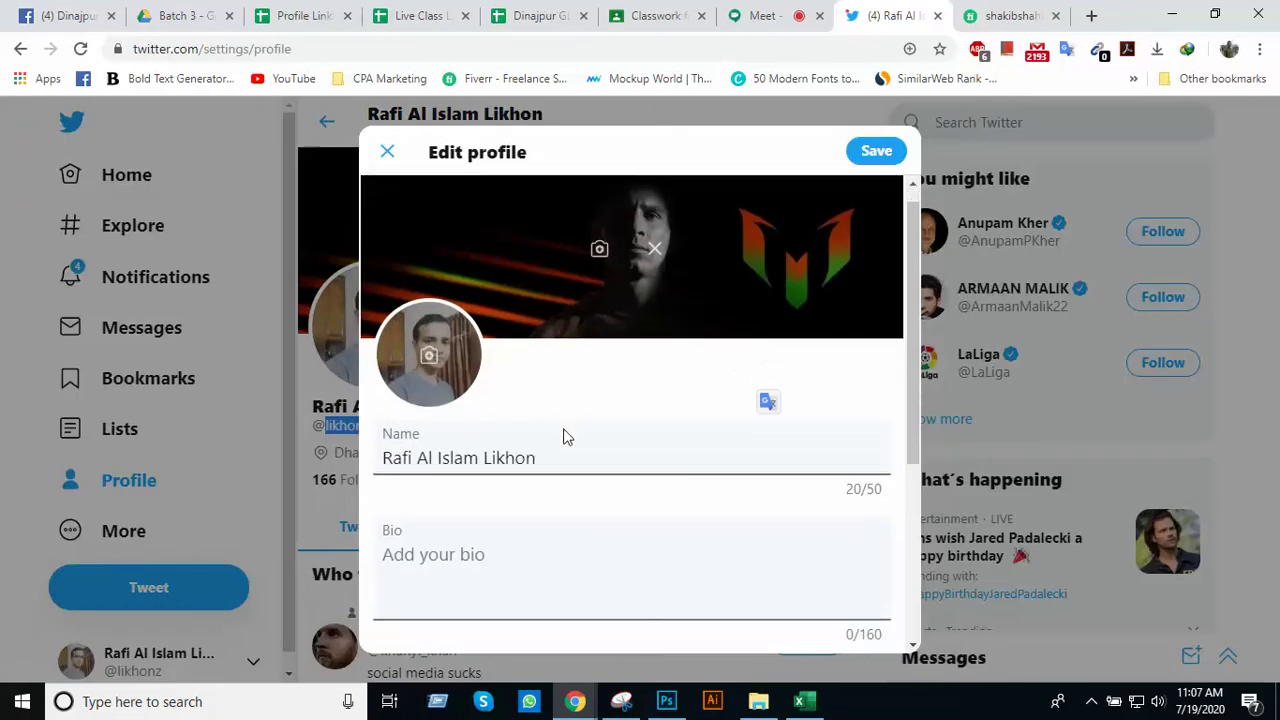
pyautogui.scroll(5, 563, 434)
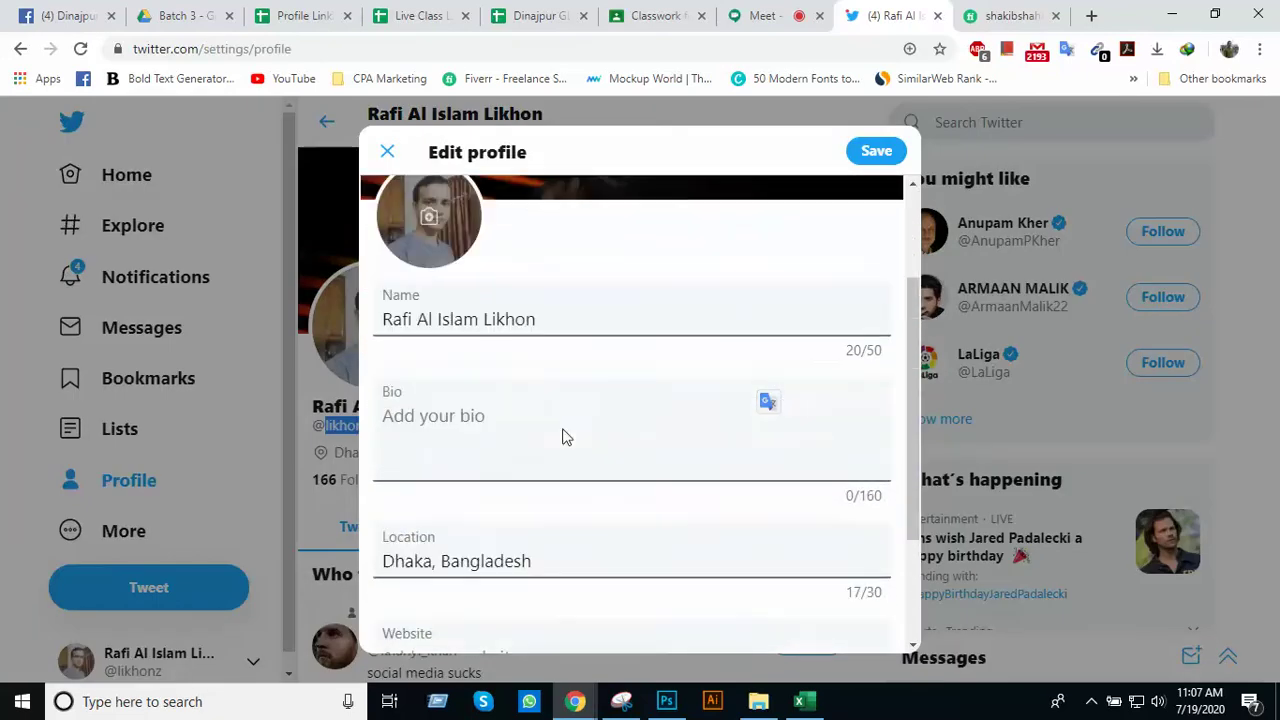
pyautogui.click(387, 151)
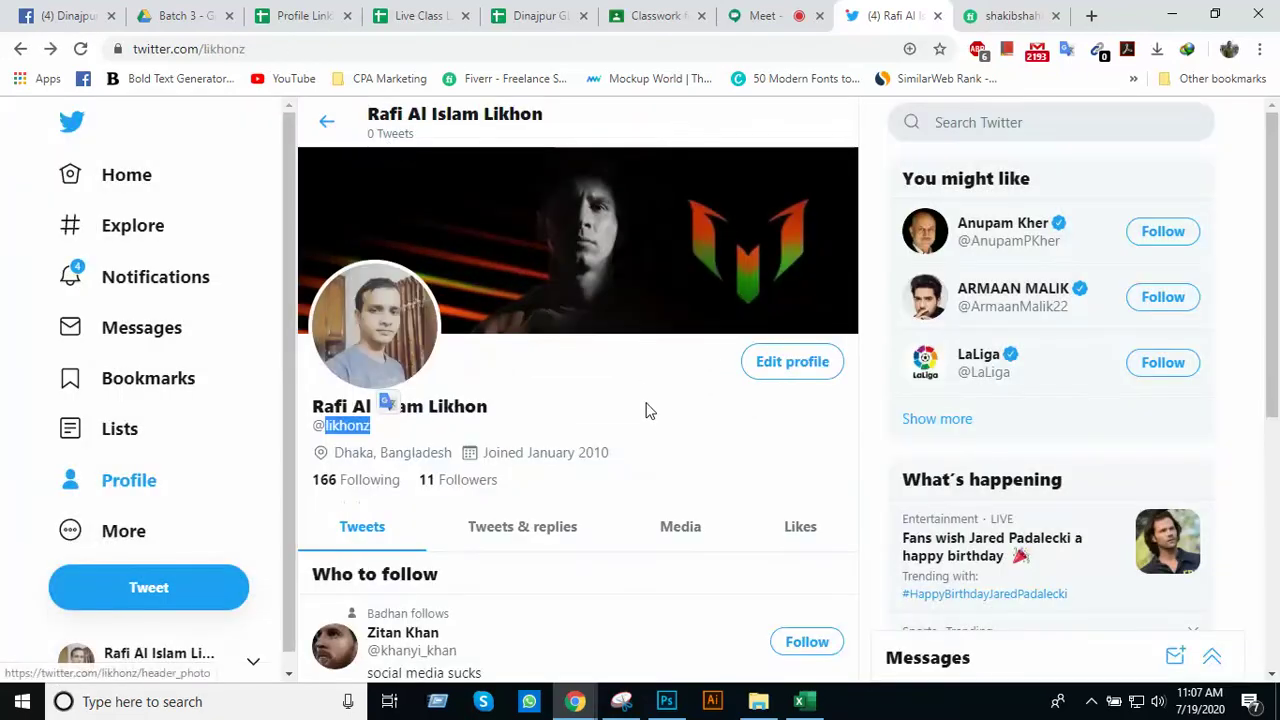
# Scroll the profile and open the sidebar's More menu with Settings and privacy.
pyautogui.scroll(-2, 700, 424)
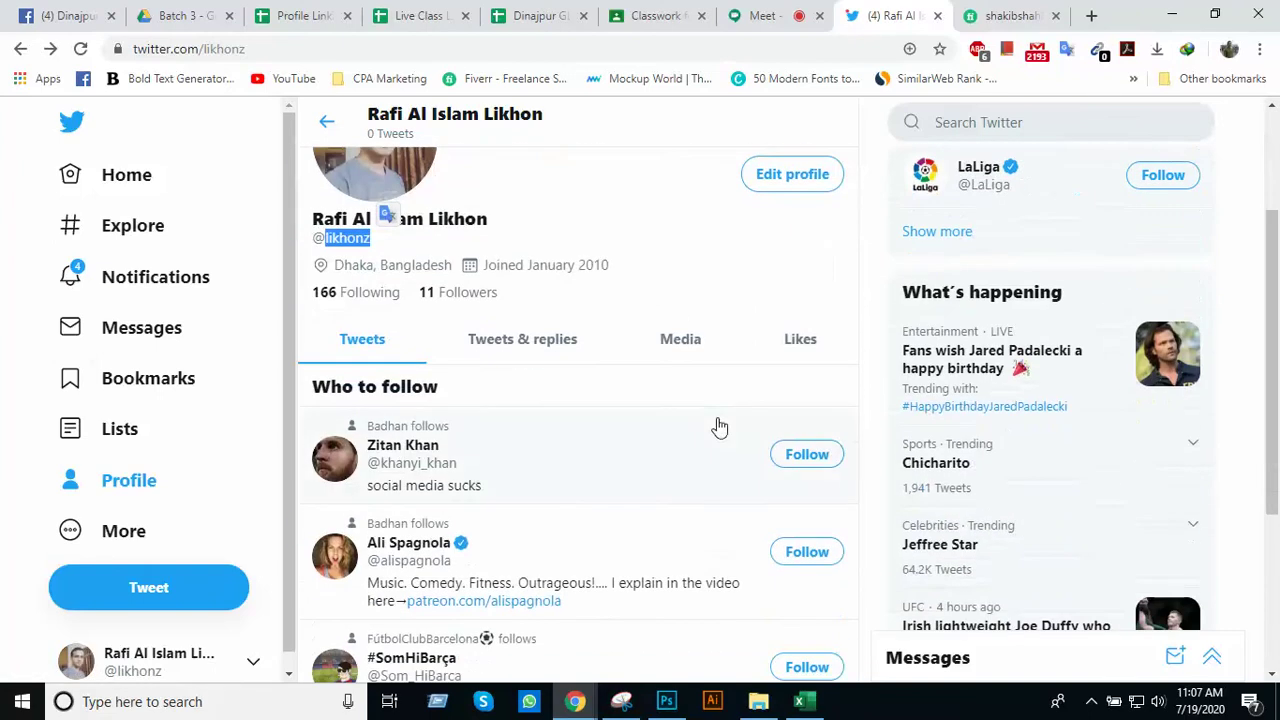
pyautogui.scroll(2, 717, 426)
pyautogui.click(133, 546)
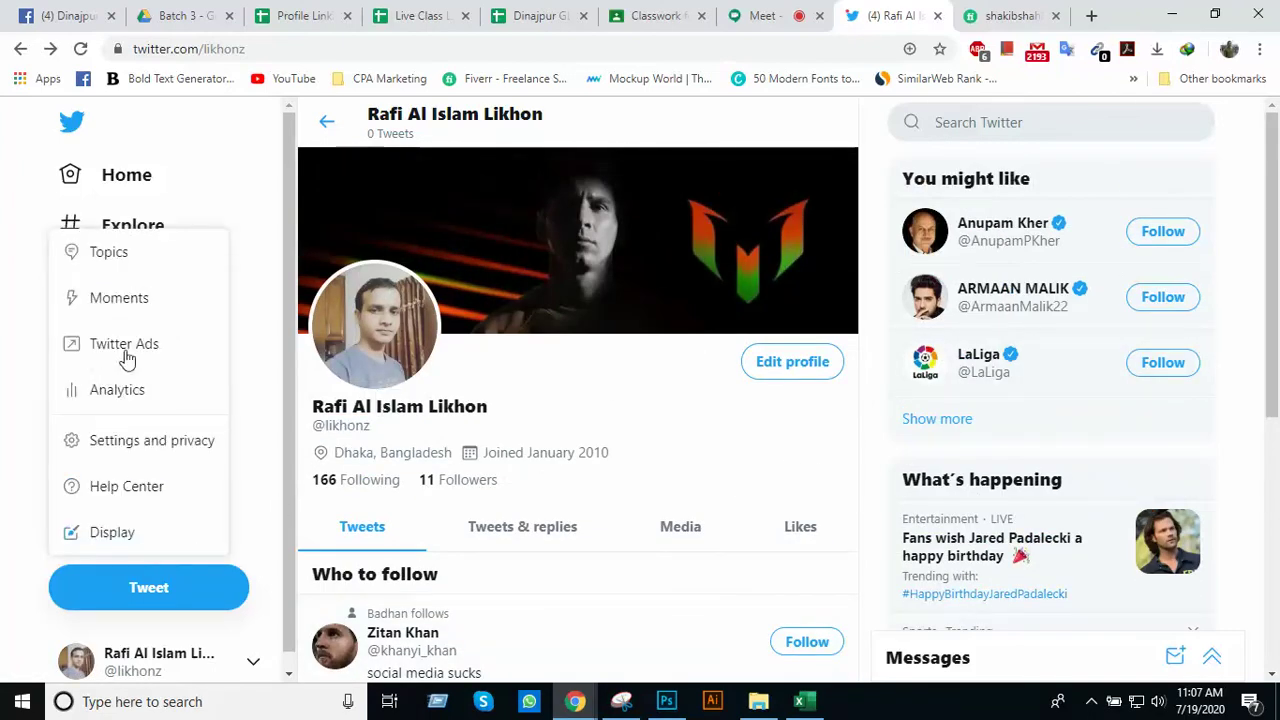
# Open Twitter's Change username page from Settings and privacy, then switch to the Fiverr profile tab.
pyautogui.click(123, 440)
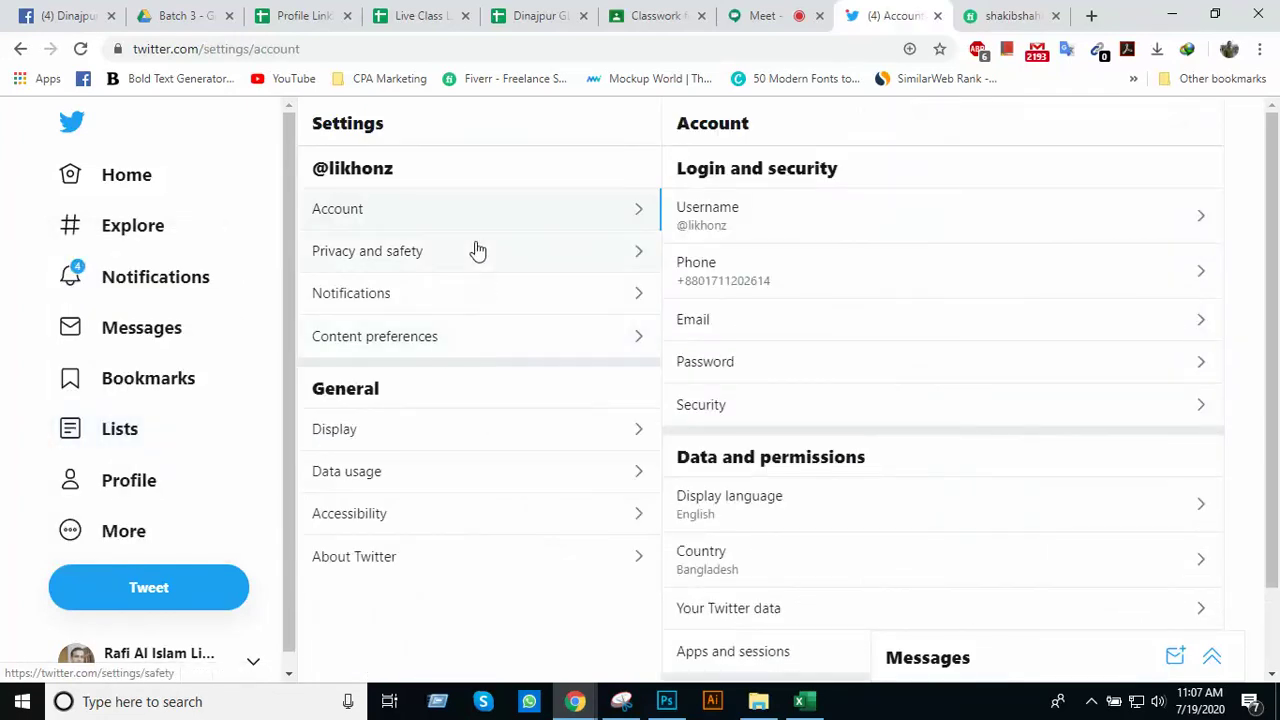
pyautogui.click(787, 216)
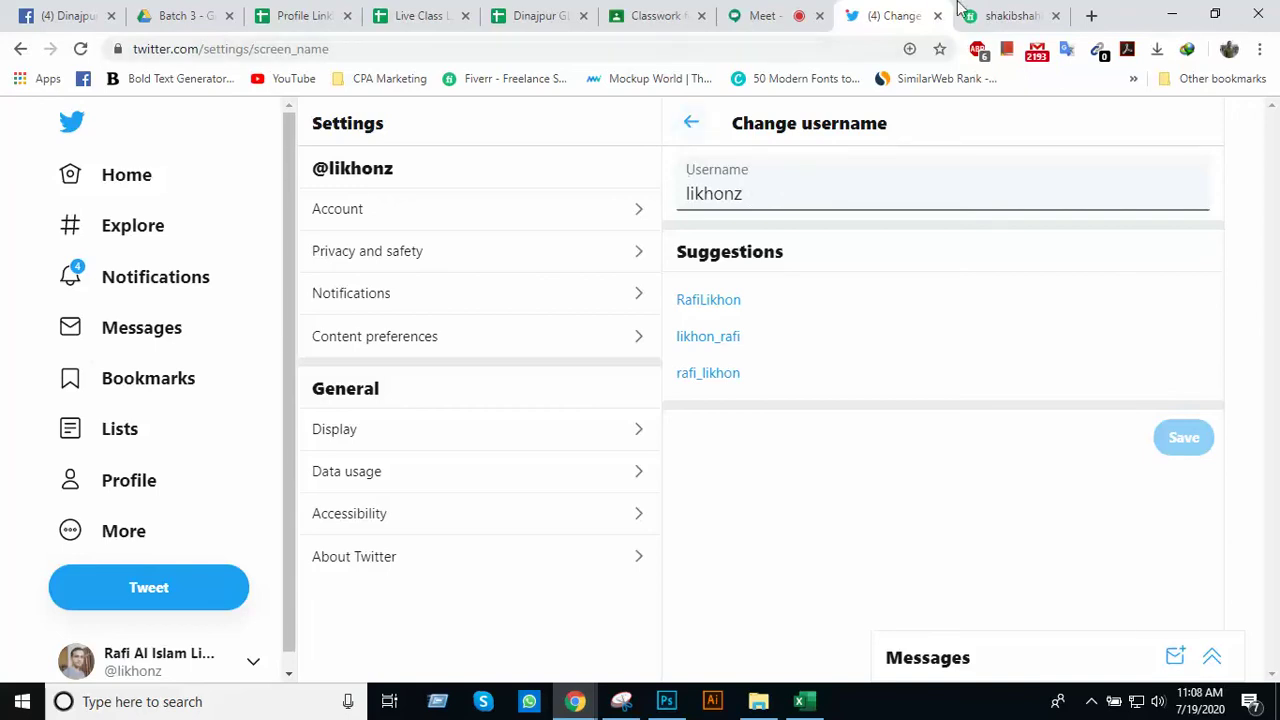
pyautogui.click(985, 17)
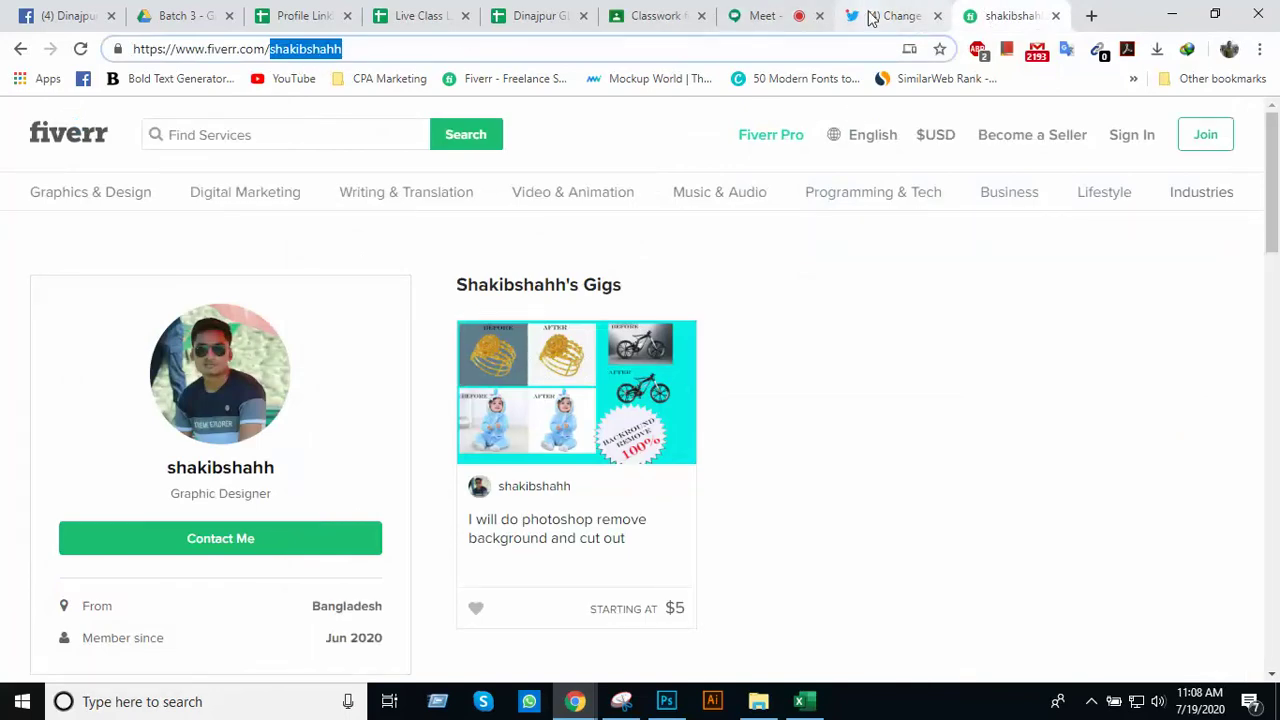
# Glance at the Meet call and Fiverr profile, then go to Twitter's Home timeline.
pyautogui.click(757, 17)
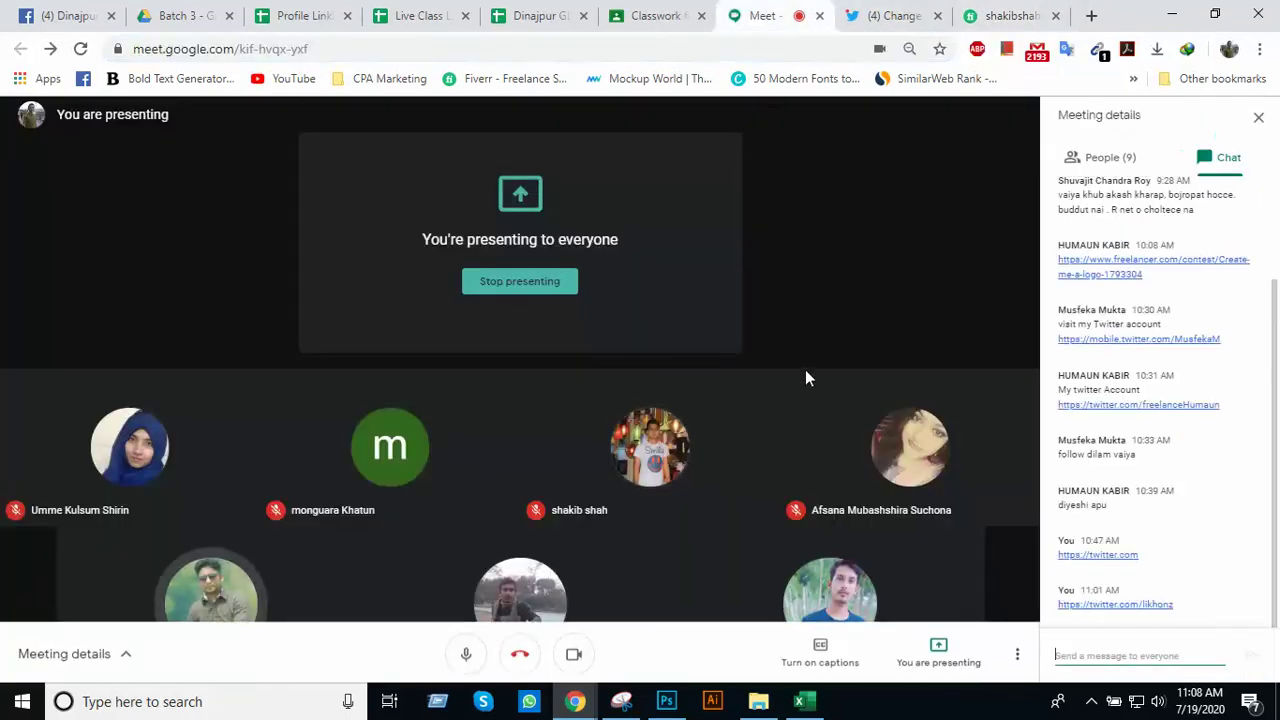
pyautogui.click(1026, 12)
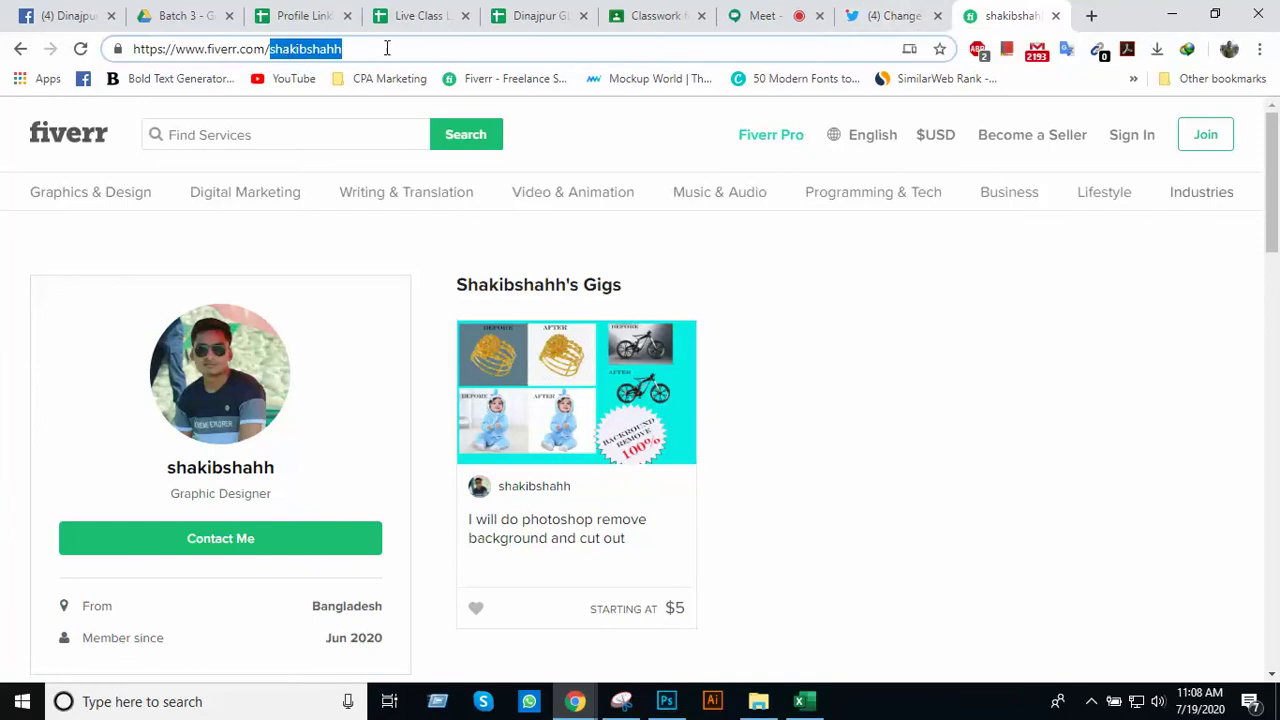
pyautogui.click(886, 15)
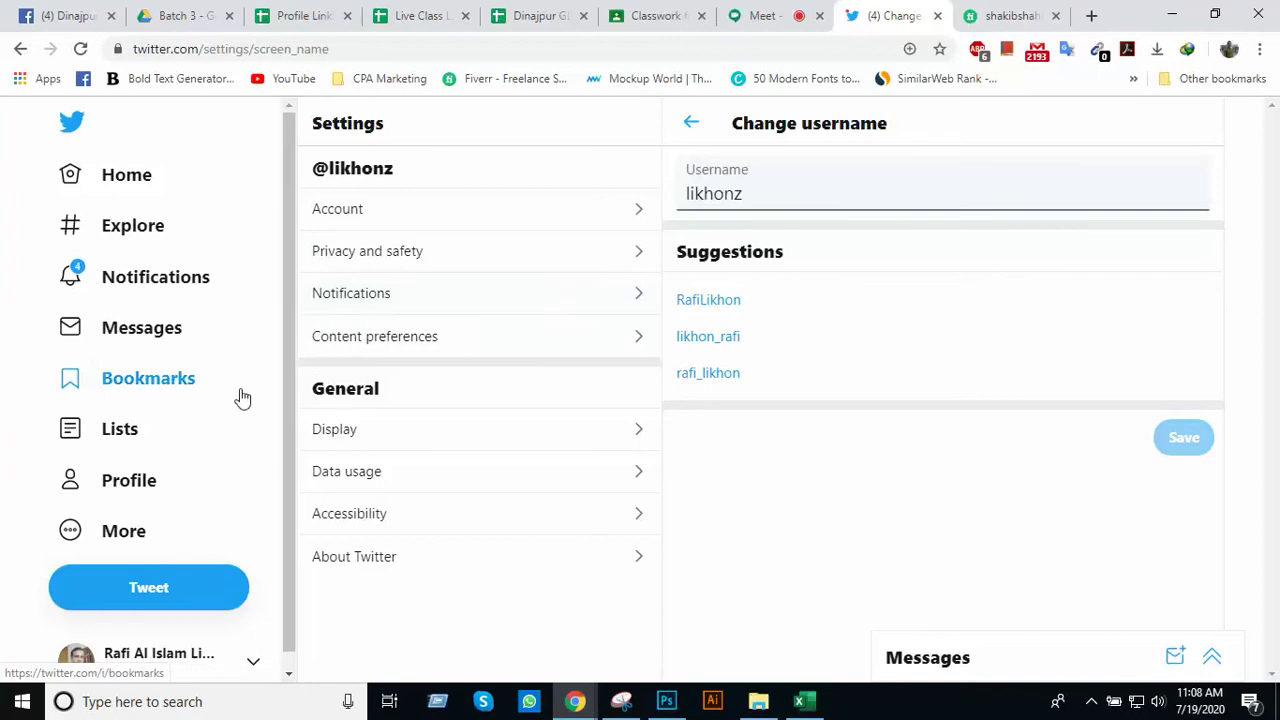
pyautogui.click(145, 199)
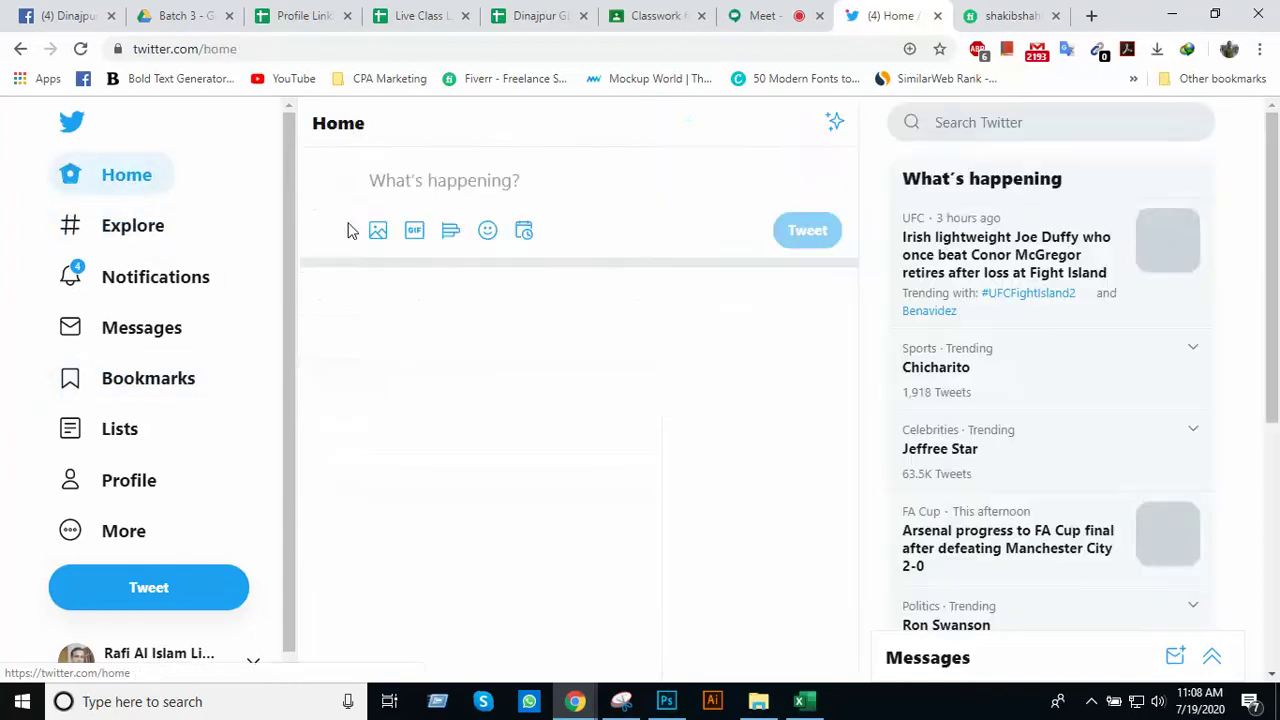
# Go to your own Twitter profile page, look through it, and bring up the Edit profile form.
pyautogui.click(137, 484)
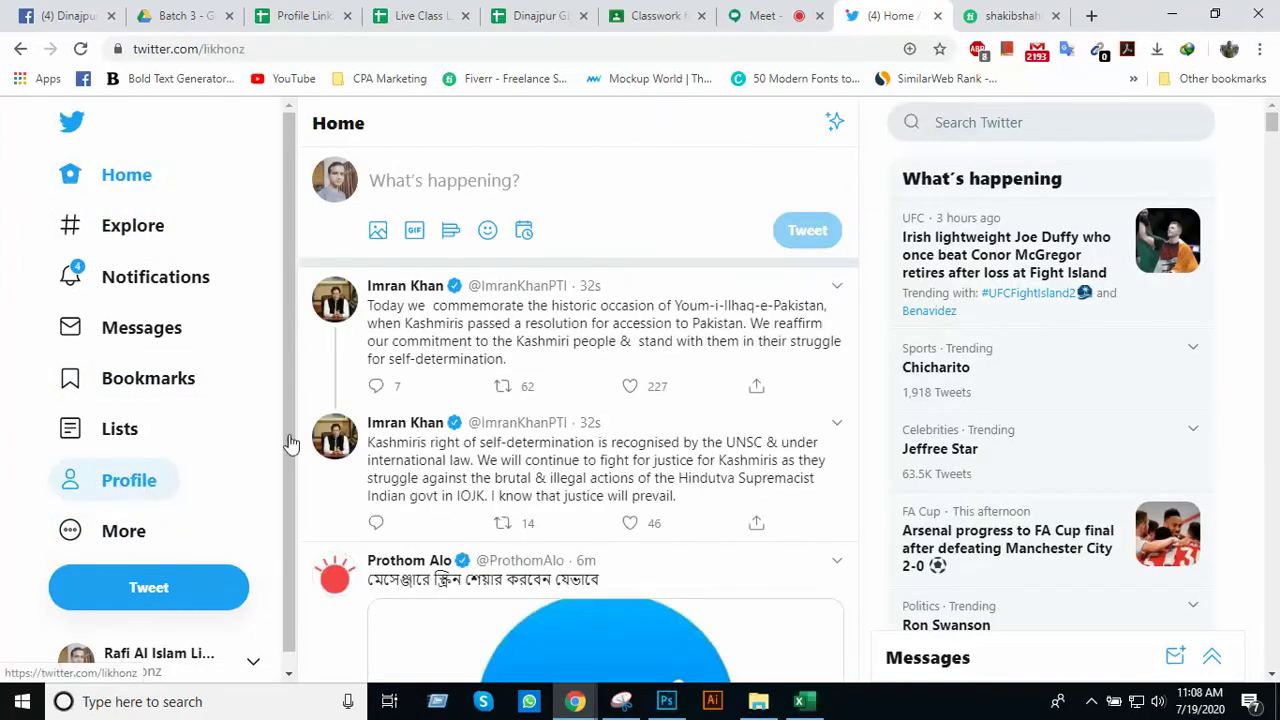
pyautogui.scroll(-3, 537, 372)
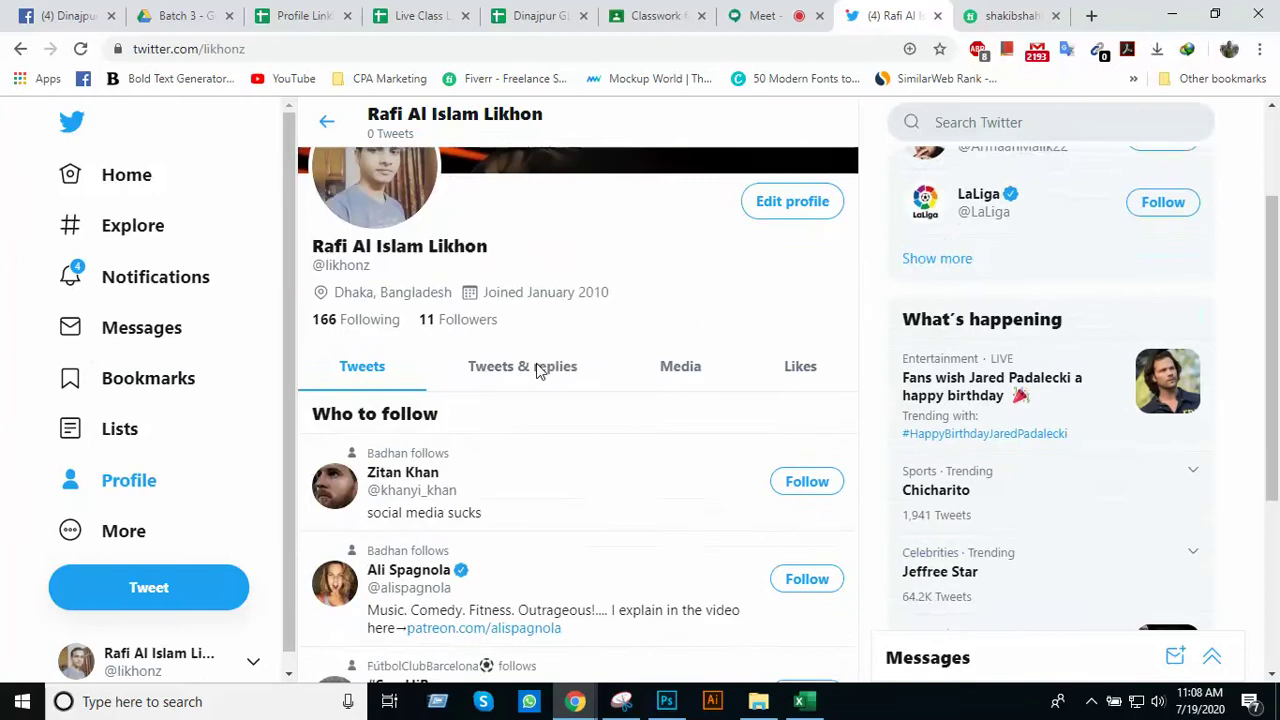
pyautogui.scroll(2, 536, 366)
pyautogui.scroll(-1, 537, 366)
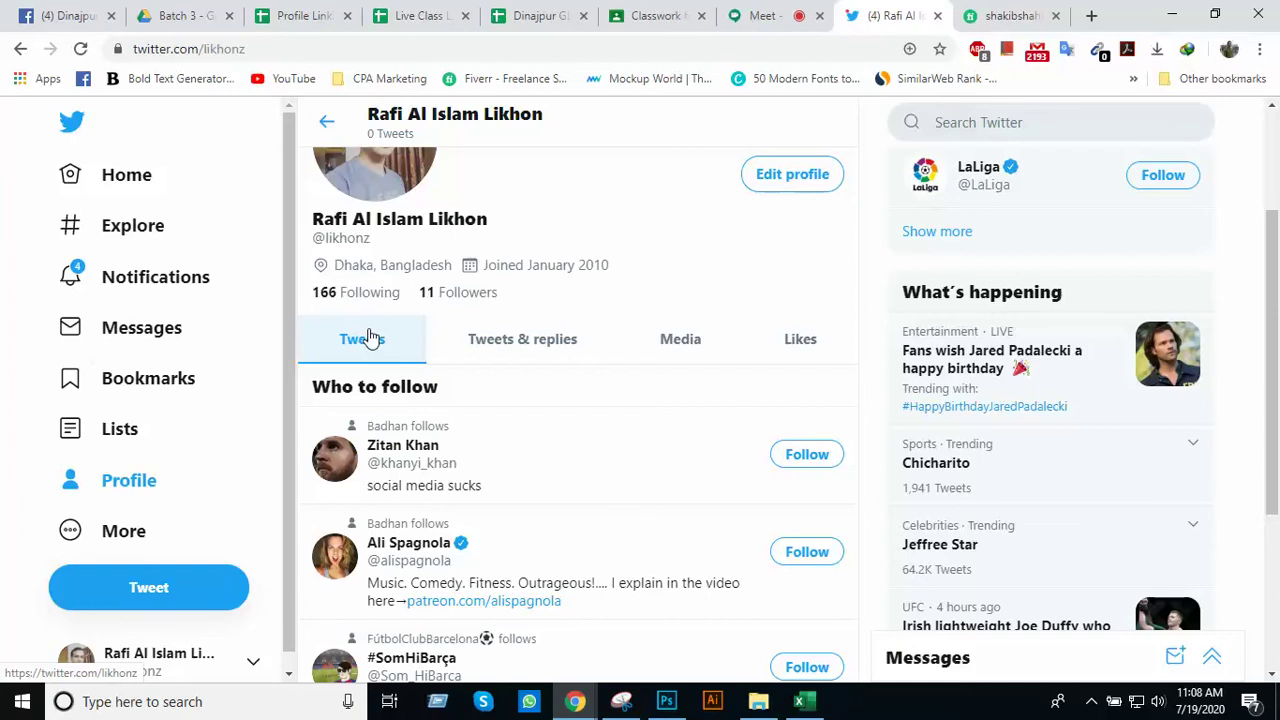
pyautogui.scroll(2, 370, 338)
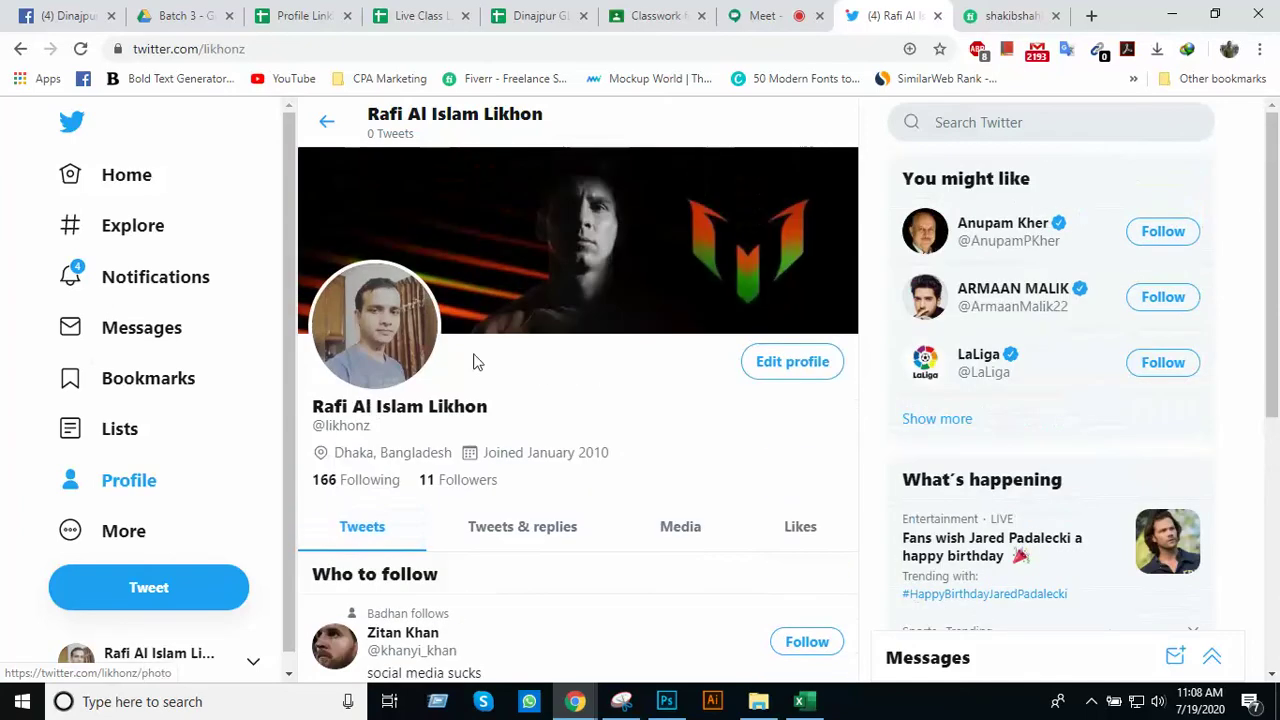
pyautogui.scroll(-1, 590, 422)
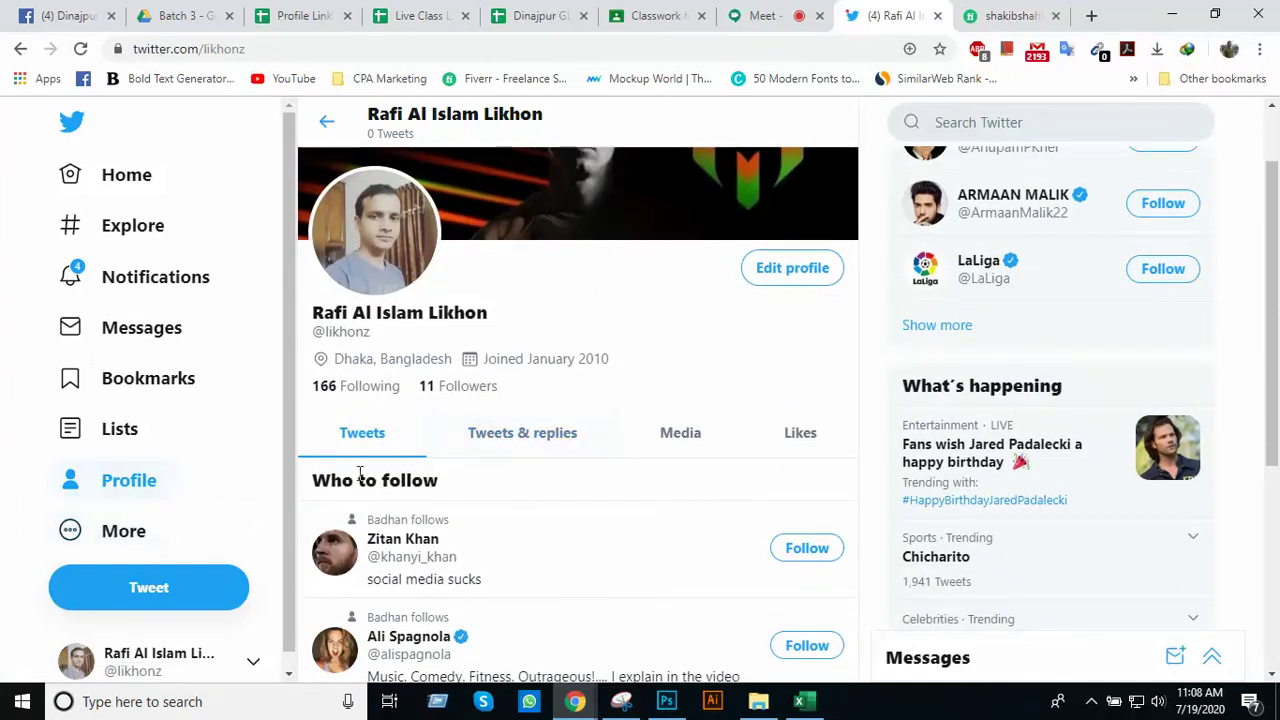
pyautogui.scroll(1, 754, 377)
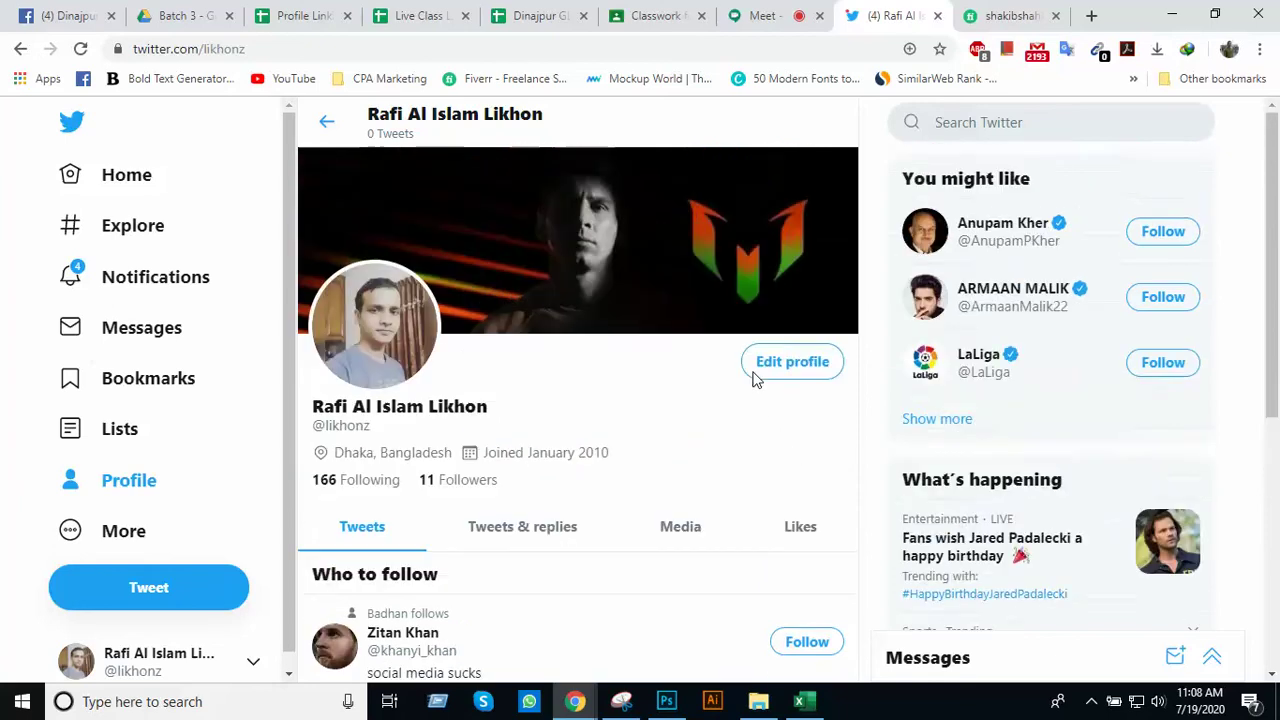
pyautogui.scroll(-1, 275, 503)
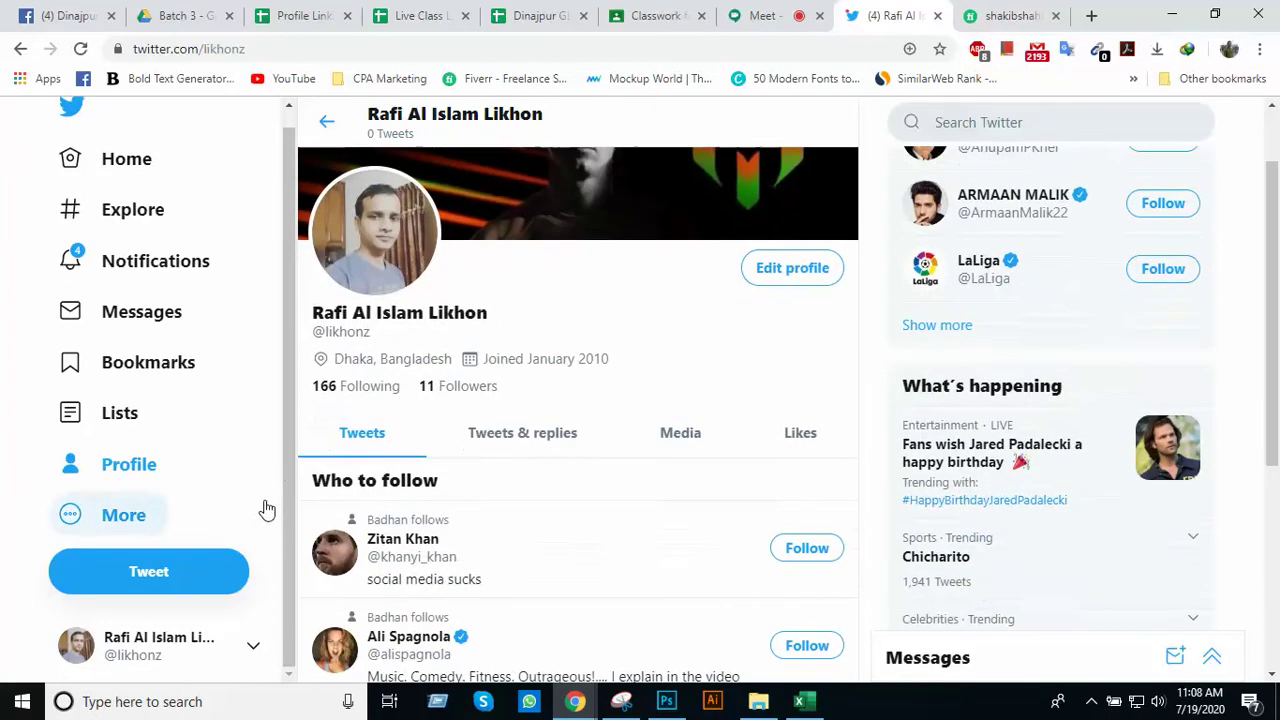
pyautogui.scroll(1, 127, 489)
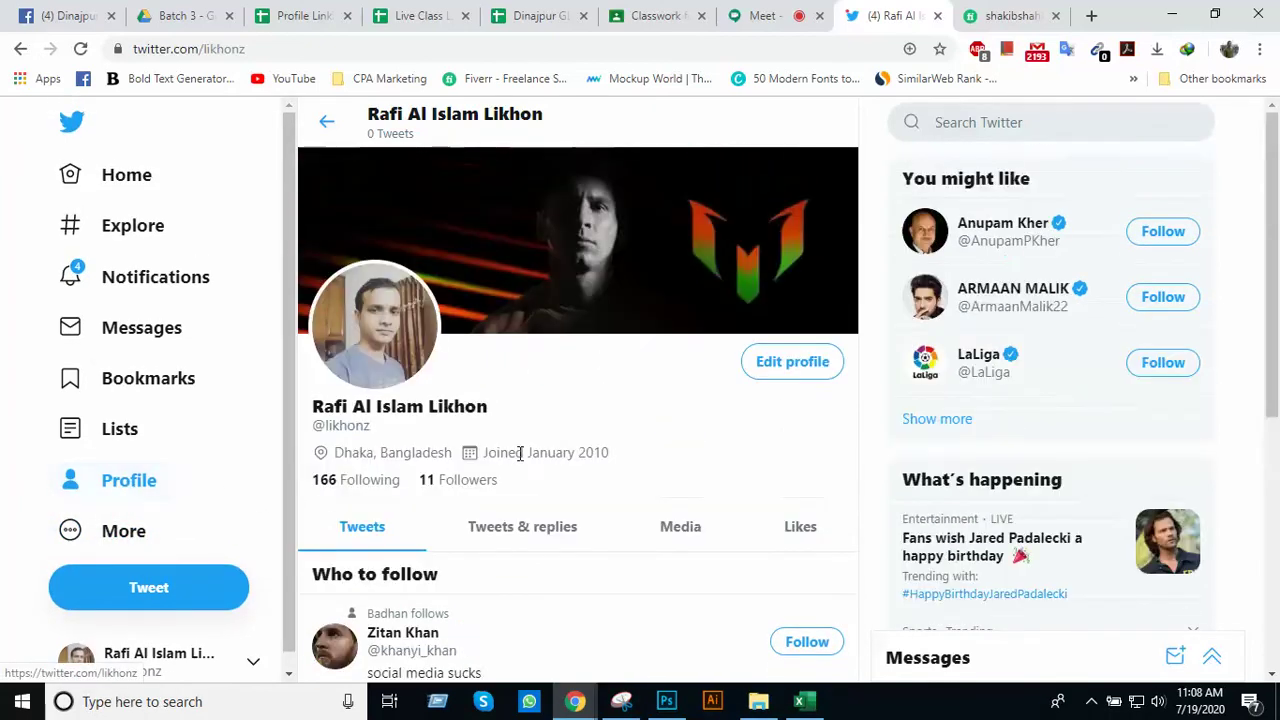
pyautogui.scroll(-1, 551, 448)
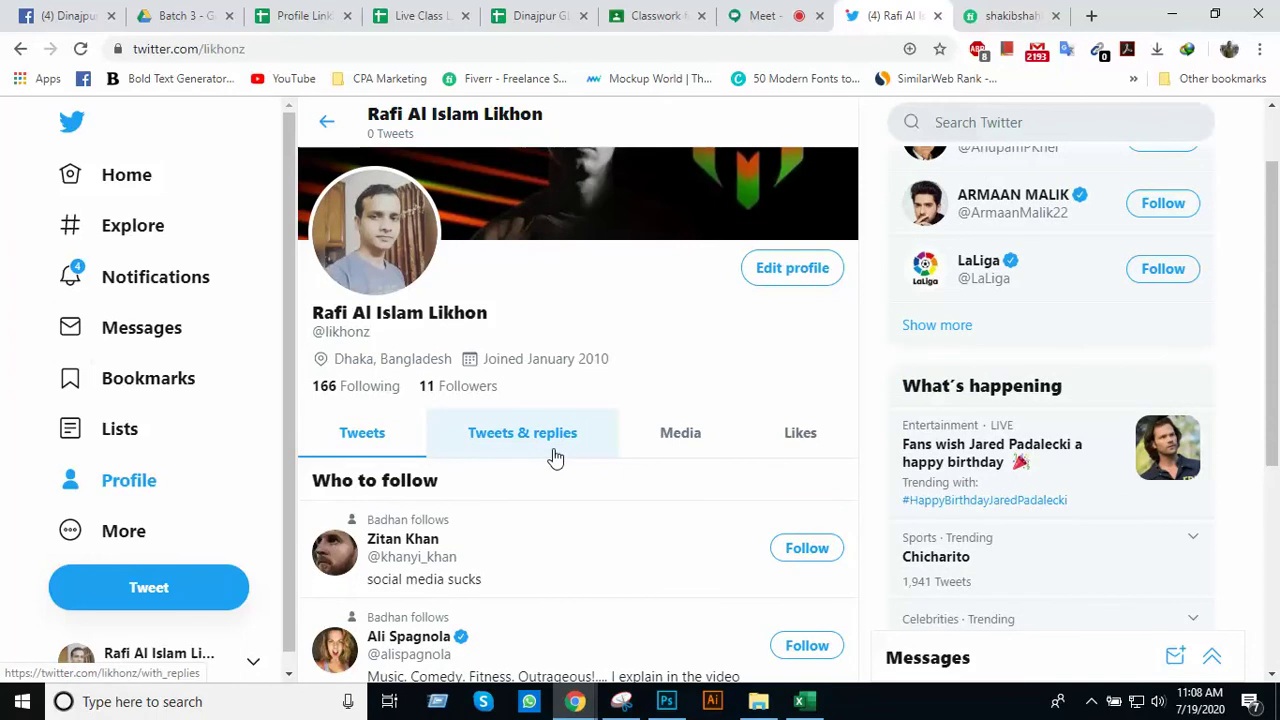
pyautogui.scroll(1, 555, 457)
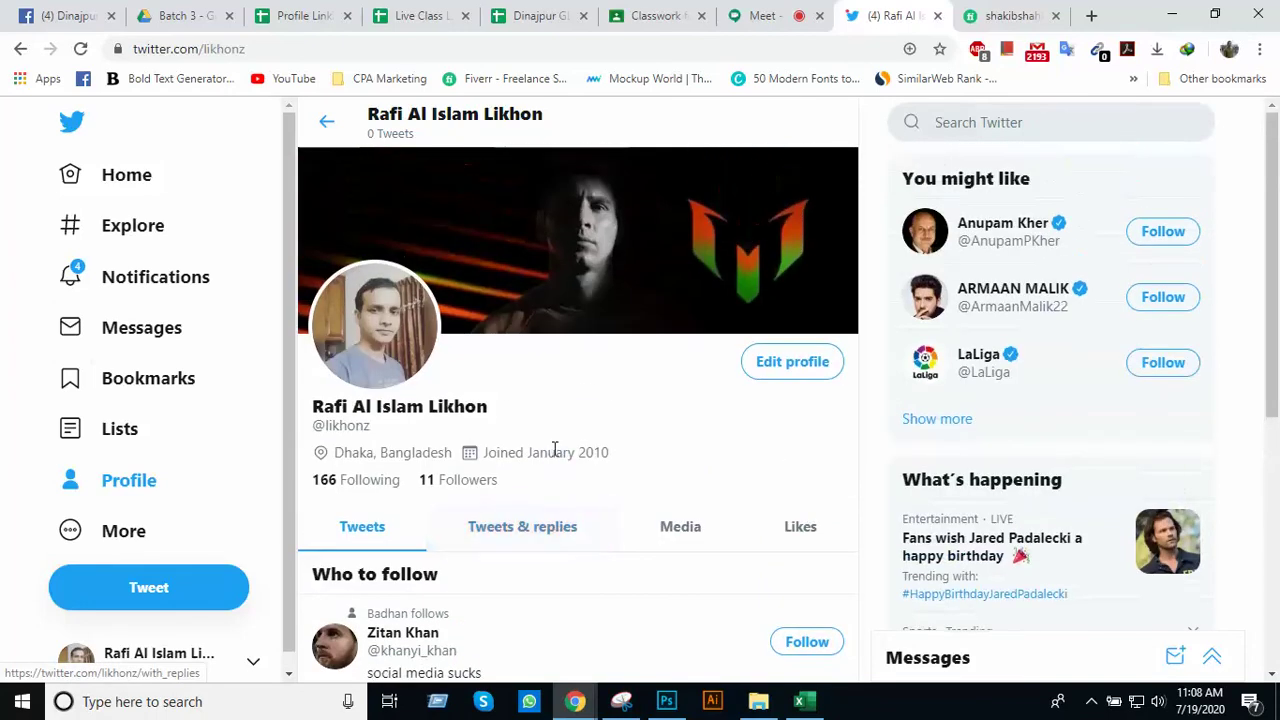
pyautogui.scroll(-1, 555, 457)
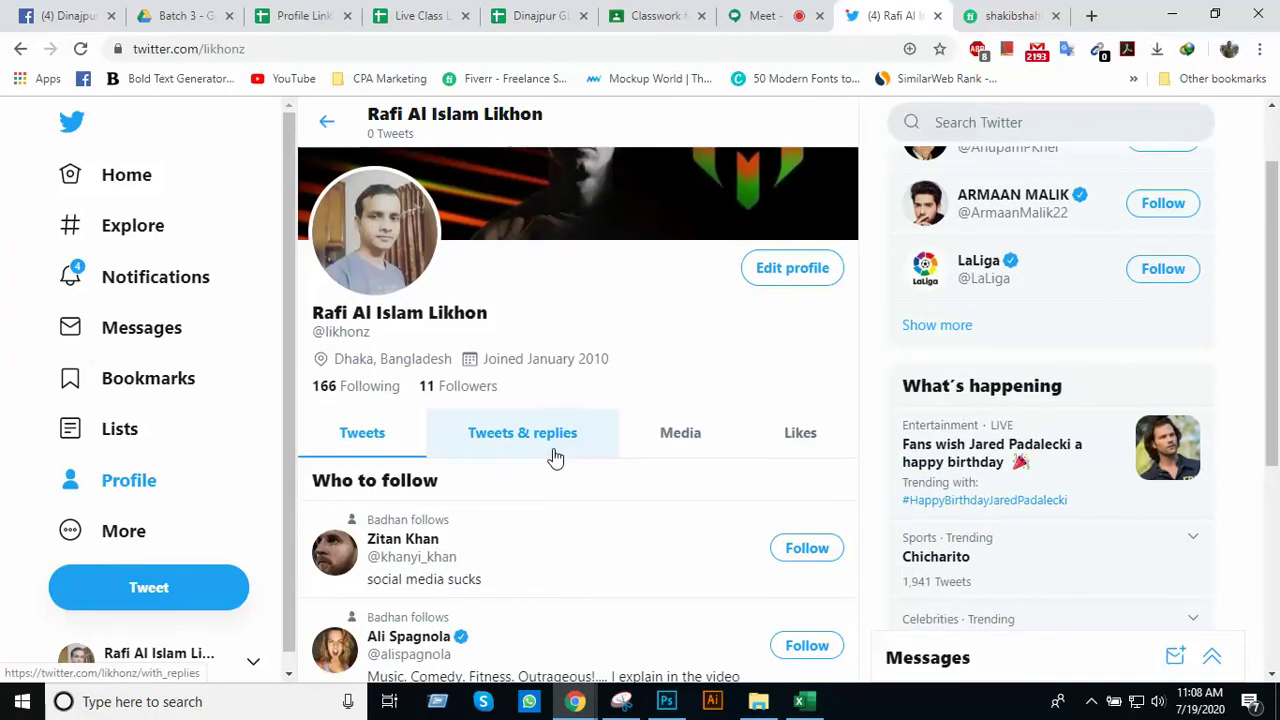
pyautogui.scroll(1, 555, 457)
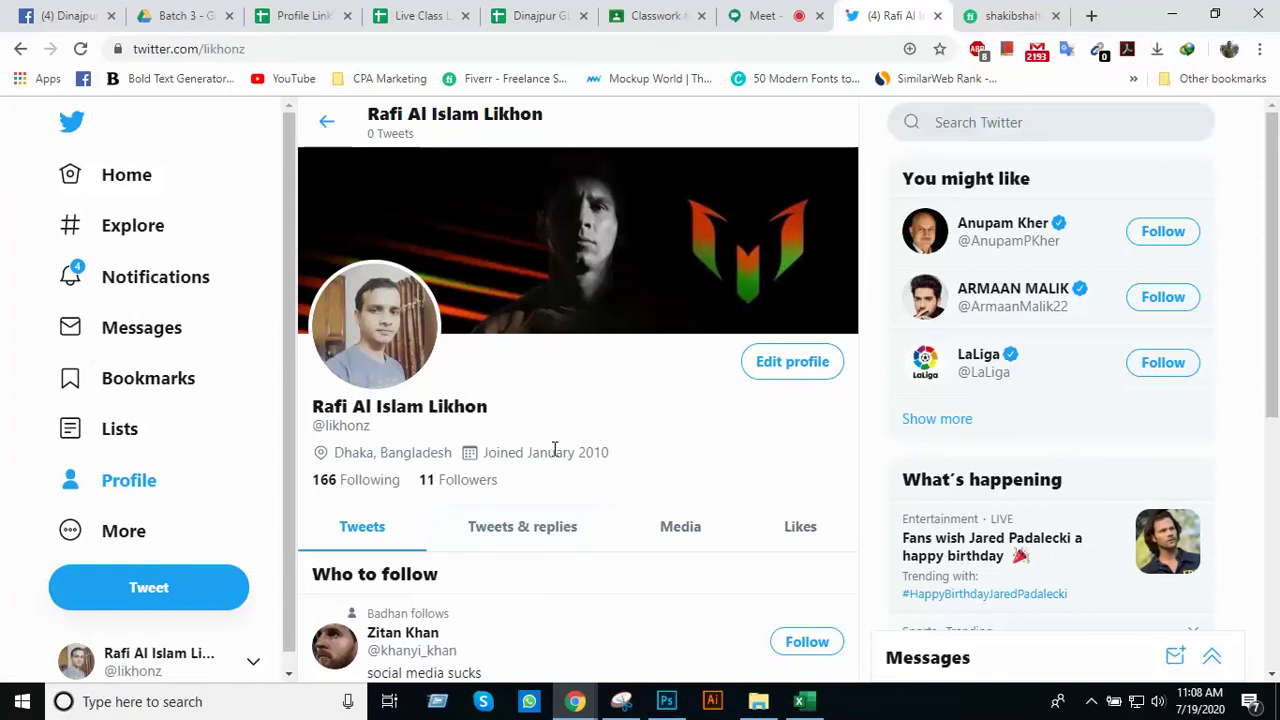
pyautogui.scroll(-2, 555, 452)
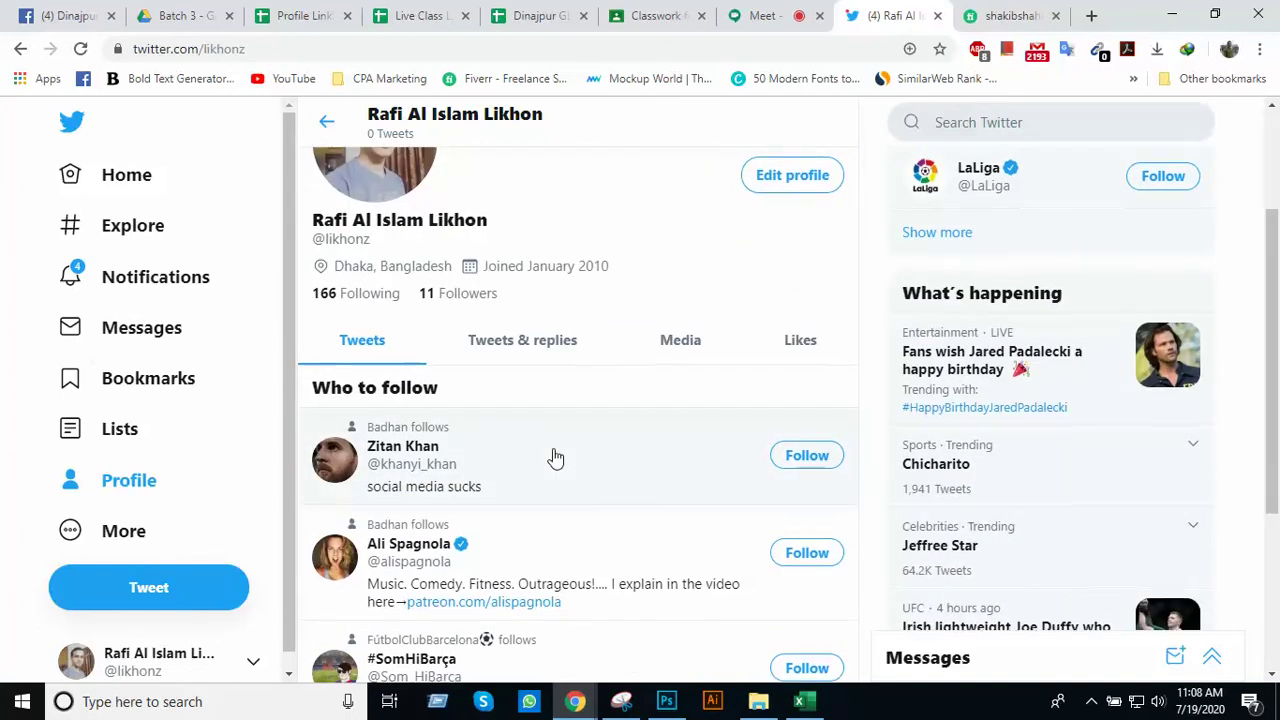
pyautogui.scroll(2, 555, 457)
pyautogui.click(792, 364)
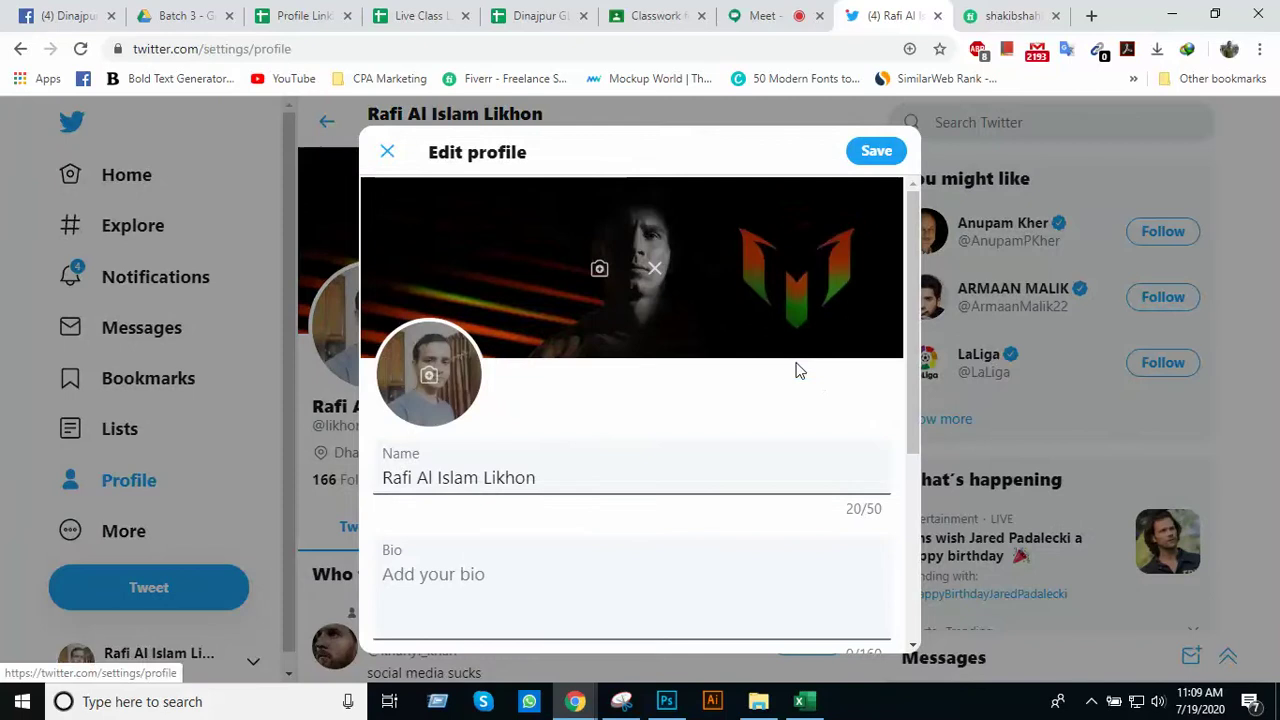
# Enter 'Freelance Graphic Designer' as the Twitter bio, then switch to the Google Meet call.
pyautogui.scroll(-2, 583, 440)
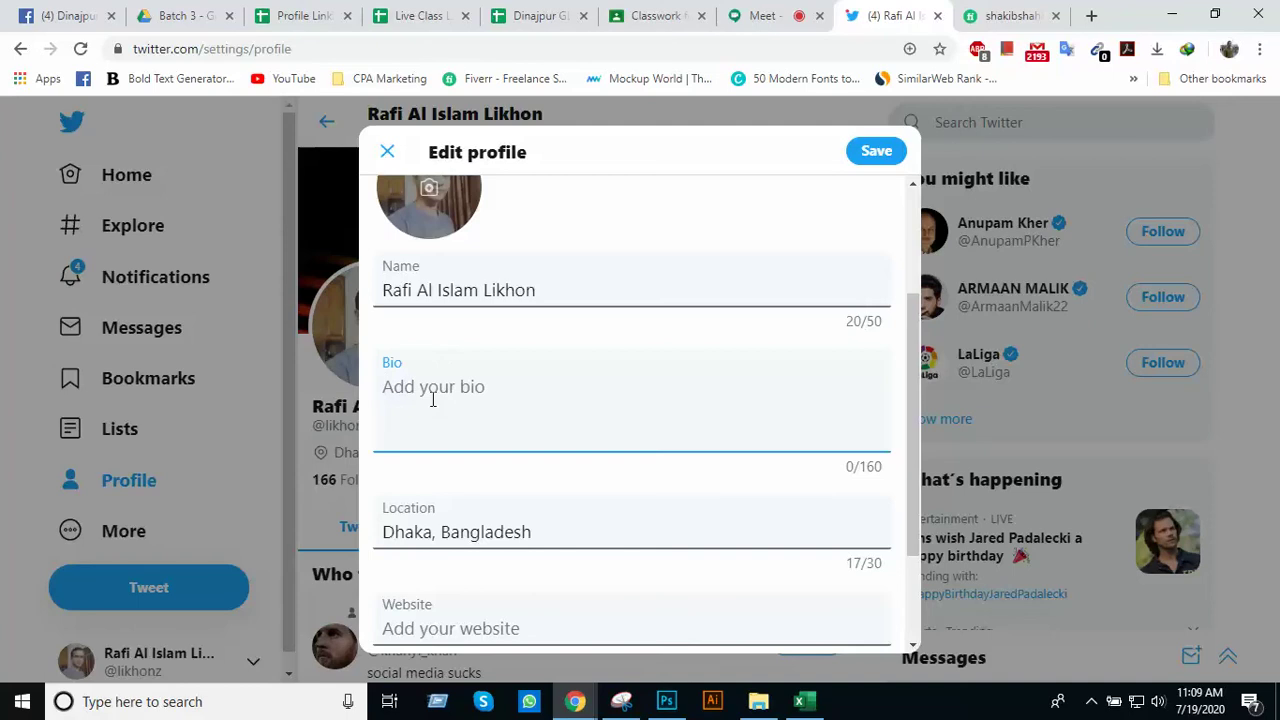
pyautogui.write('Freelance ')
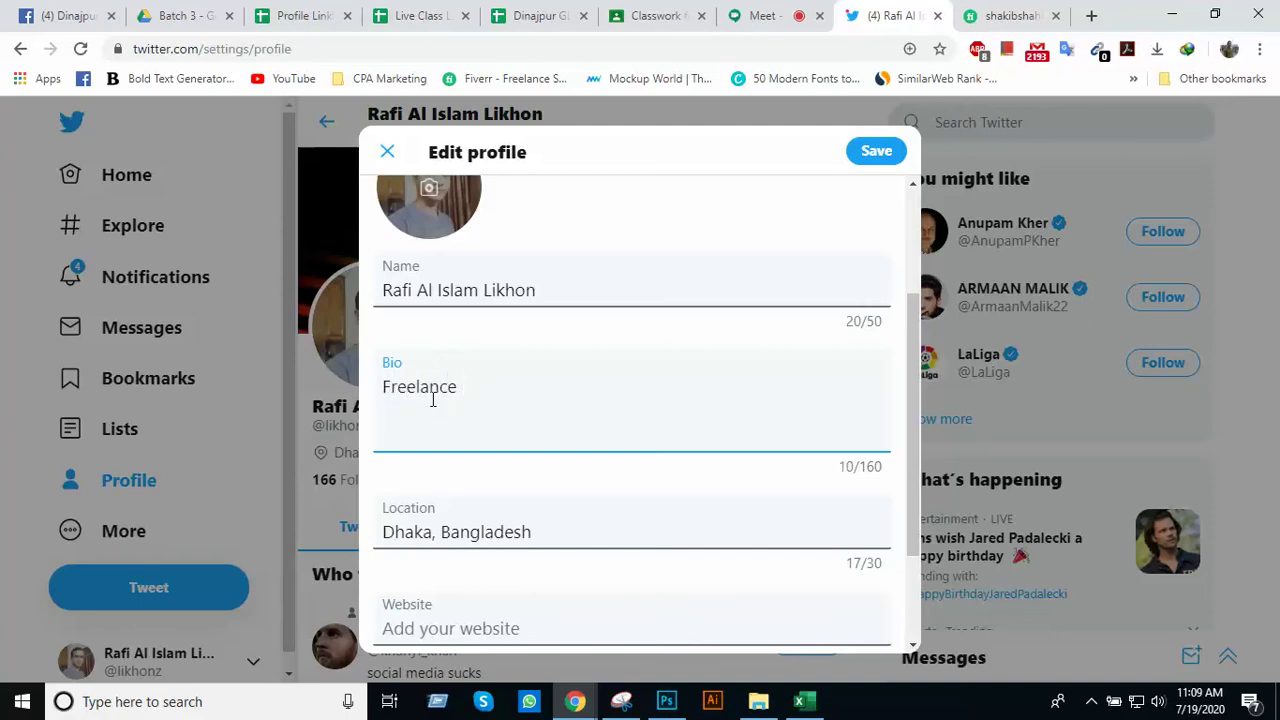
pyautogui.write('Graphic Desi')
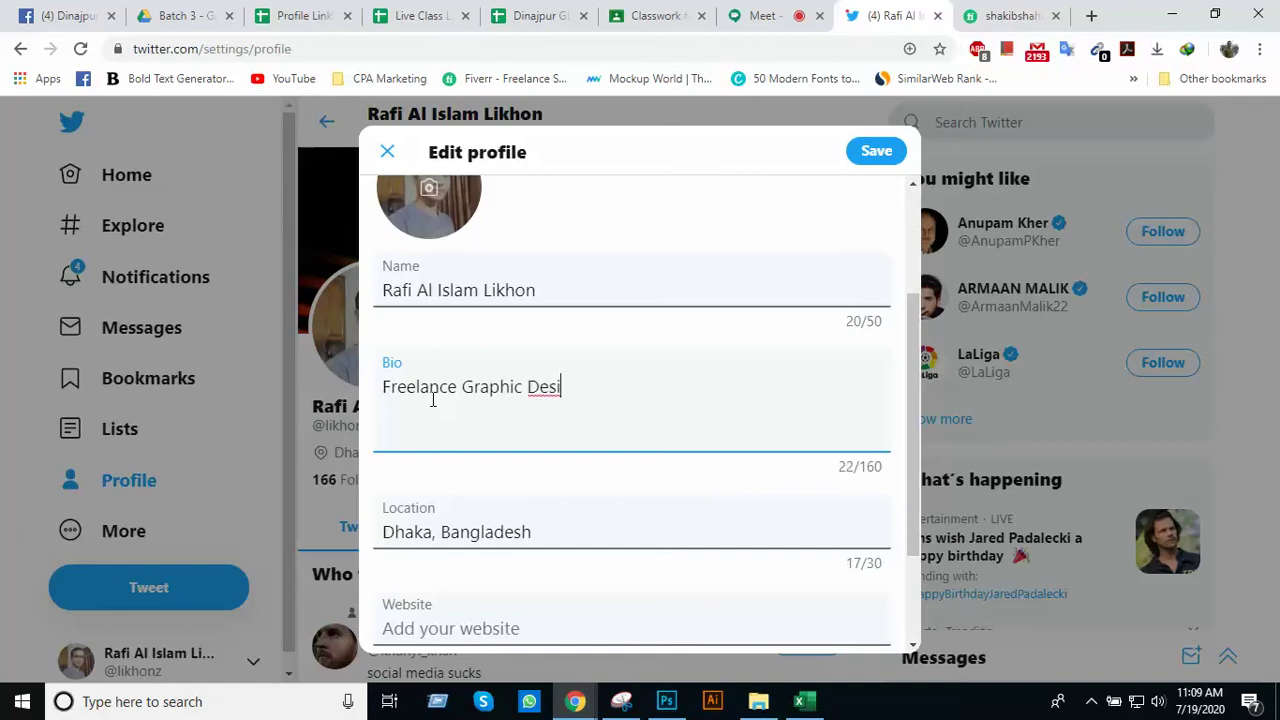
pyautogui.write('gner')
pyautogui.scroll(-2, 627, 372)
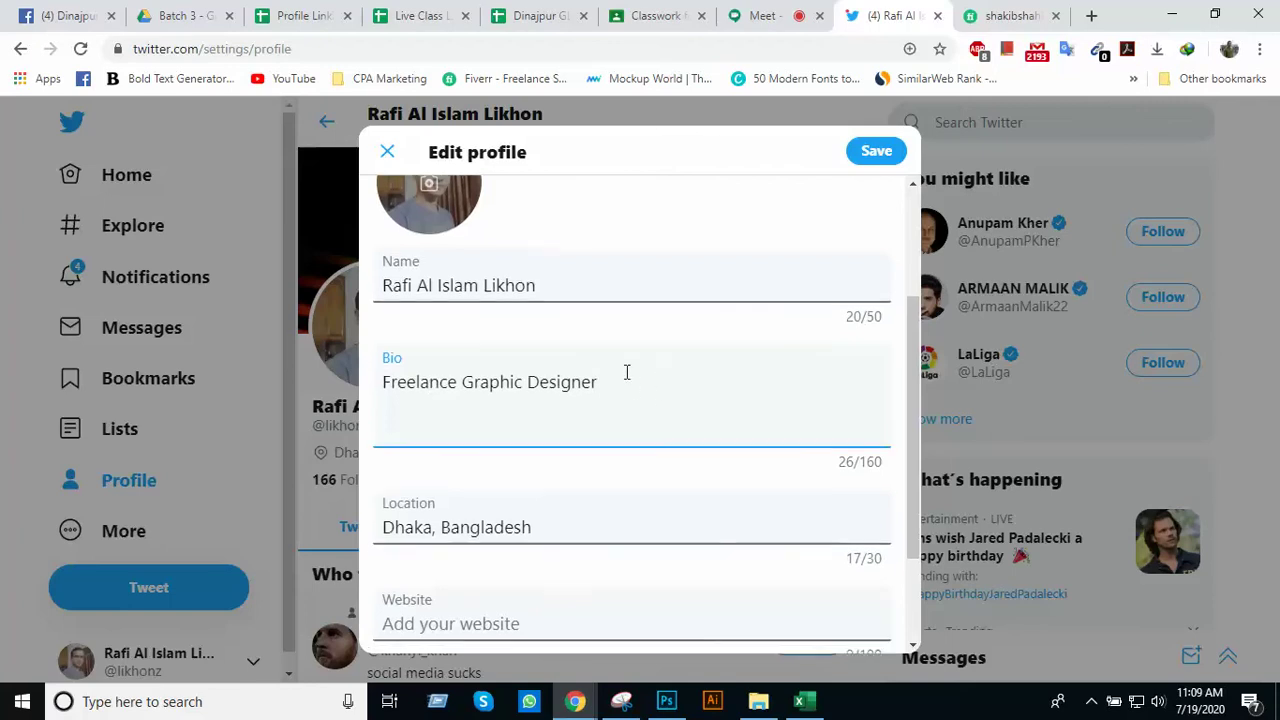
pyautogui.scroll(3, 627, 372)
pyautogui.scroll(-2, 627, 373)
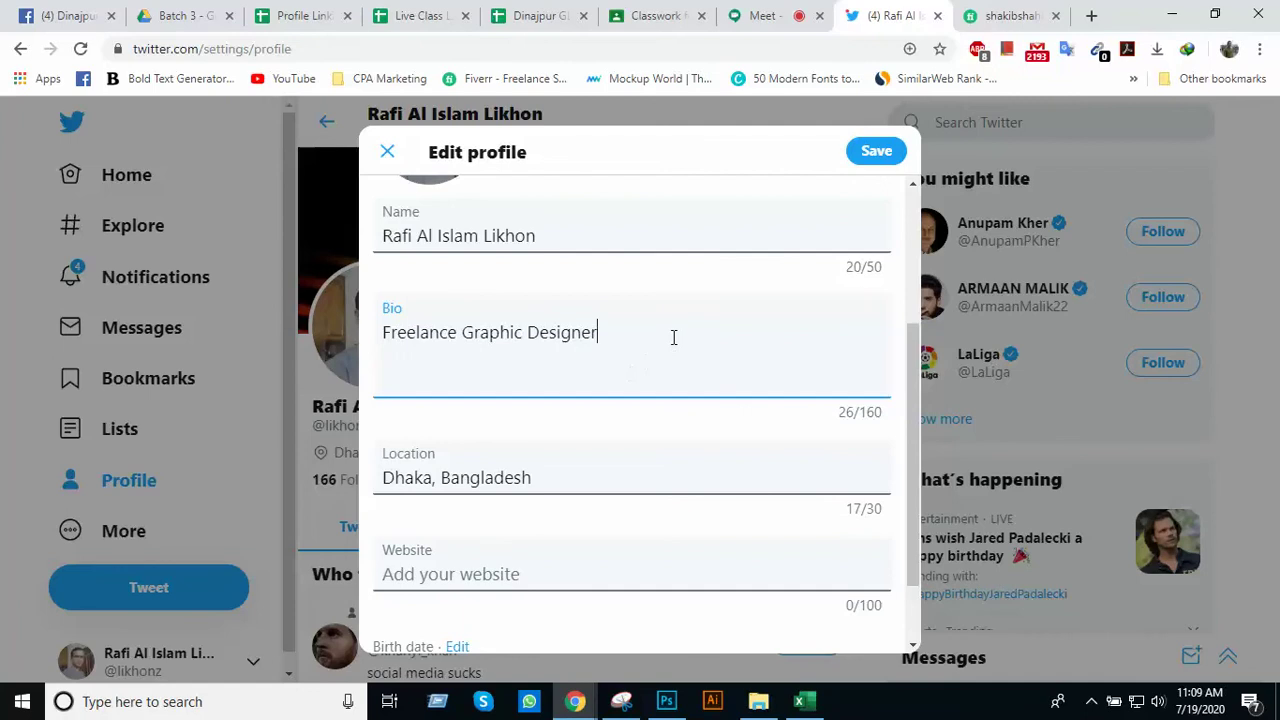
pyautogui.scroll(-1, 615, 346)
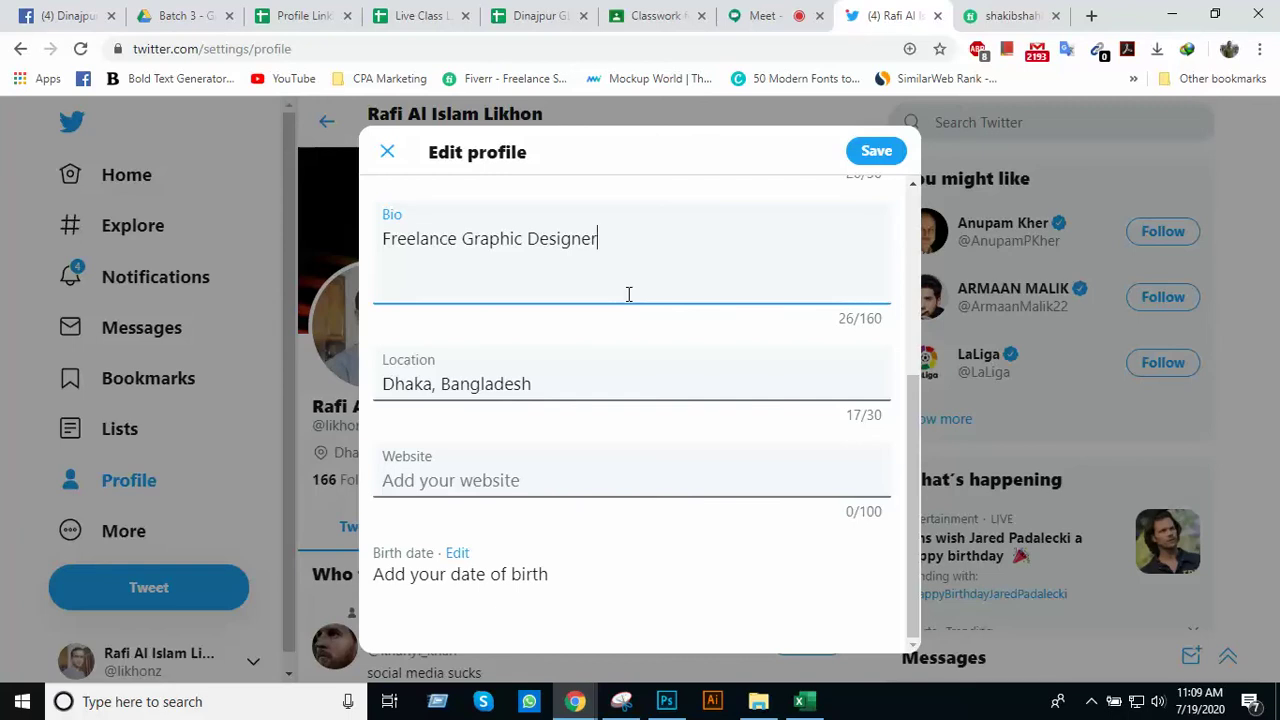
pyautogui.scroll(3, 628, 294)
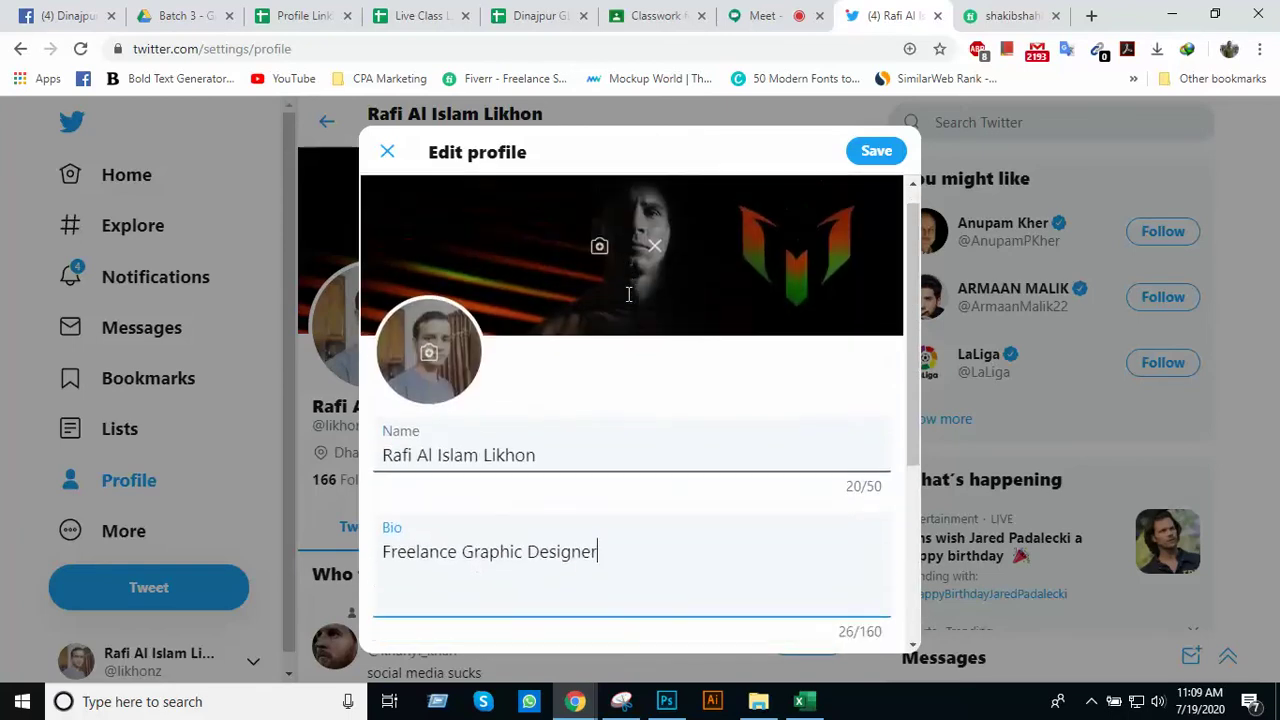
pyautogui.scroll(-2, 628, 294)
pyautogui.scroll(1, 628, 294)
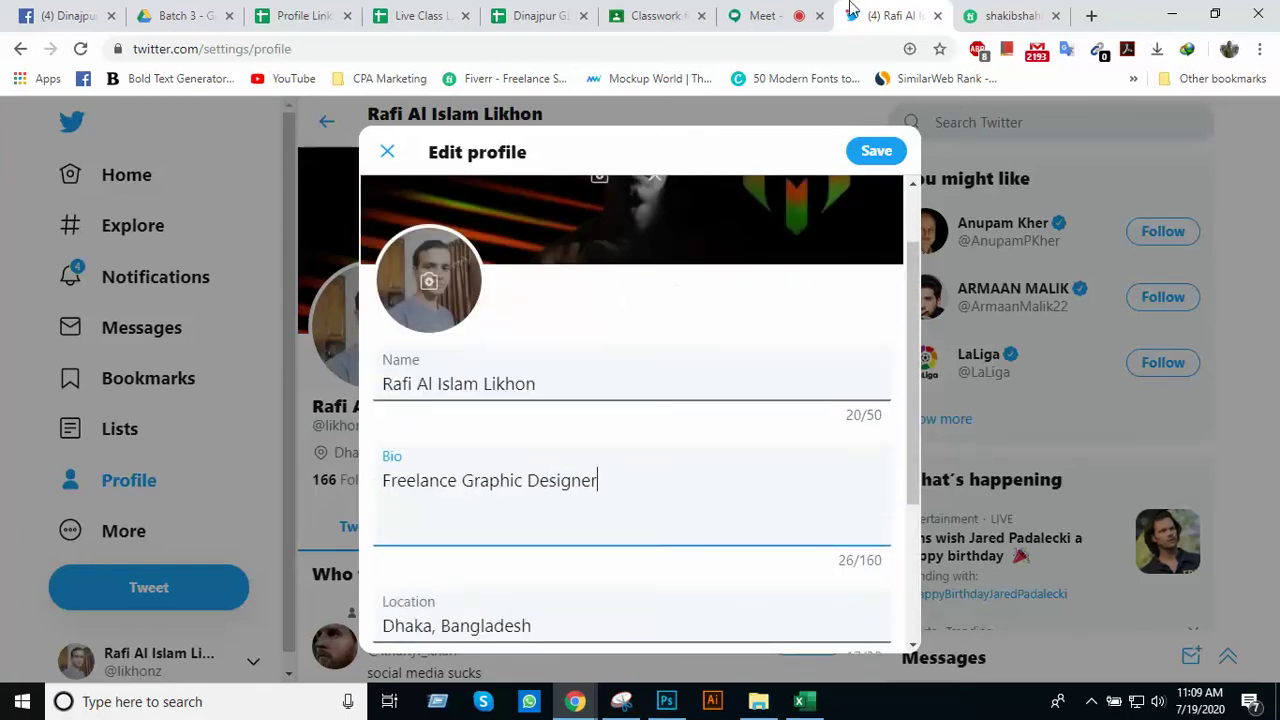
pyautogui.click(779, 15)
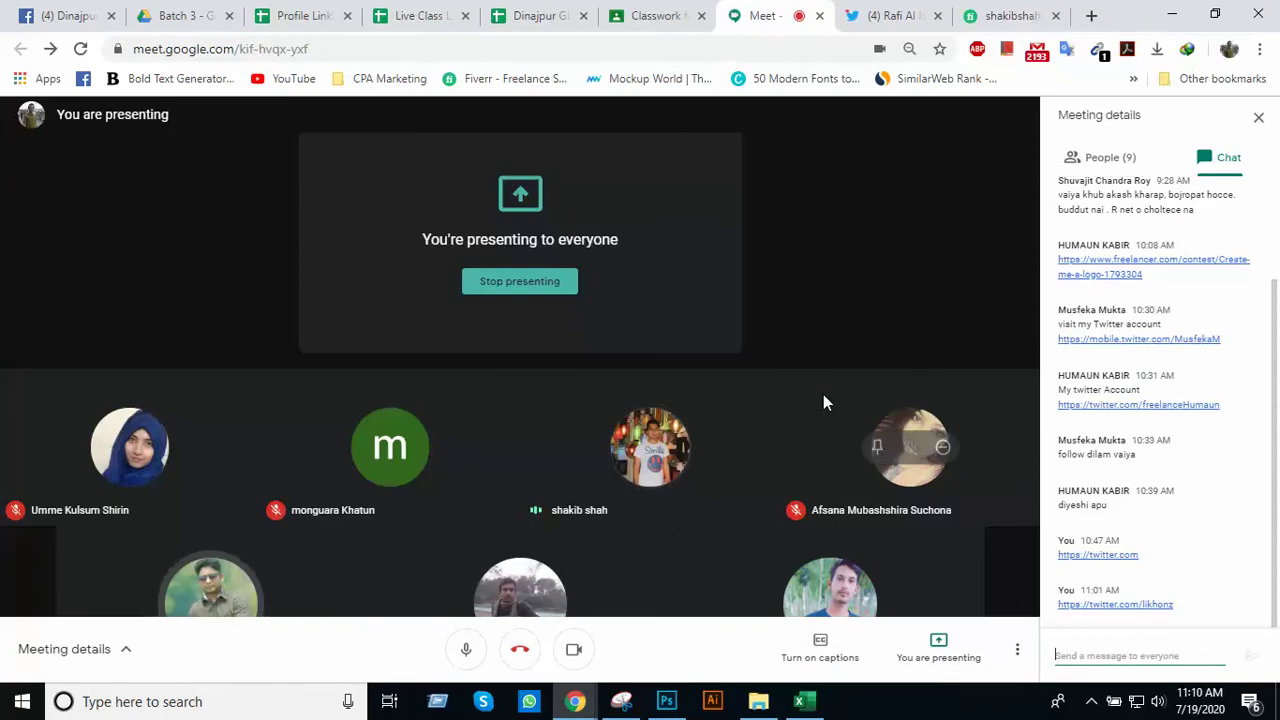
# Back in Twitter's Edit profile form, select the word 'Graphic' in the bio.
pyautogui.click(913, 26)
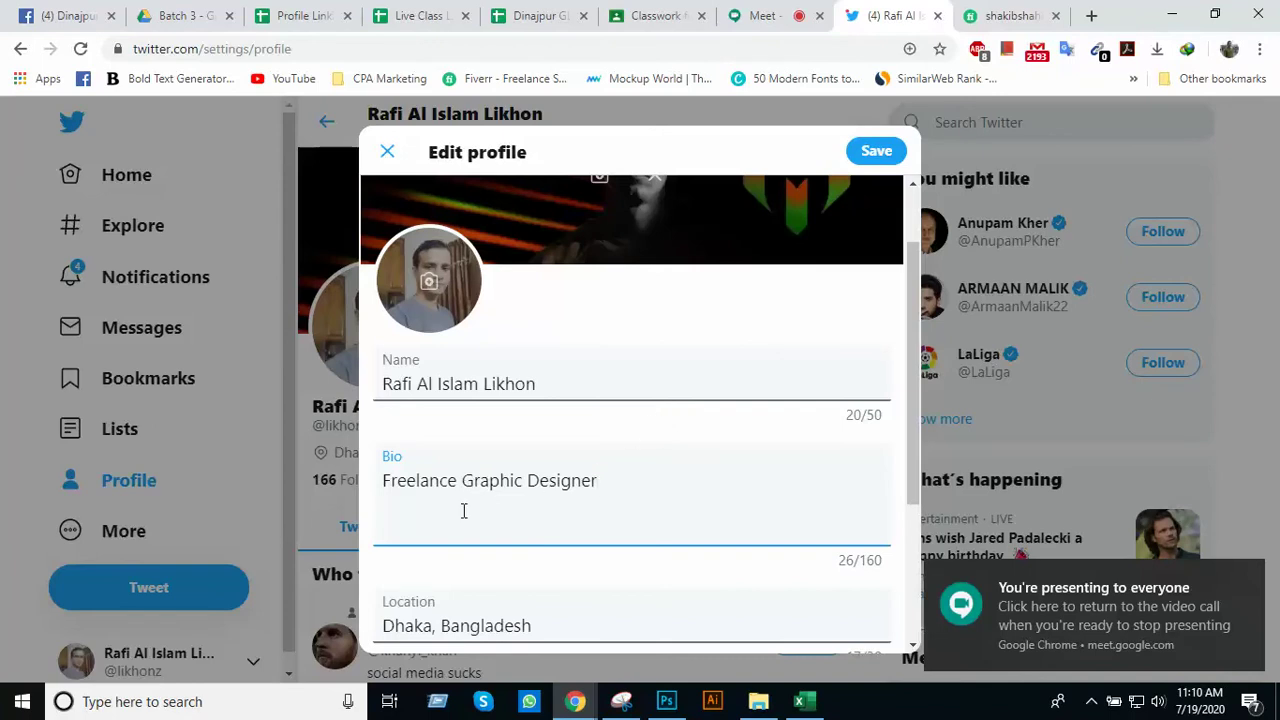
pyautogui.scroll(-2, 463, 512)
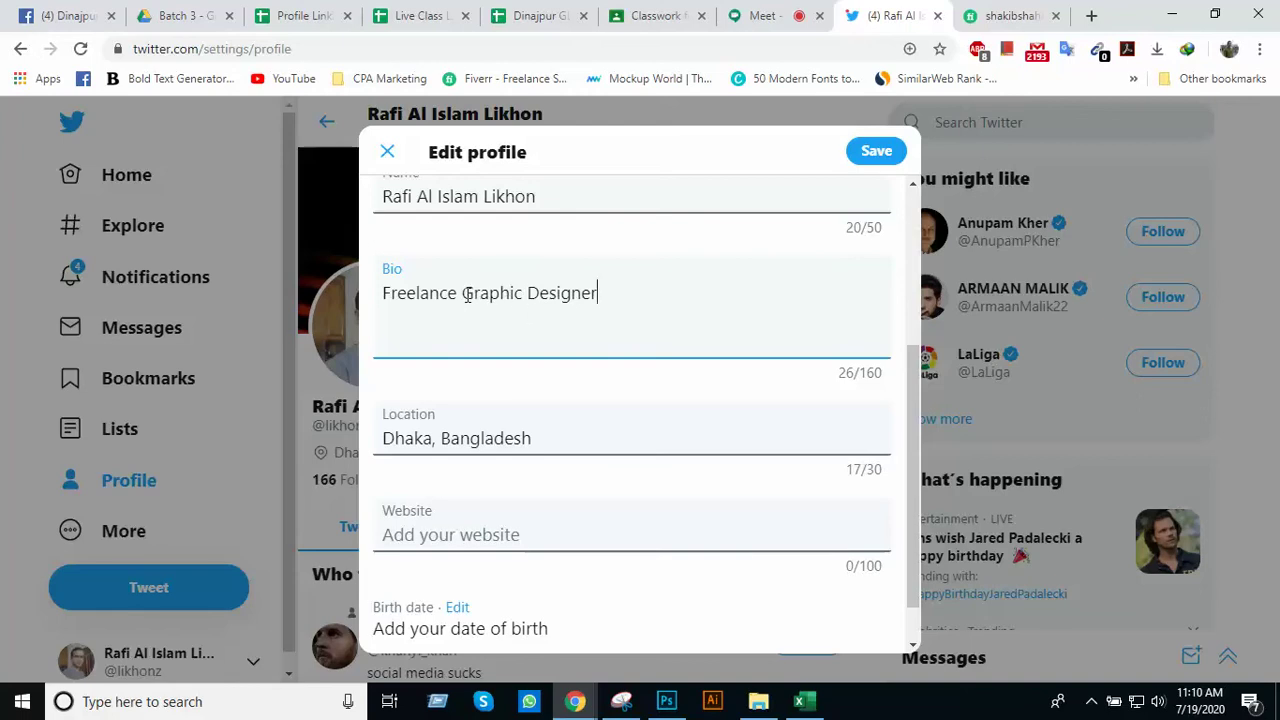
pyautogui.moveTo(463, 293); pyautogui.dragTo(524, 293)
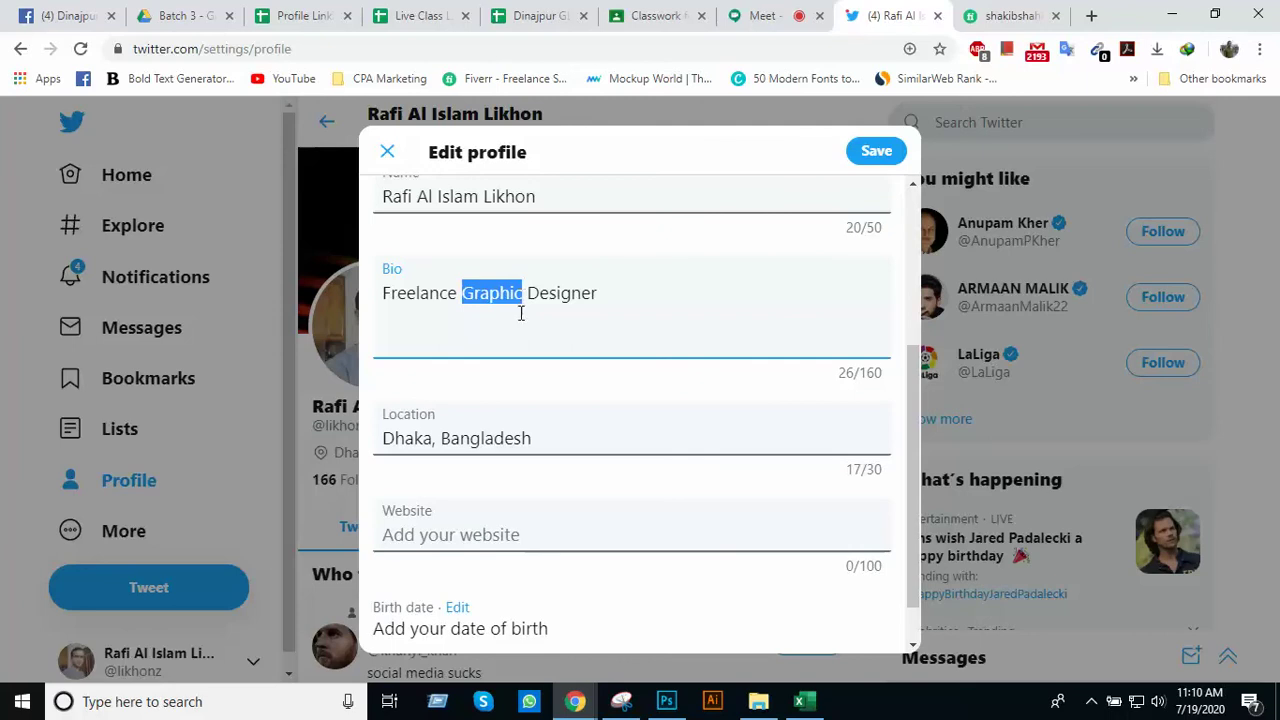
pyautogui.scroll(-1, 539, 353)
pyautogui.scroll(3, 539, 353)
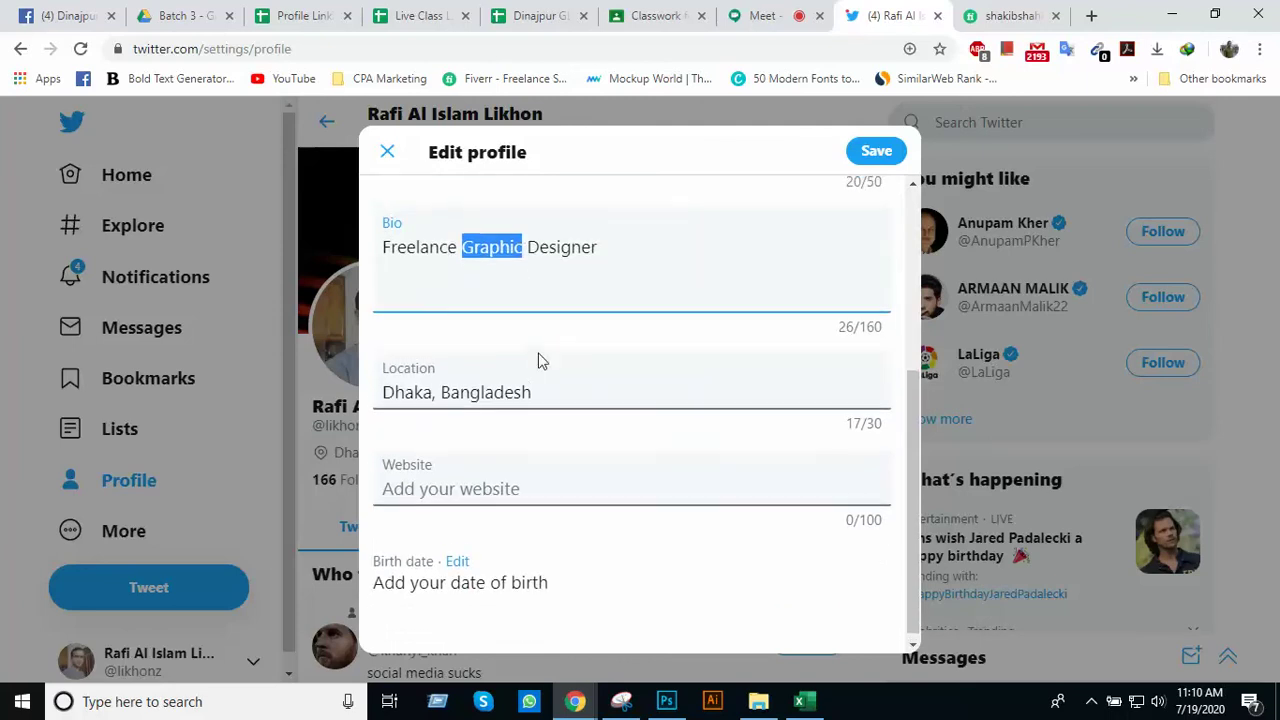
pyautogui.scroll(-1, 537, 360)
pyautogui.scroll(-1, 537, 356)
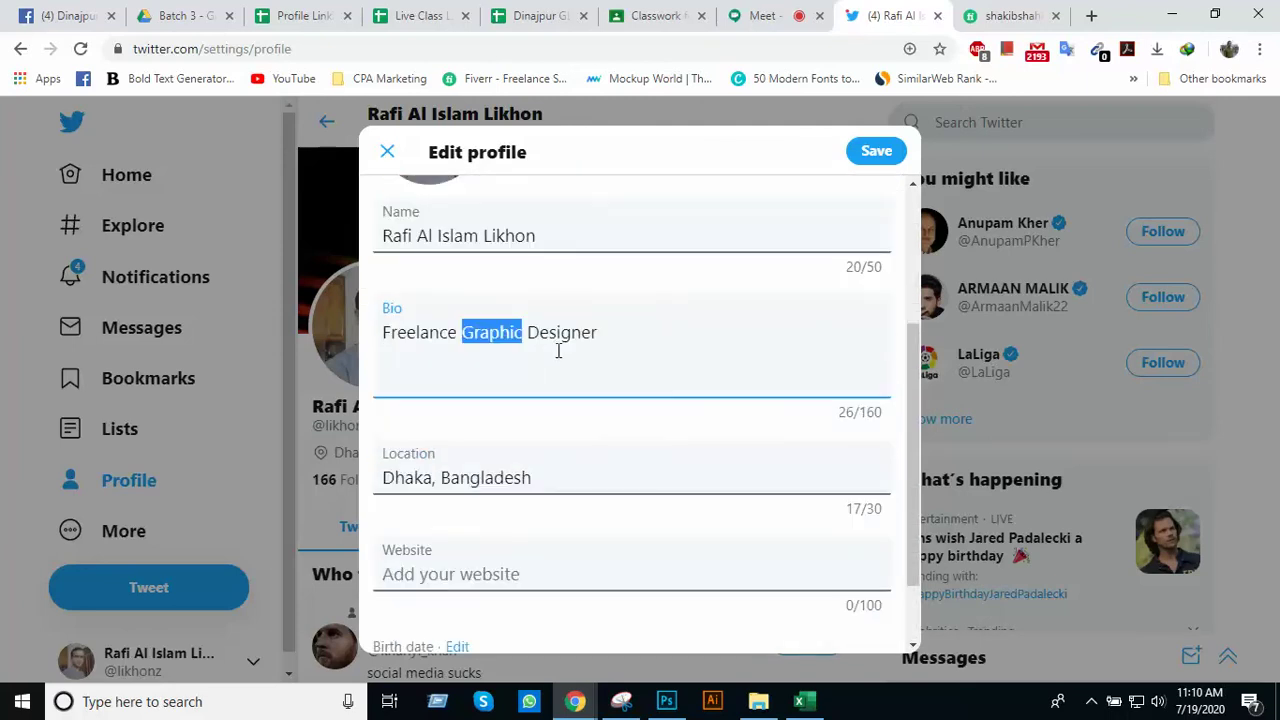
pyautogui.click(774, 10)
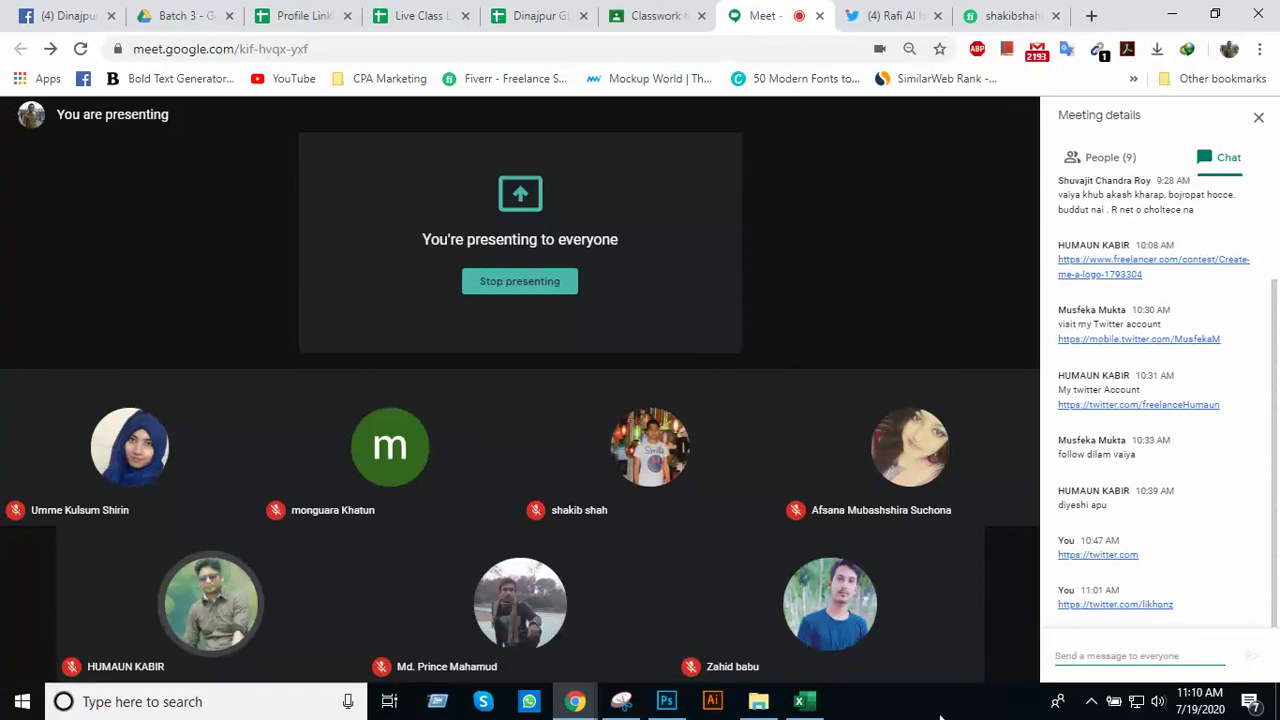
pyautogui.click(886, 8)
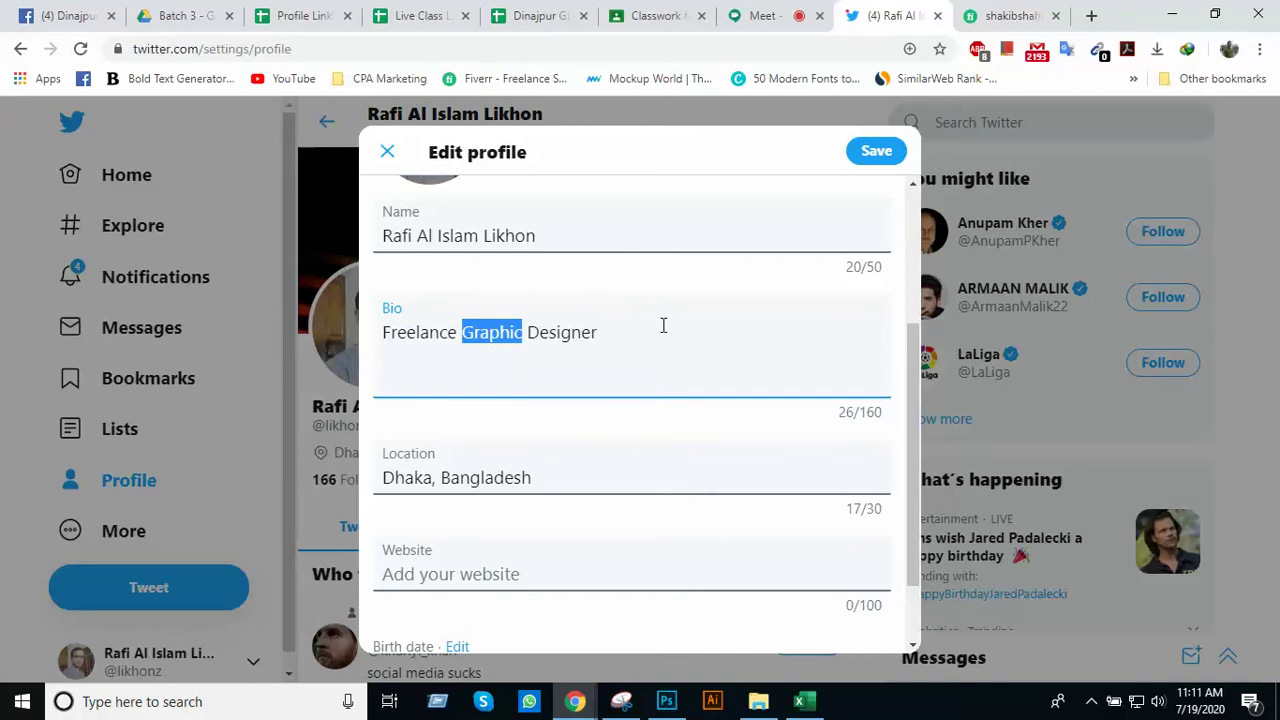
# Replace 'Graphic' with 'Cartoon Artist' so the bio reads 'Freelance Cartoon Artist Designer', then go to Fiverr.
pyautogui.write('Cart')
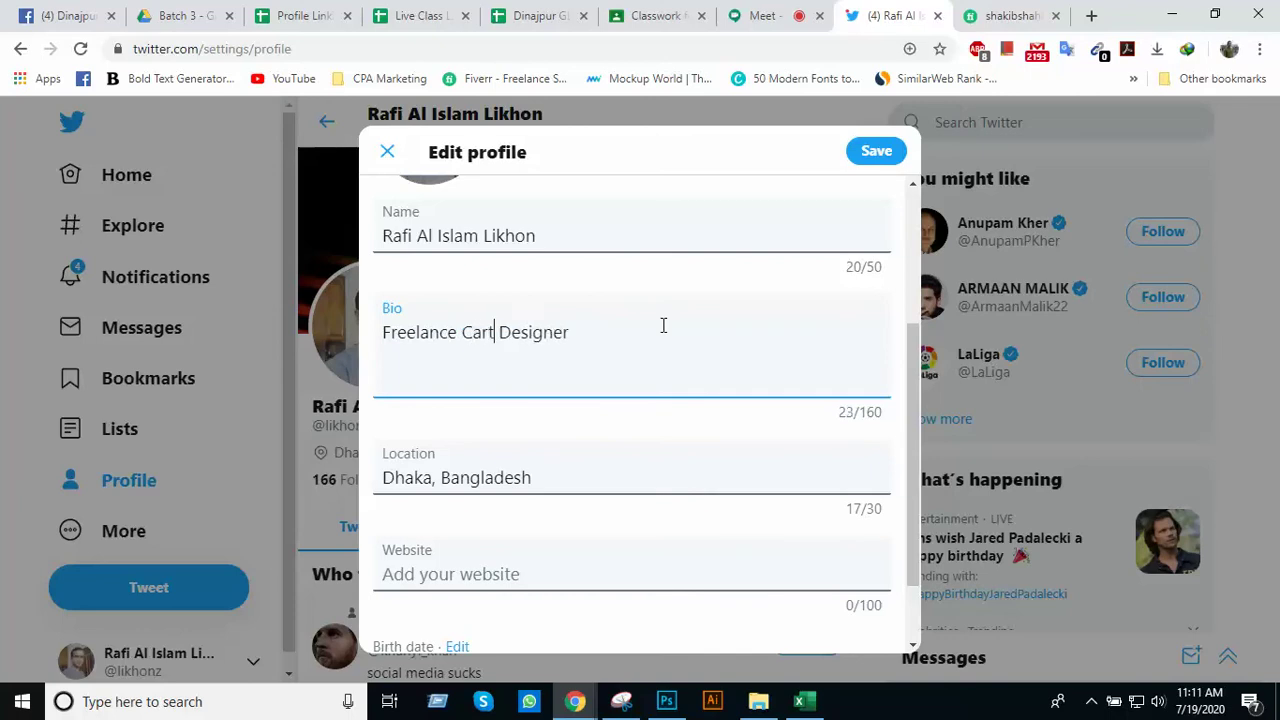
pyautogui.write('oon ')
pyautogui.write('Artis')
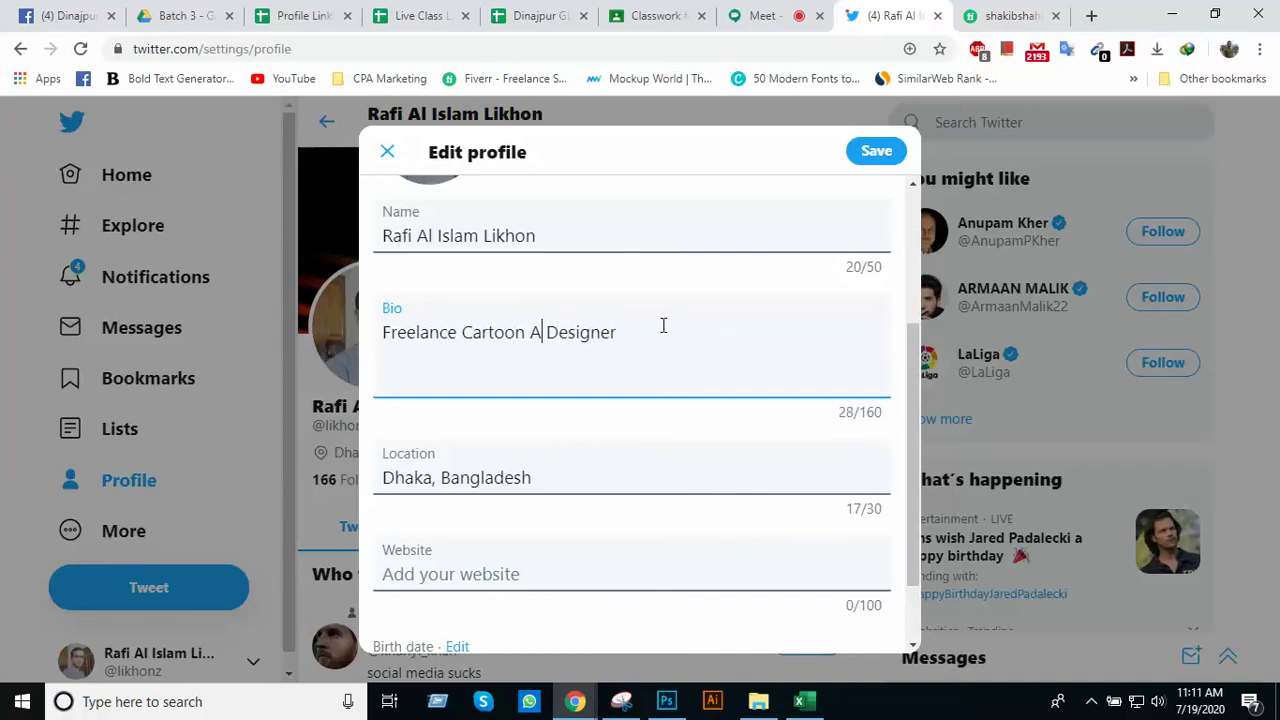
pyautogui.write('t')
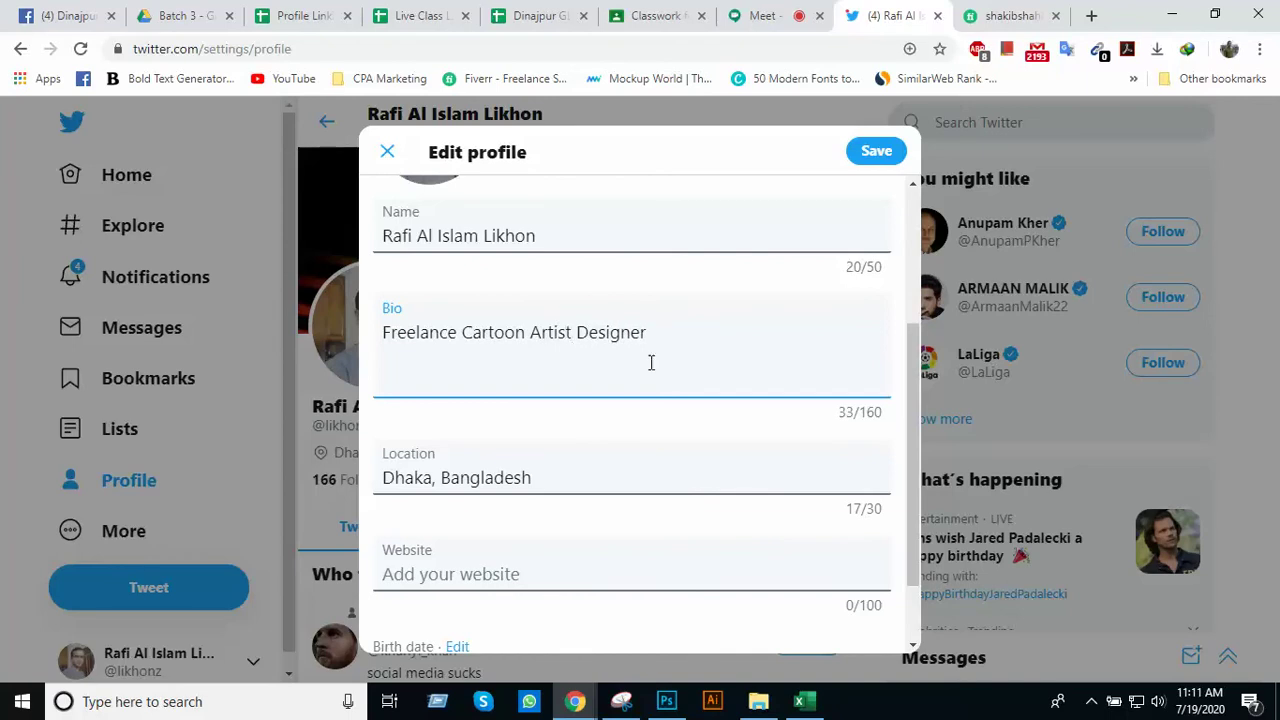
pyautogui.scroll(-1, 630, 400)
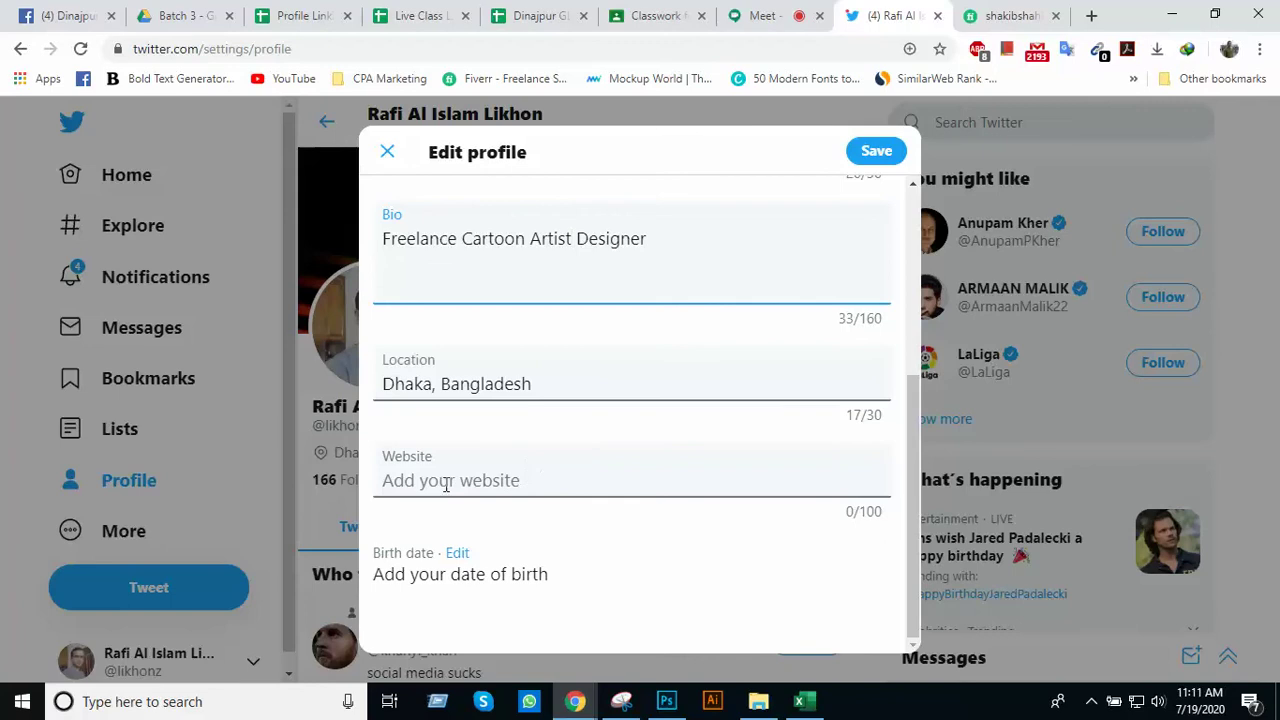
pyautogui.click(1013, 12)
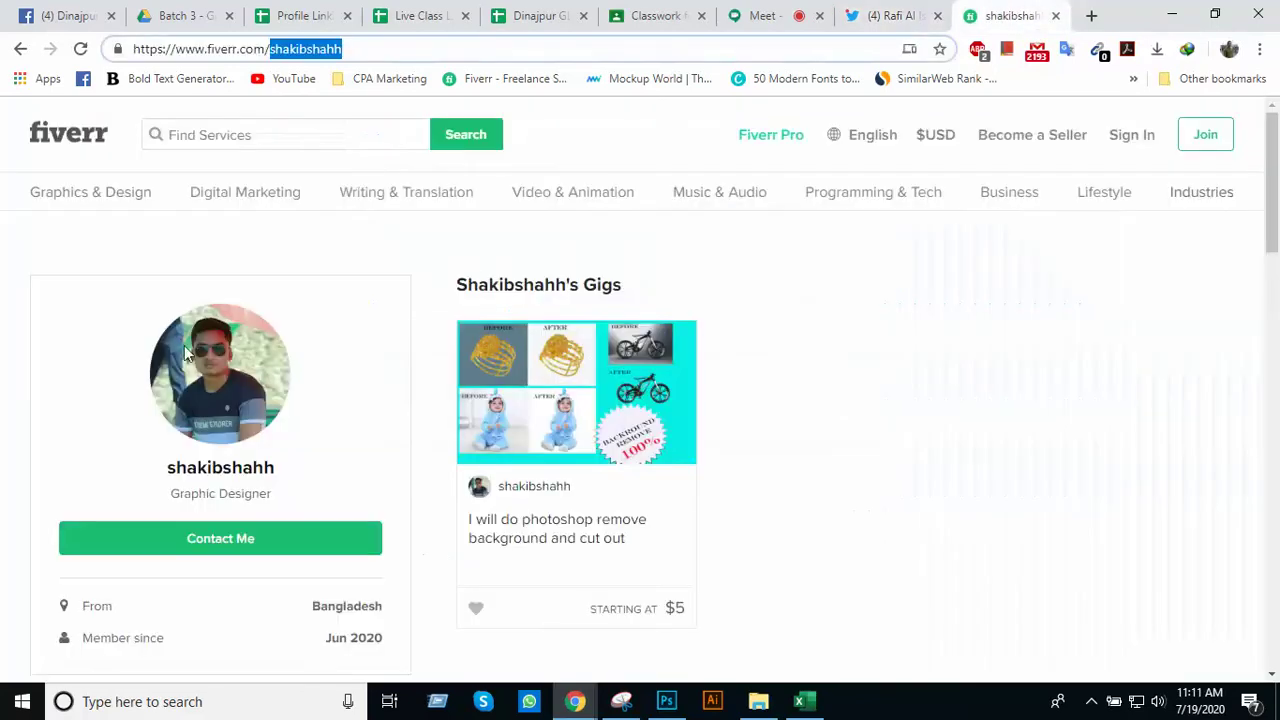
# Leave Twitter's website field unfilled and open the Fiverr sign-in form from the Fiverr home page.
pyautogui.click(58, 140)
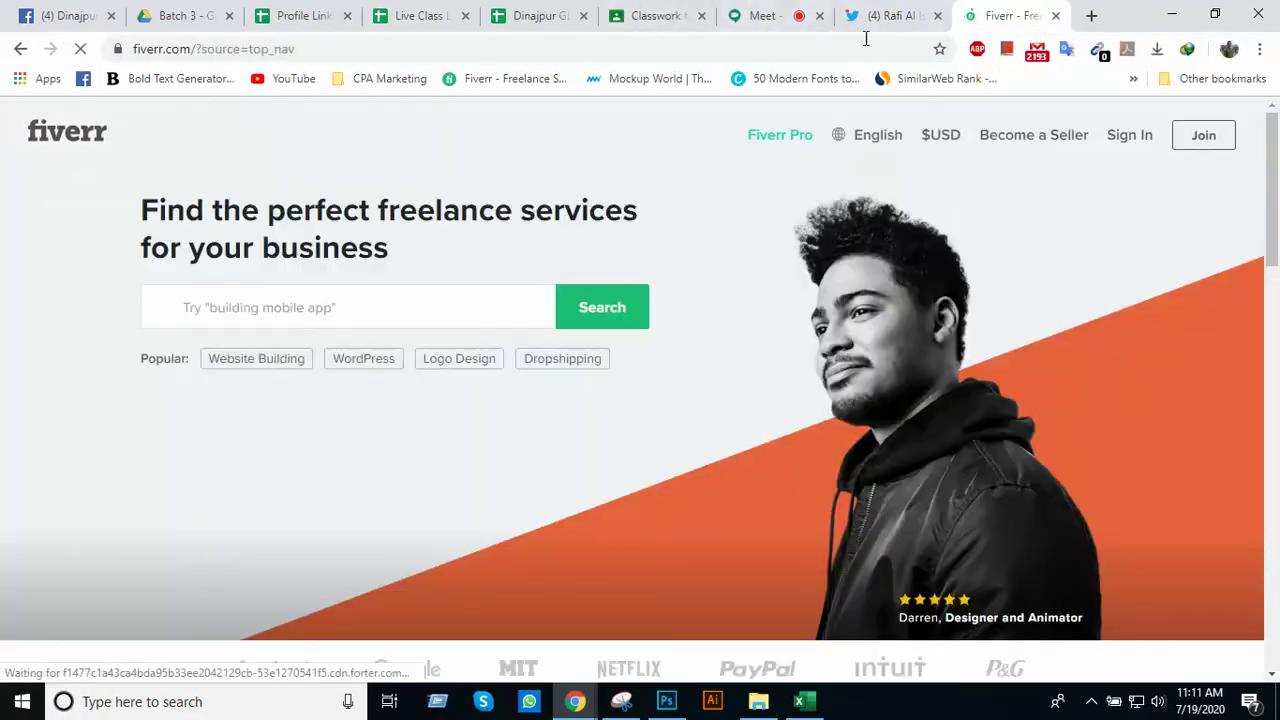
pyautogui.click(875, 18)
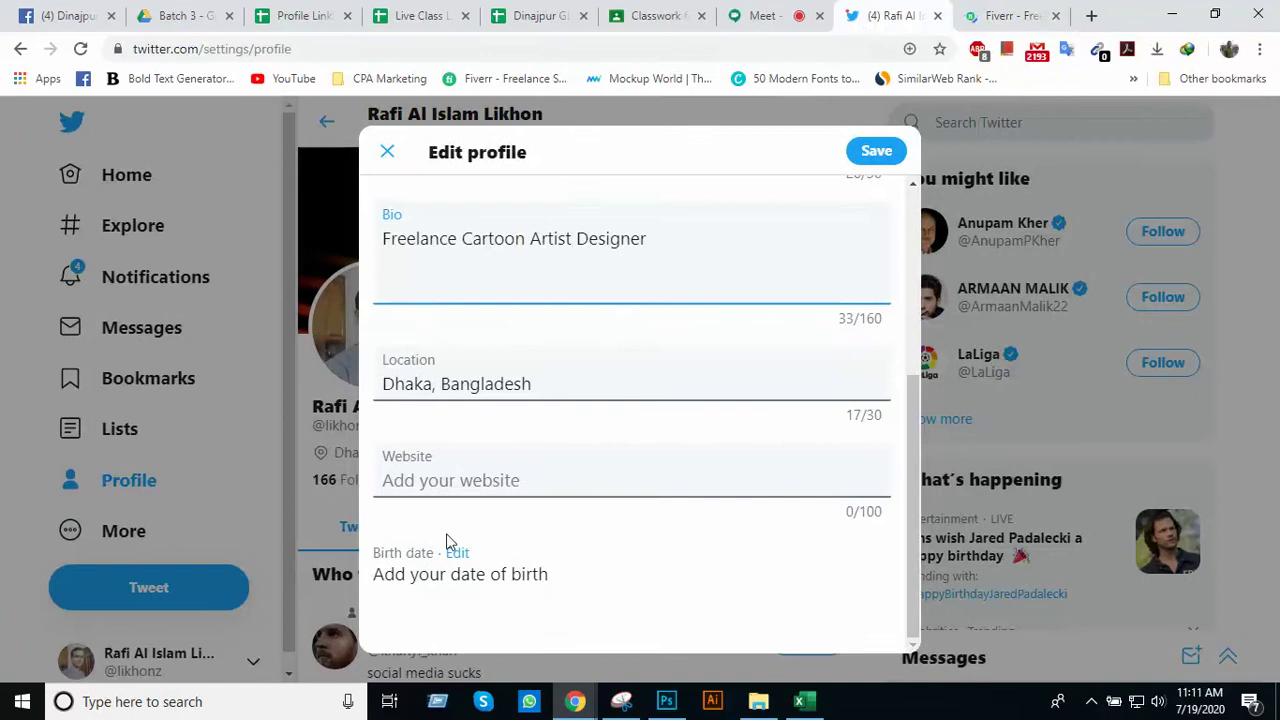
pyautogui.click(446, 479)
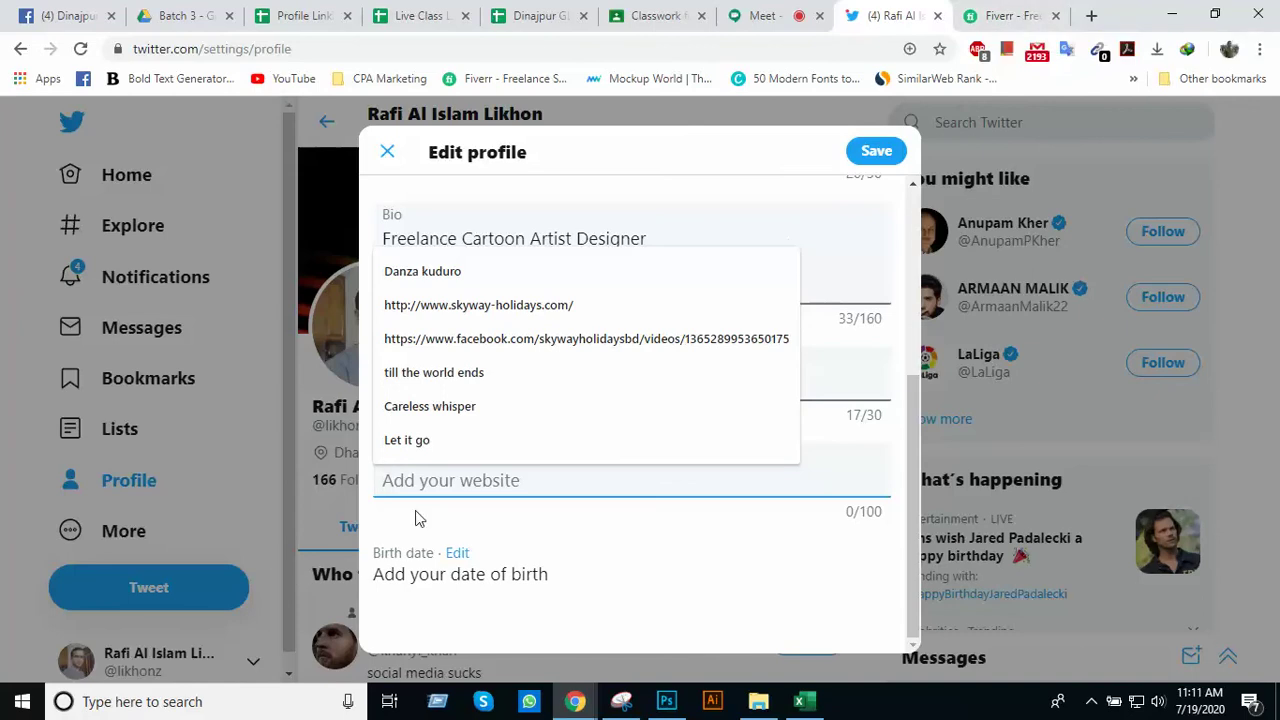
pyautogui.click(1010, 16)
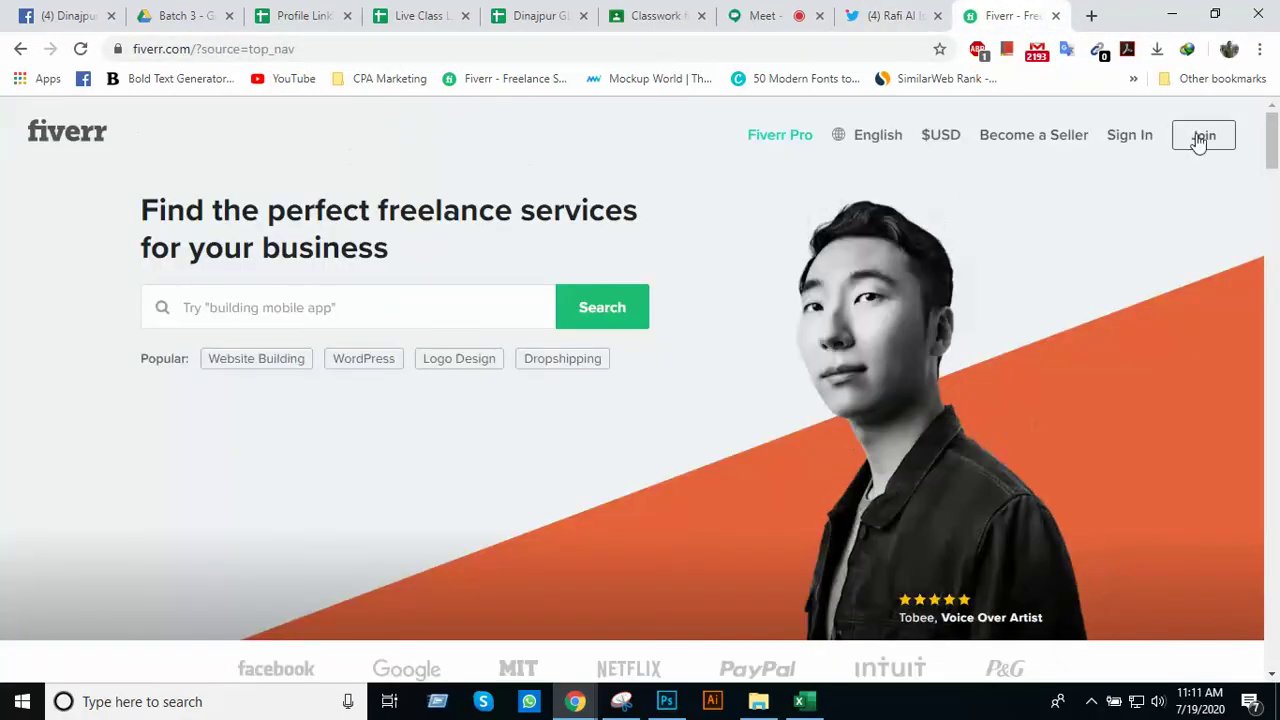
pyautogui.click(1124, 143)
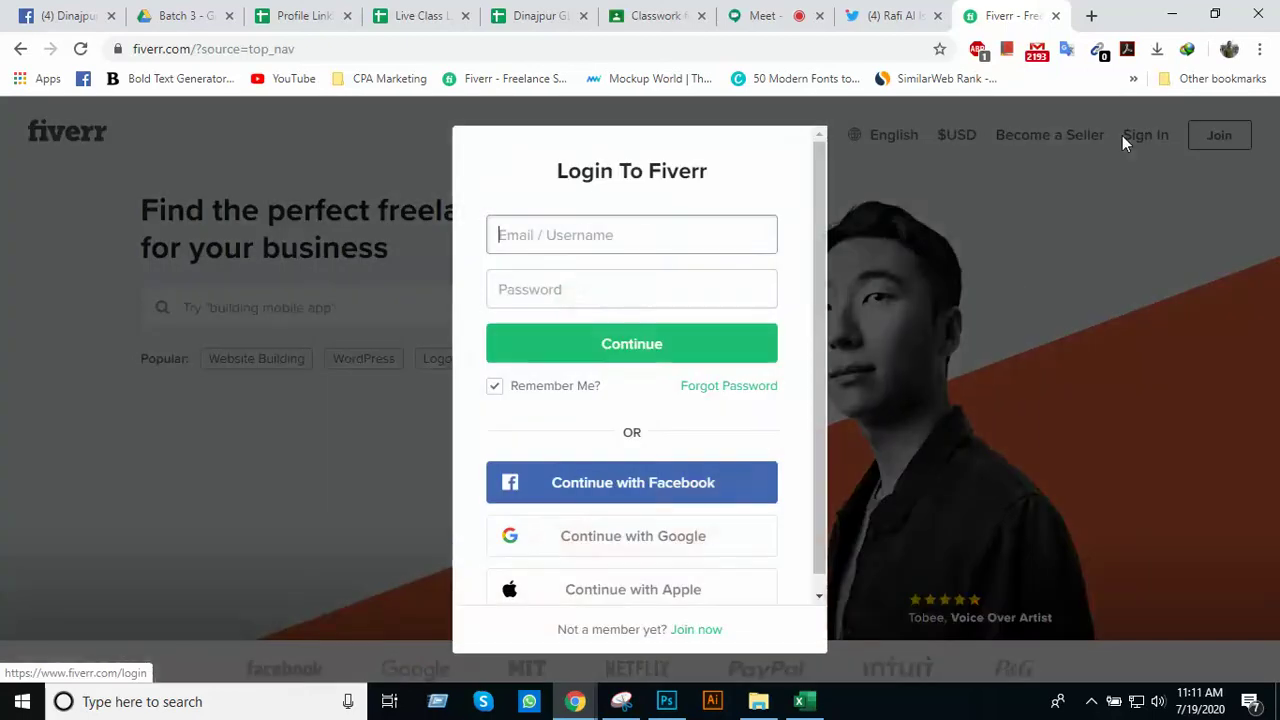
# Attempt a Fiverr login using the saved account e-mail suggestion and a retyped password.
pyautogui.click(565, 231)
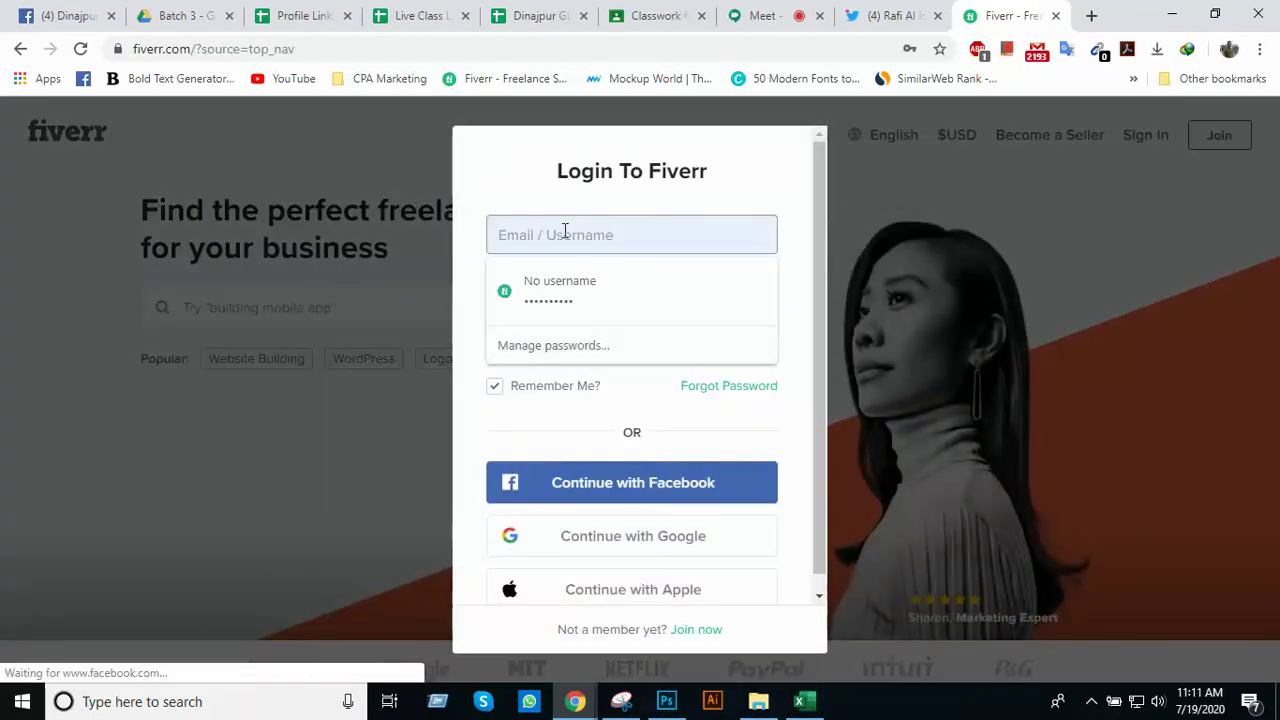
pyautogui.write('likhon')
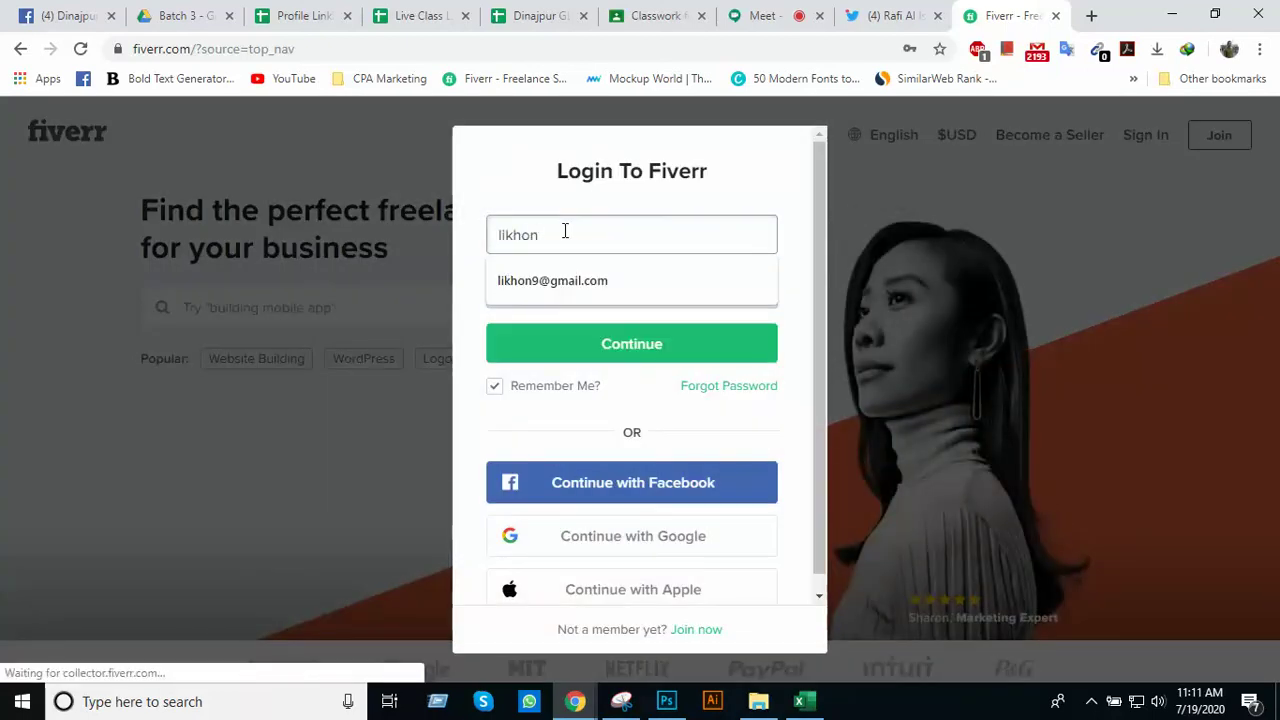
pyautogui.press('Down')
pyautogui.press('Return')
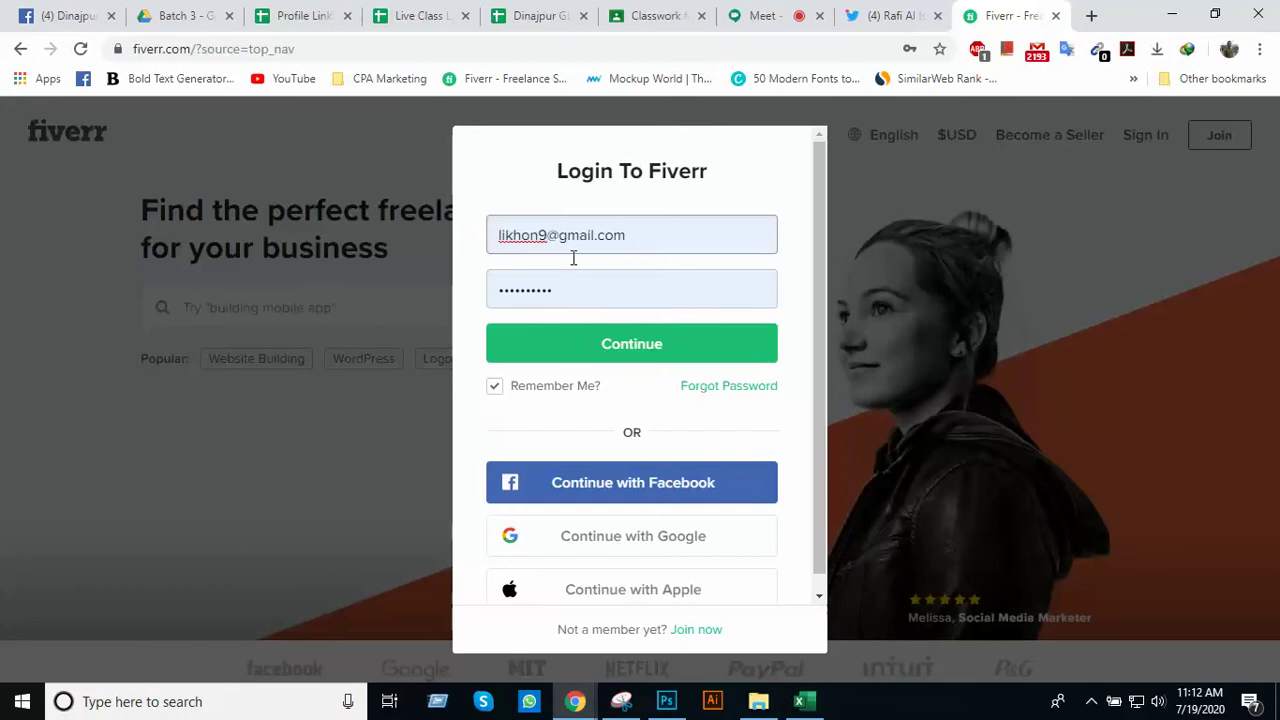
pyautogui.doubleClick(574, 294)
pyautogui.write('l')
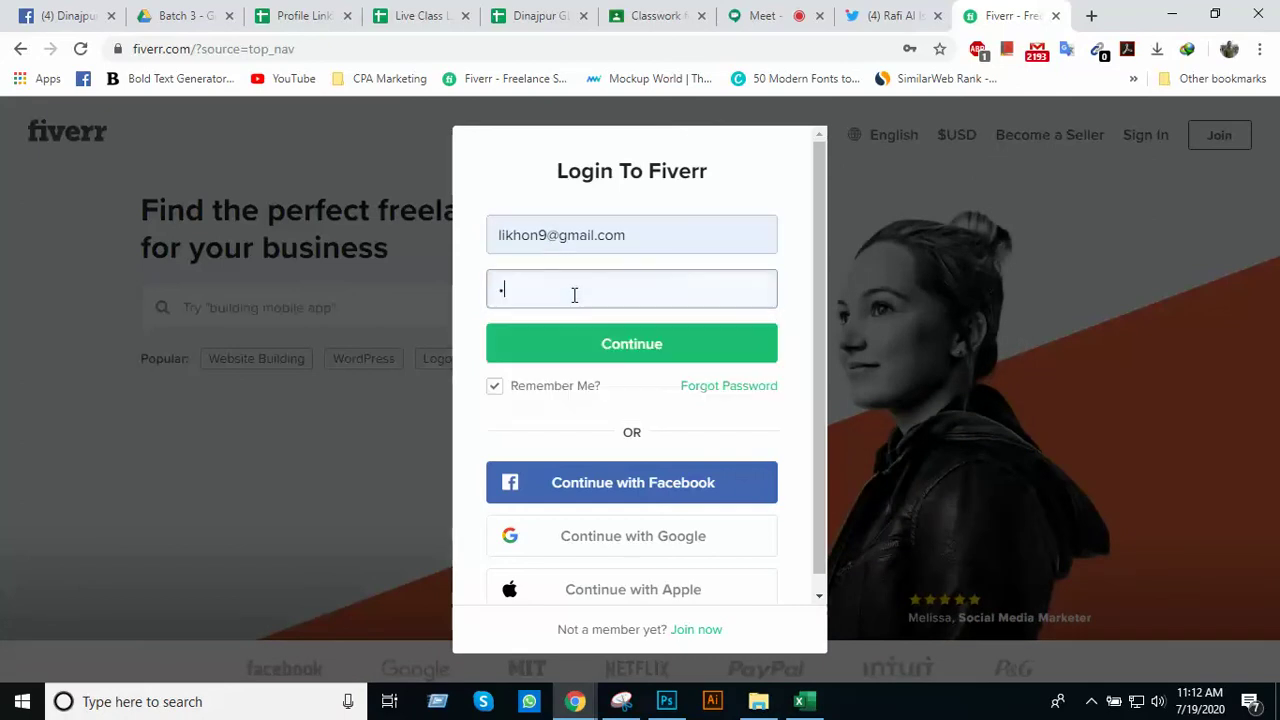
pyautogui.write('ikhon')
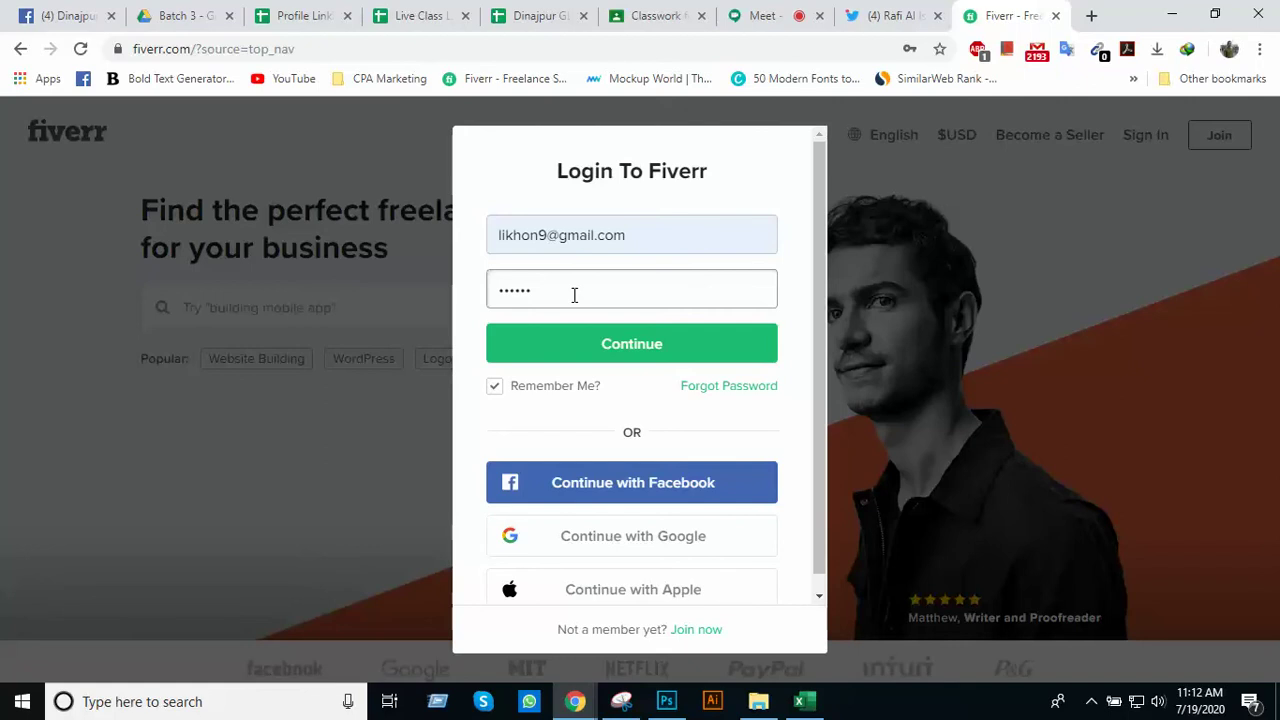
pyautogui.press('Return')
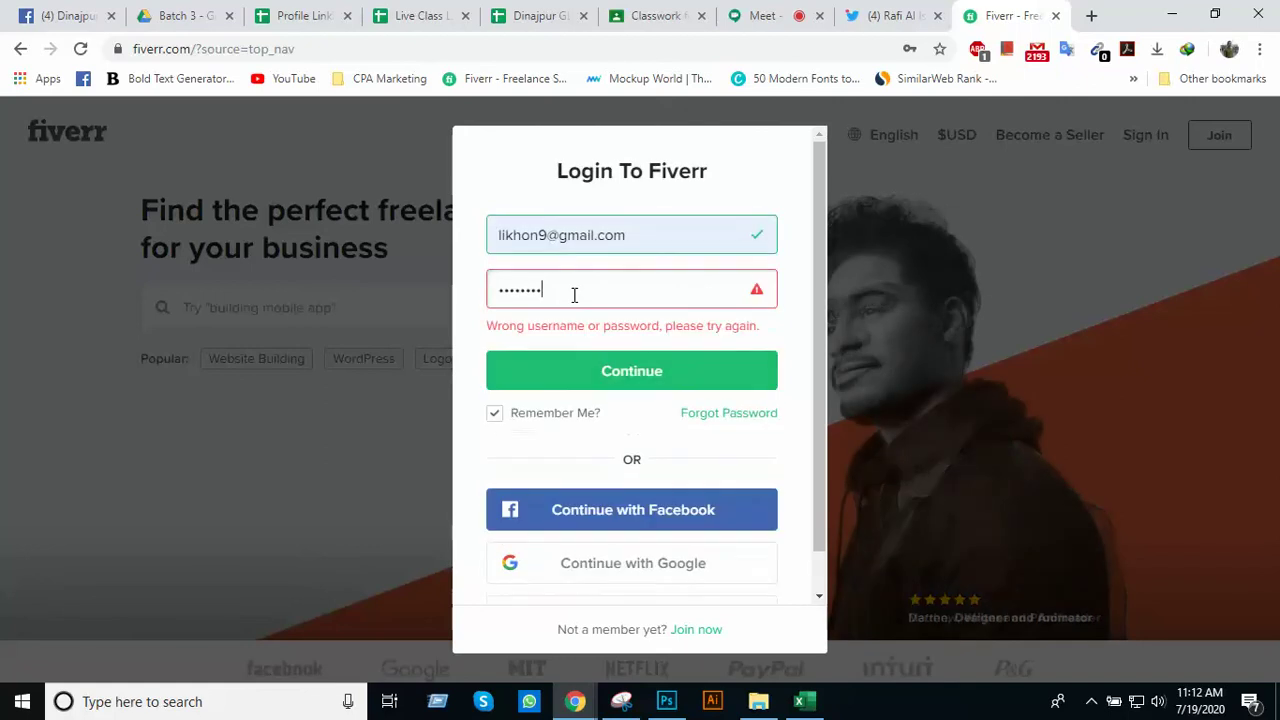
# Clear and retype the password, resubmit, and after rejection start the forgotten-password reset.
pyautogui.press('BackSpace')
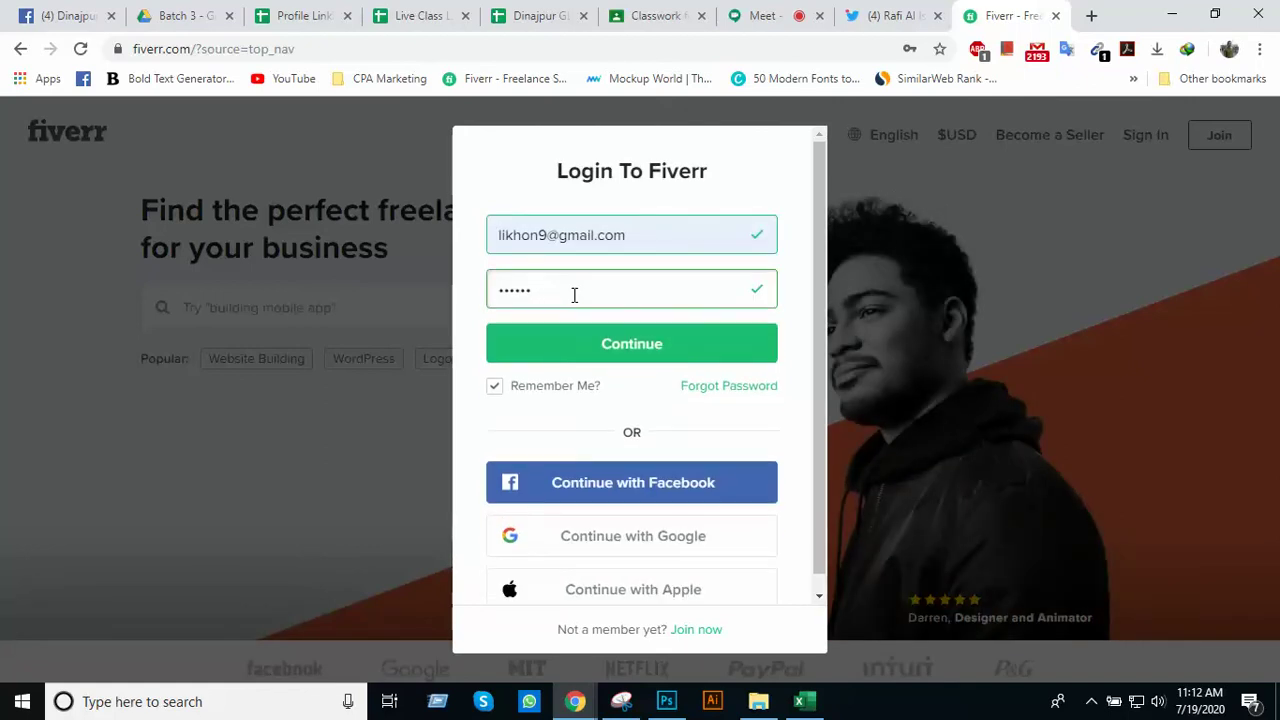
pyautogui.hotkey('ctrl', 'a')
pyautogui.press('BackSpace')
pyautogui.write('***********')
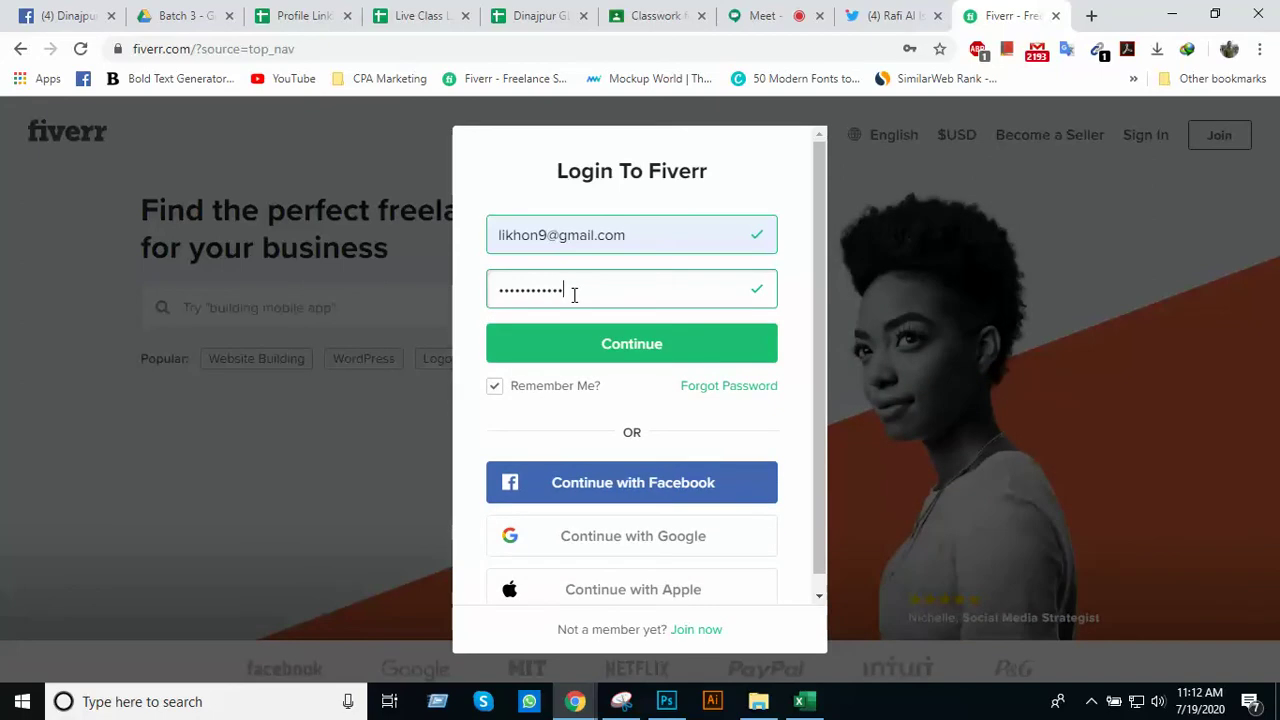
pyautogui.press('Return')
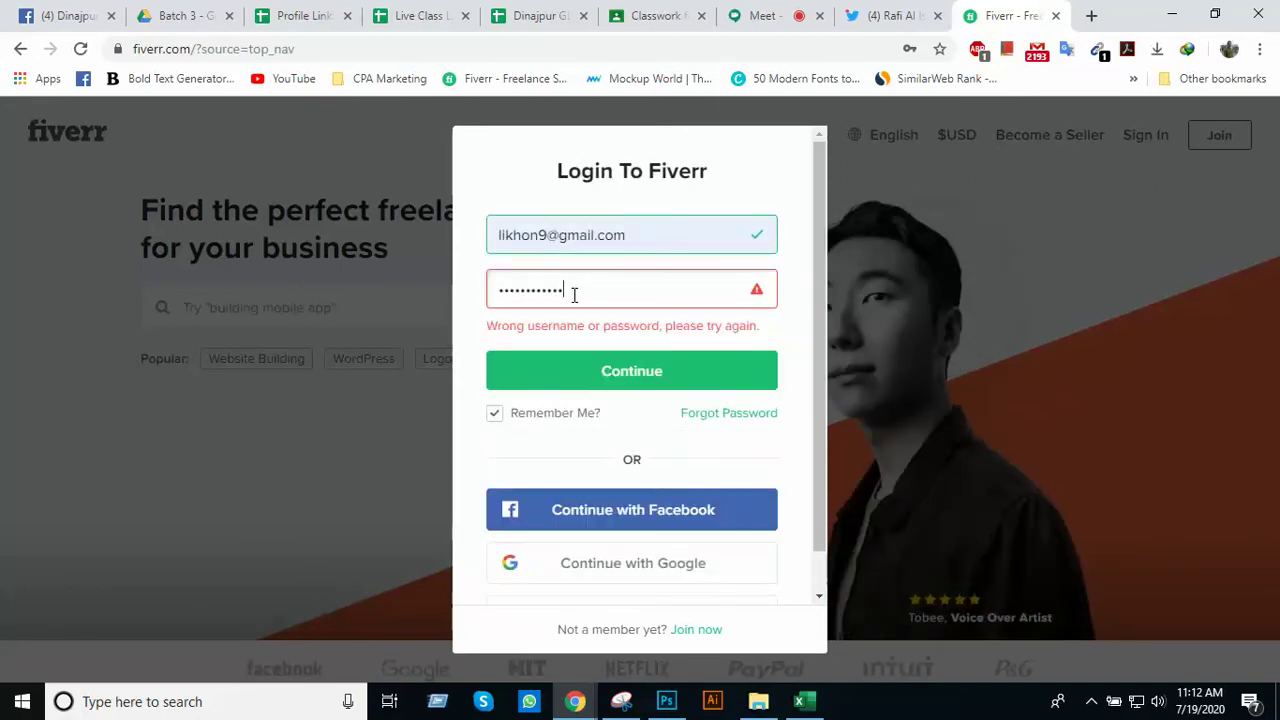
pyautogui.click(730, 416)
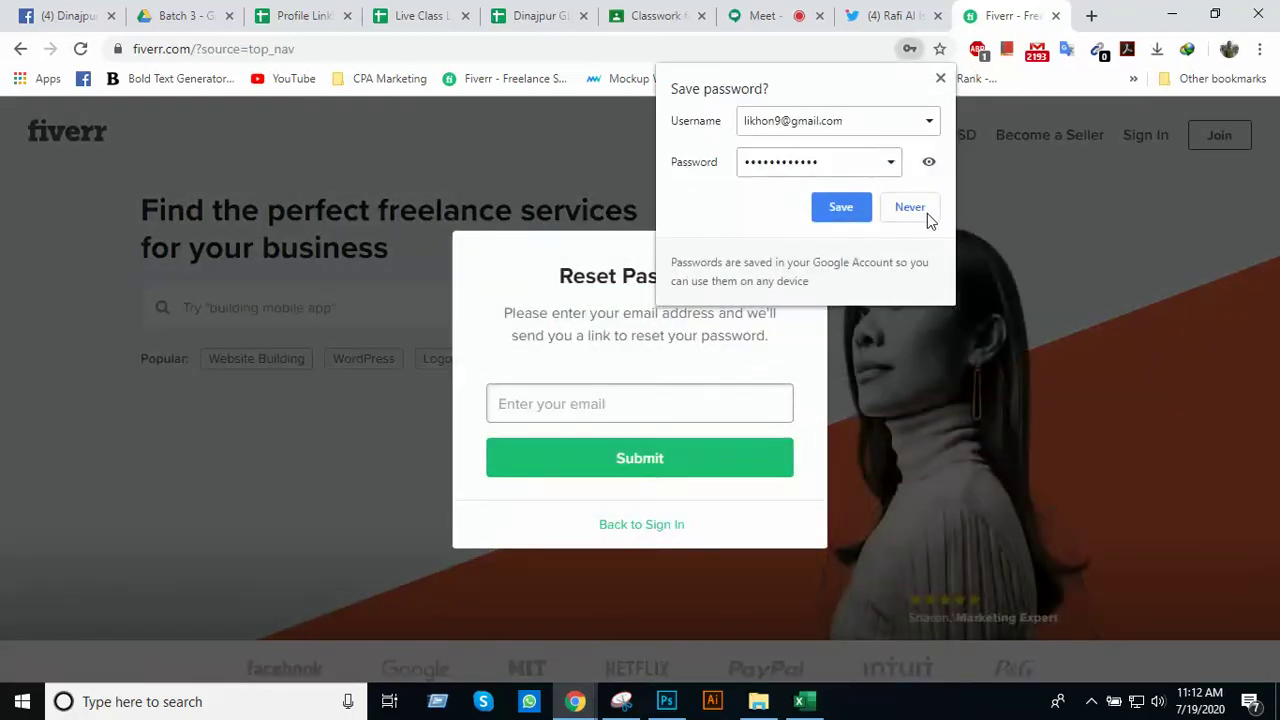
# Request a Fiverr password reset for the saved account e-mail, then open a new browser tab.
pyautogui.click(942, 79)
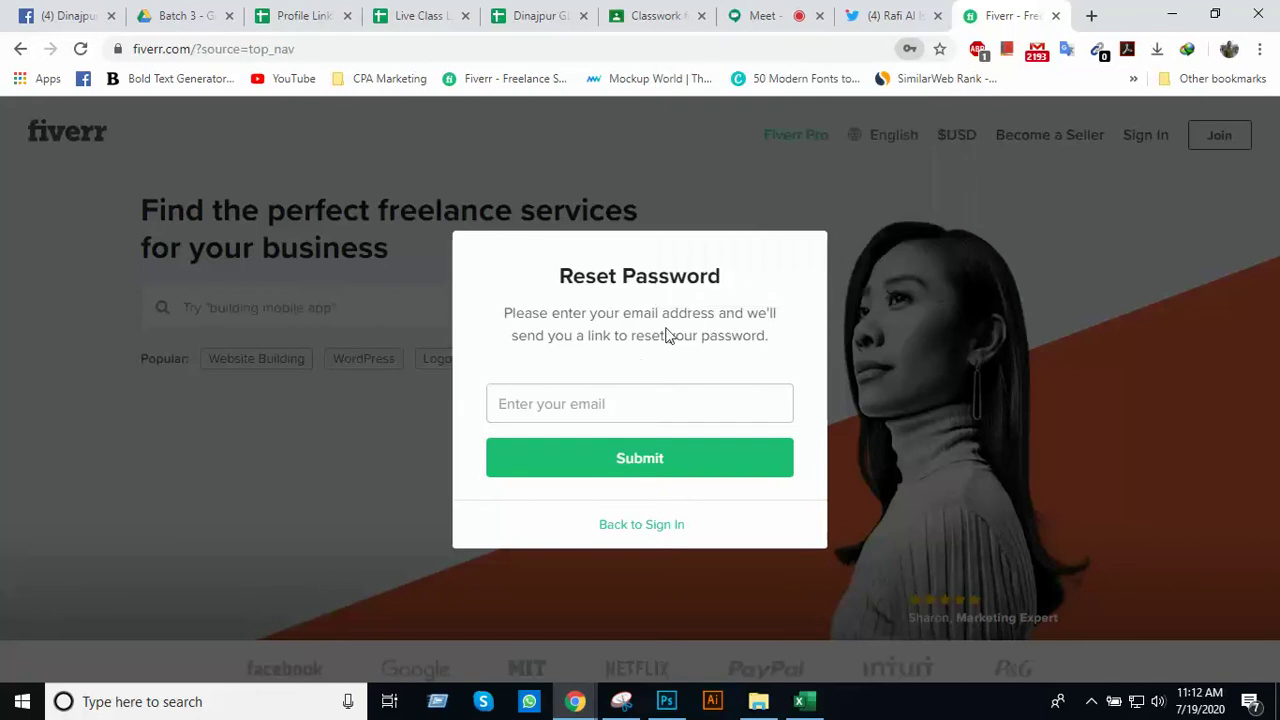
pyautogui.click(609, 404)
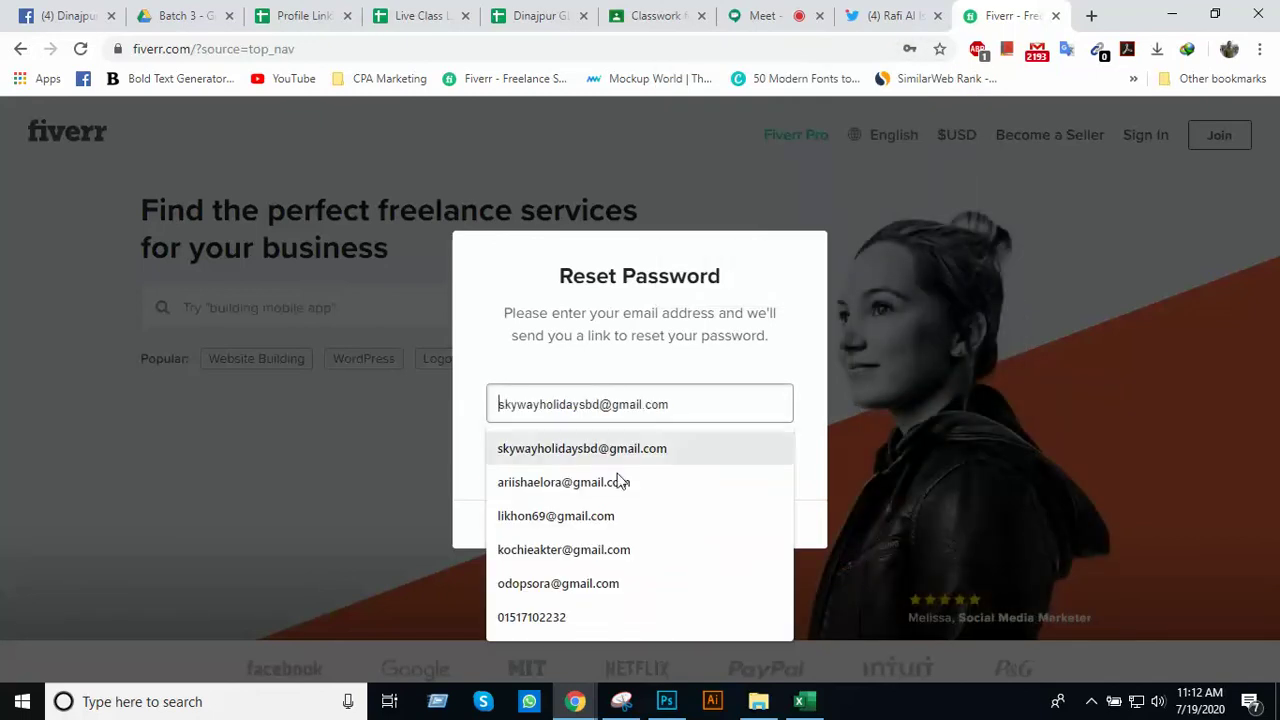
pyautogui.write('likho')
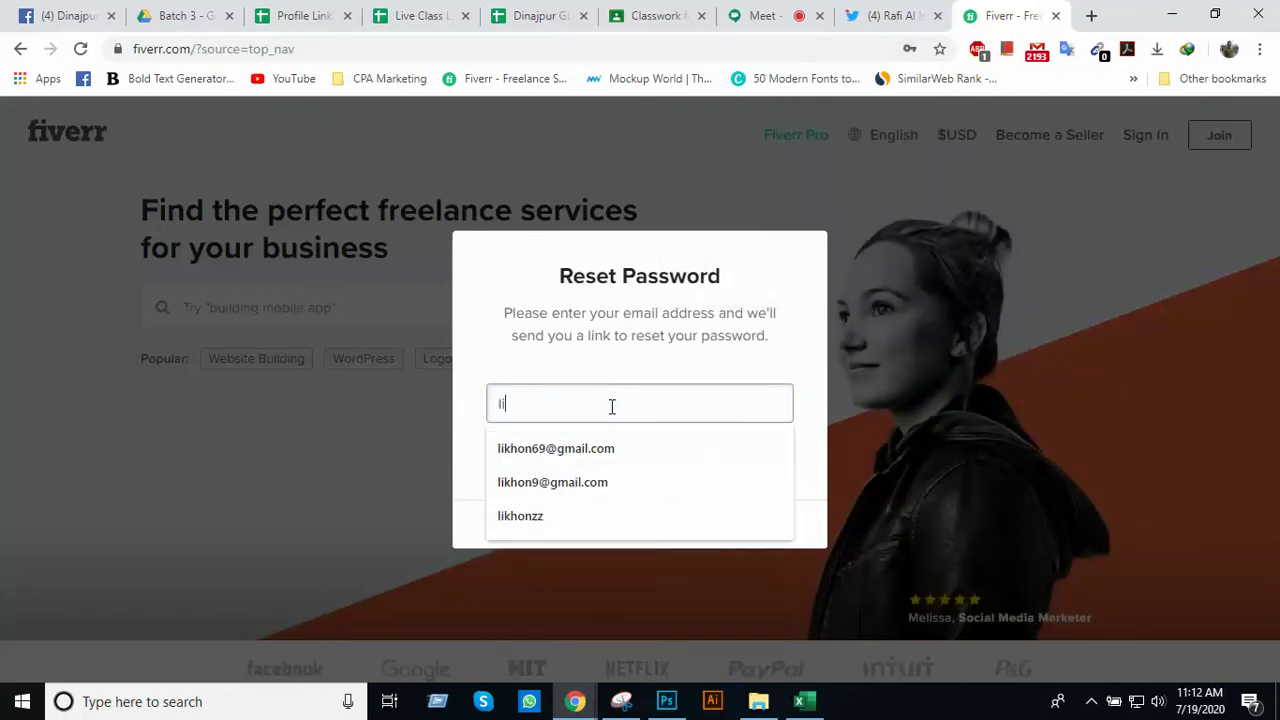
pyautogui.press('Down')
pyautogui.press('Down')
pyautogui.press('Return')
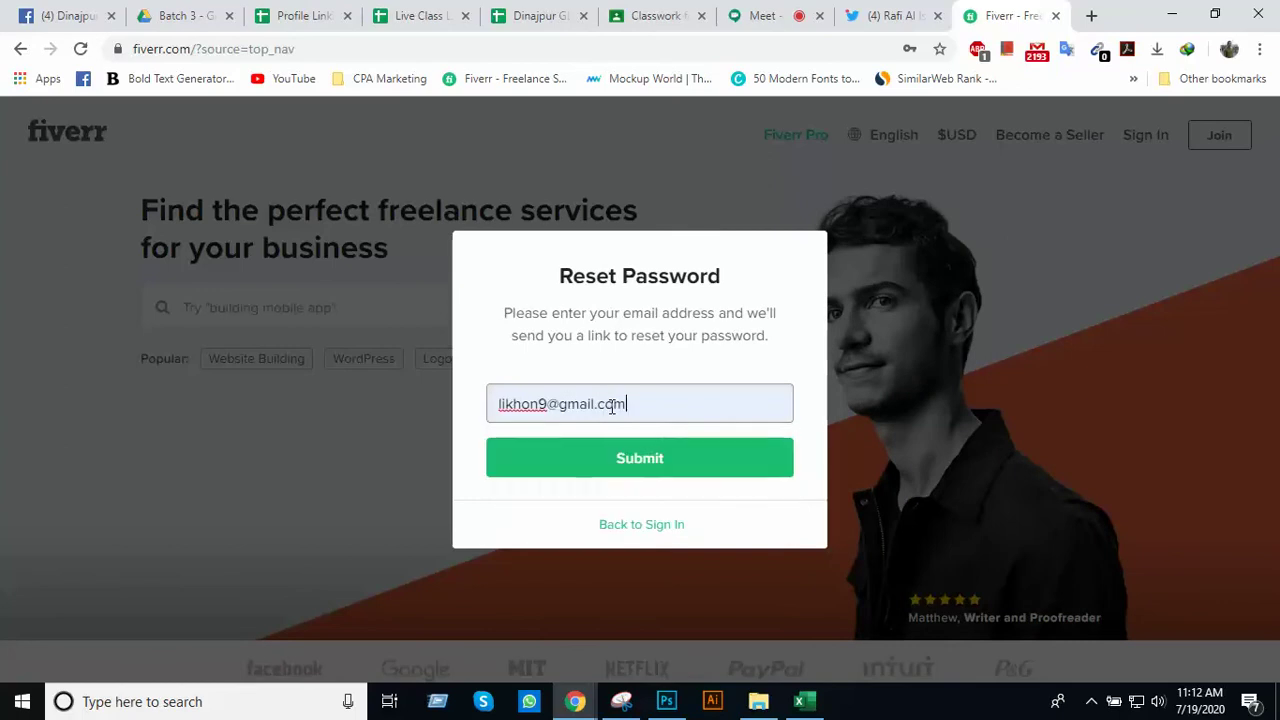
pyautogui.press('Return')
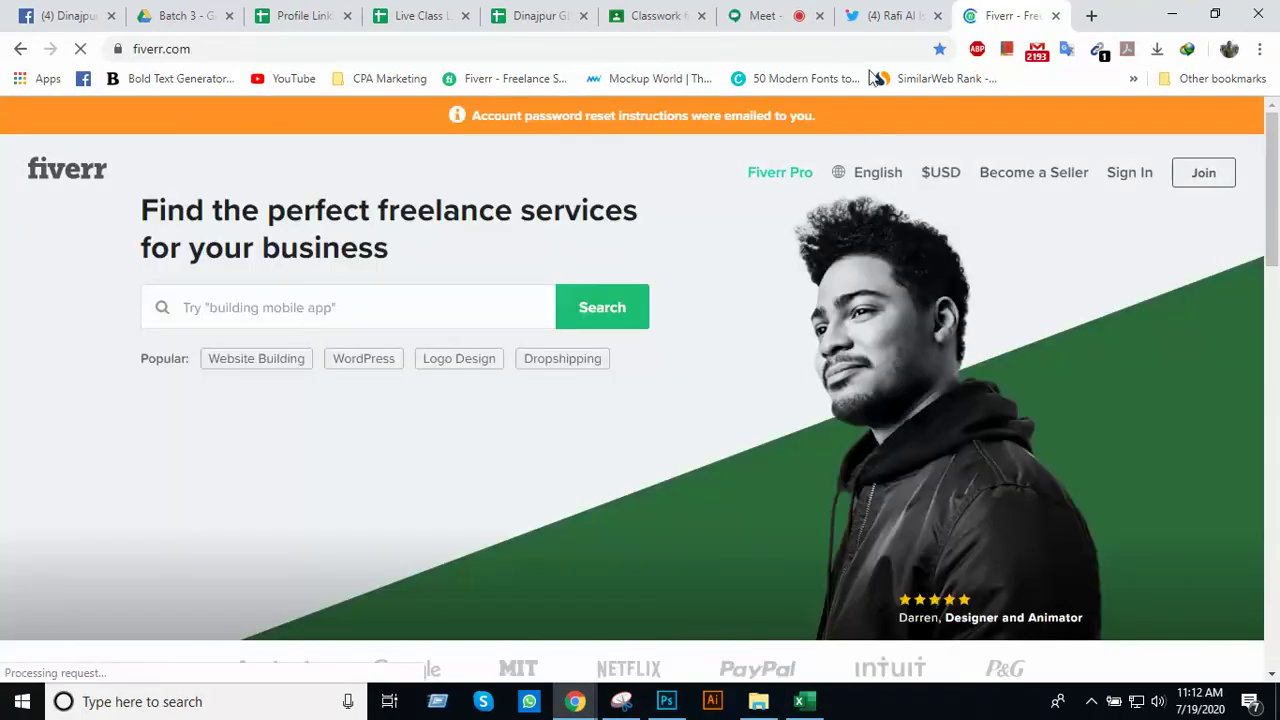
pyautogui.click(1093, 17)
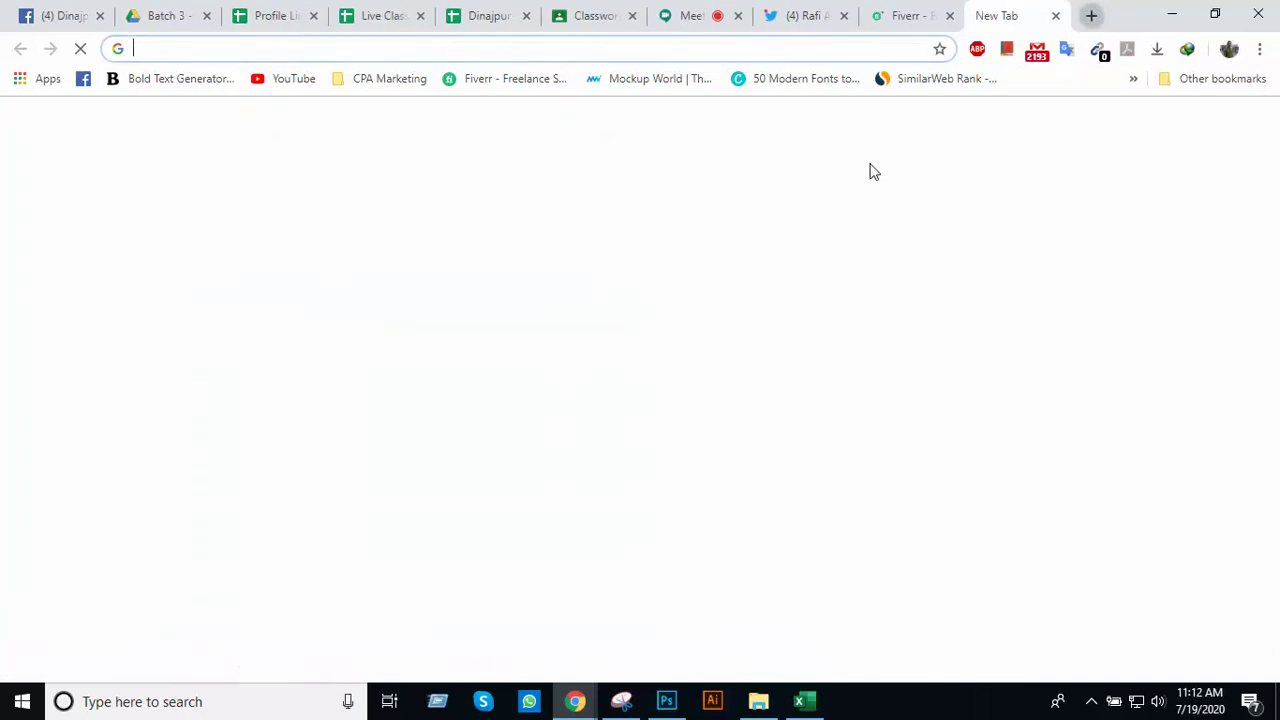
# Go to Gmail, open the 'Reset your Fiverr password' e-mail, and follow its reset link.
pyautogui.write('gmai')
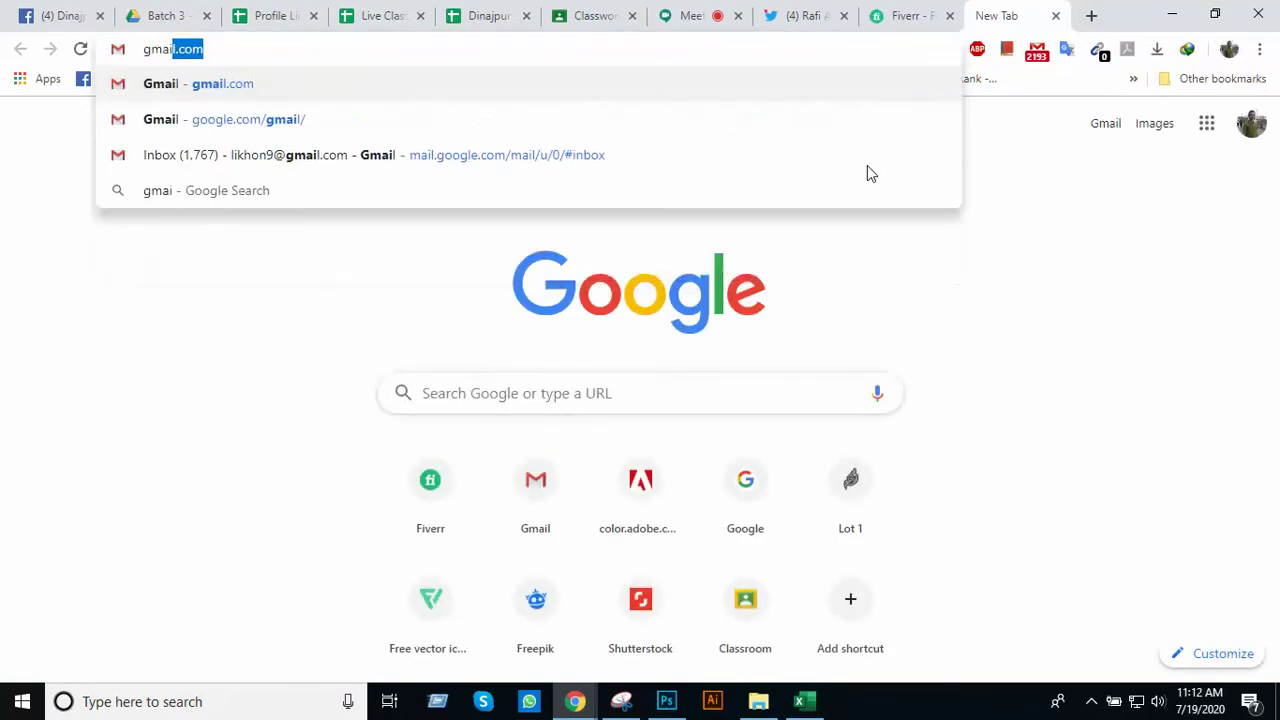
pyautogui.press('Return')
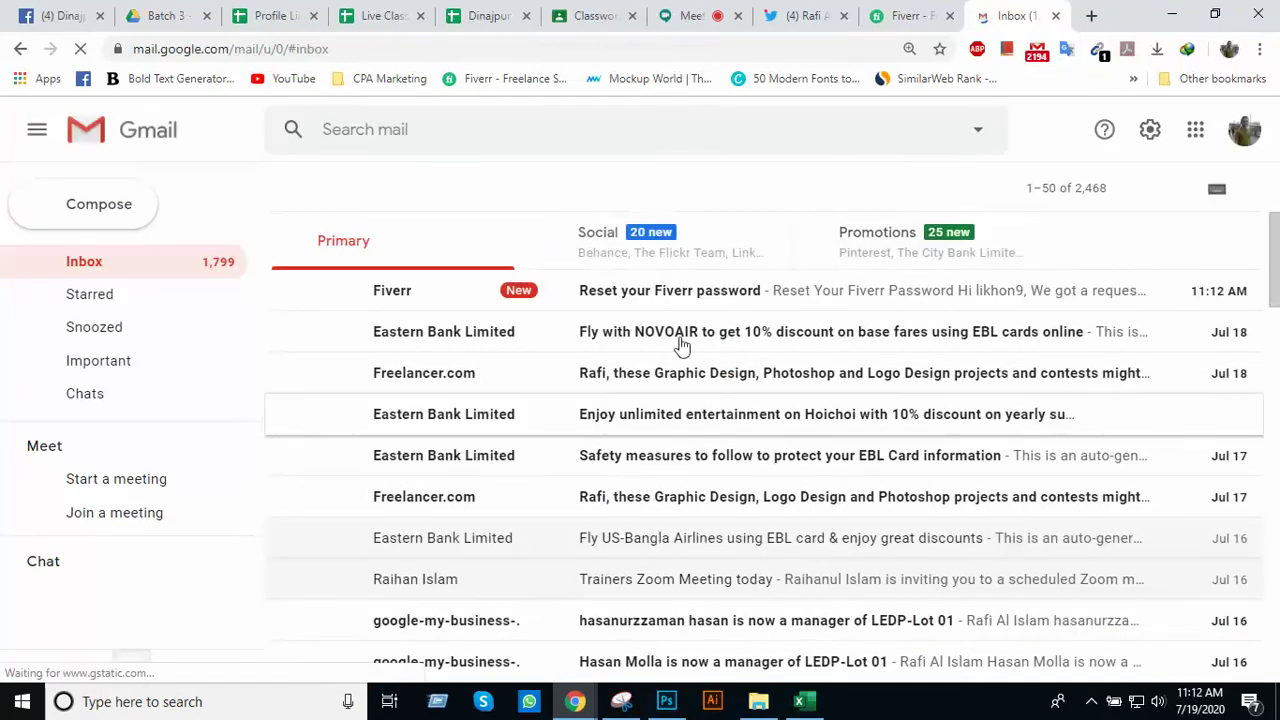
pyautogui.click(772, 300)
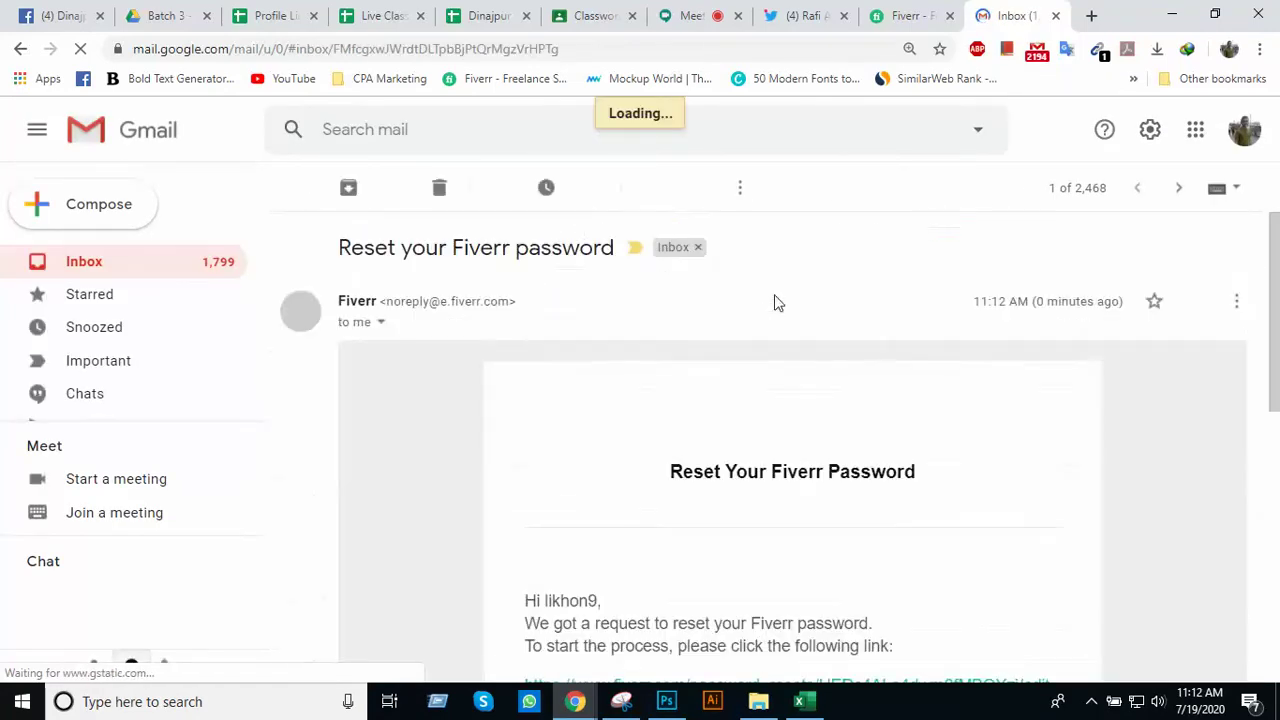
pyautogui.scroll(-4, 757, 334)
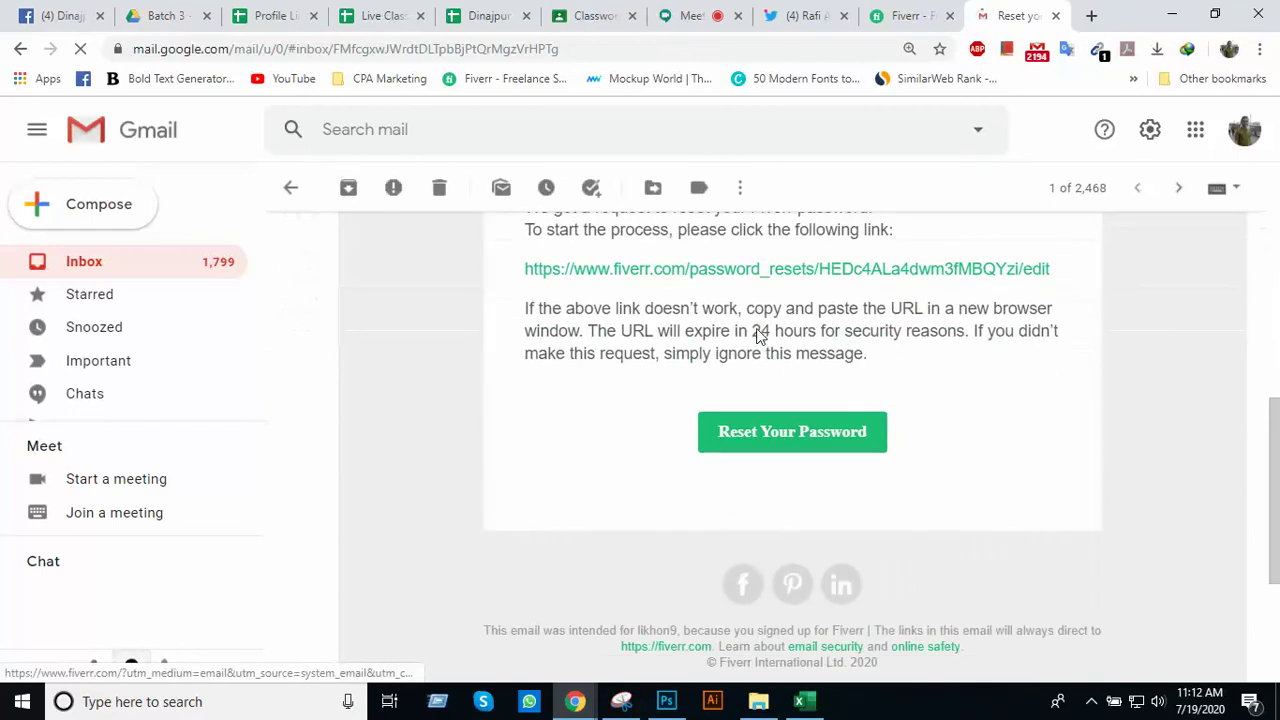
pyautogui.click(783, 438)
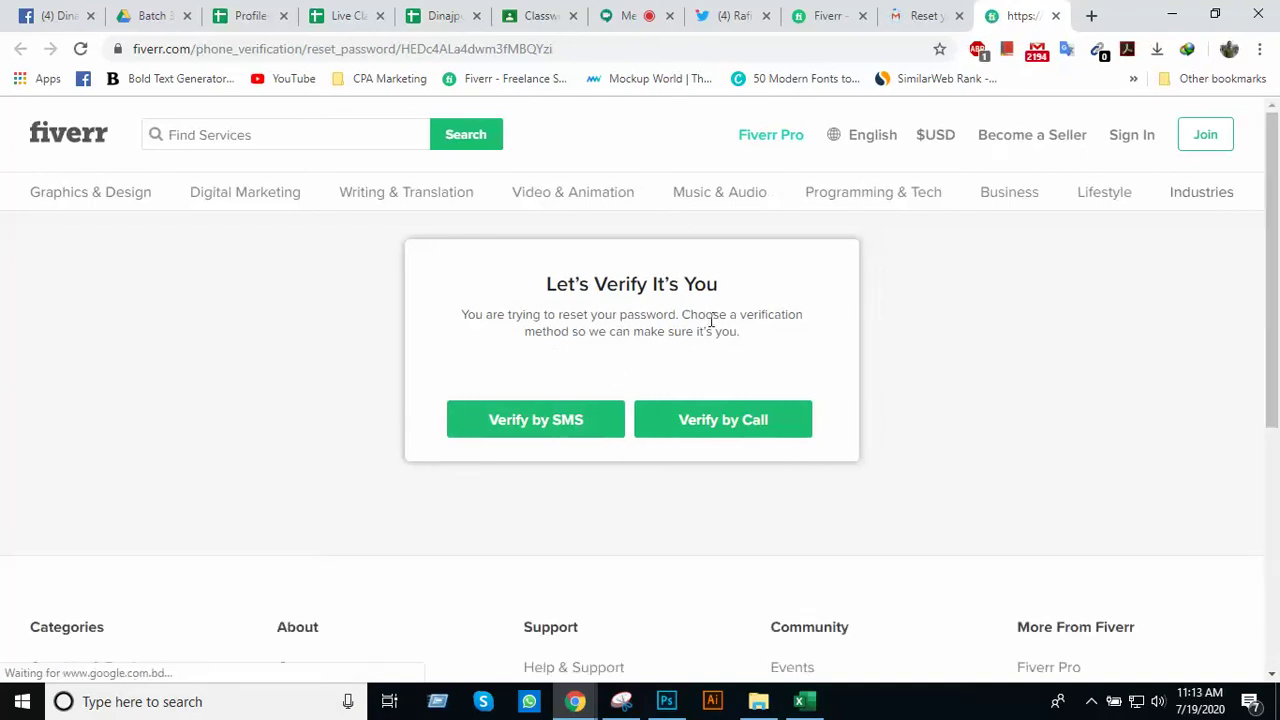
# Verify the Fiverr account with the four-digit code sent by SMS.
pyautogui.click(588, 420)
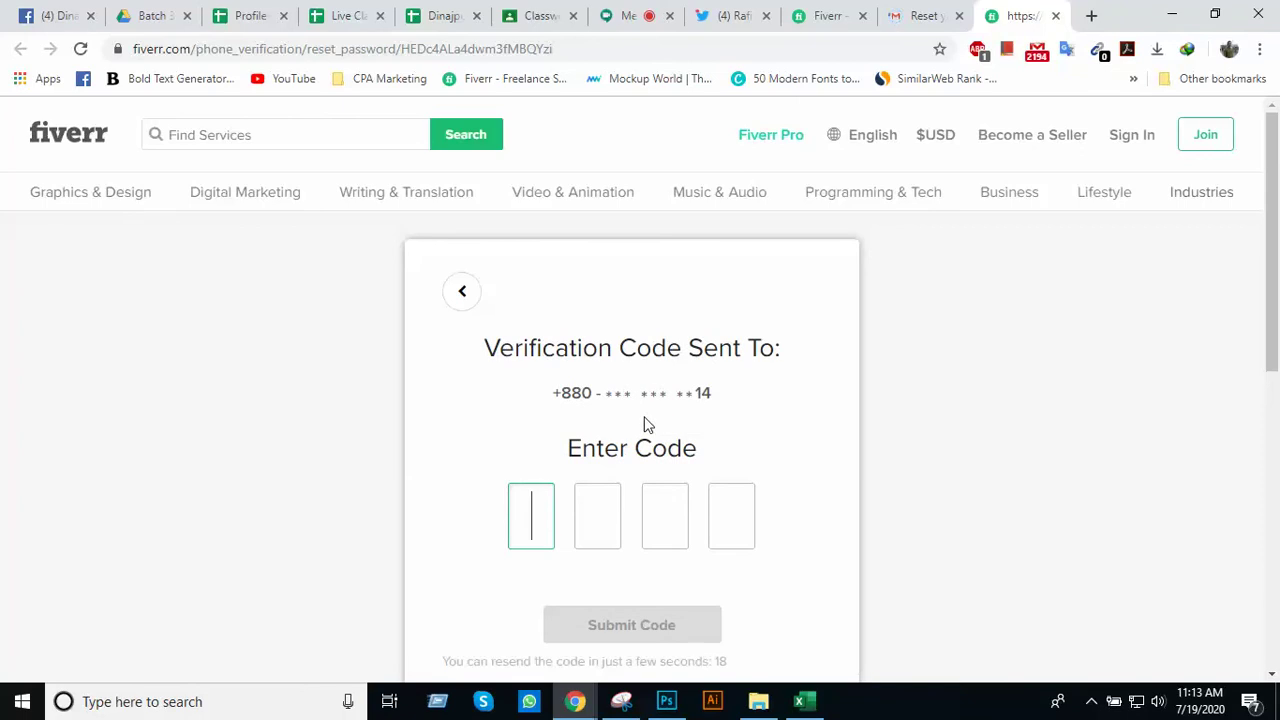
pyautogui.scroll(-1, 591, 452)
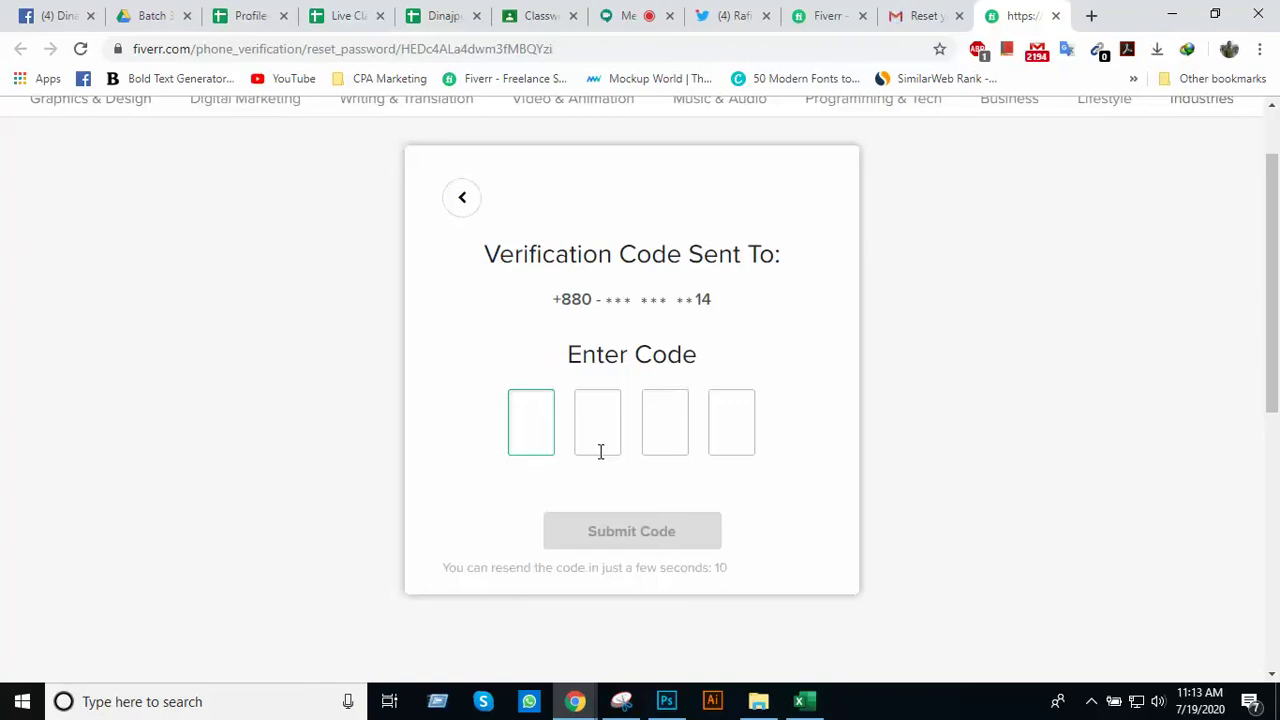
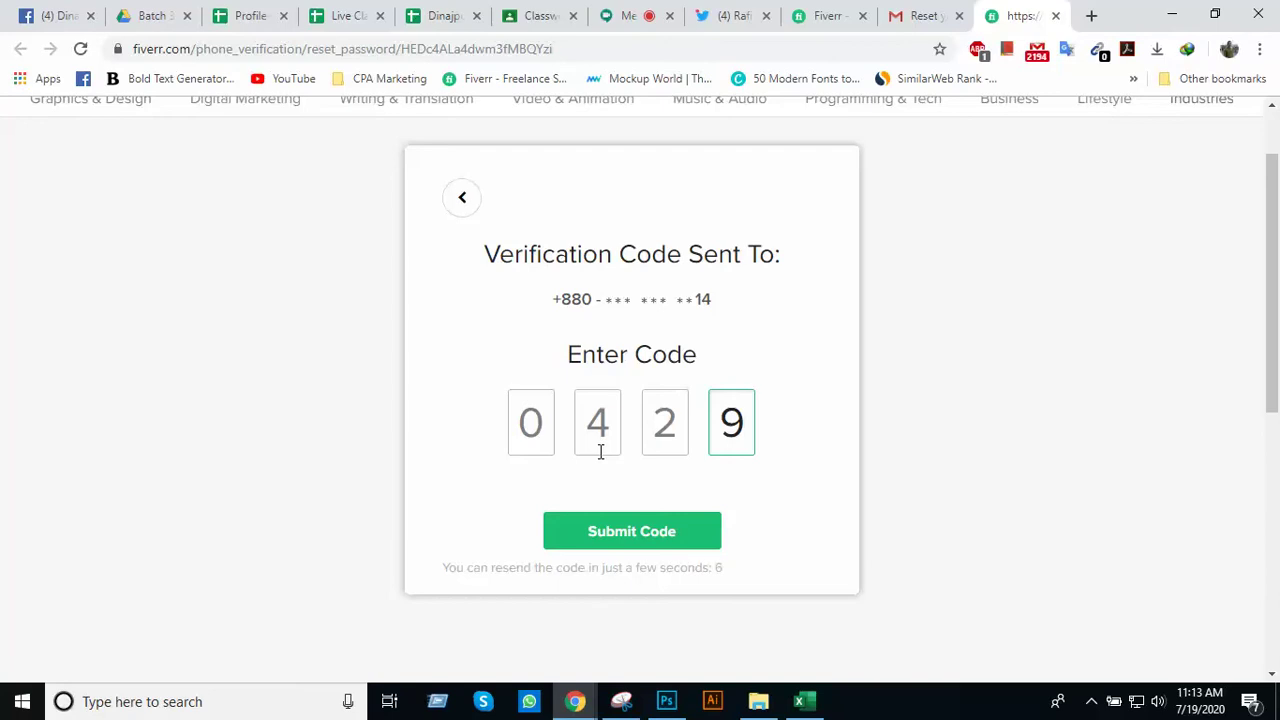
pyautogui.click(607, 520)
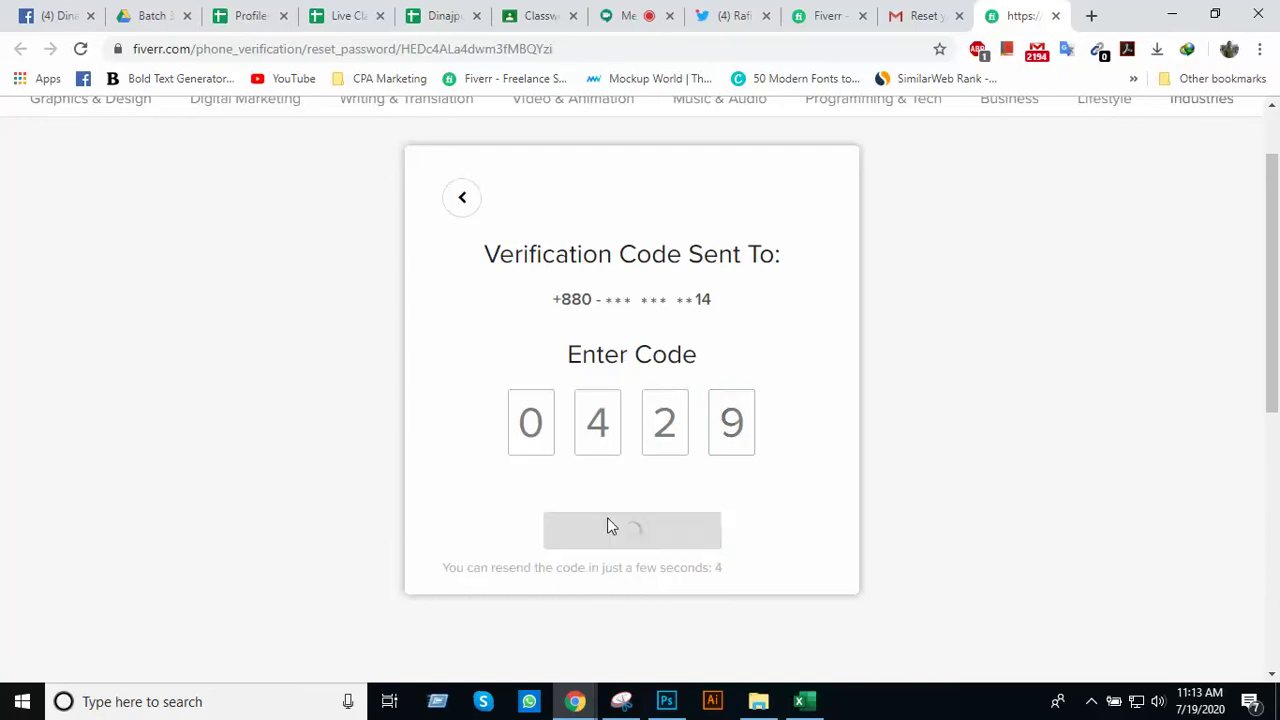
pyautogui.click(698, 326)
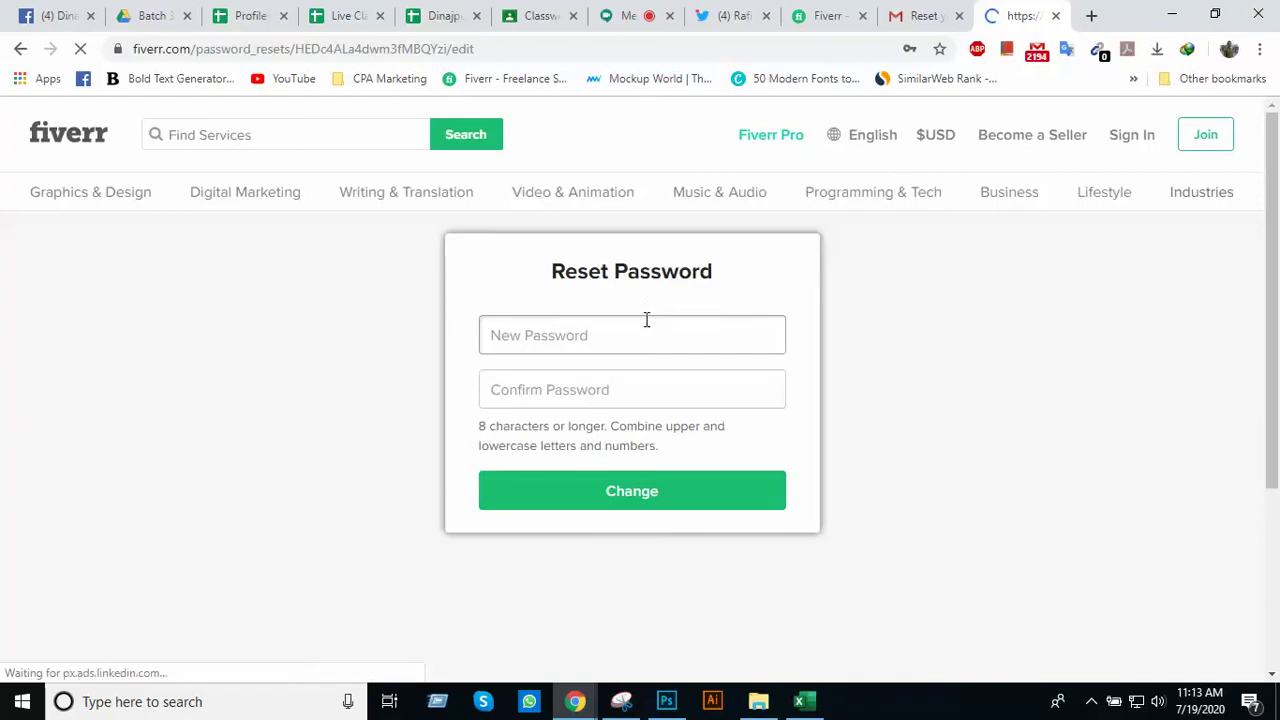
# Enter the new Fiverr password in the New Password and Confirm Password fields.
pyautogui.write('••••••••')
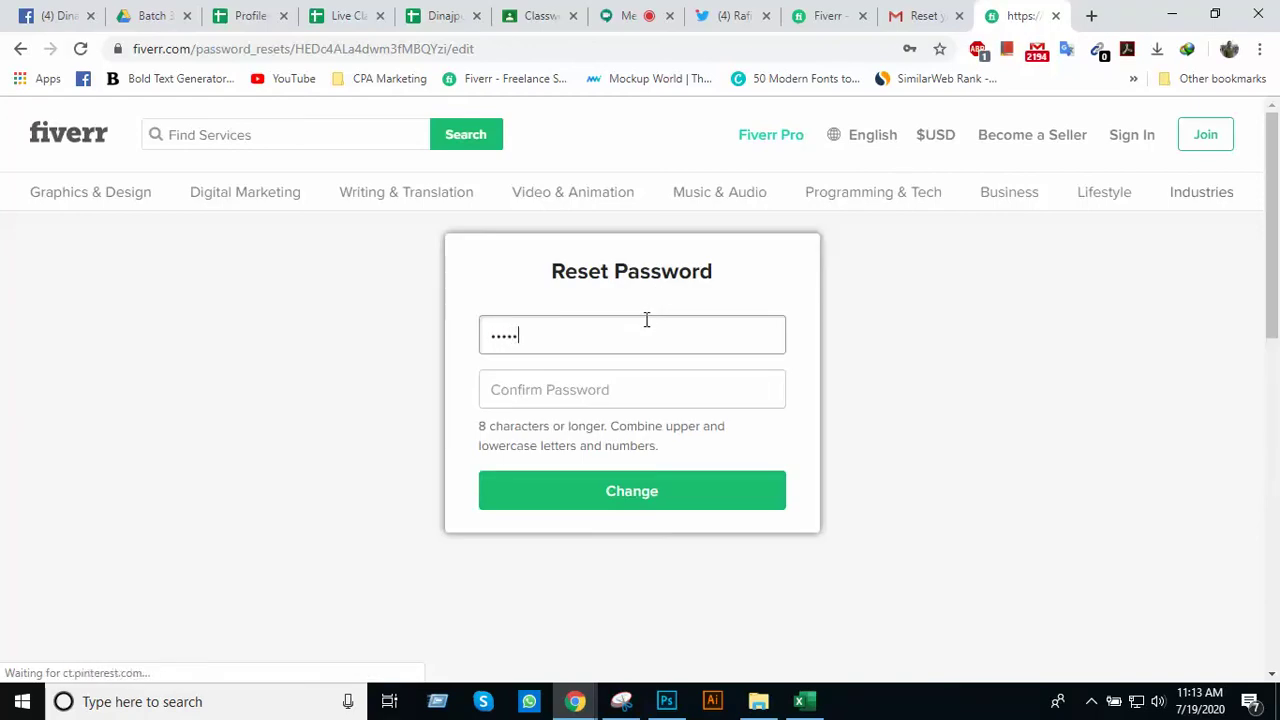
pyautogui.write('••••')
pyautogui.press('Tab')
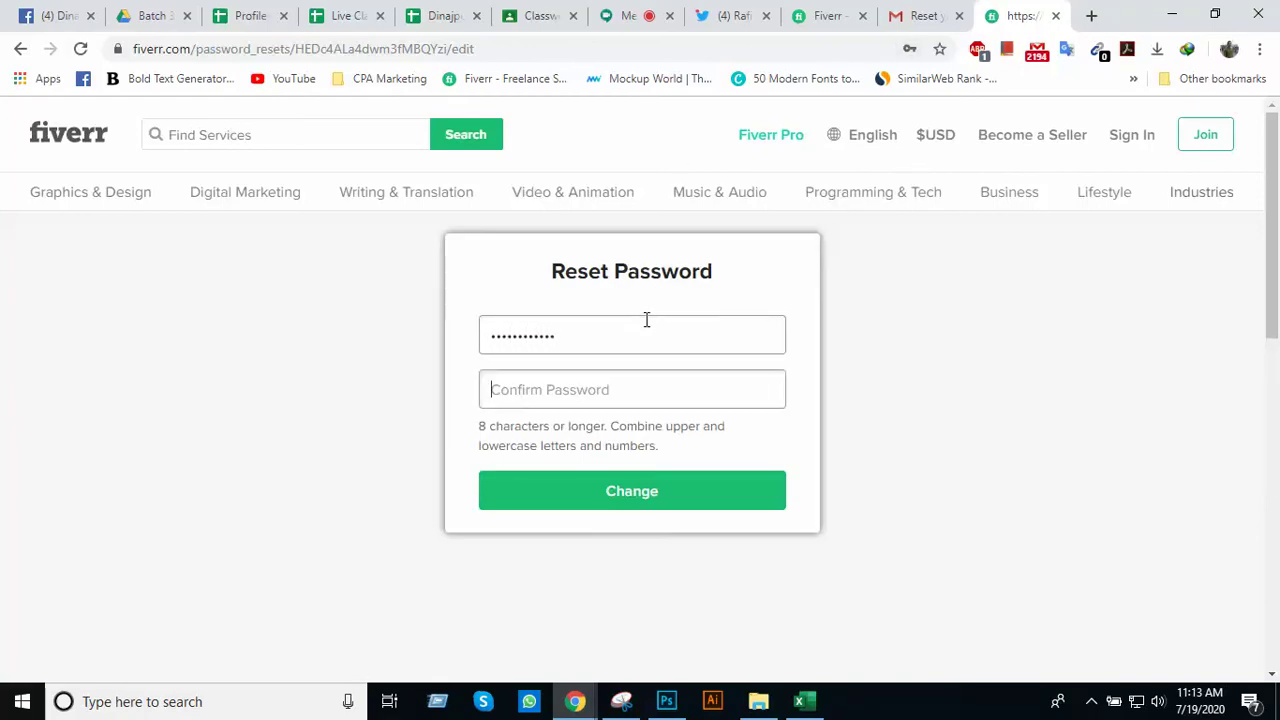
pyautogui.write('•')
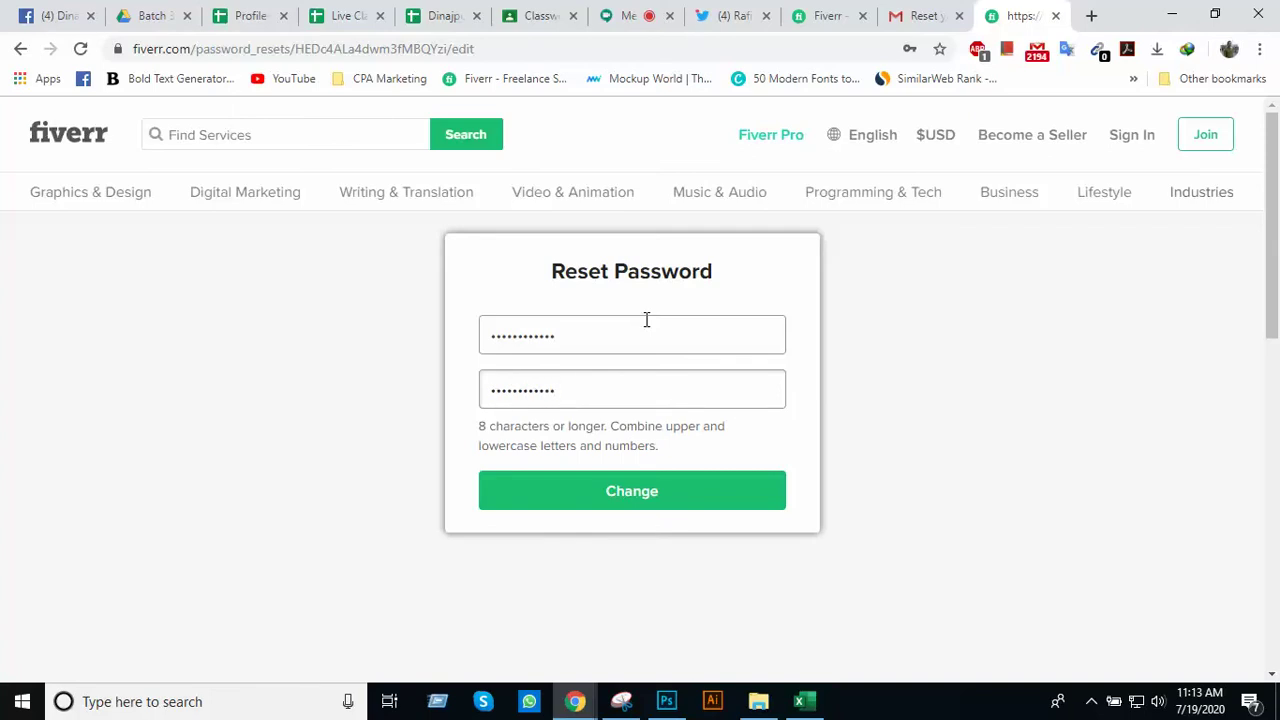
pyautogui.click(1091, 15)
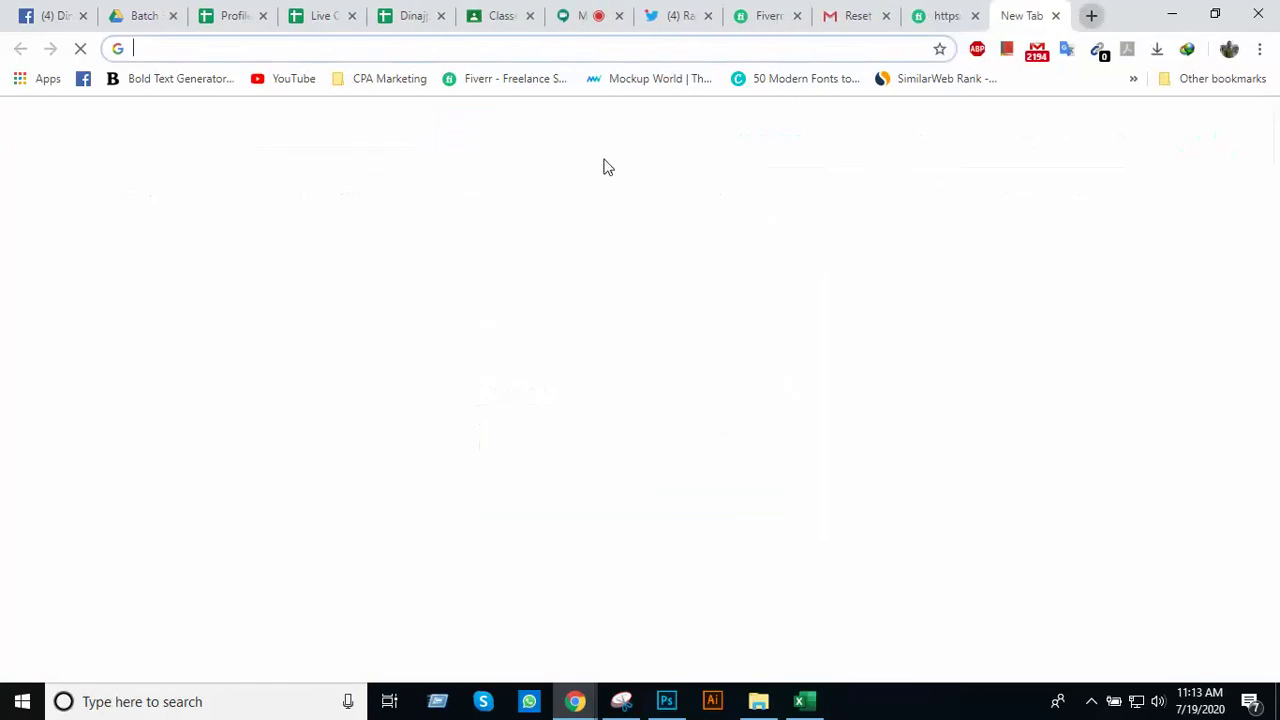
# Go to fiverr.com in the new tab and submit the sign-in form with the account email.
pyautogui.write('fi')
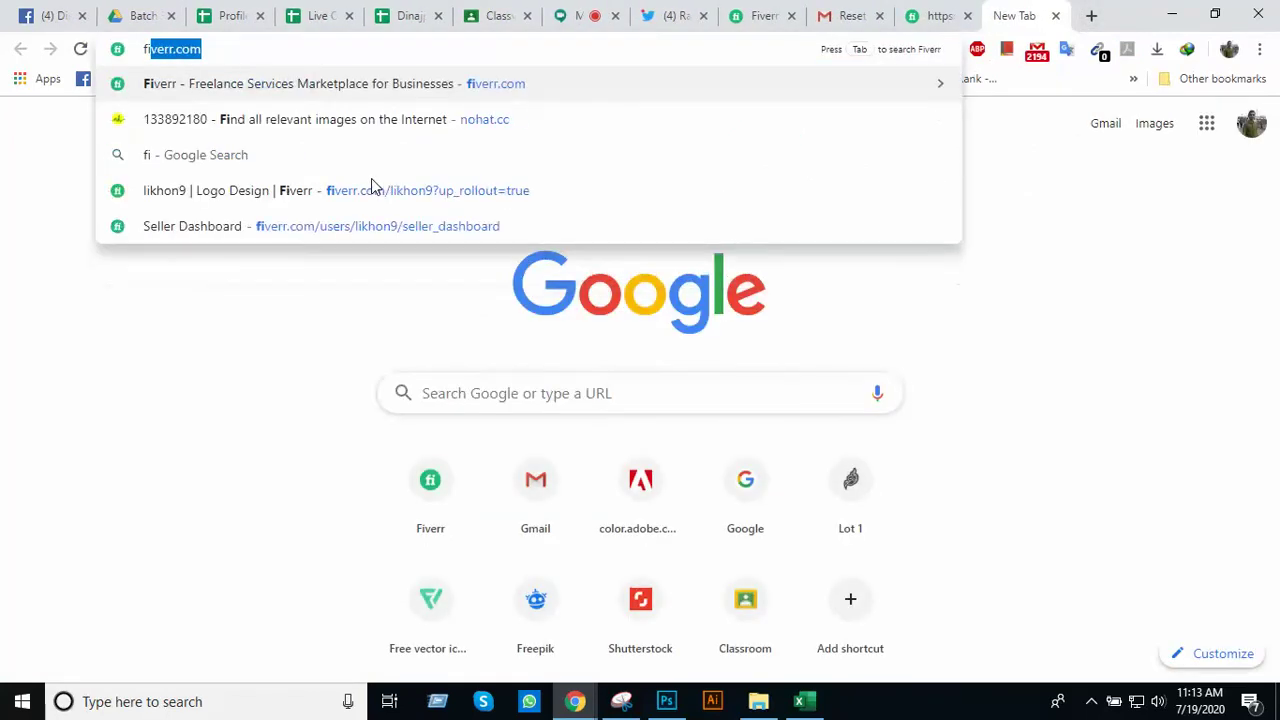
pyautogui.press('Return')
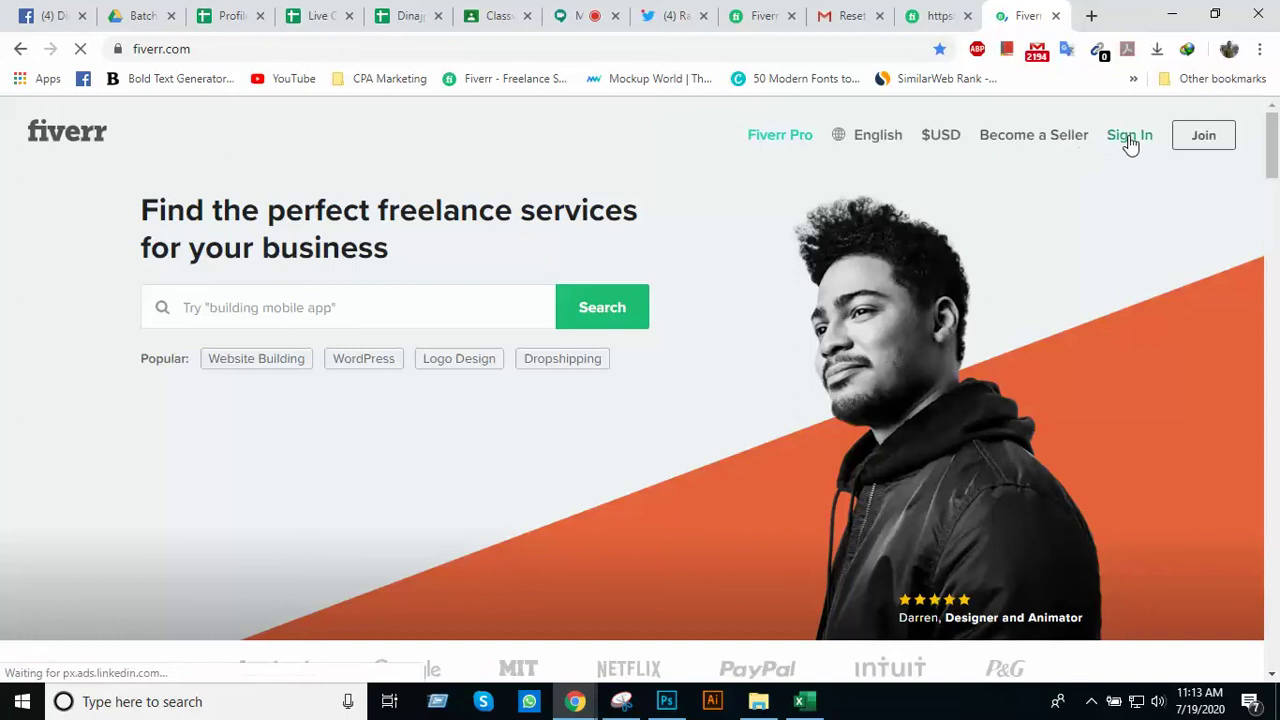
pyautogui.click(1129, 141)
pyautogui.click(603, 245)
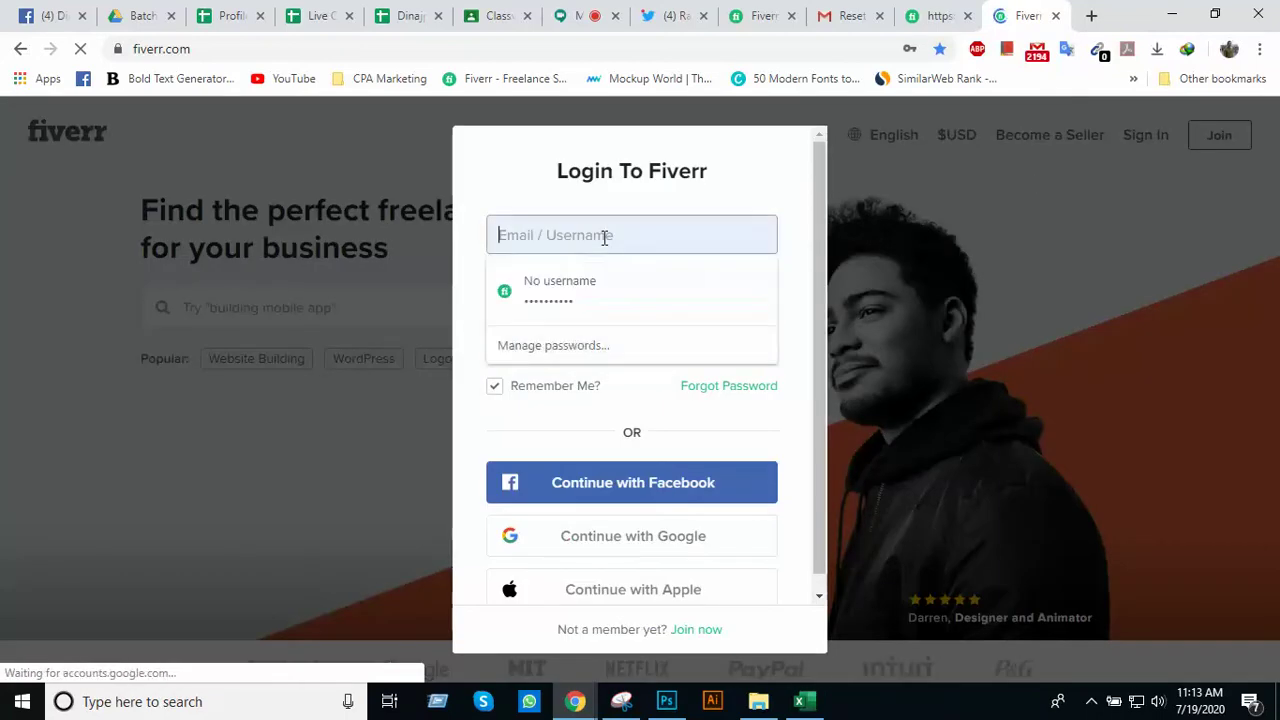
pyautogui.write('li')
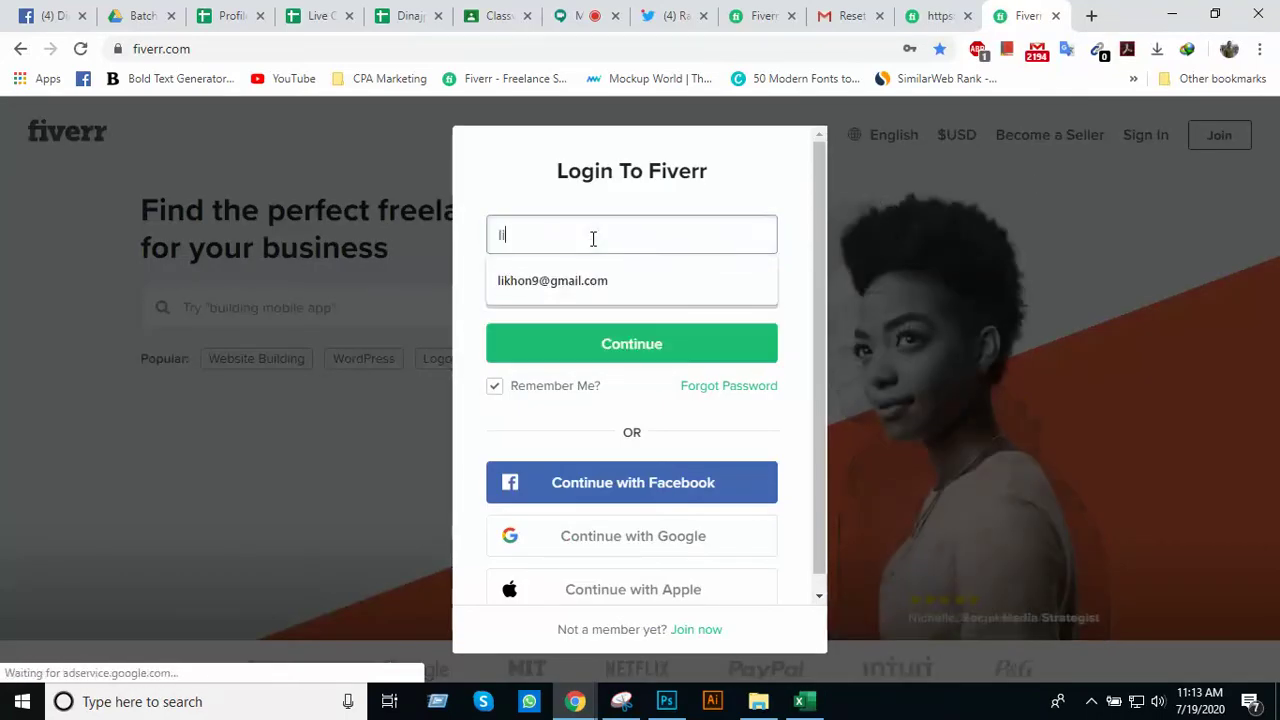
pyautogui.press('Return')
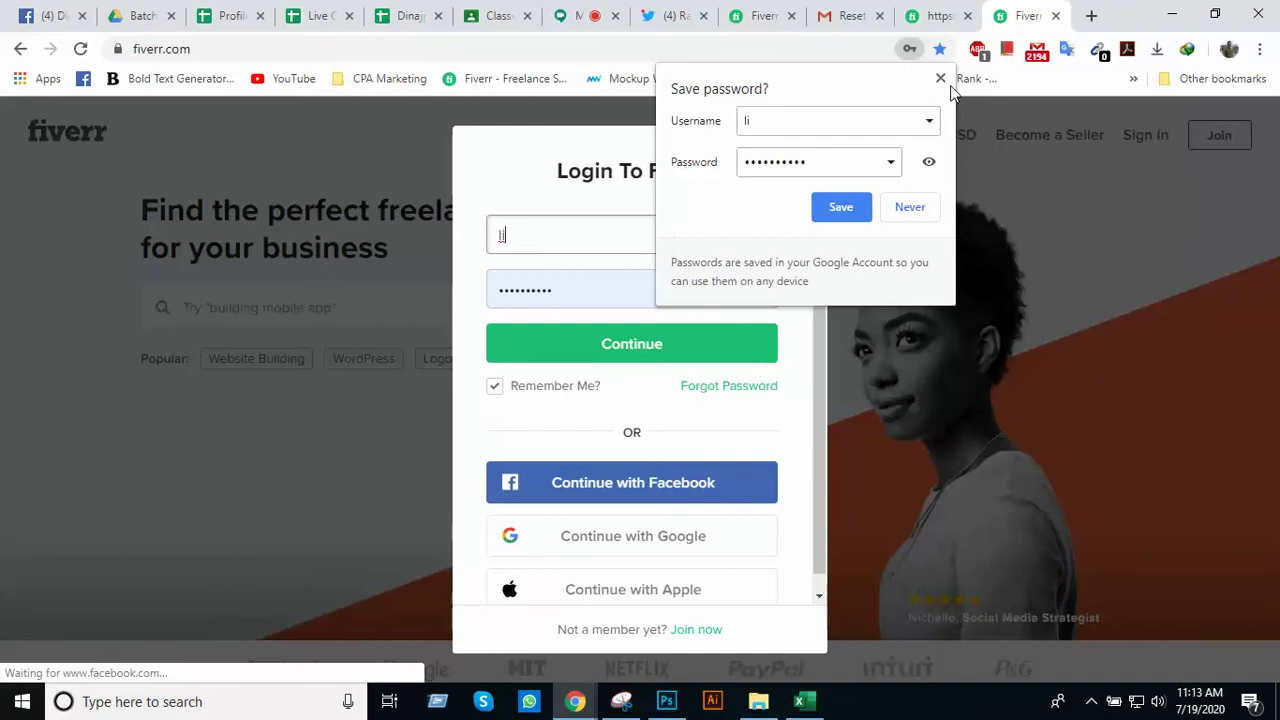
# Retry sign-in with the saved email and a retyped password, then close the failed tab.
pyautogui.click(944, 82)
pyautogui.click(606, 245)
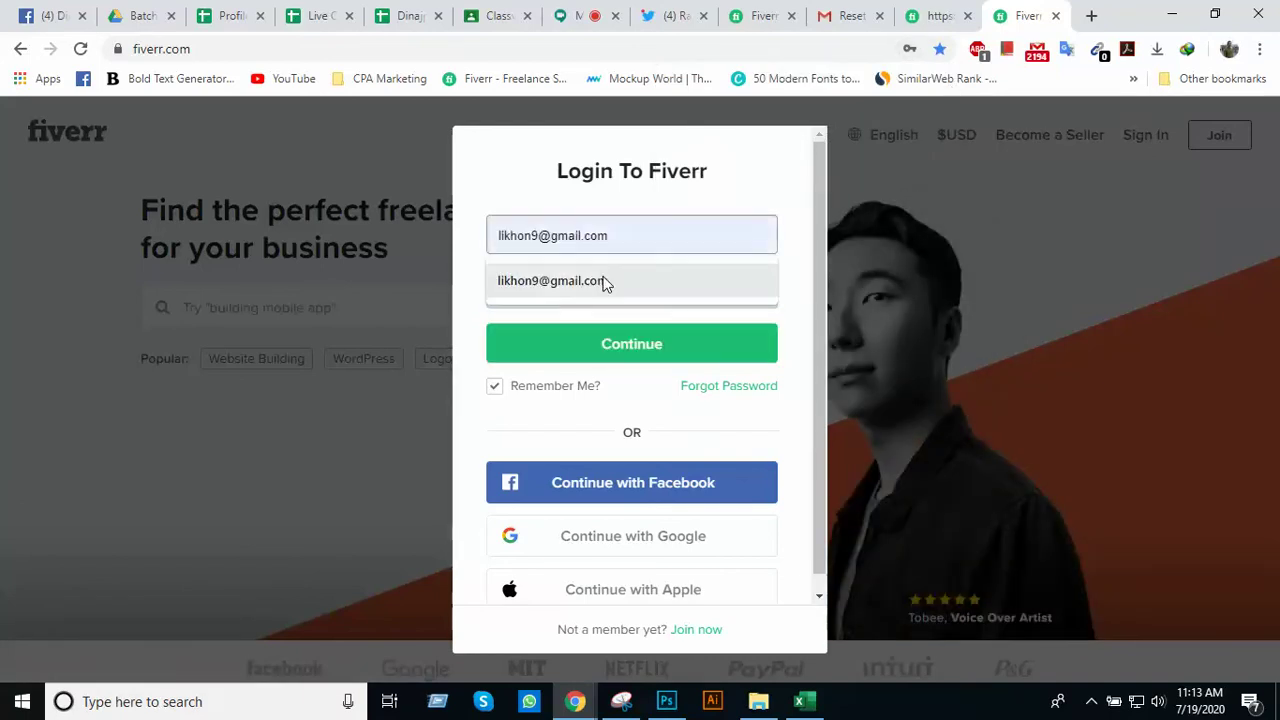
pyautogui.click(600, 285)
pyautogui.click(600, 296)
pyautogui.hotkey('ctrl', 'a')
pyautogui.press('BackSpace')
pyautogui.write('***')
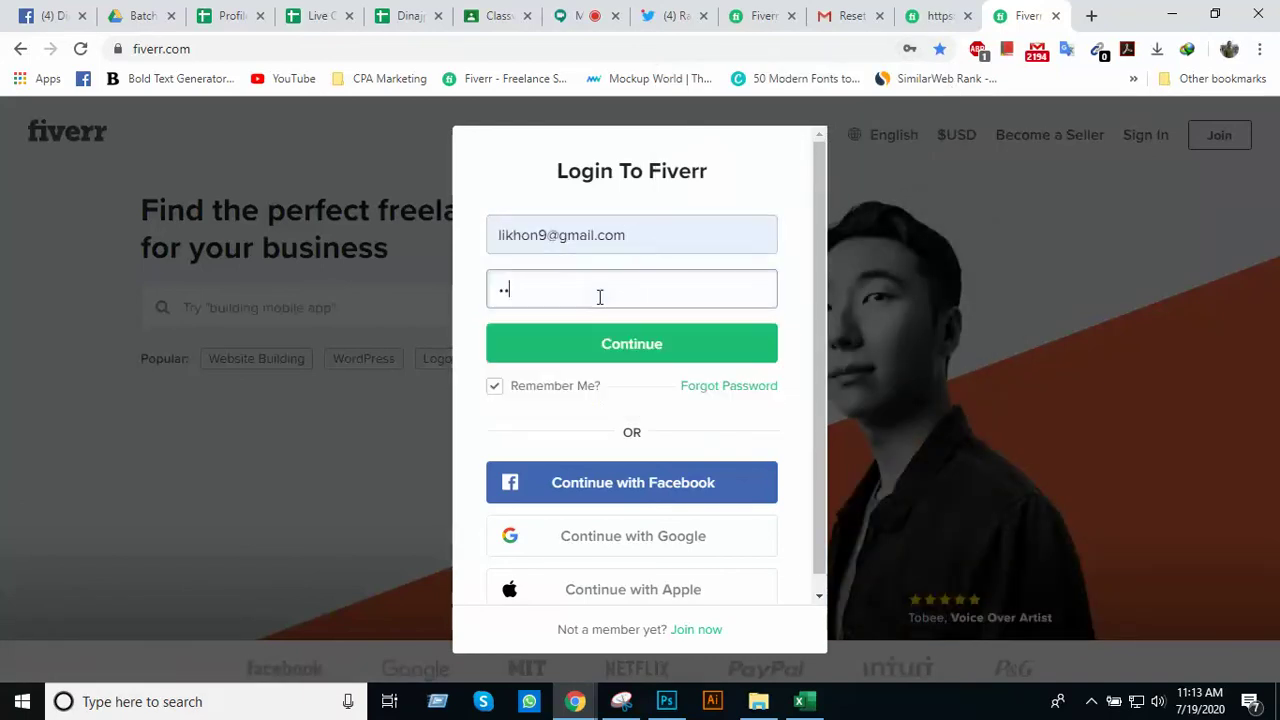
pyautogui.write('****')
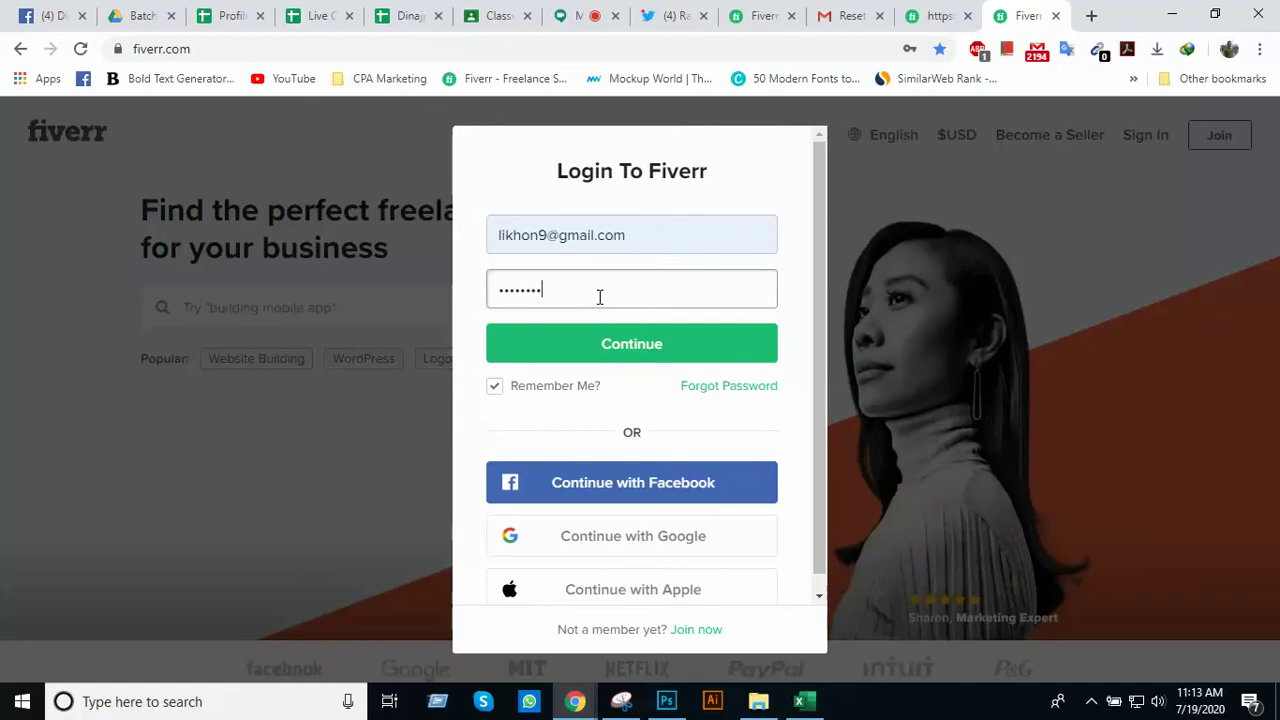
pyautogui.press('Return')
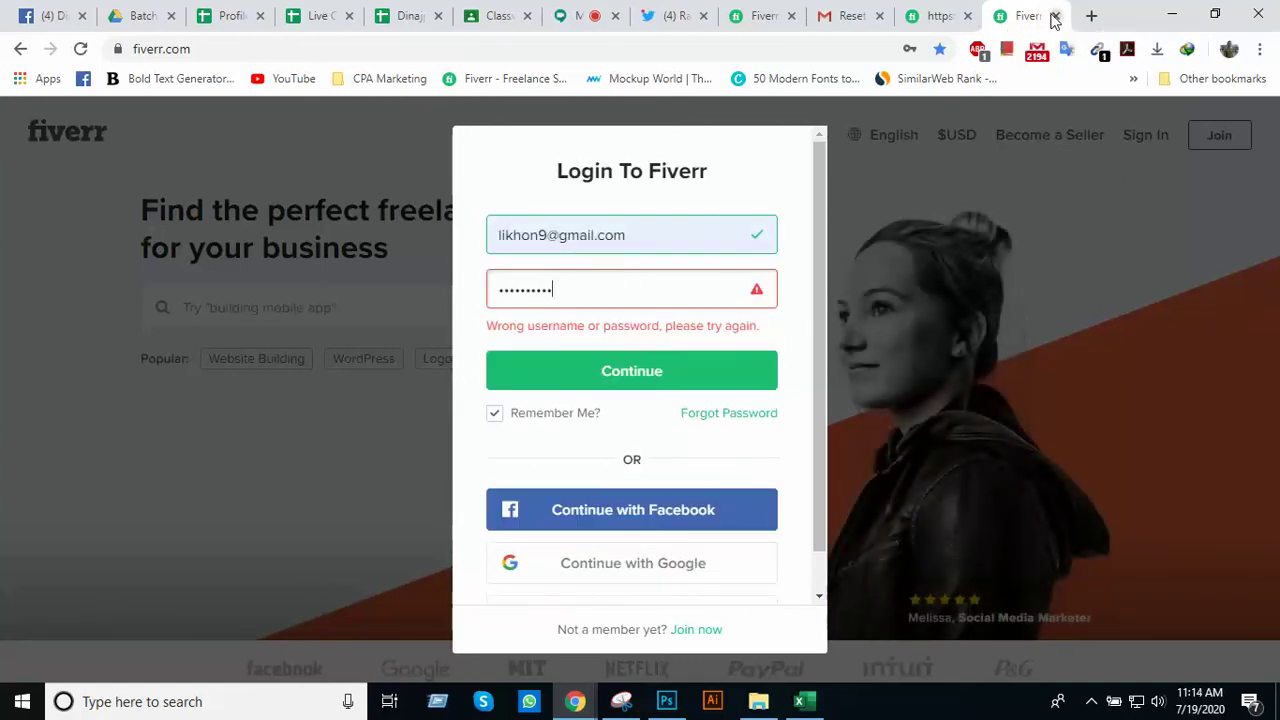
pyautogui.click(1055, 16)
pyautogui.click(601, 348)
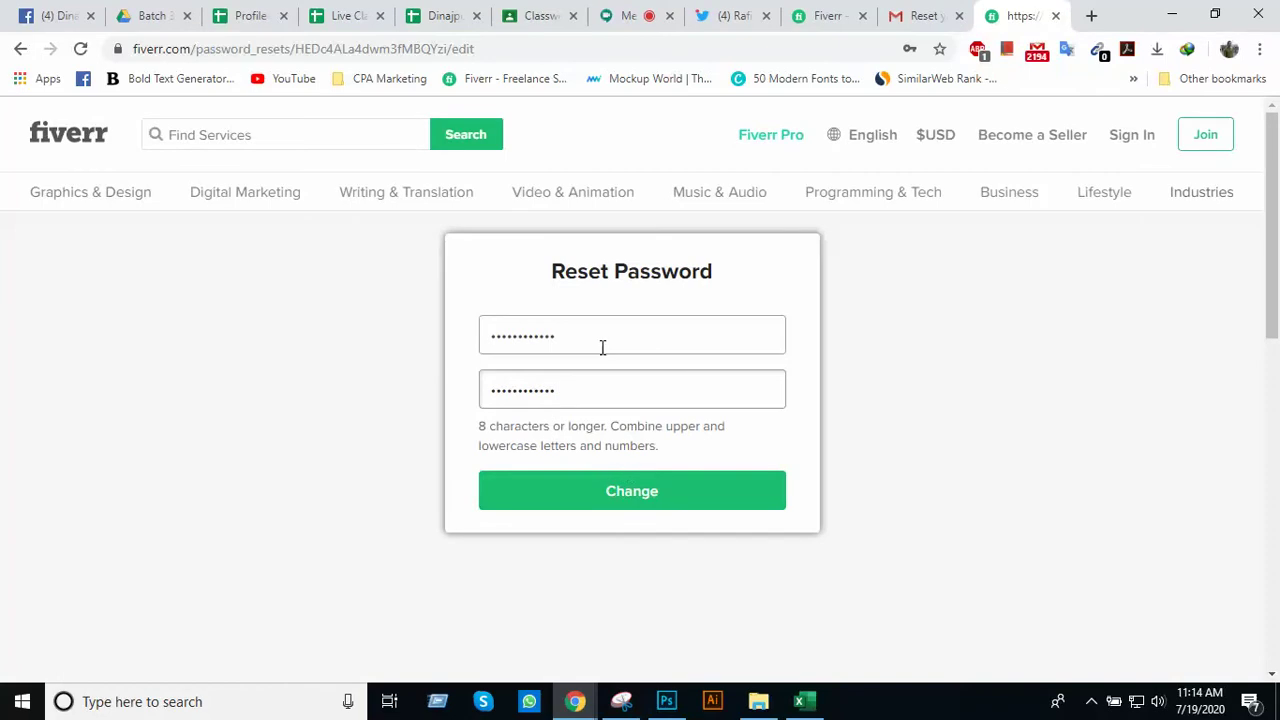
# Retype the new password in both Reset Password fields and submit it to reach the seller dashboard.
pyautogui.hotkey('ctrl', 'a')
pyautogui.write('••')
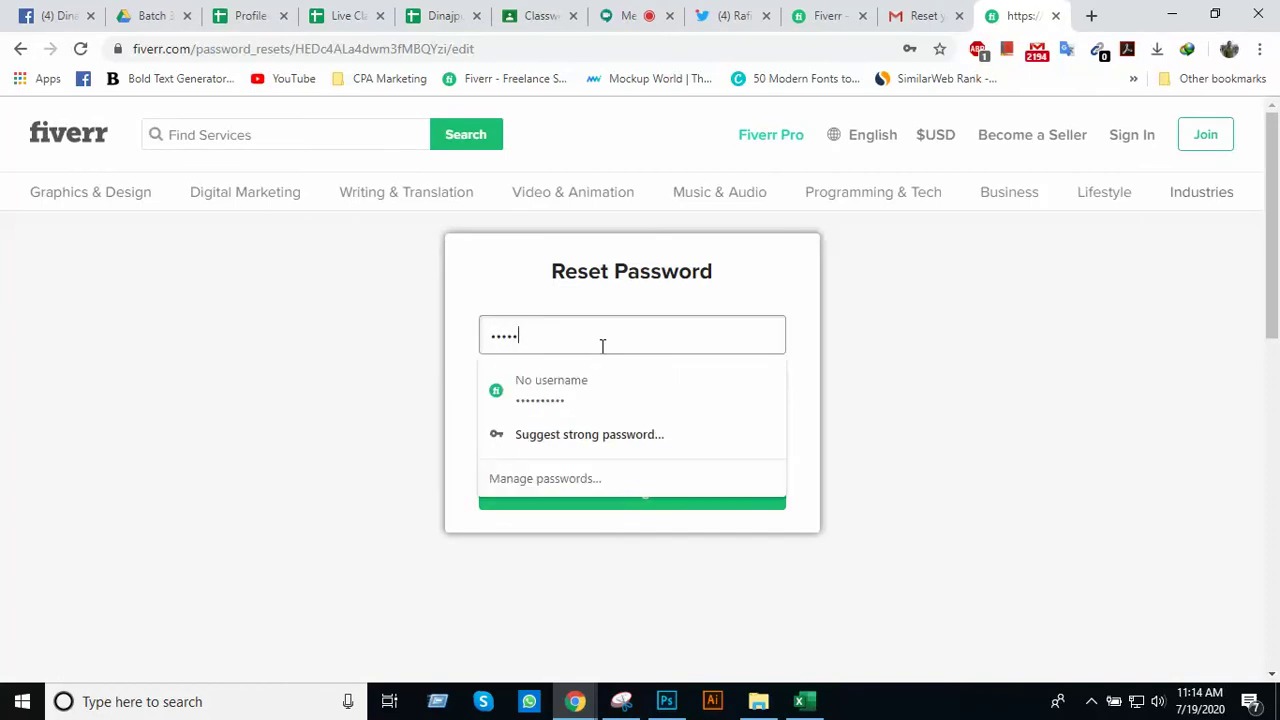
pyautogui.write('••••••••••')
pyautogui.press('Tab')
pyautogui.write('•')
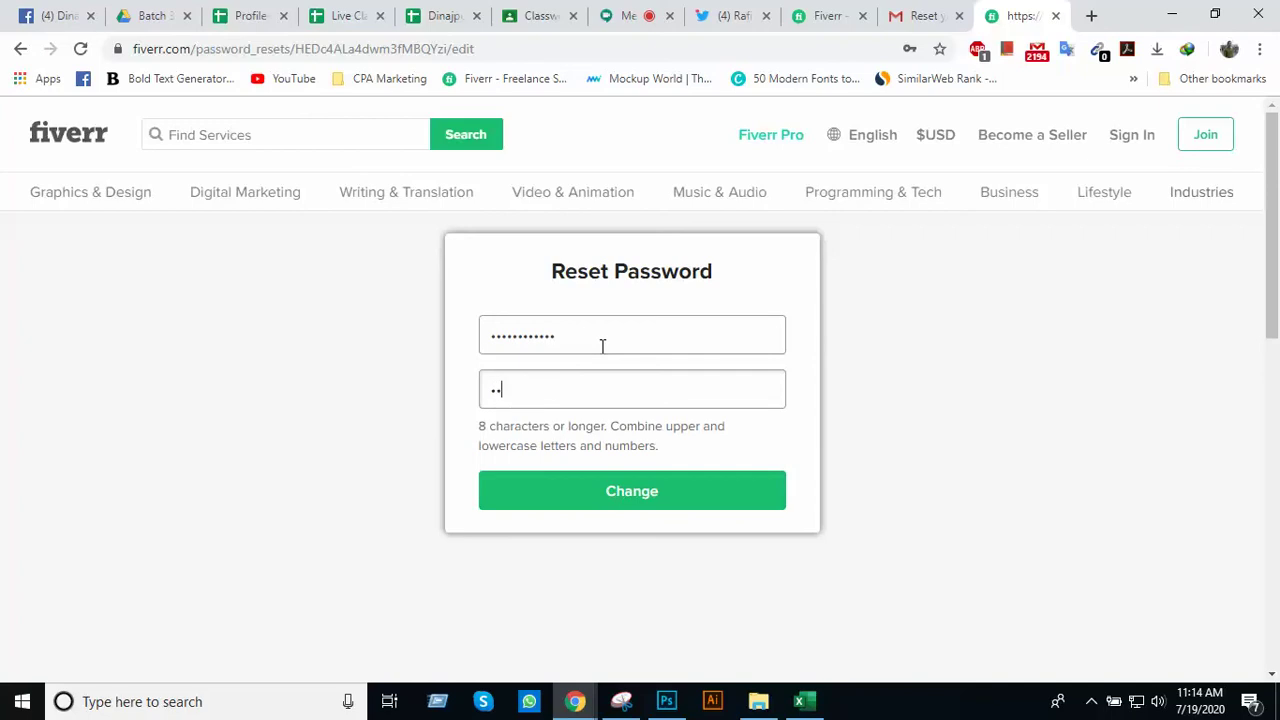
pyautogui.write('•••••••')
pyautogui.press('Return')
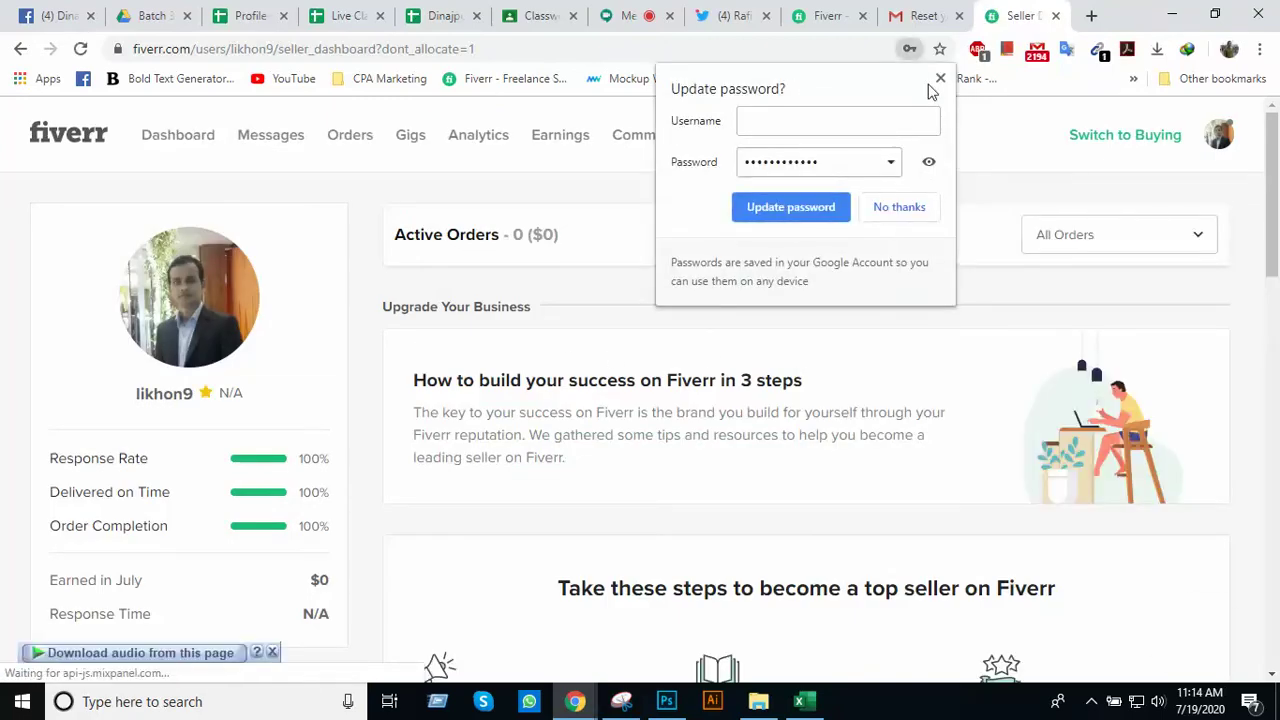
# Dismiss the update-password bubble and go to the seller profile page from the avatar menu.
pyautogui.click(941, 79)
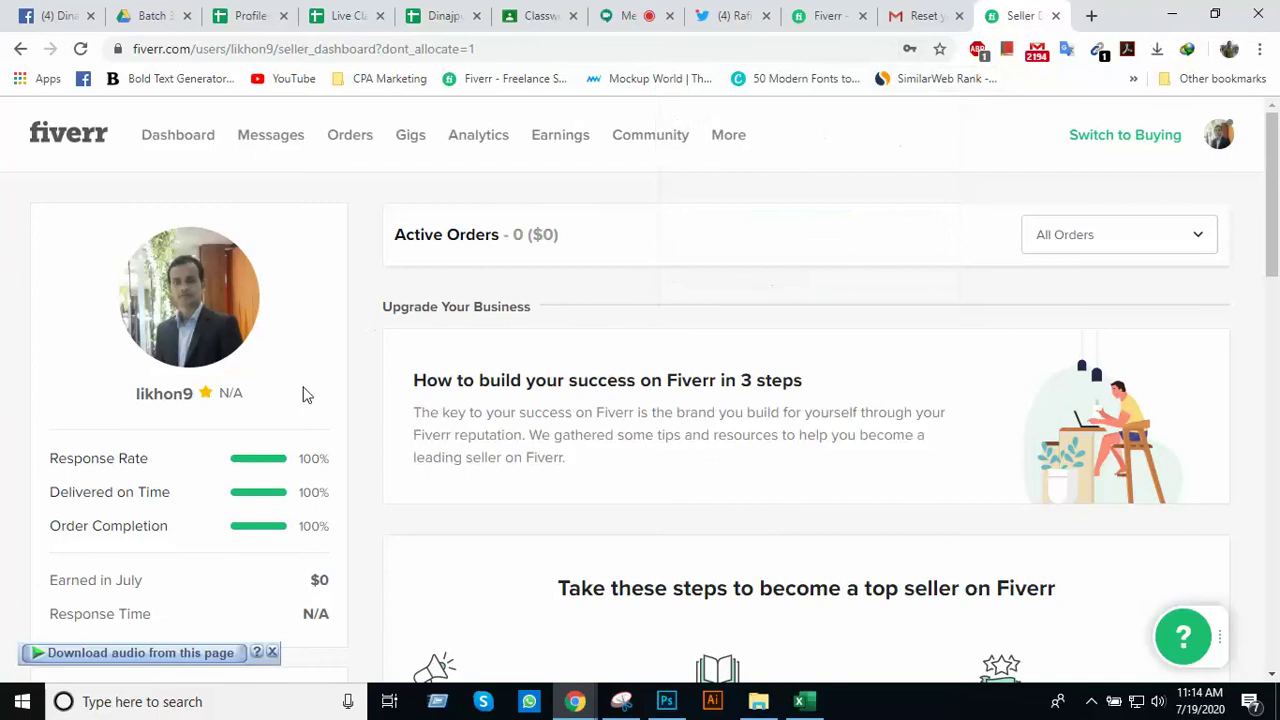
pyautogui.scroll(-3, 171, 470)
pyautogui.scroll(3, 337, 457)
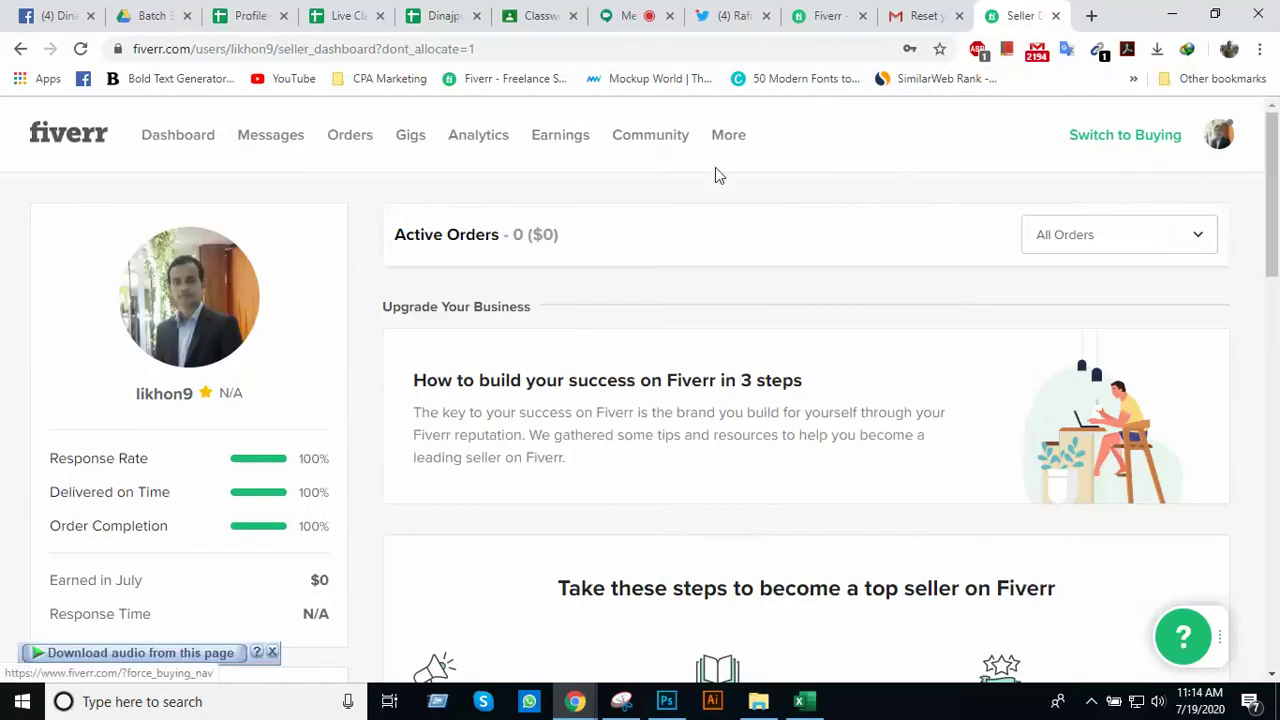
pyautogui.click(1220, 140)
pyautogui.click(1085, 190)
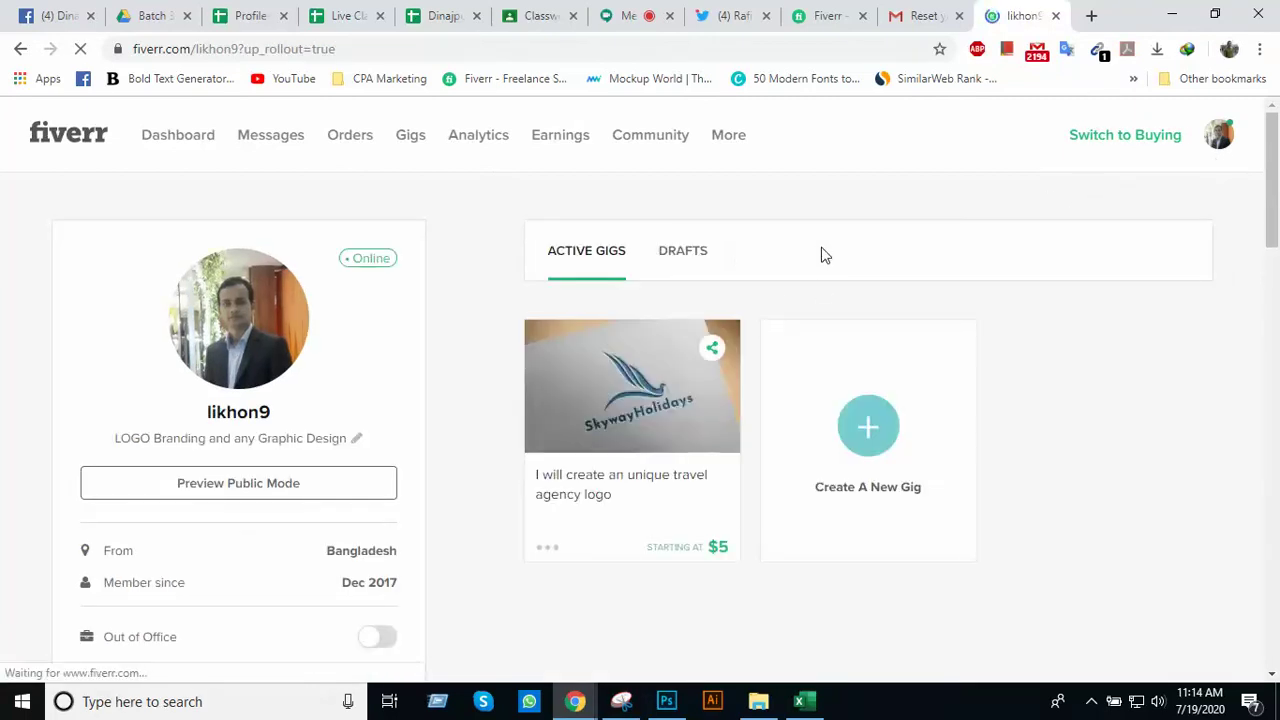
pyautogui.scroll(-1, 817, 288)
pyautogui.scroll(1, 817, 285)
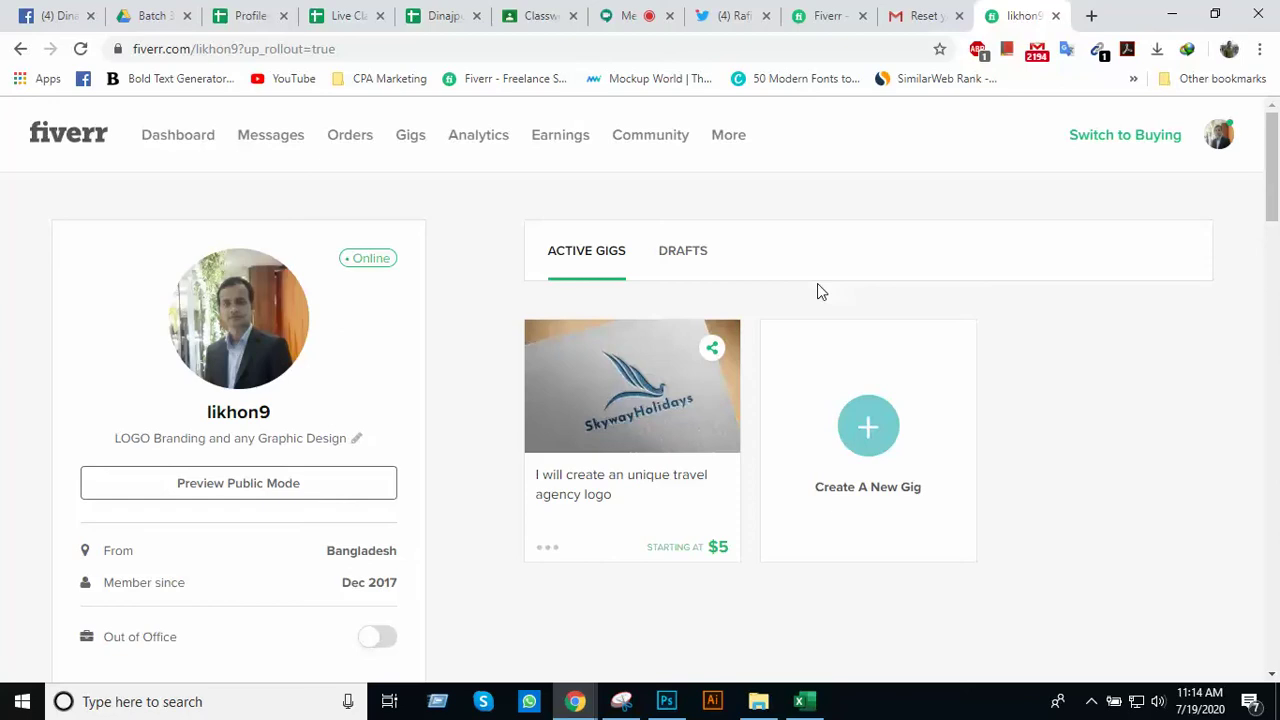
pyautogui.scroll(-2, 626, 374)
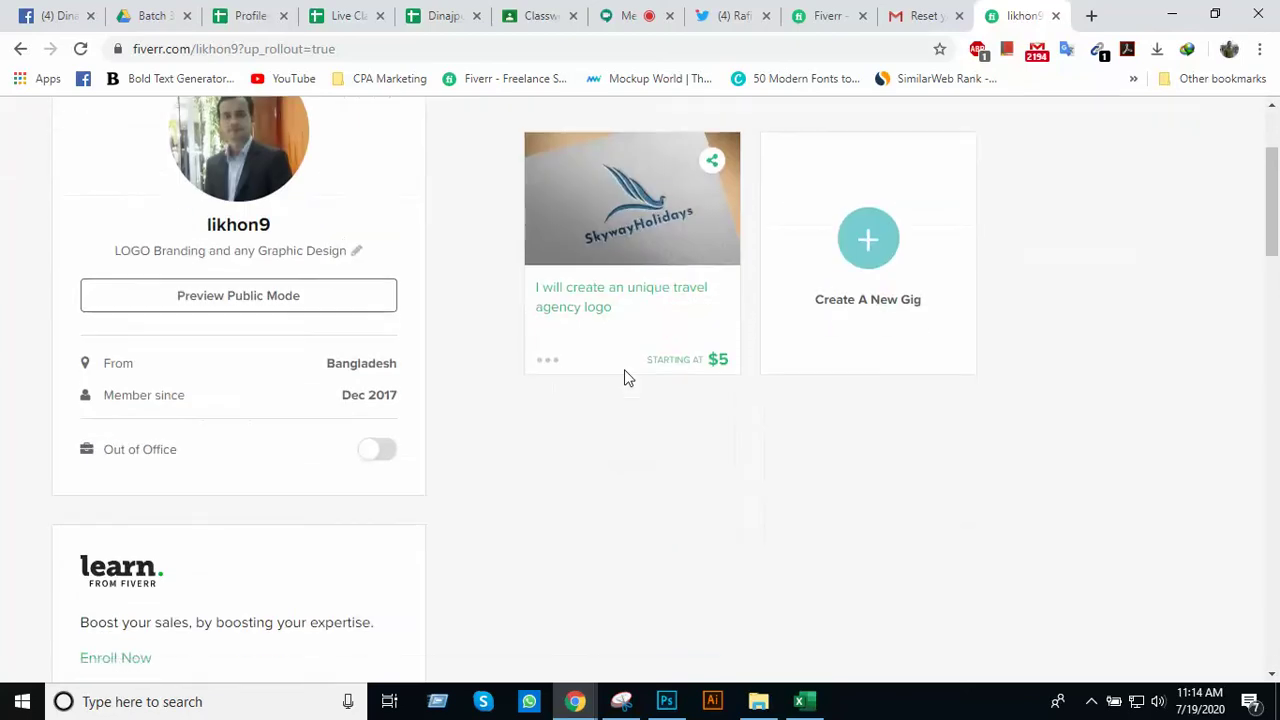
pyautogui.scroll(2, 626, 376)
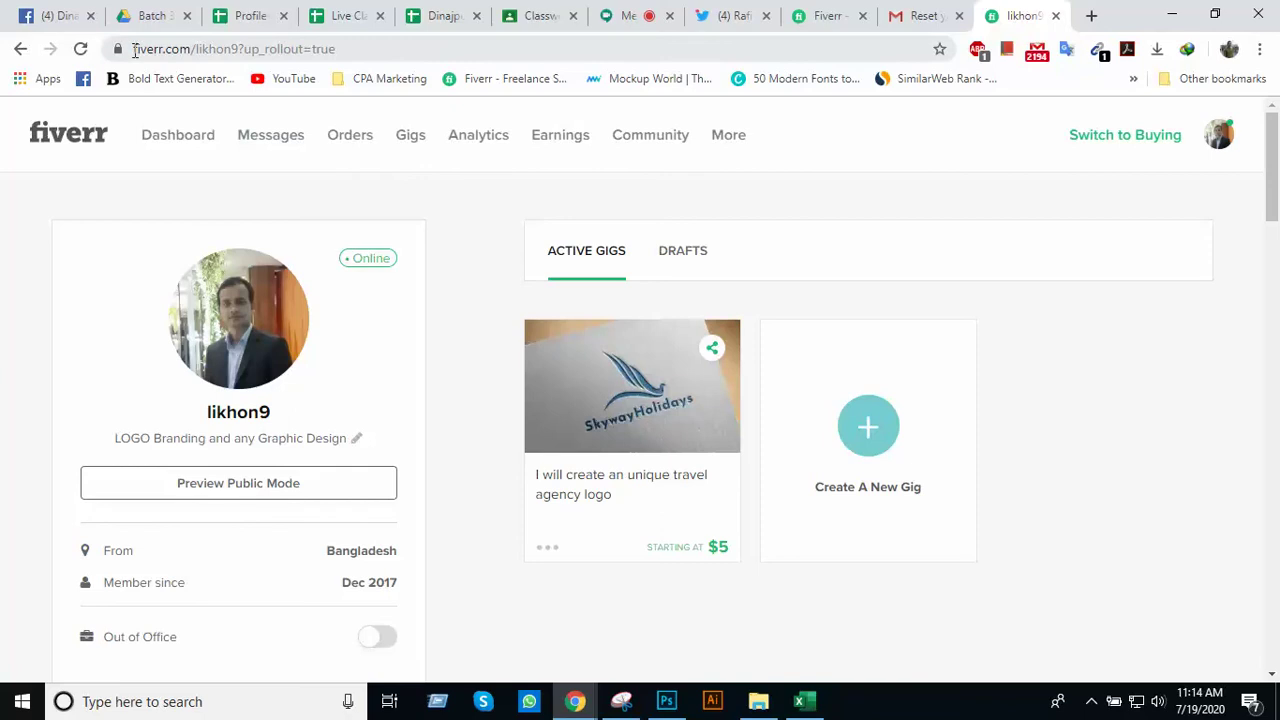
pyautogui.moveTo(134, 51); pyautogui.dragTo(238, 58)
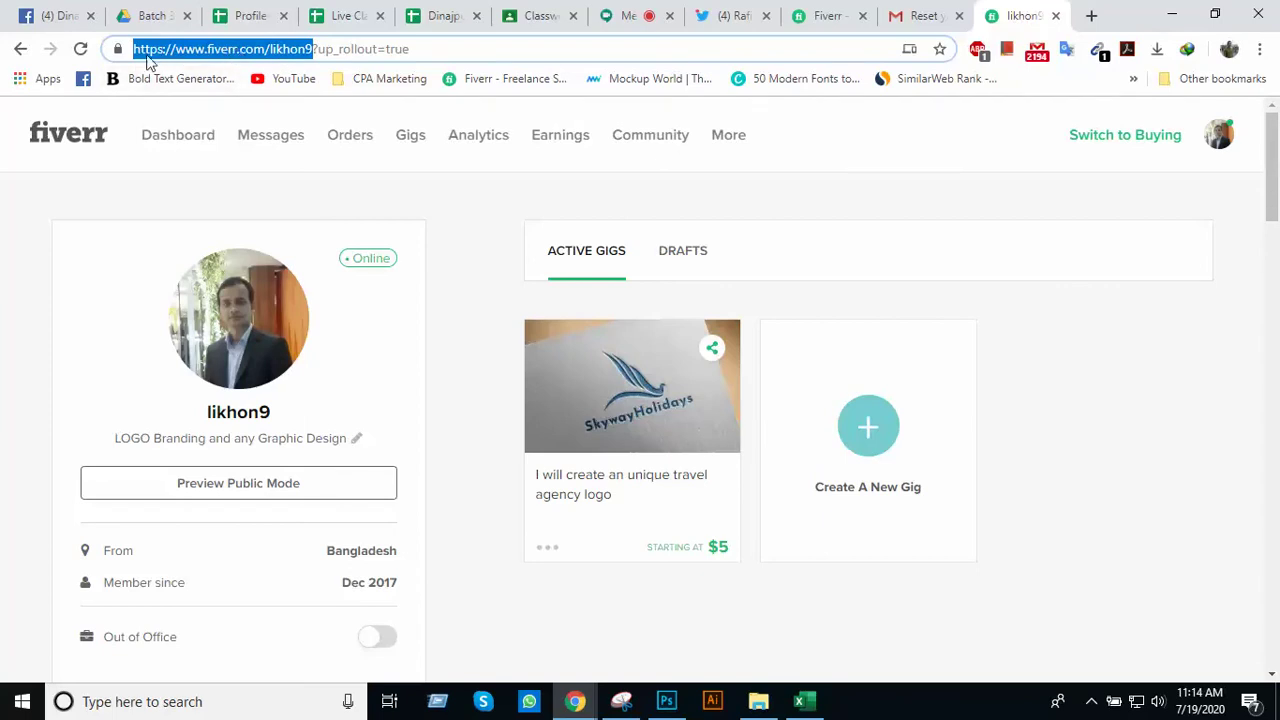
pyautogui.click(218, 50)
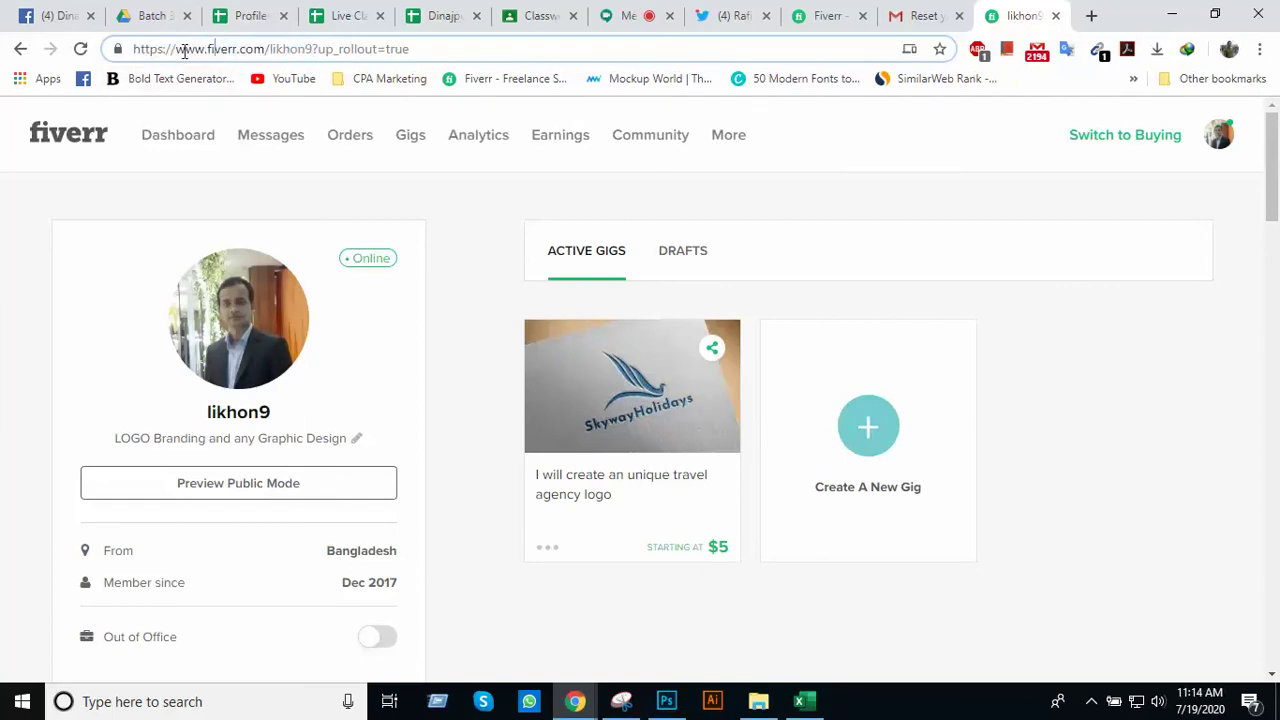
pyautogui.moveTo(175, 50); pyautogui.dragTo(313, 48)
pyautogui.hotkey('ctrl', 'c')
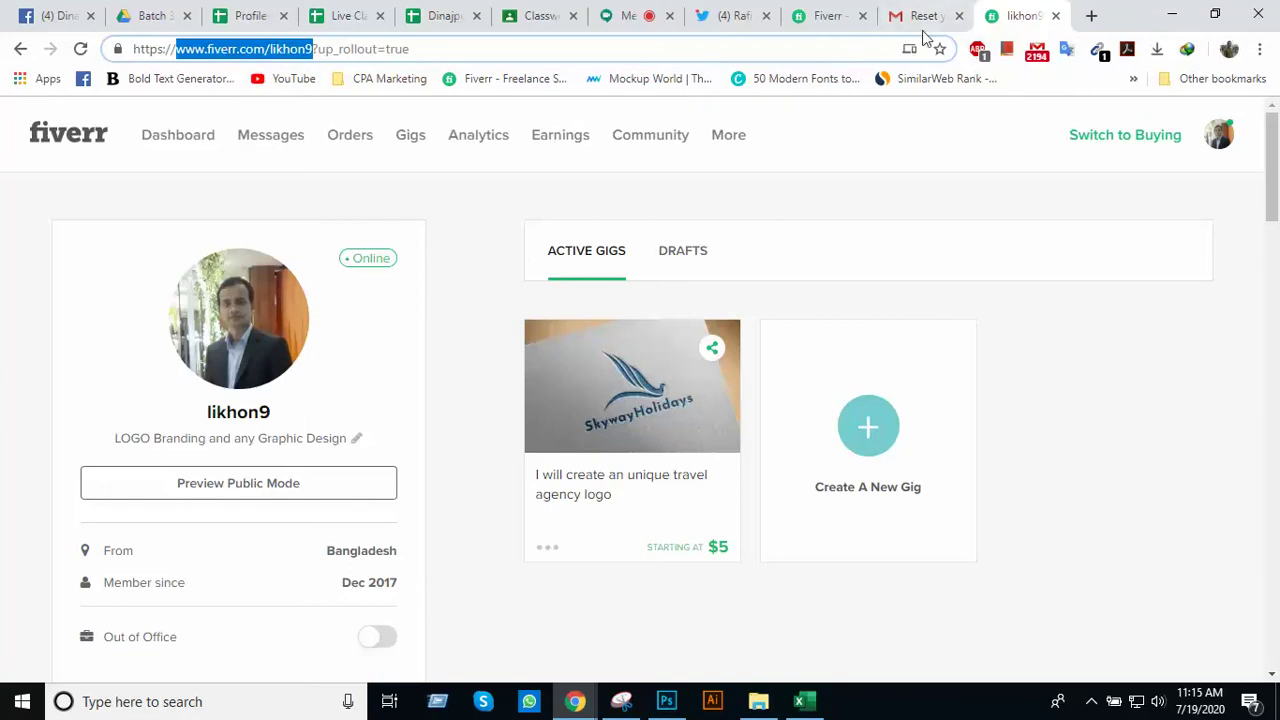
pyautogui.click(732, 22)
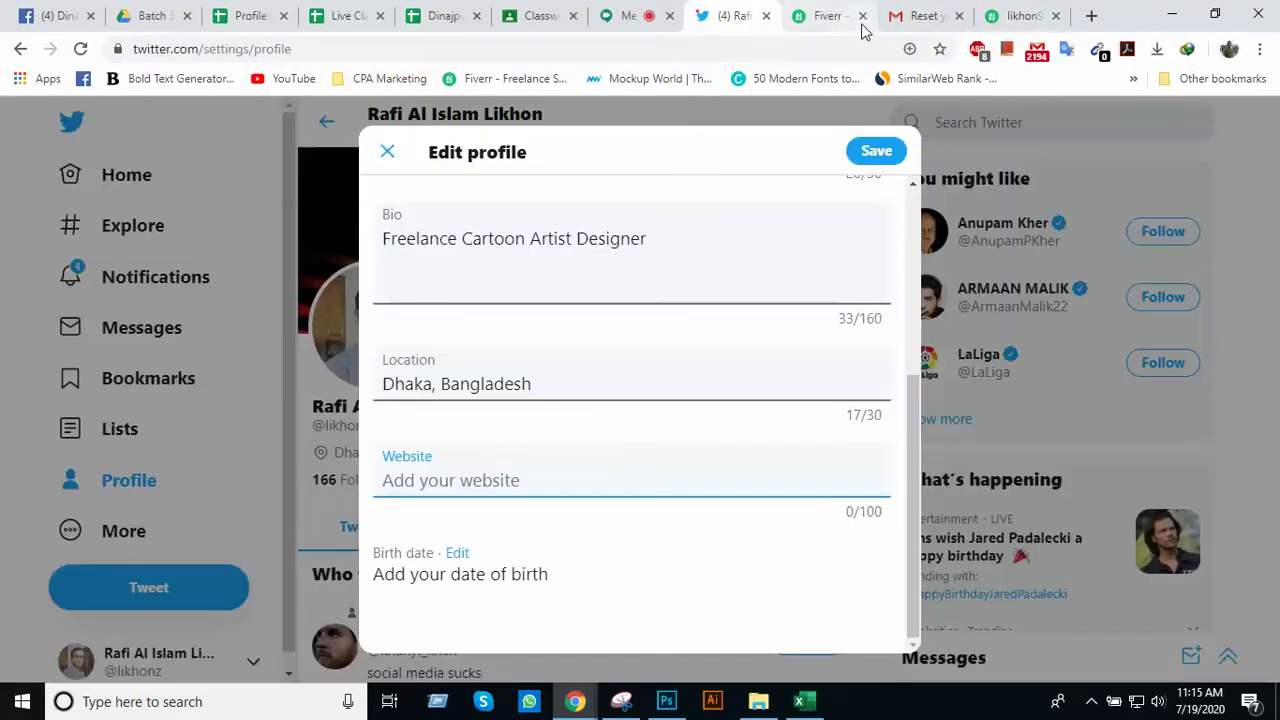
# Close the extra Fiverr, Gmail reset email, and Fiverr profile tabs.
pyautogui.click(862, 17)
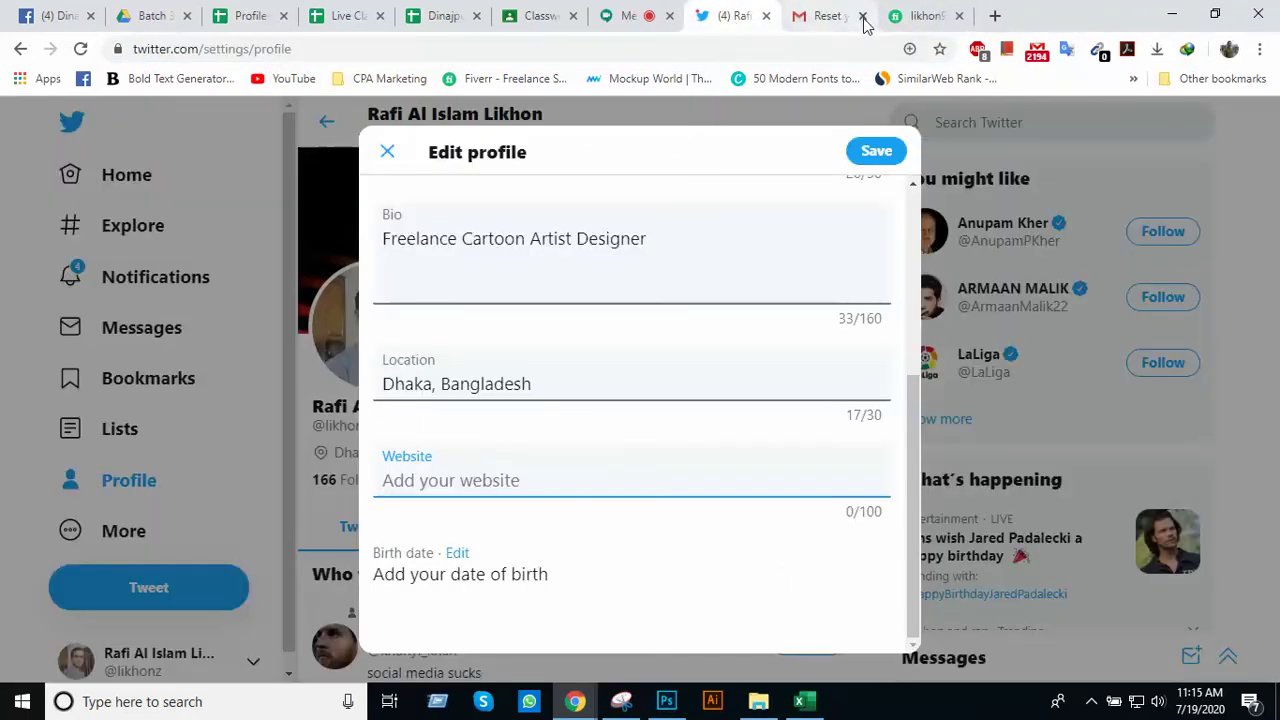
pyautogui.click(863, 17)
pyautogui.click(863, 17)
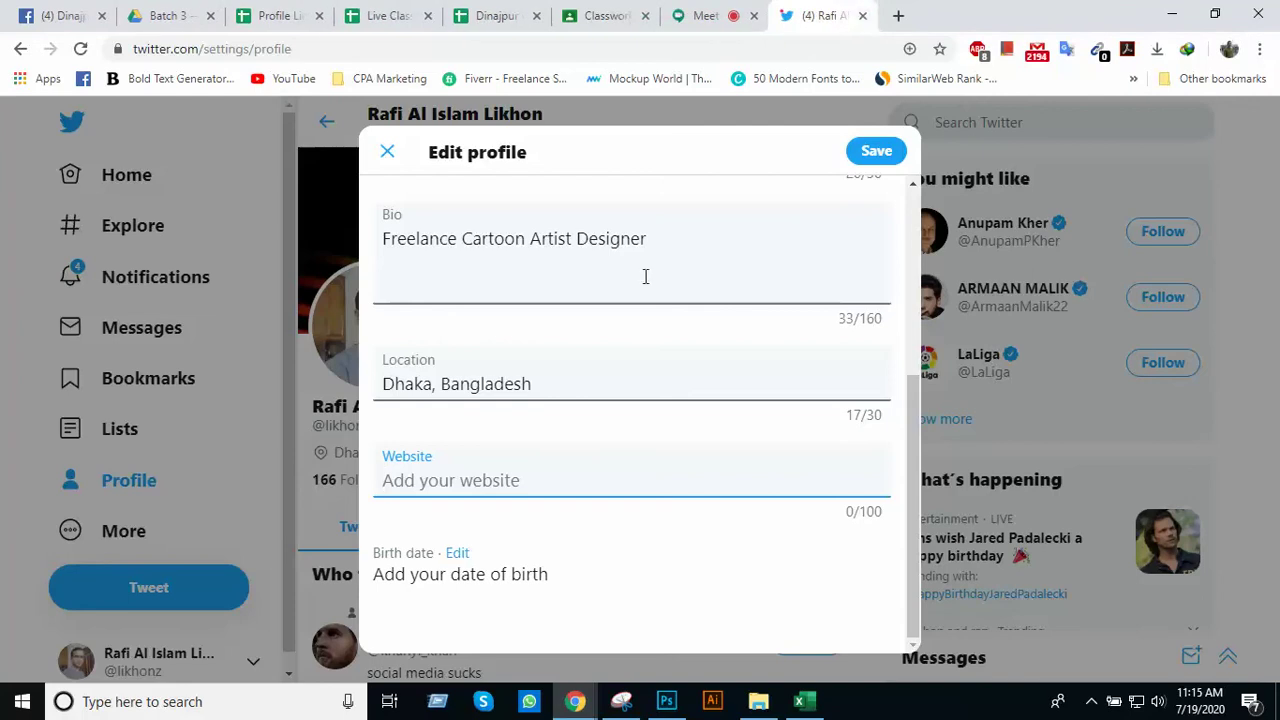
pyautogui.click(420, 483)
pyautogui.hotkey('ctrl', 'v')
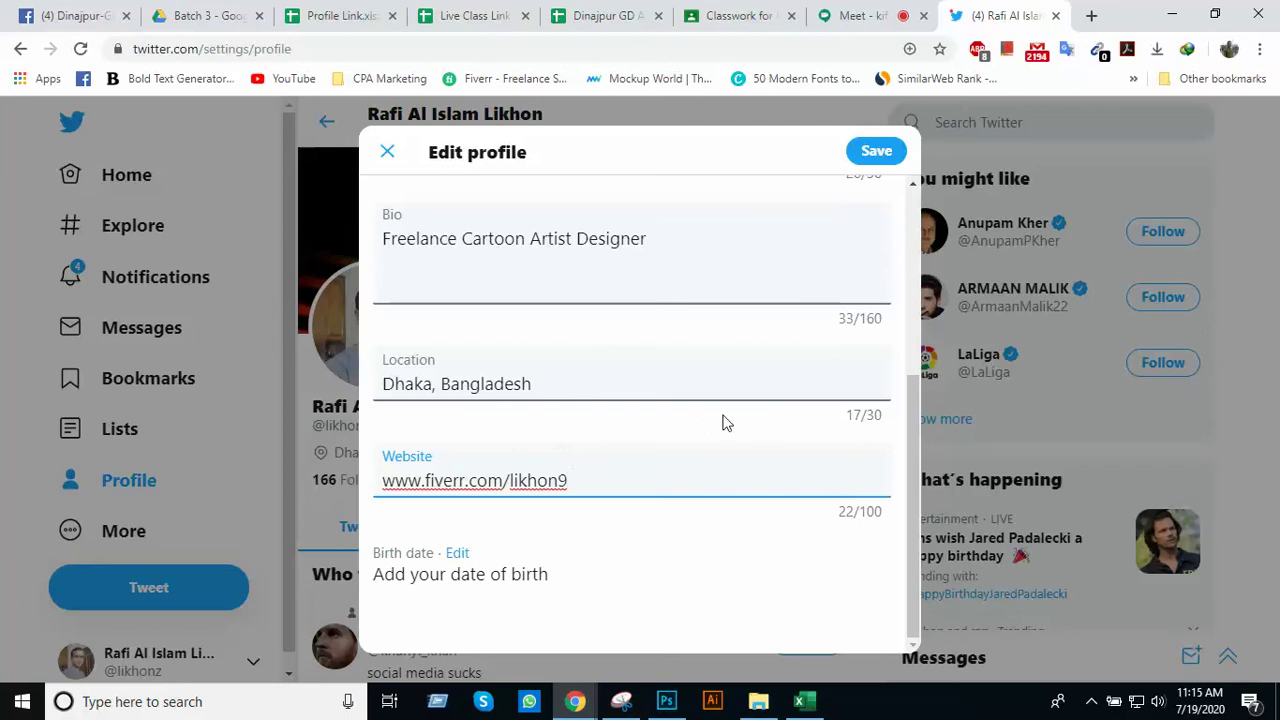
pyautogui.scroll(3, 523, 537)
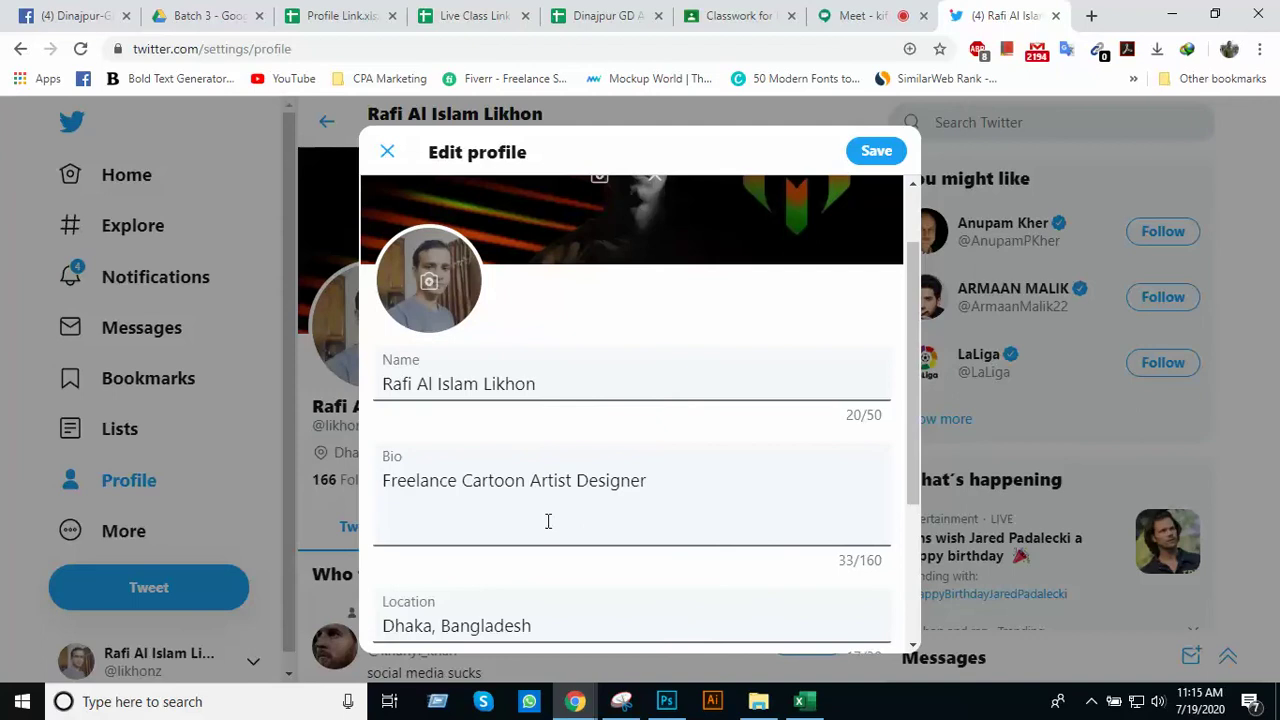
pyautogui.click(888, 151)
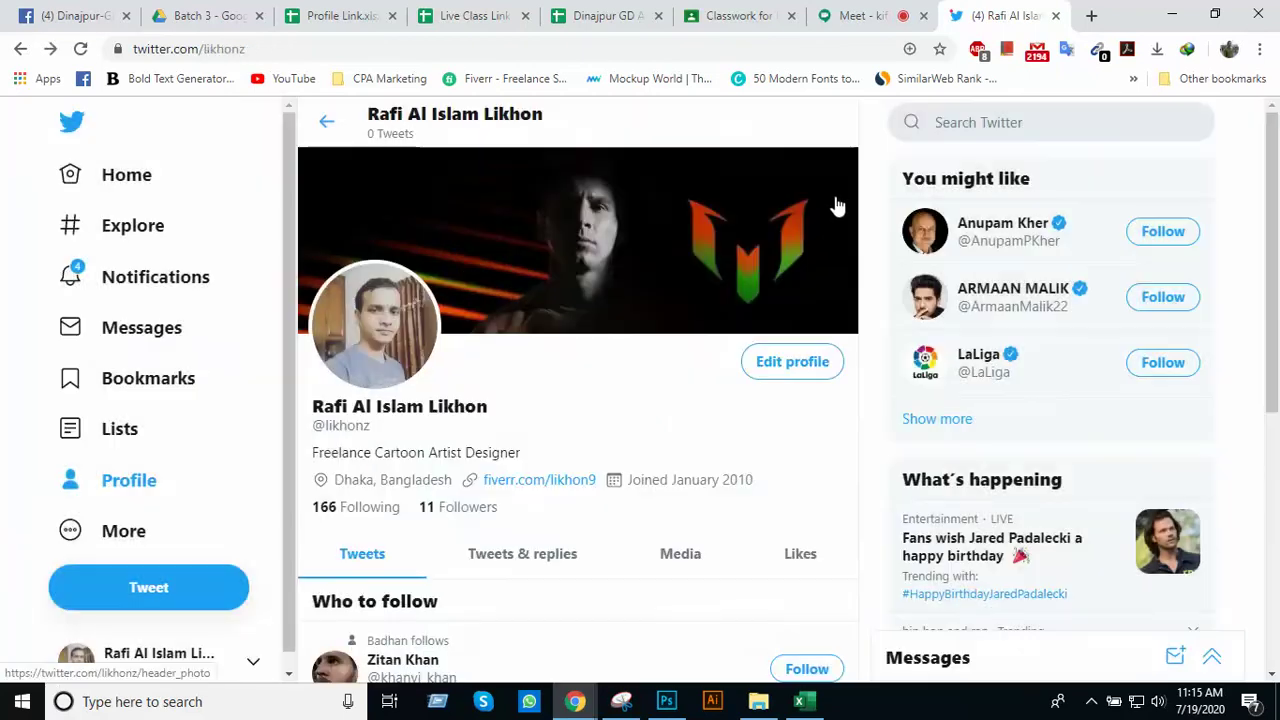
pyautogui.scroll(-4, 678, 399)
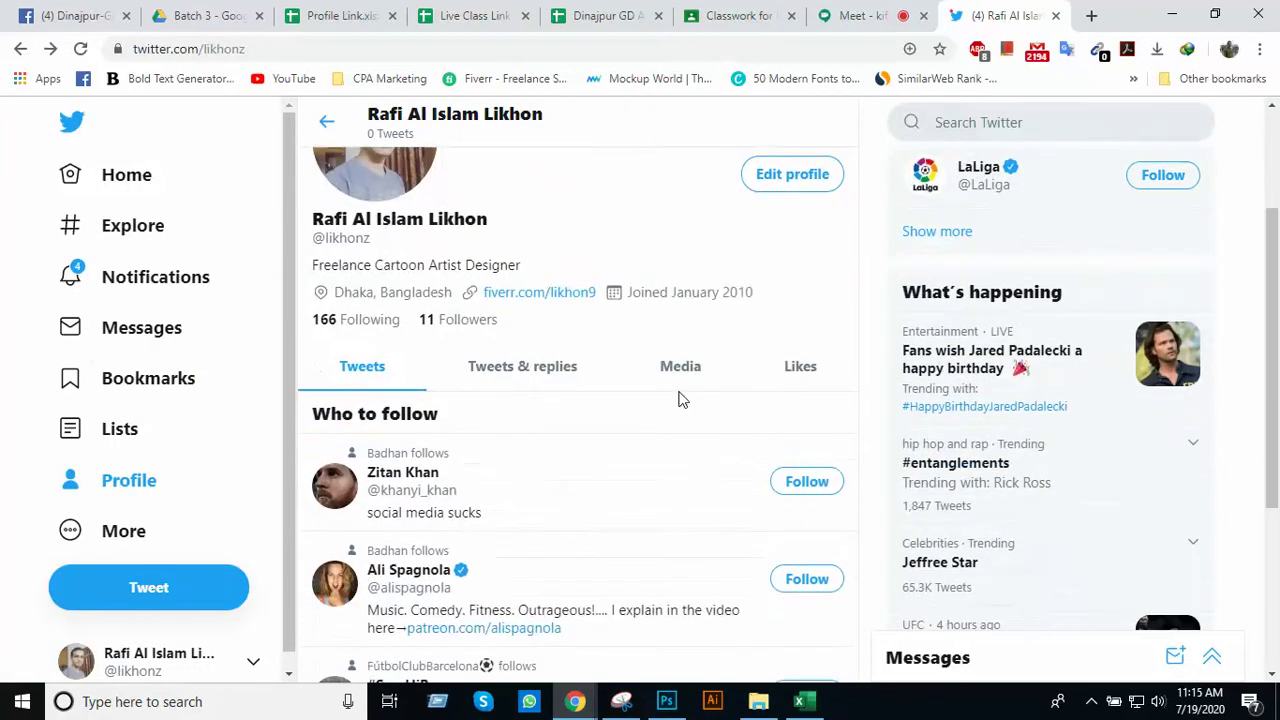
pyautogui.scroll(4, 678, 399)
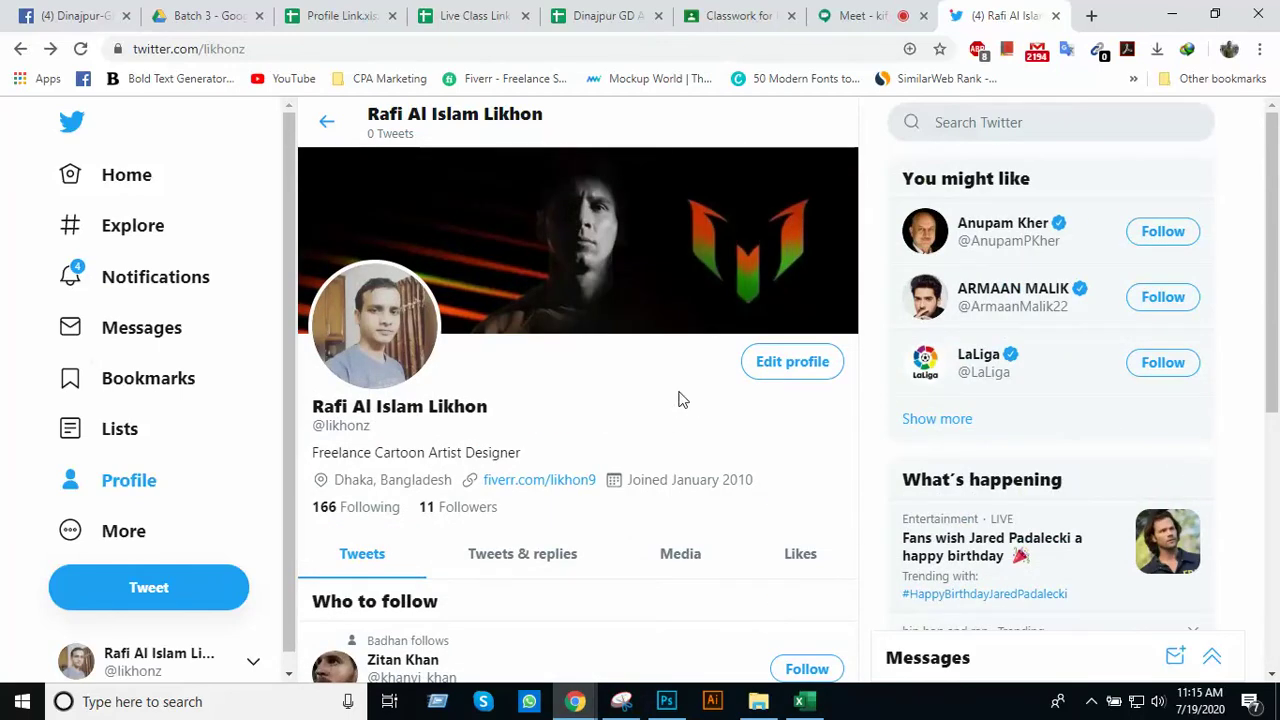
pyautogui.scroll(-3, 678, 399)
pyautogui.scroll(3, 680, 397)
pyautogui.click(330, 48)
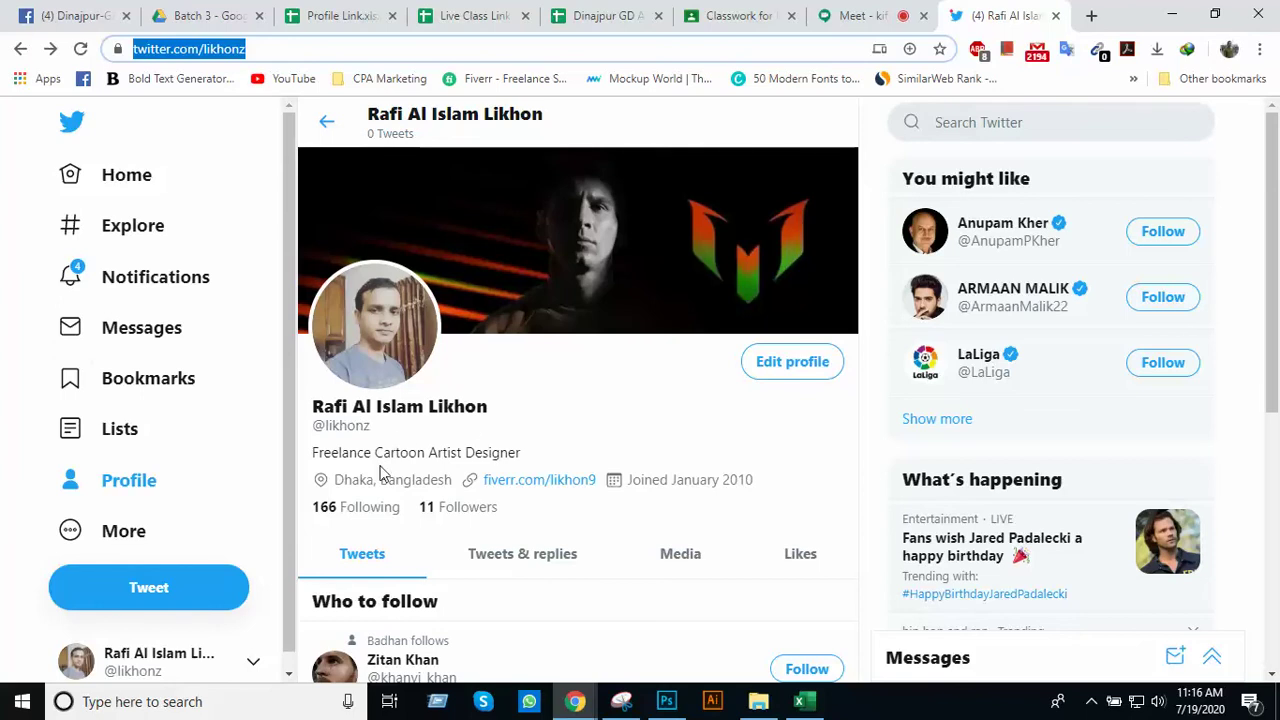
pyautogui.moveTo(314, 452); pyautogui.dragTo(452, 481)
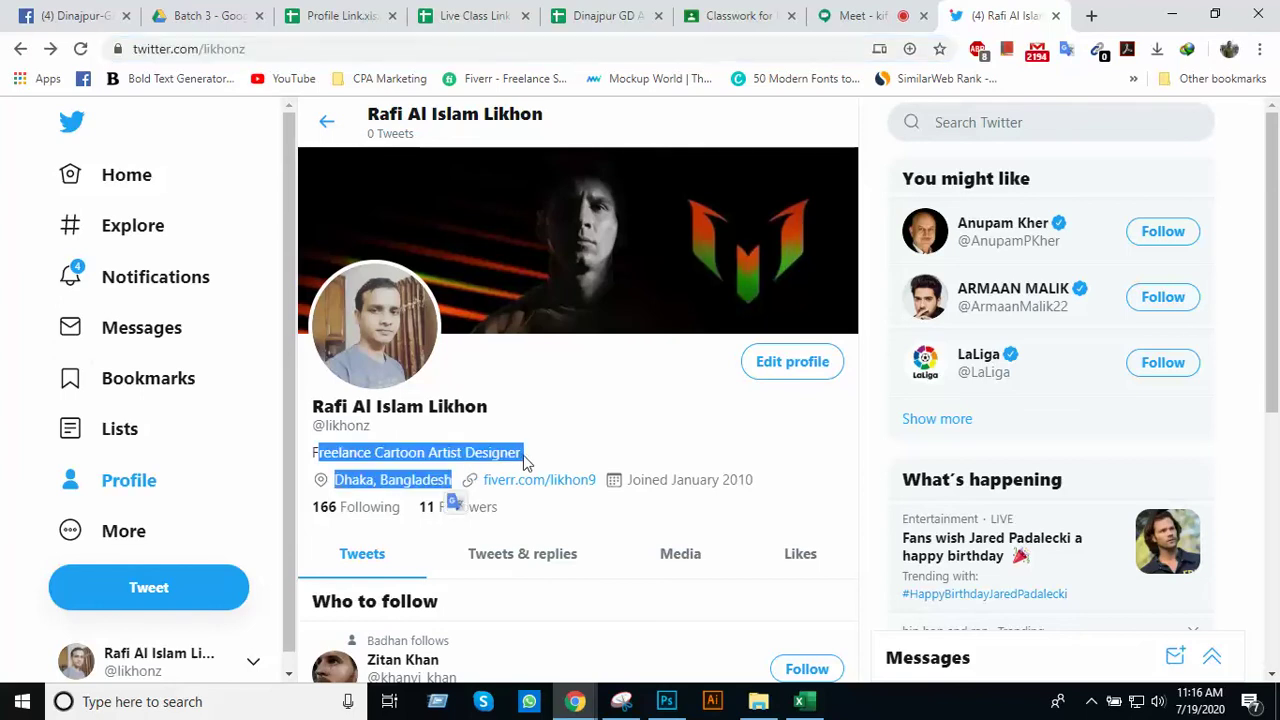
pyautogui.click(371, 478)
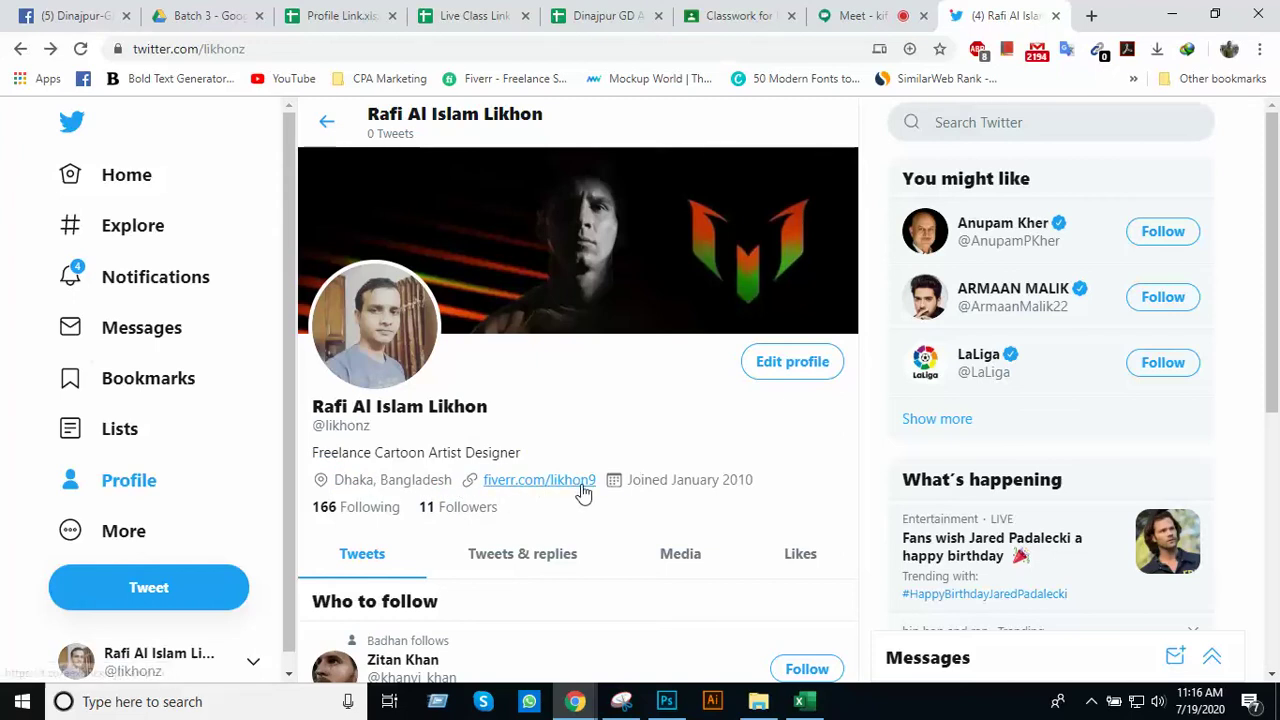
pyautogui.moveTo(629, 480); pyautogui.dragTo(759, 500)
pyautogui.click(759, 495)
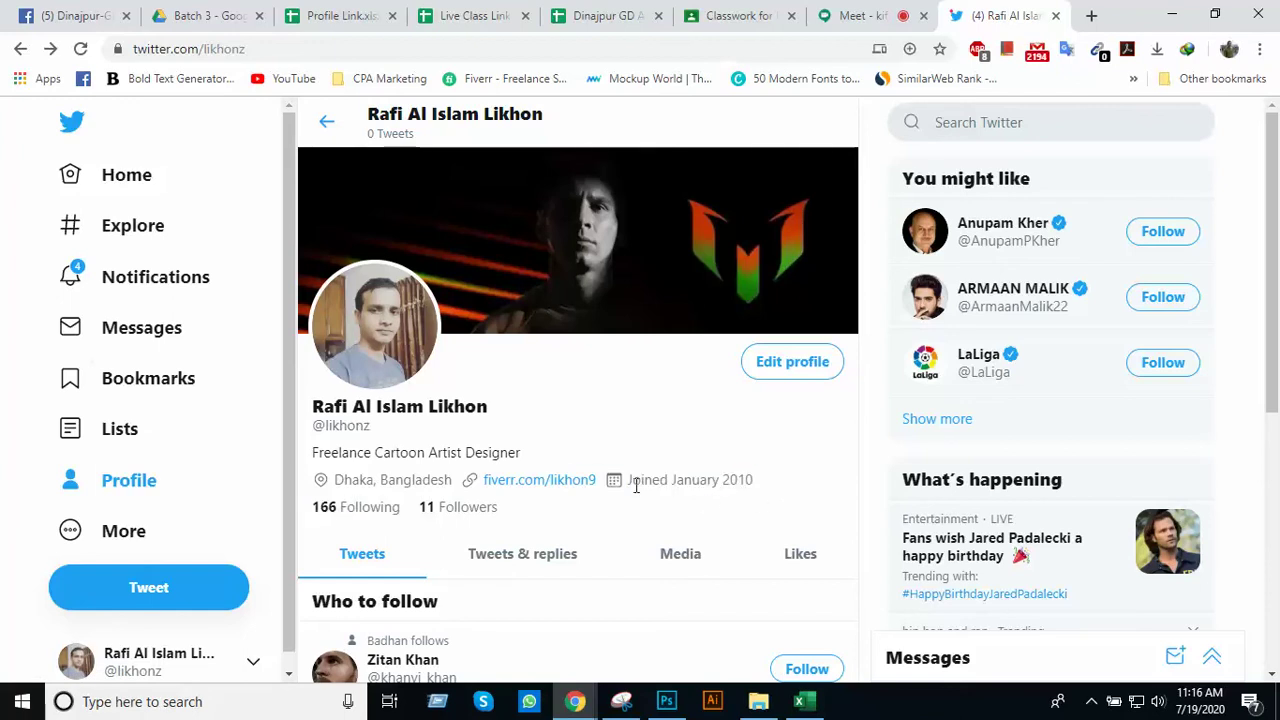
pyautogui.moveTo(702, 482); pyautogui.dragTo(757, 484)
pyautogui.click(688, 504)
pyautogui.moveTo(629, 480); pyautogui.dragTo(754, 487)
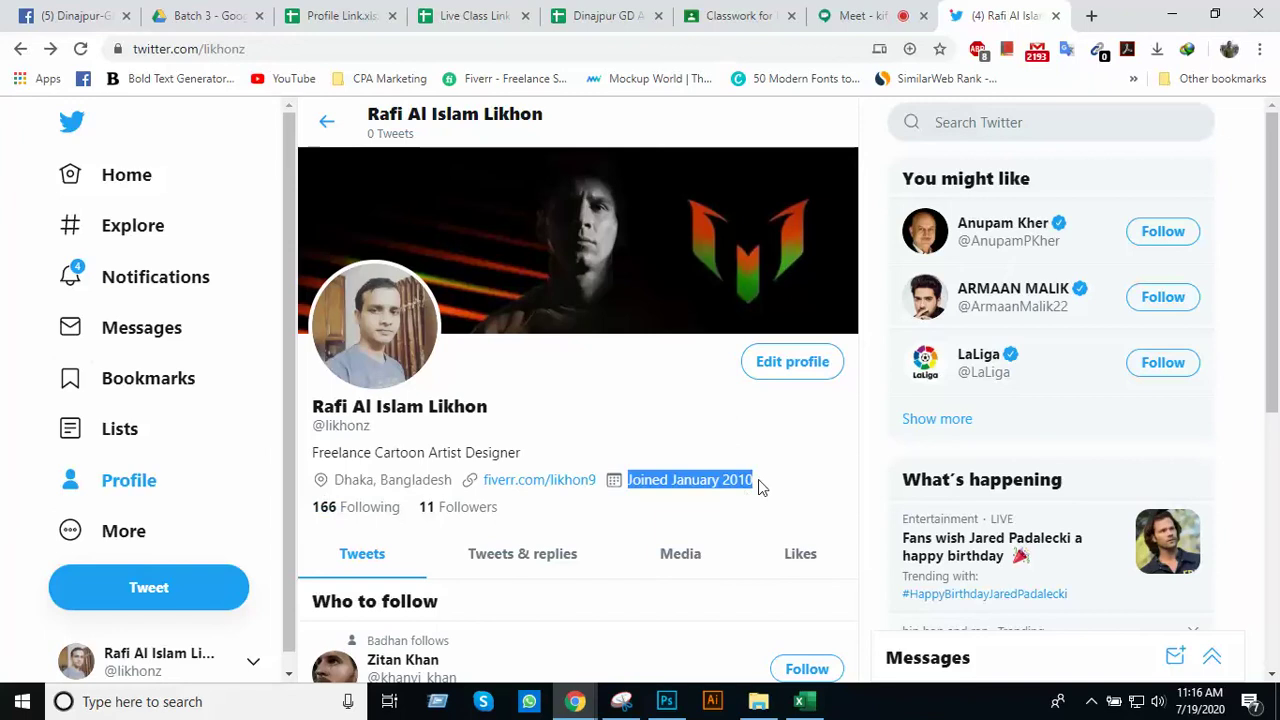
pyautogui.click(762, 488)
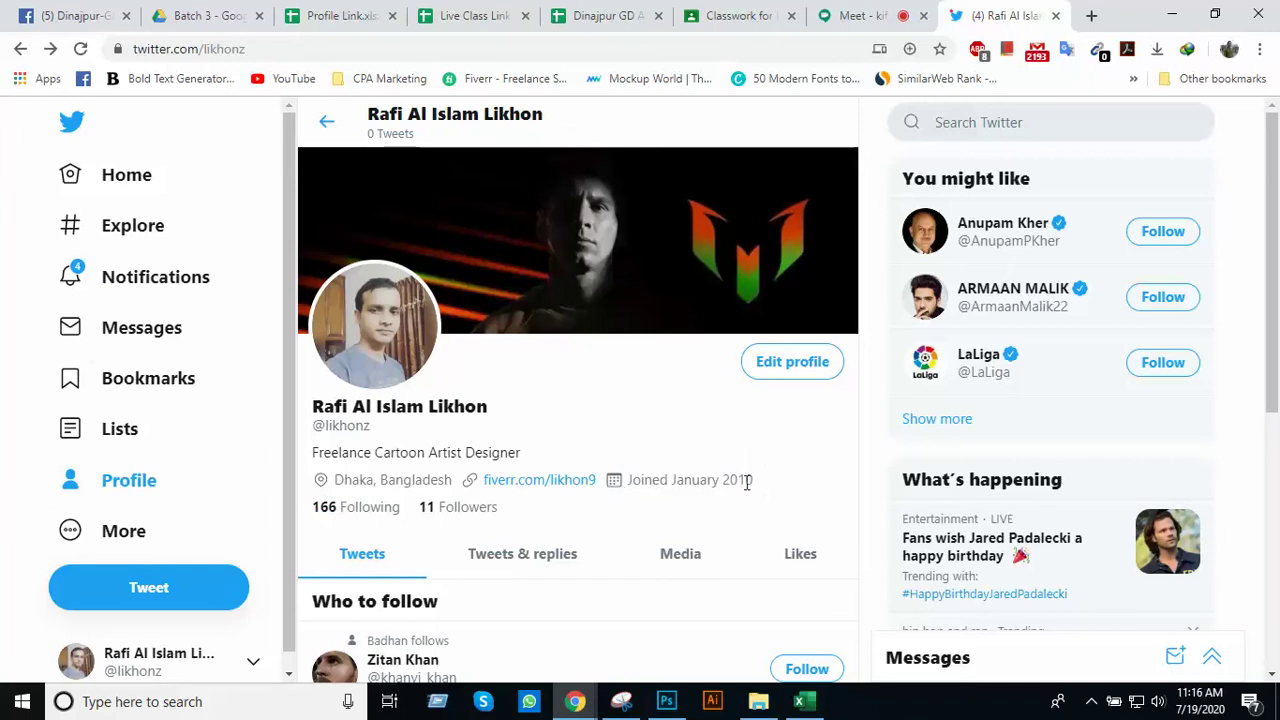
# Look over the Twitter profile, select its twitter.com/likhonz address, and go to the Meet tab.
pyautogui.scroll(-2, 591, 480)
pyautogui.scroll(1, 591, 480)
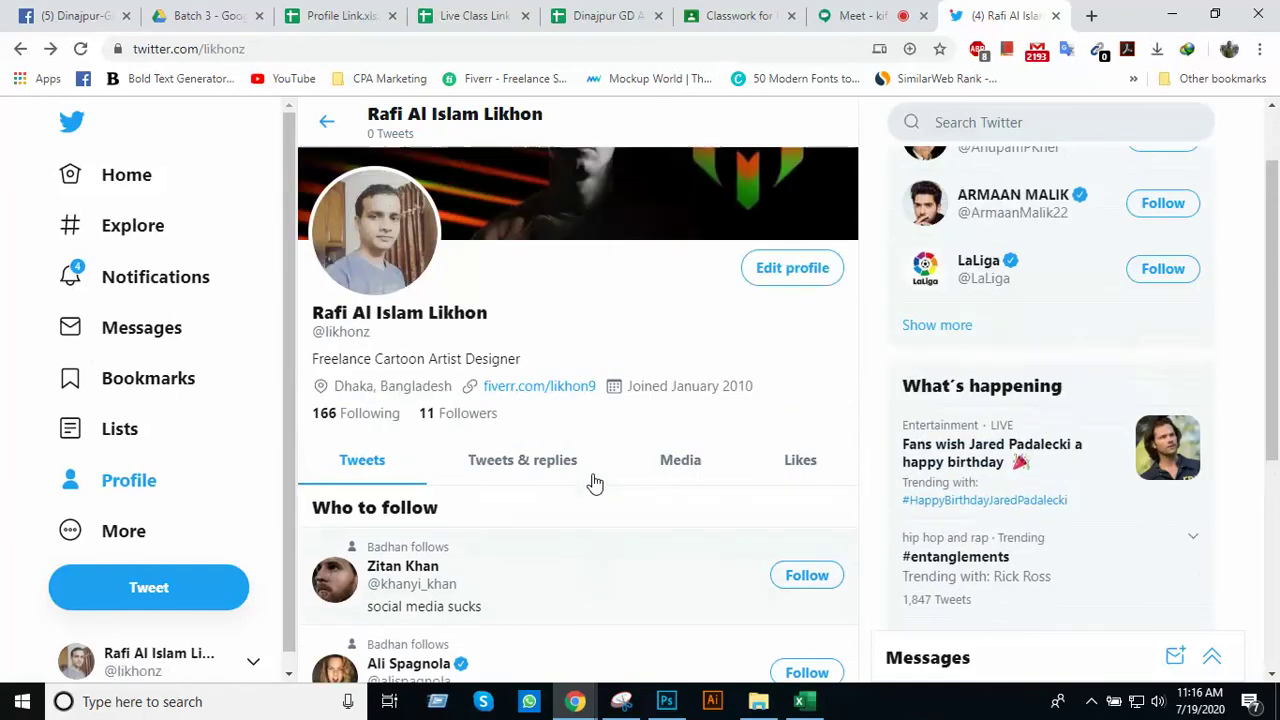
pyautogui.scroll(1, 451, 470)
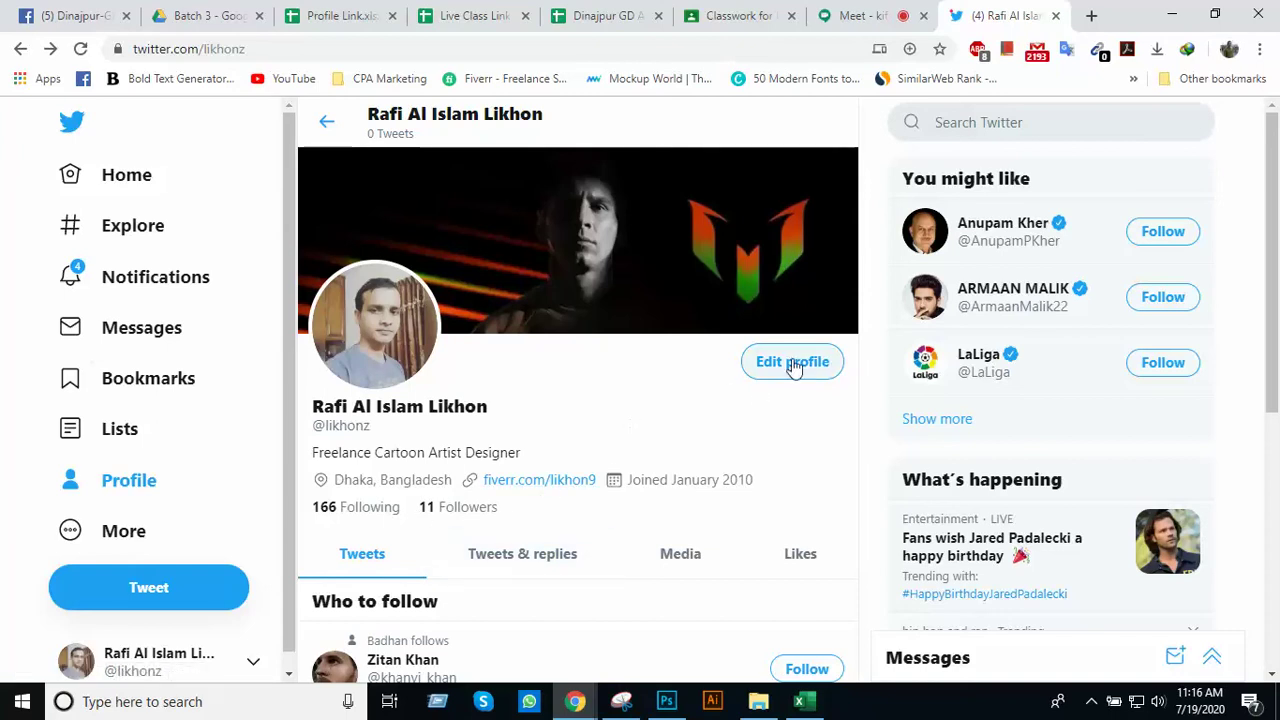
pyautogui.scroll(-1, 689, 448)
pyautogui.scroll(-2, 689, 448)
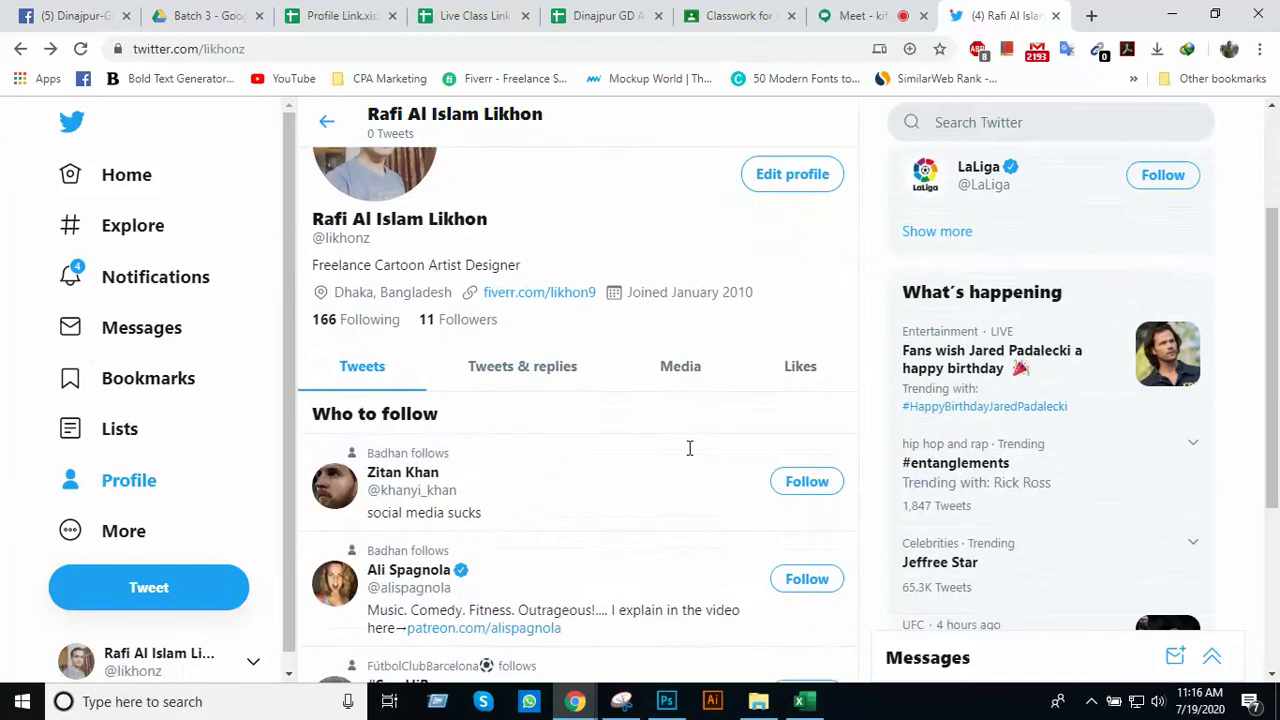
pyautogui.scroll(2, 686, 449)
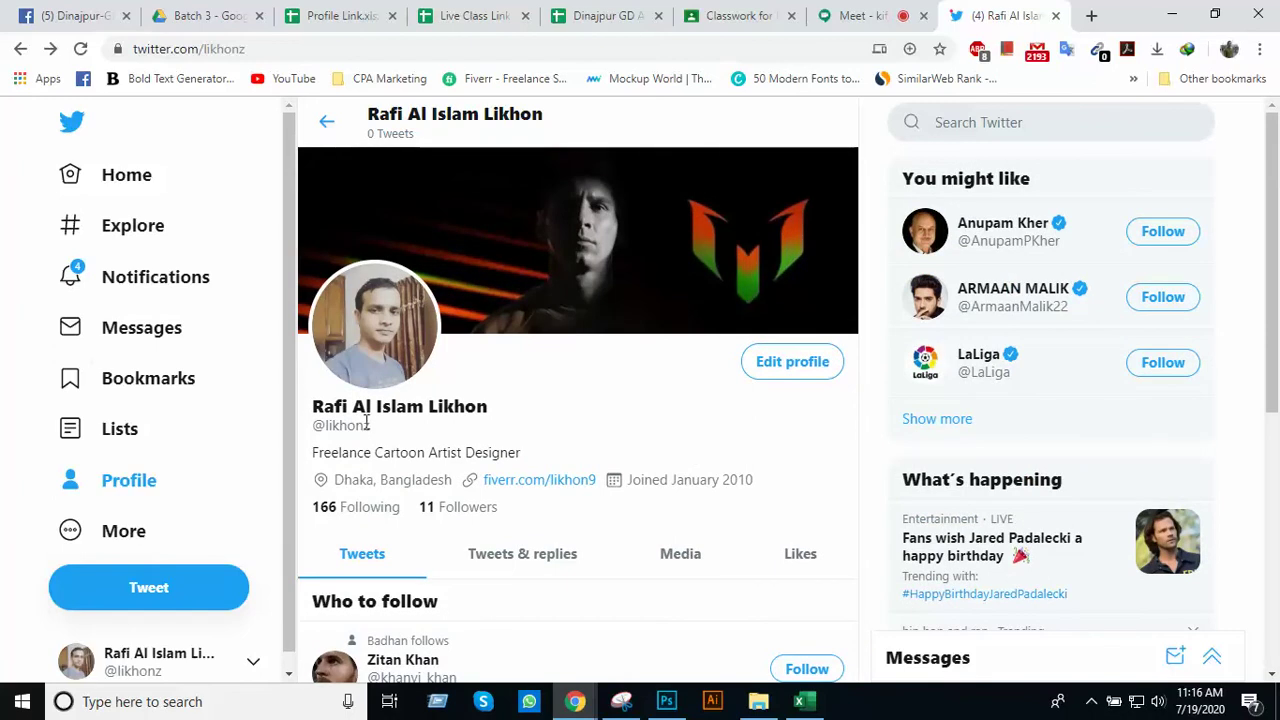
pyautogui.scroll(-1, 586, 326)
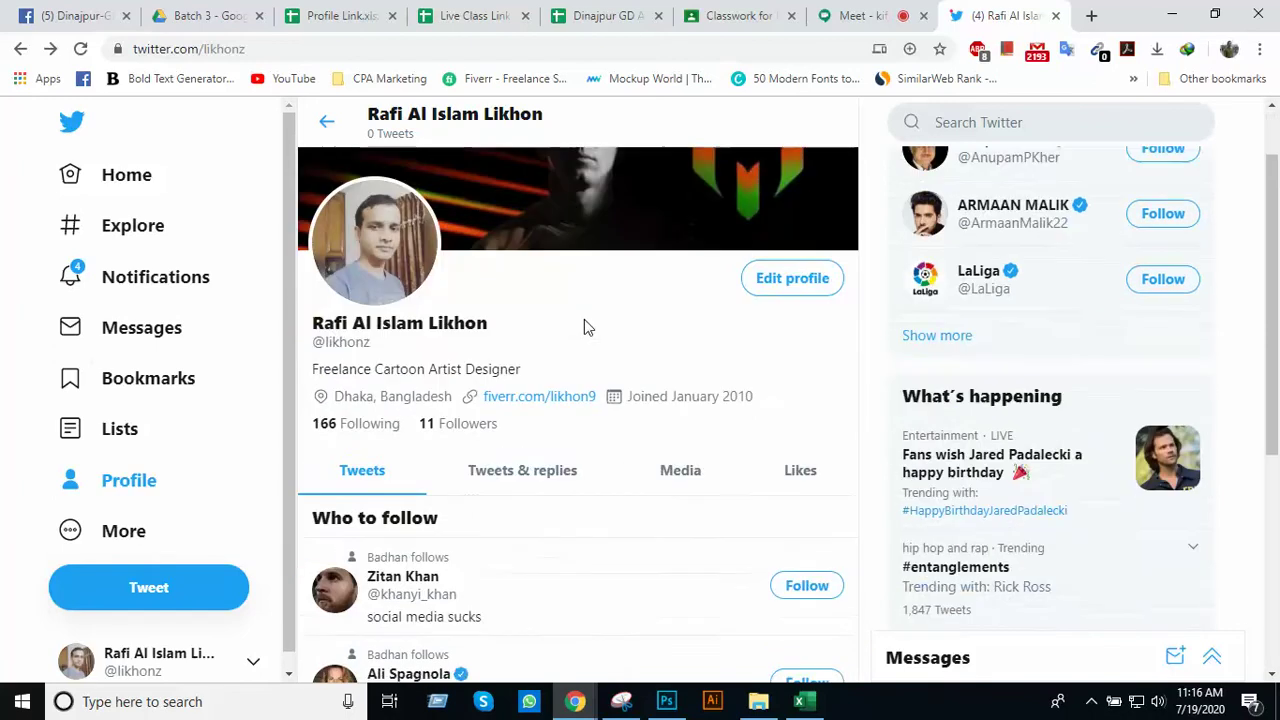
pyautogui.scroll(-2, 586, 326)
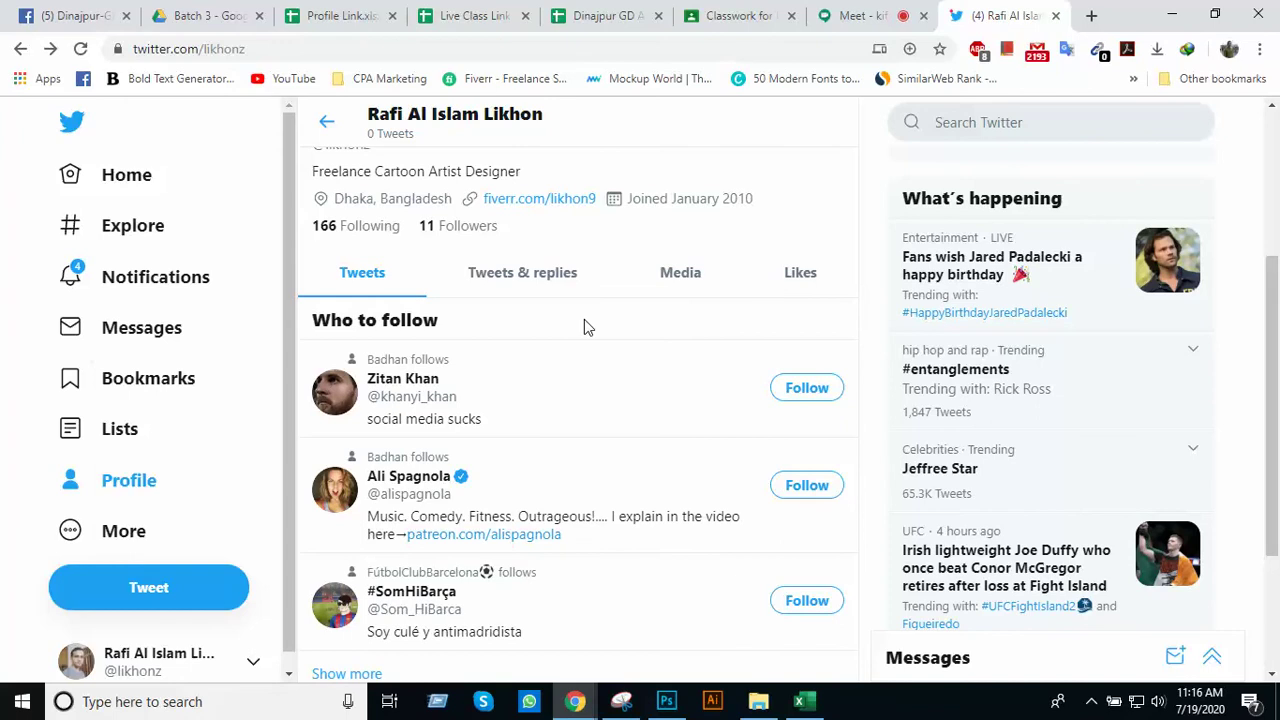
pyautogui.scroll(3, 597, 332)
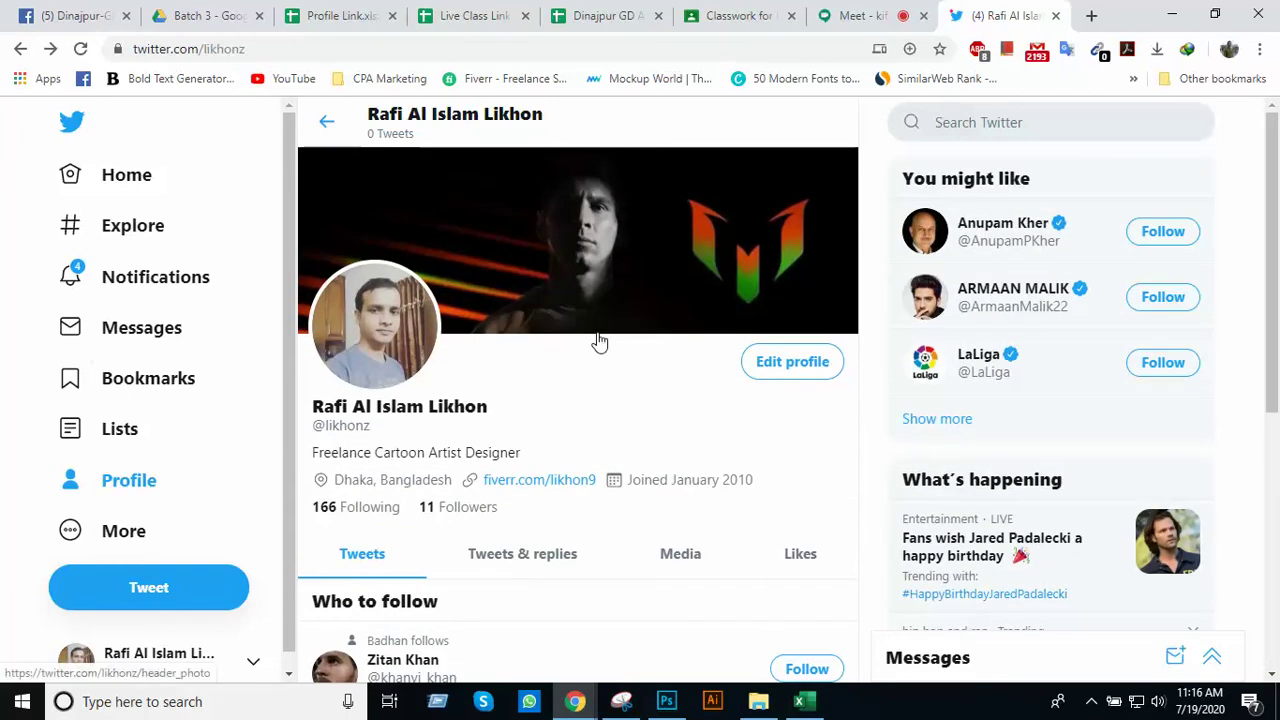
pyautogui.scroll(-5, 602, 343)
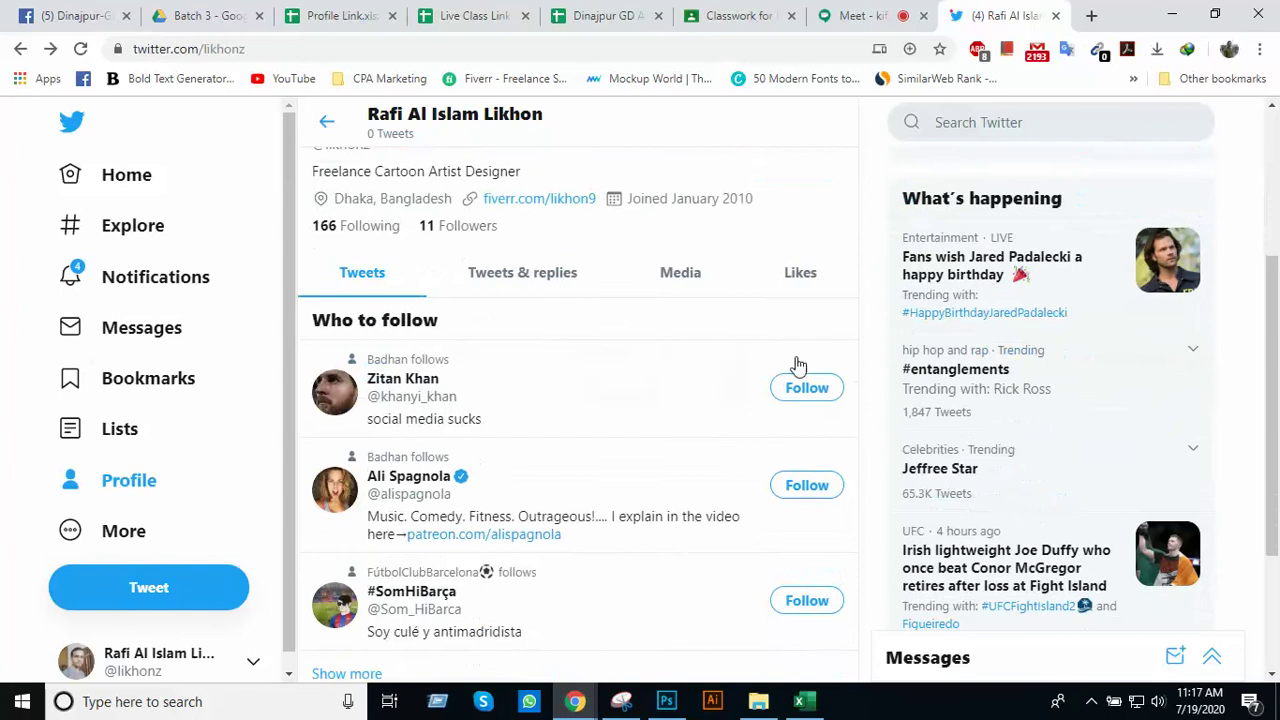
pyautogui.scroll(5, 637, 374)
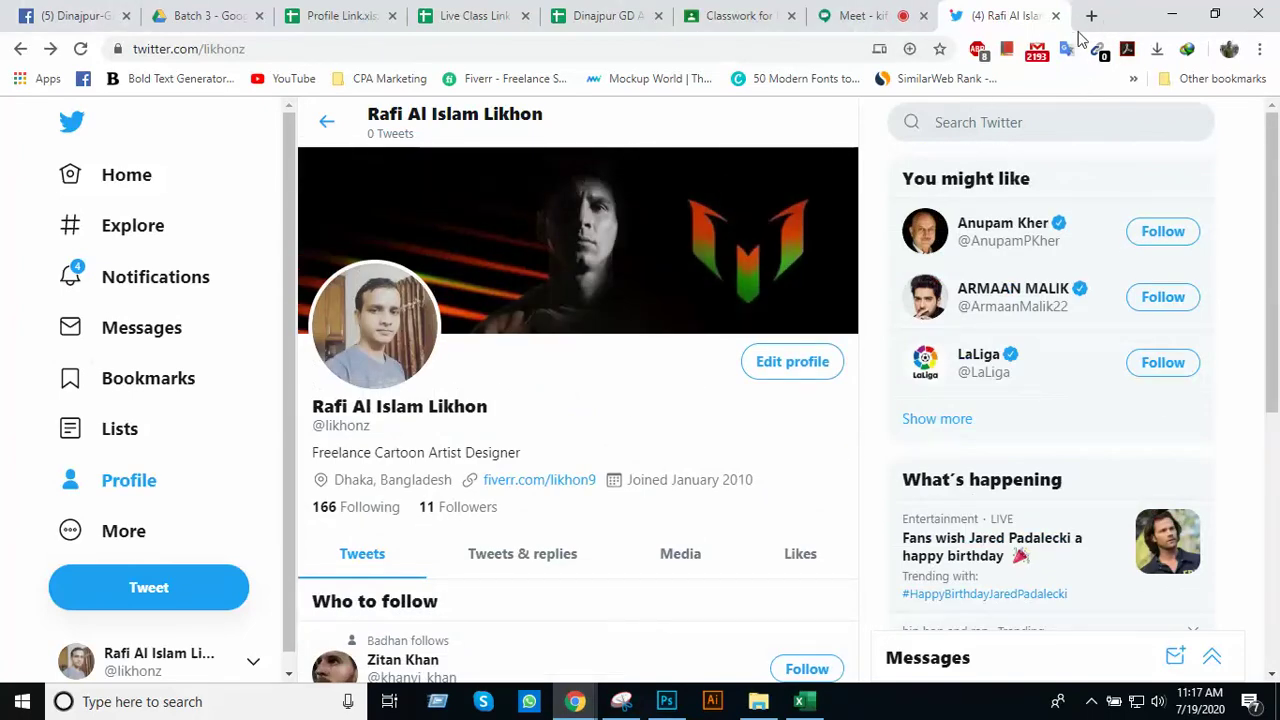
pyautogui.scroll(-2, 608, 490)
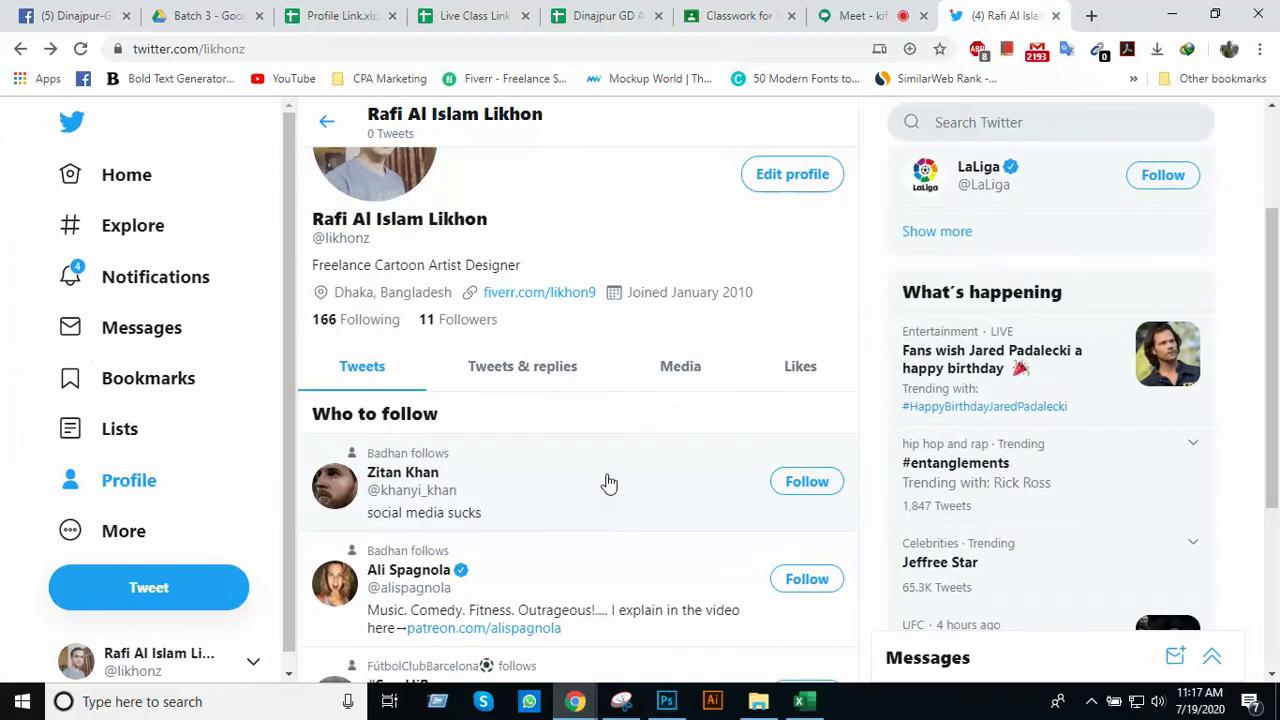
pyautogui.scroll(-1, 686, 397)
pyautogui.scroll(1, 686, 397)
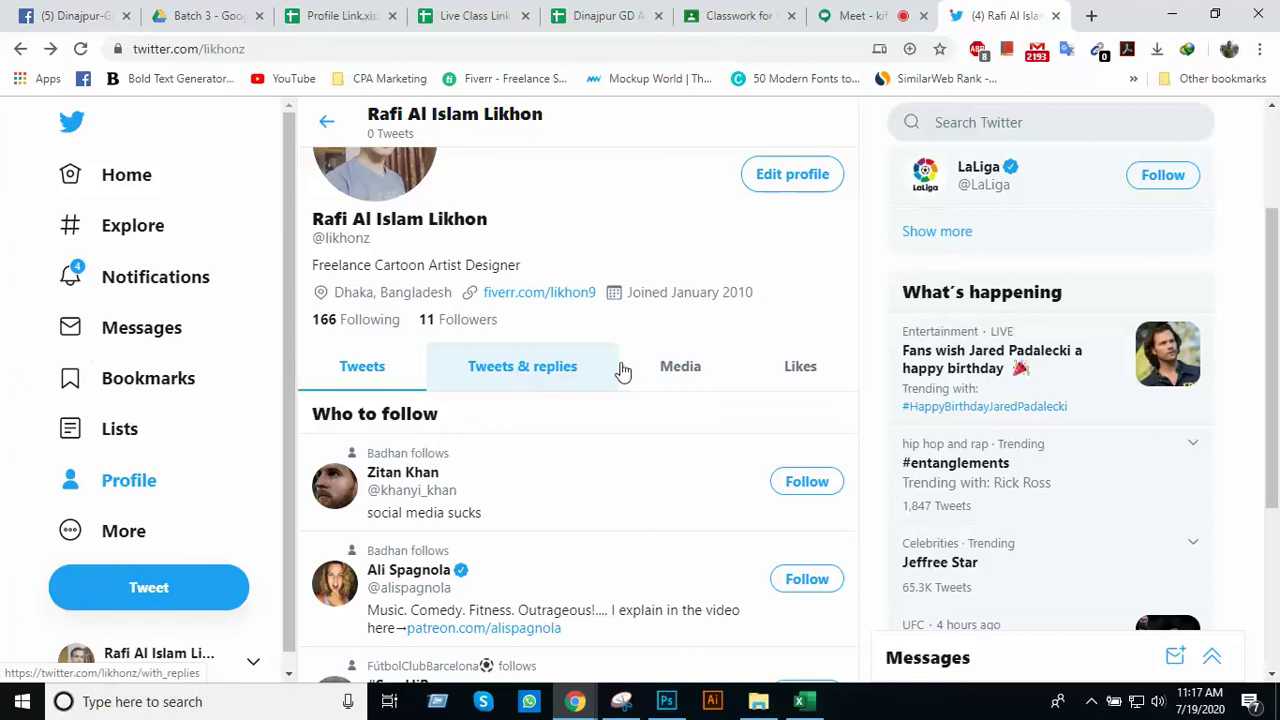
pyautogui.scroll(-2, 557, 374)
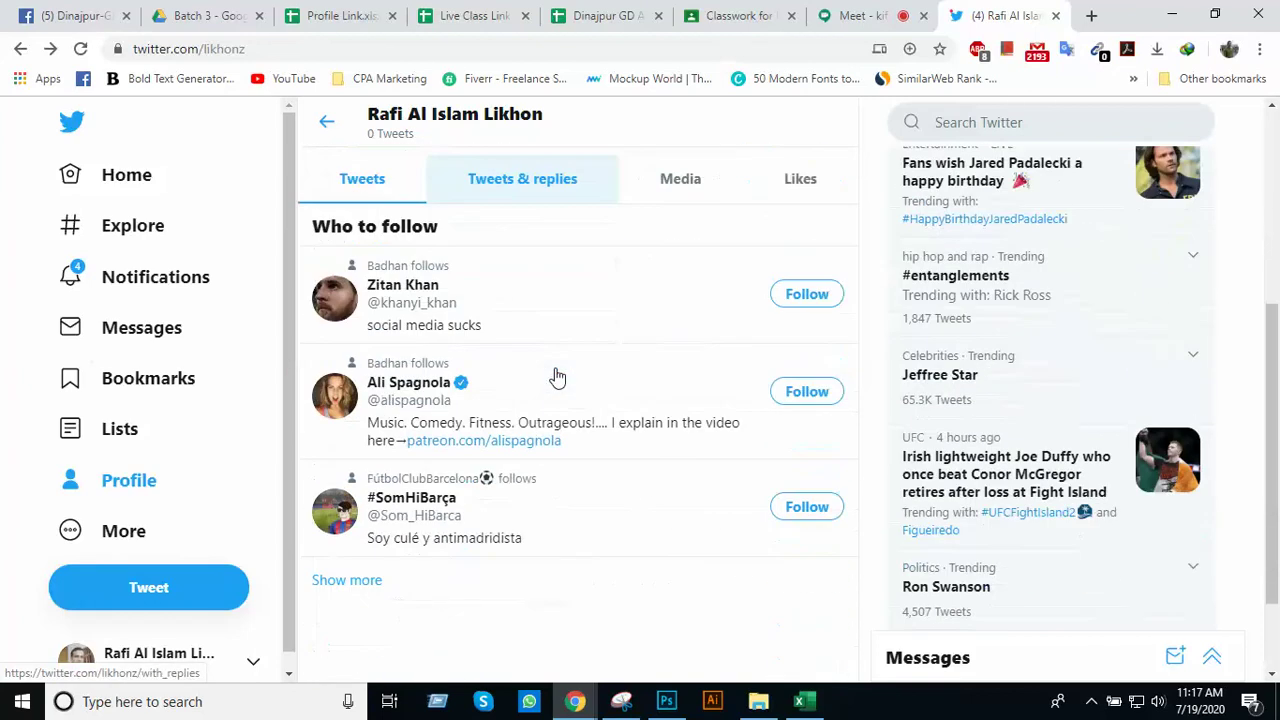
pyautogui.scroll(4, 557, 376)
pyautogui.scroll(-2, 420, 472)
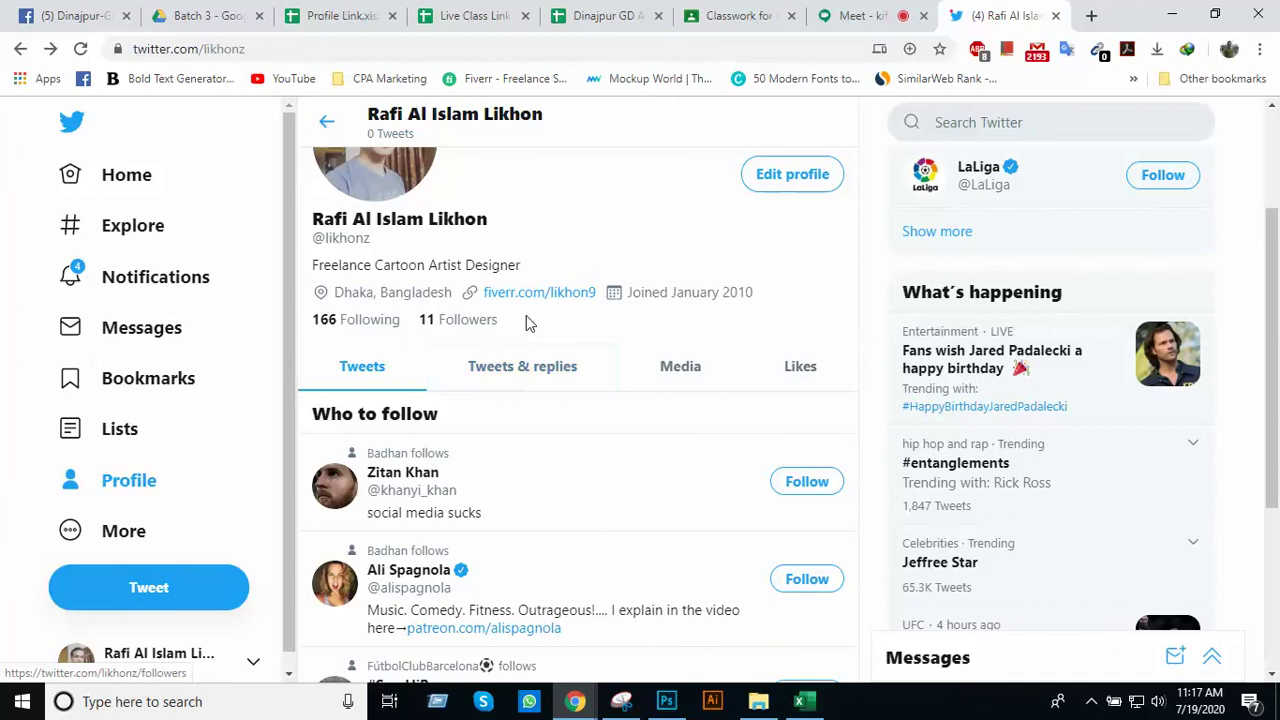
pyautogui.scroll(2, 563, 383)
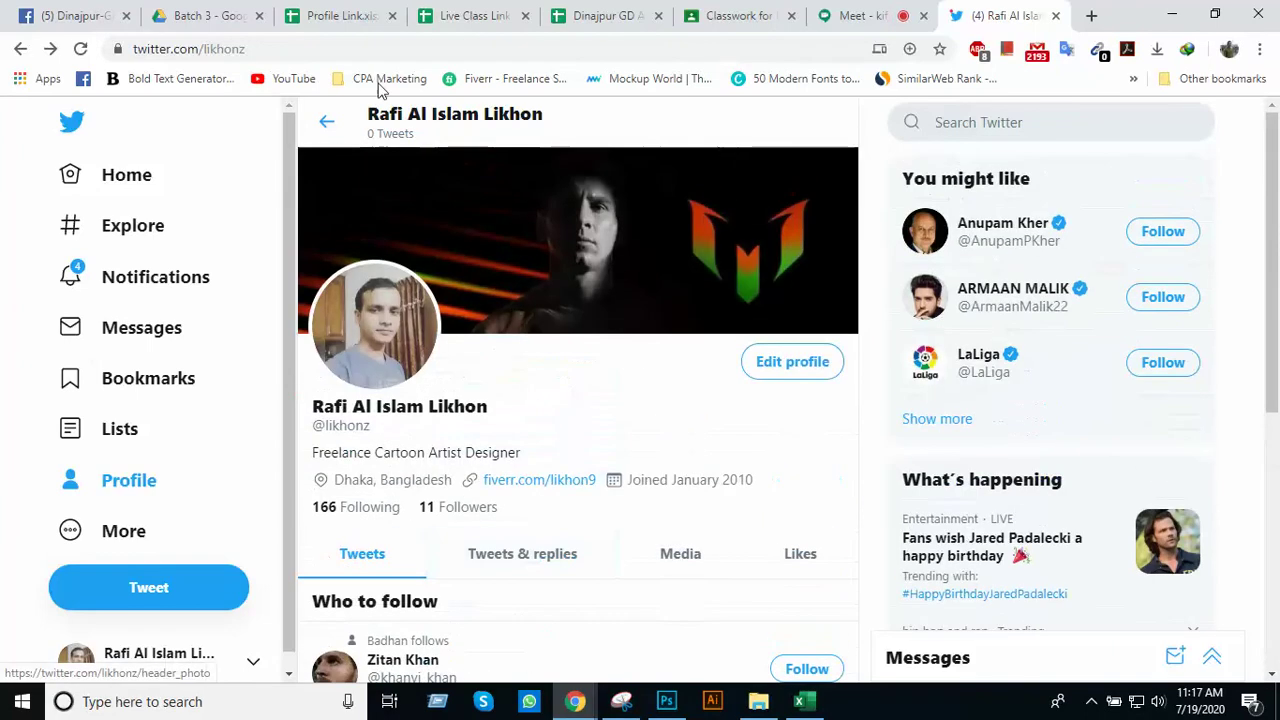
pyautogui.click(364, 56)
pyautogui.hotkey('ctrl', 'c')
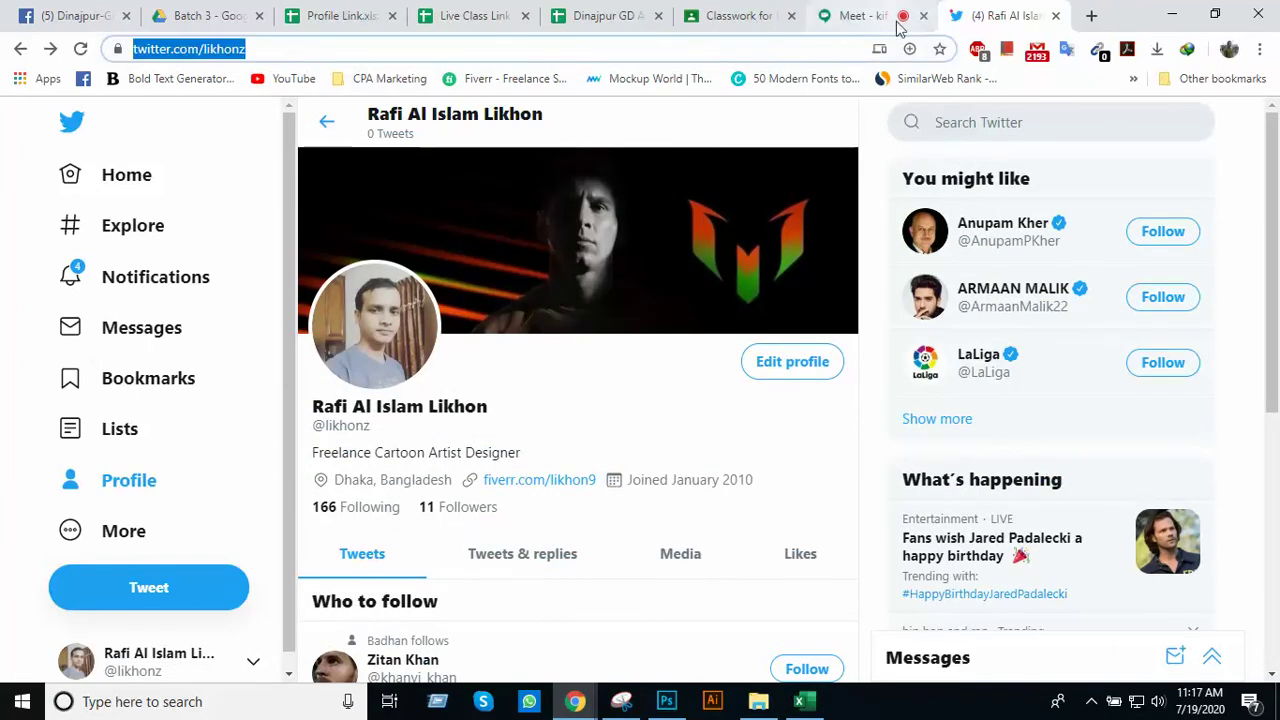
pyautogui.click(872, 18)
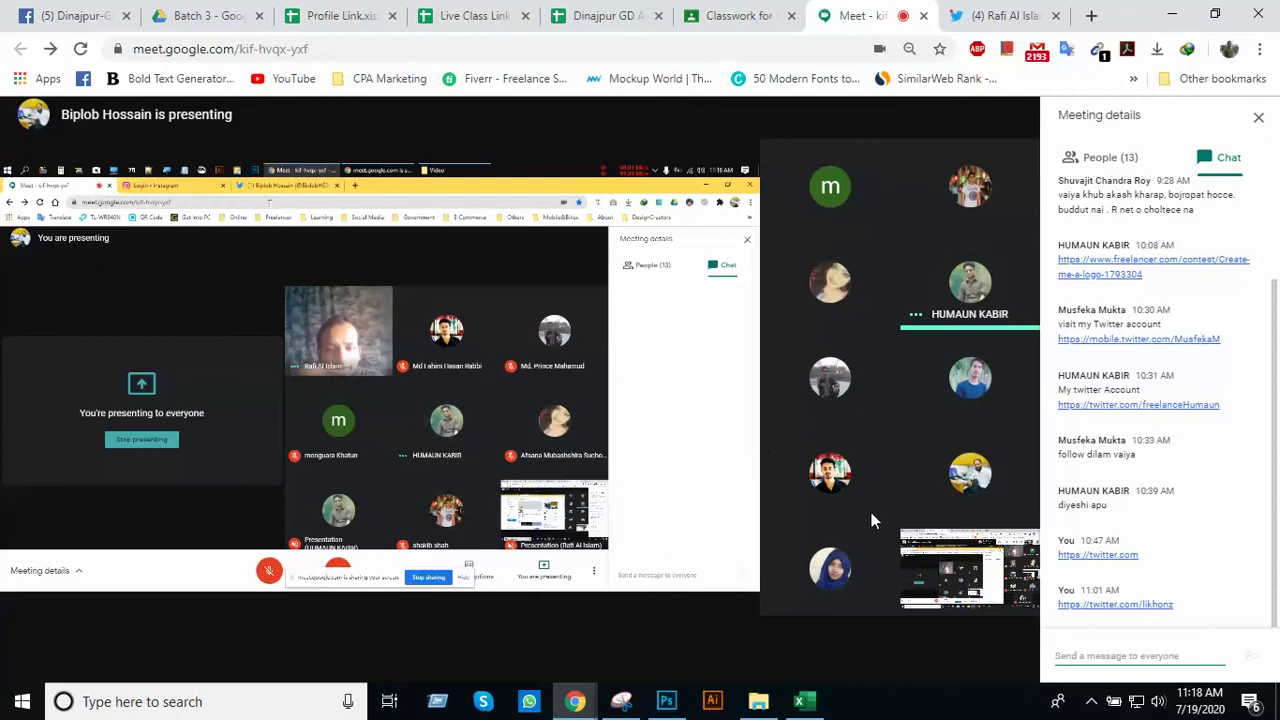
# Paste the twitter.com/likhonz link into the Meet chat and send it to everyone.
pyautogui.click(1081, 655)
pyautogui.hotkey('ctrl', 'v')
pyautogui.press('Return')
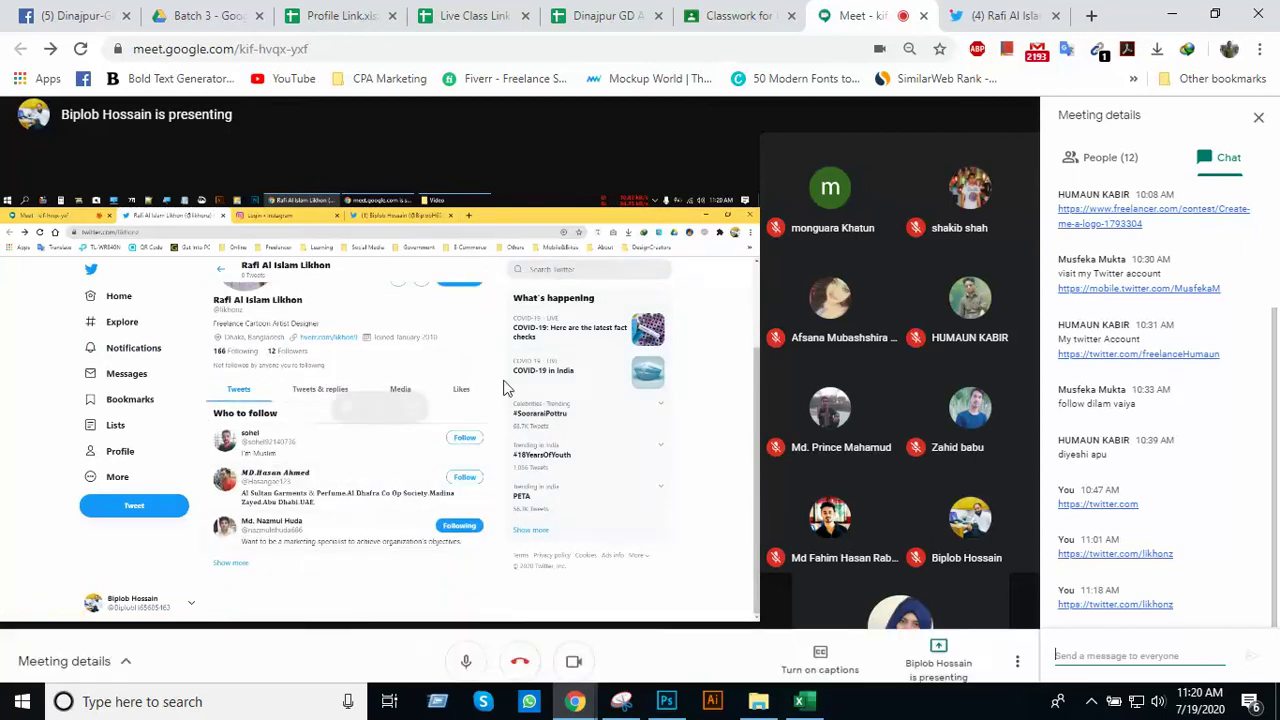
# Minimize Chrome and navigate File Explorer to the Dinajpur Batch 3 folder, checking Day 34.
pyautogui.click(1171, 14)
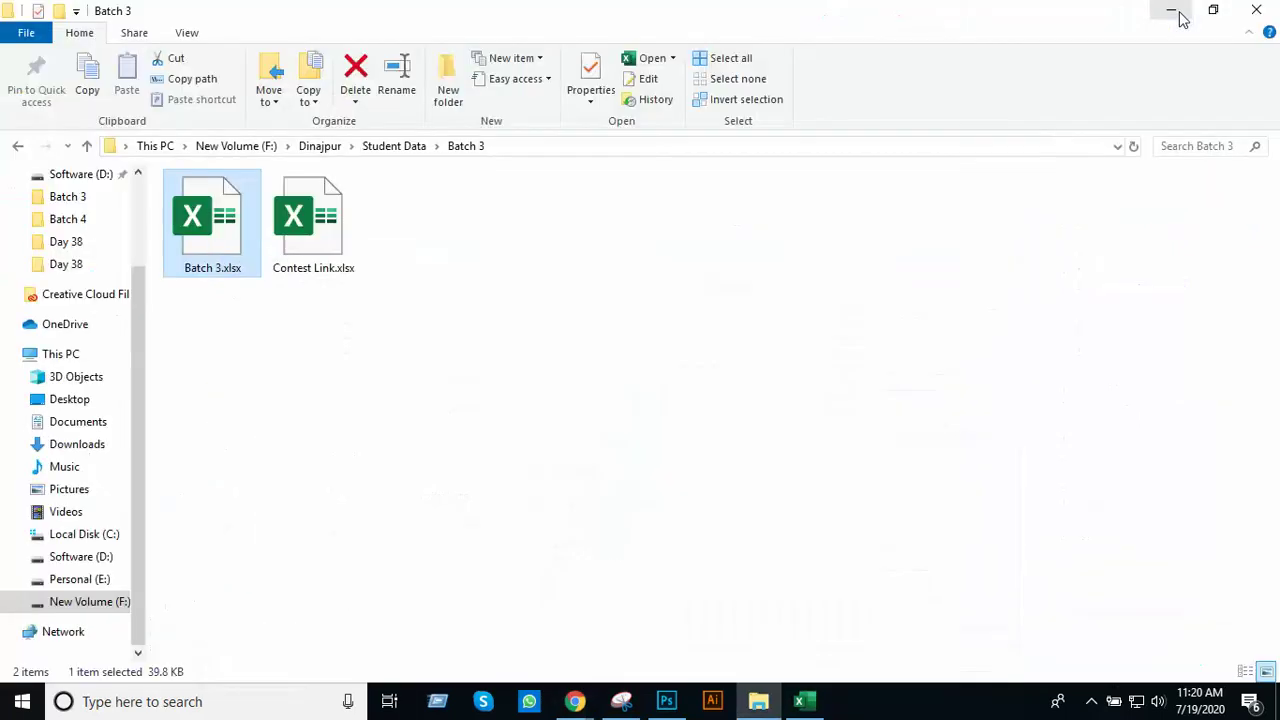
pyautogui.click(382, 147)
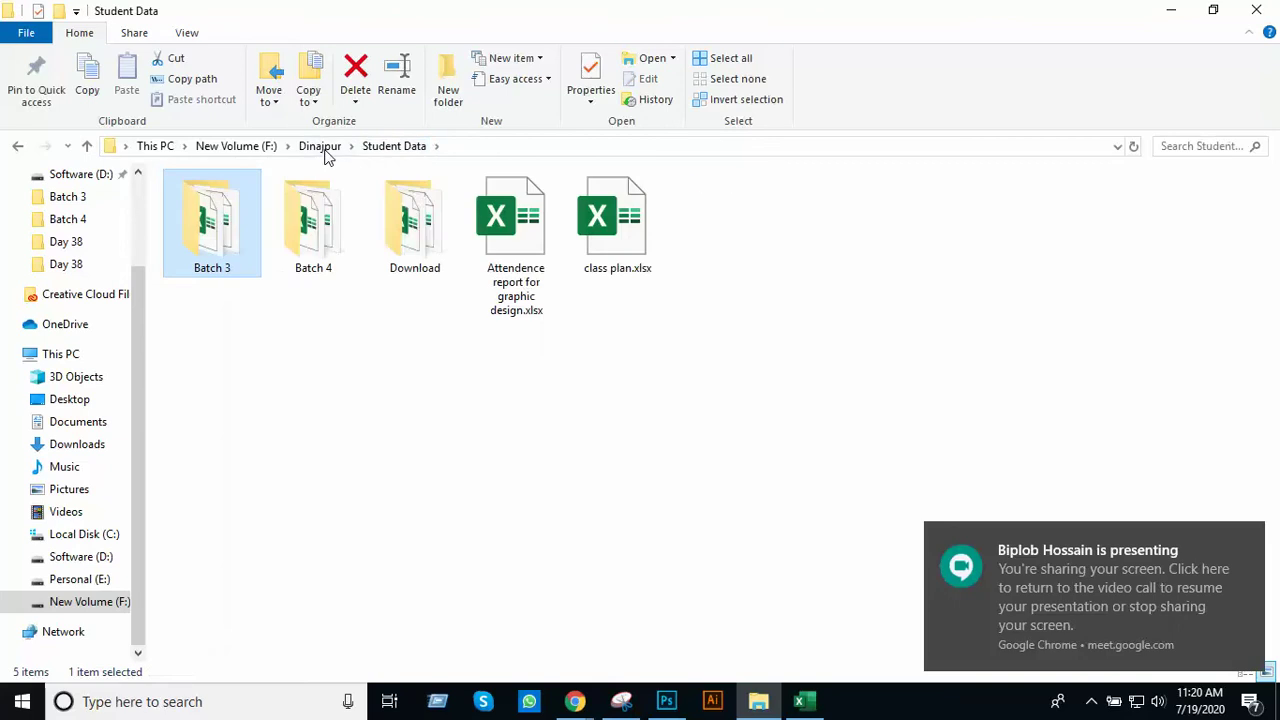
pyautogui.click(321, 146)
pyautogui.doubleClick(212, 225)
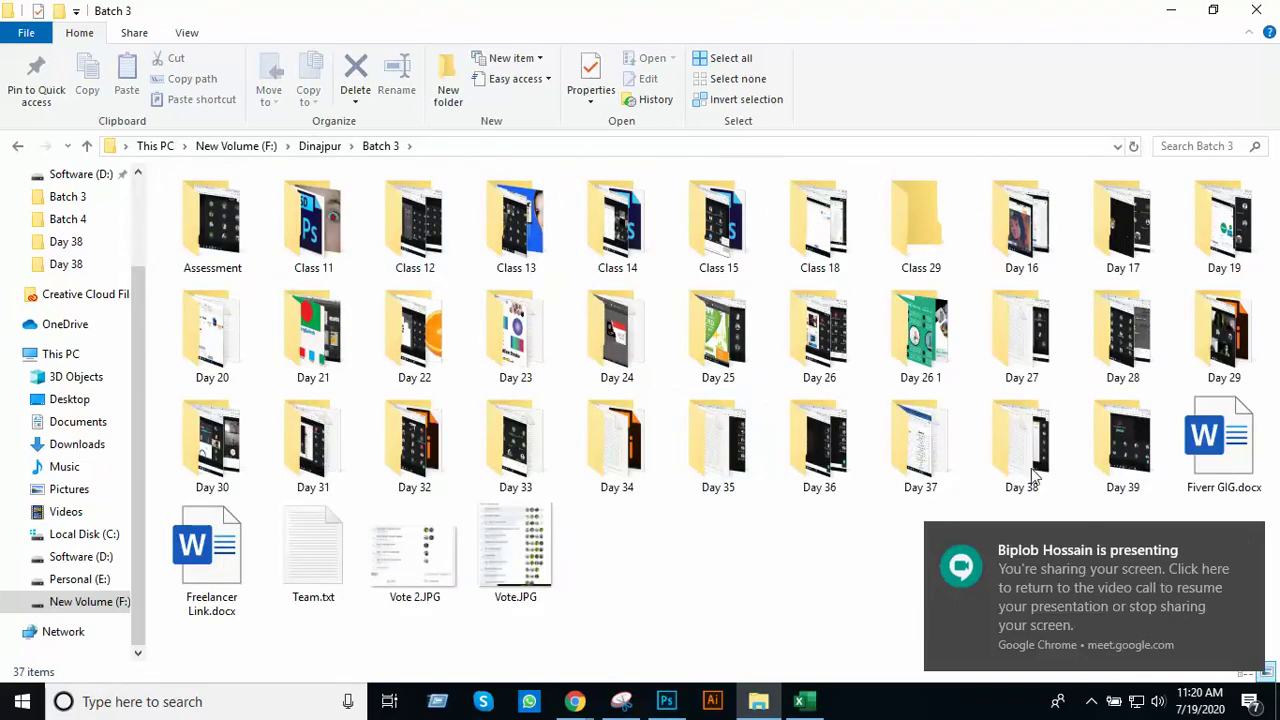
pyautogui.click(620, 485)
pyautogui.doubleClick(617, 485)
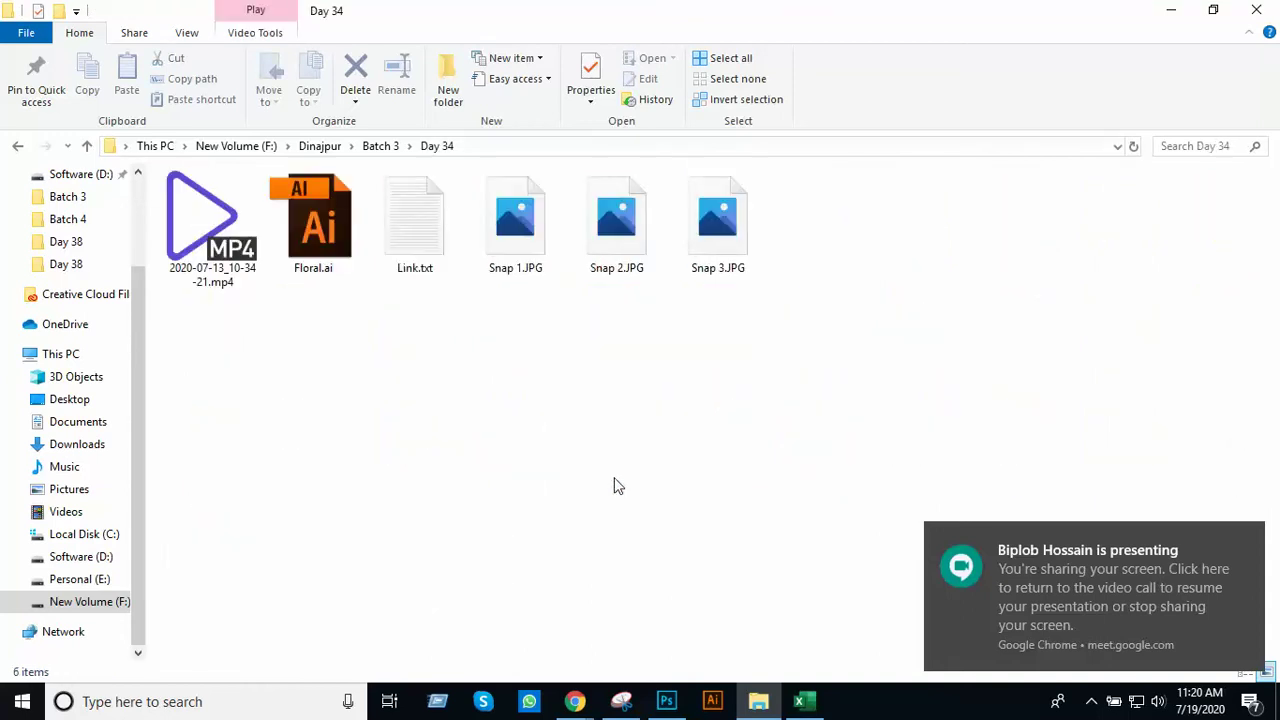
pyautogui.press('BackSpace')
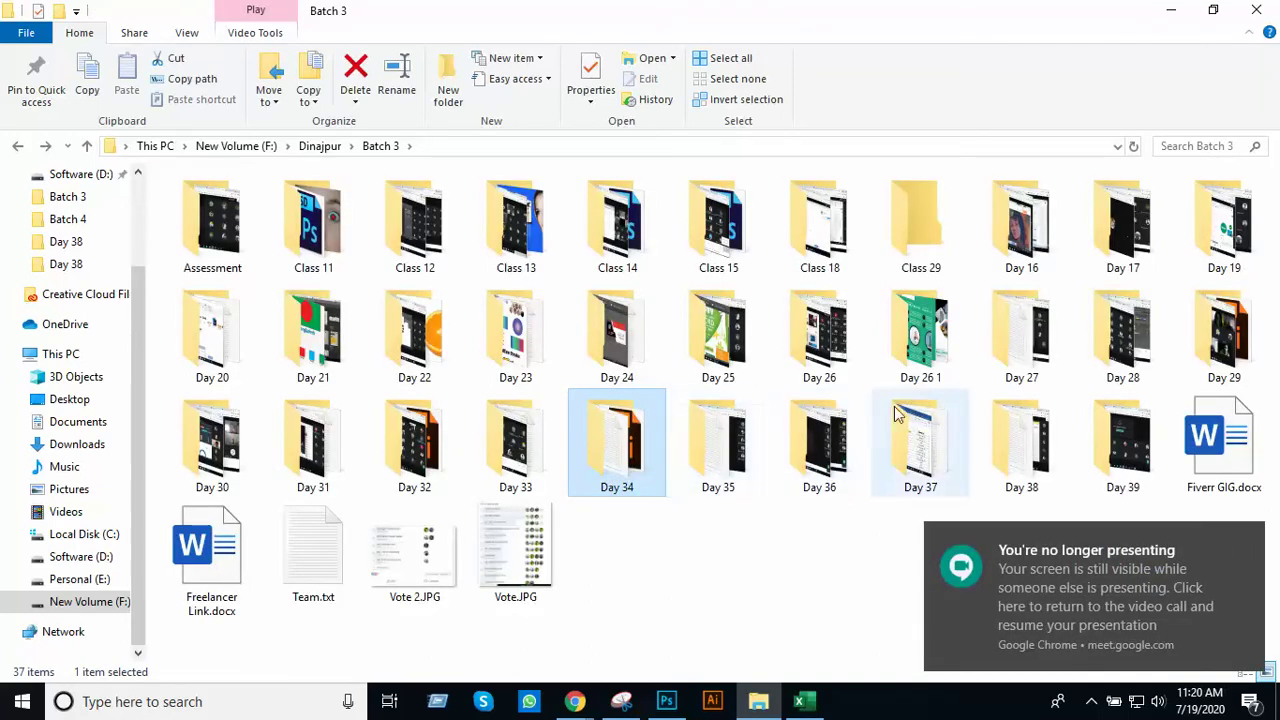
# Open the Day 26 1 through Day 32 folders in turn, returning to Batch 3 each time.
pyautogui.doubleClick(932, 360)
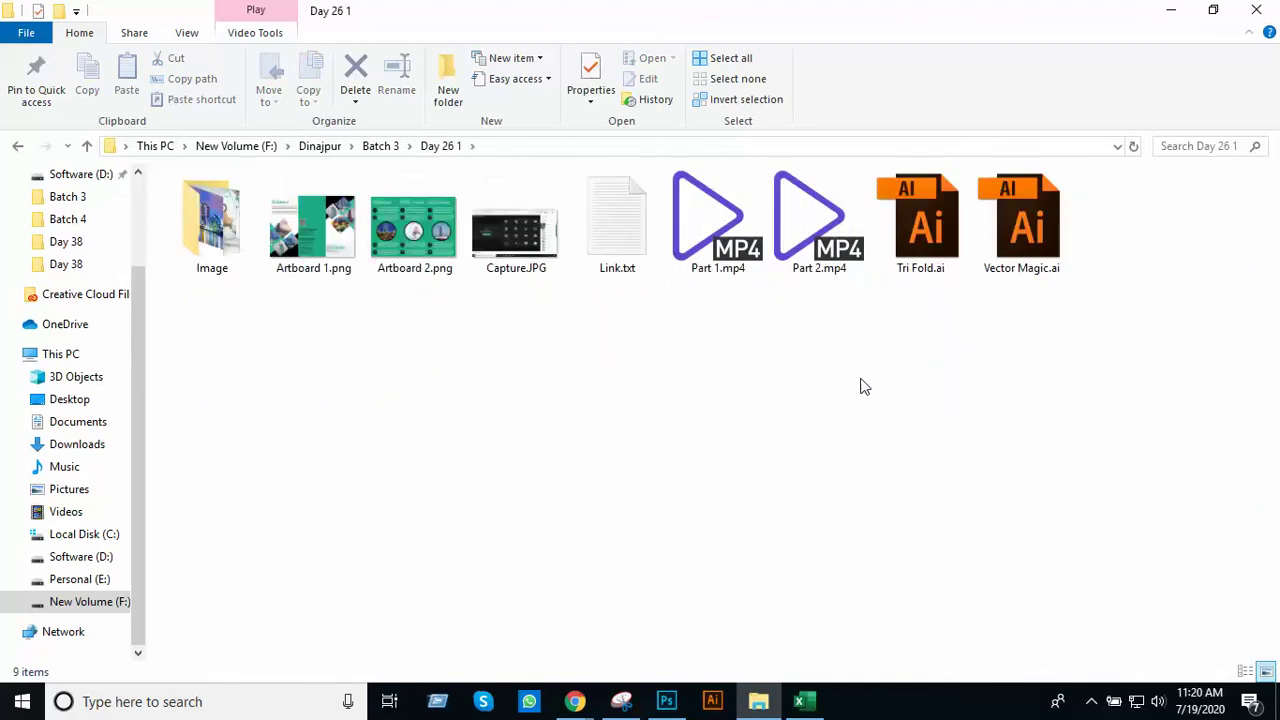
pyautogui.hotkey('alt', 'Left')
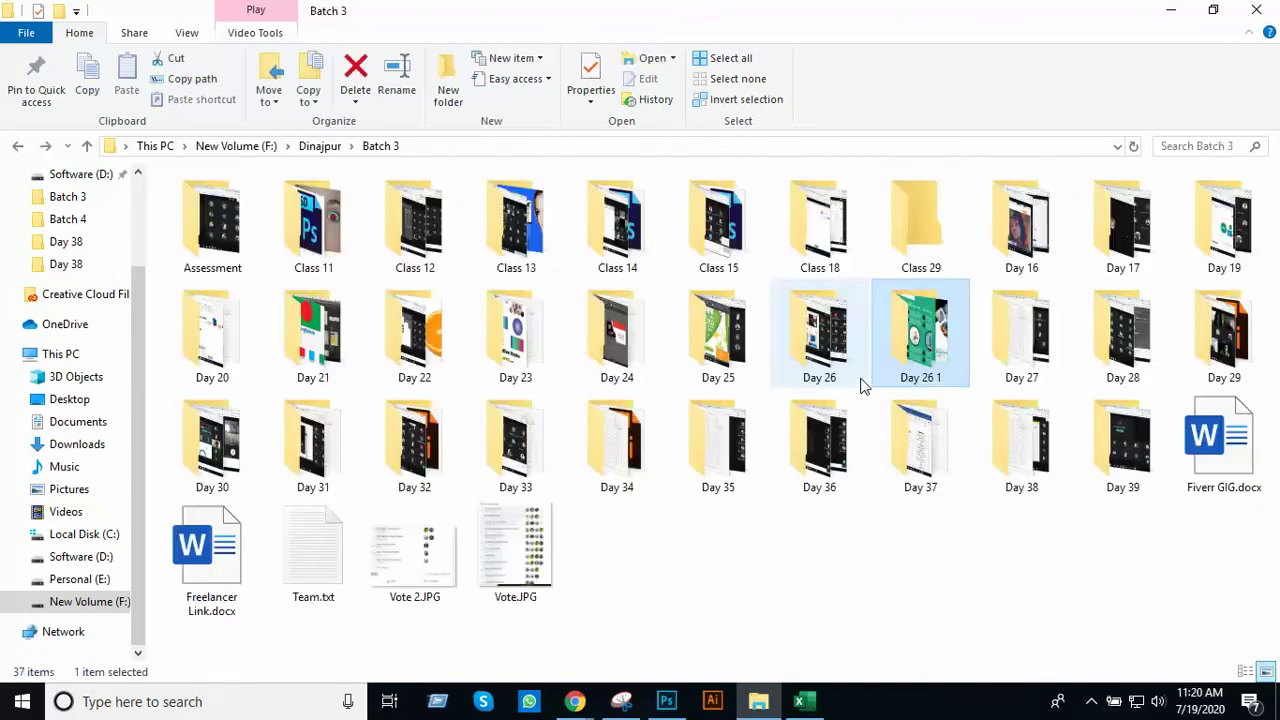
pyautogui.doubleClick(1018, 350)
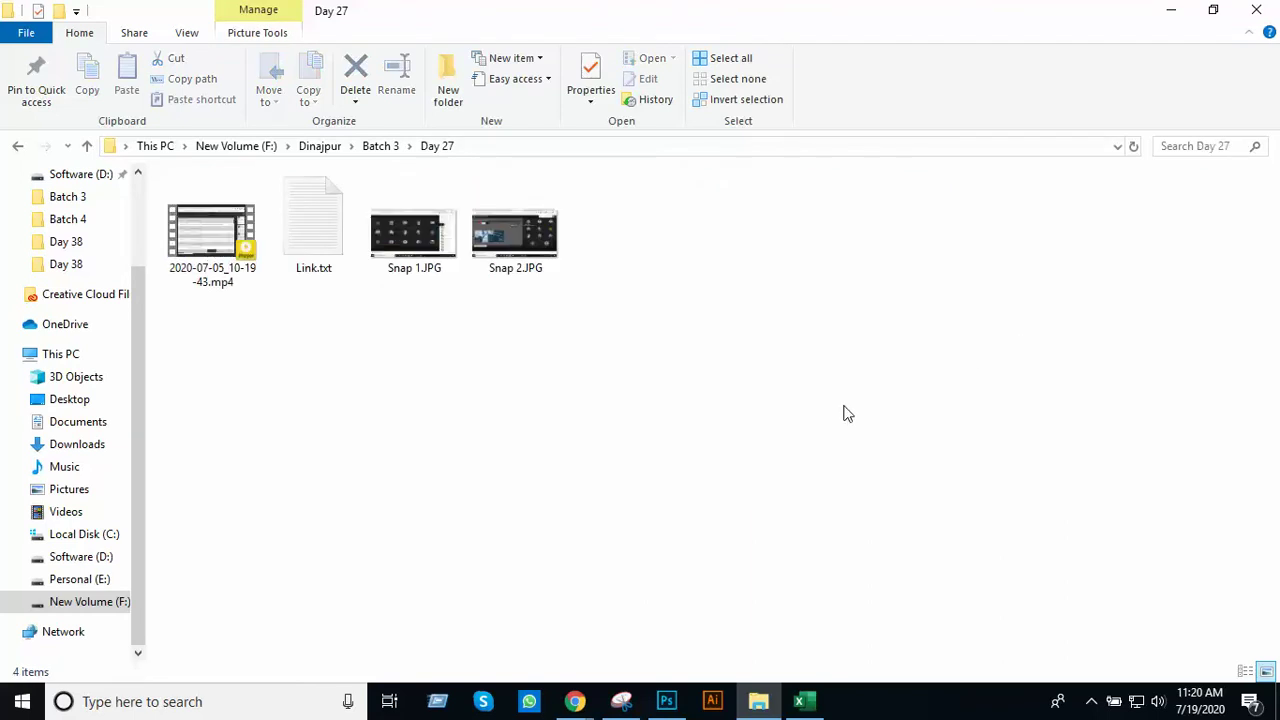
pyautogui.hotkey('alt', 'Left')
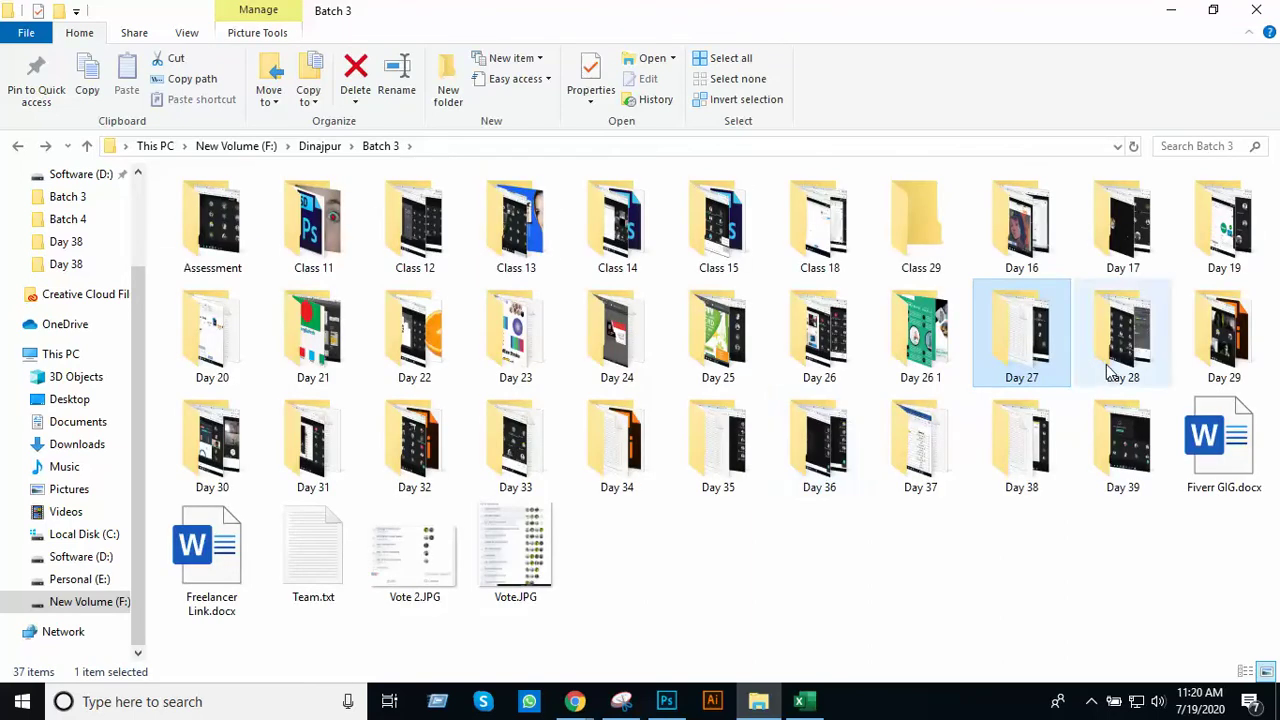
pyautogui.doubleClick(1106, 363)
pyautogui.hotkey('alt', 'Left')
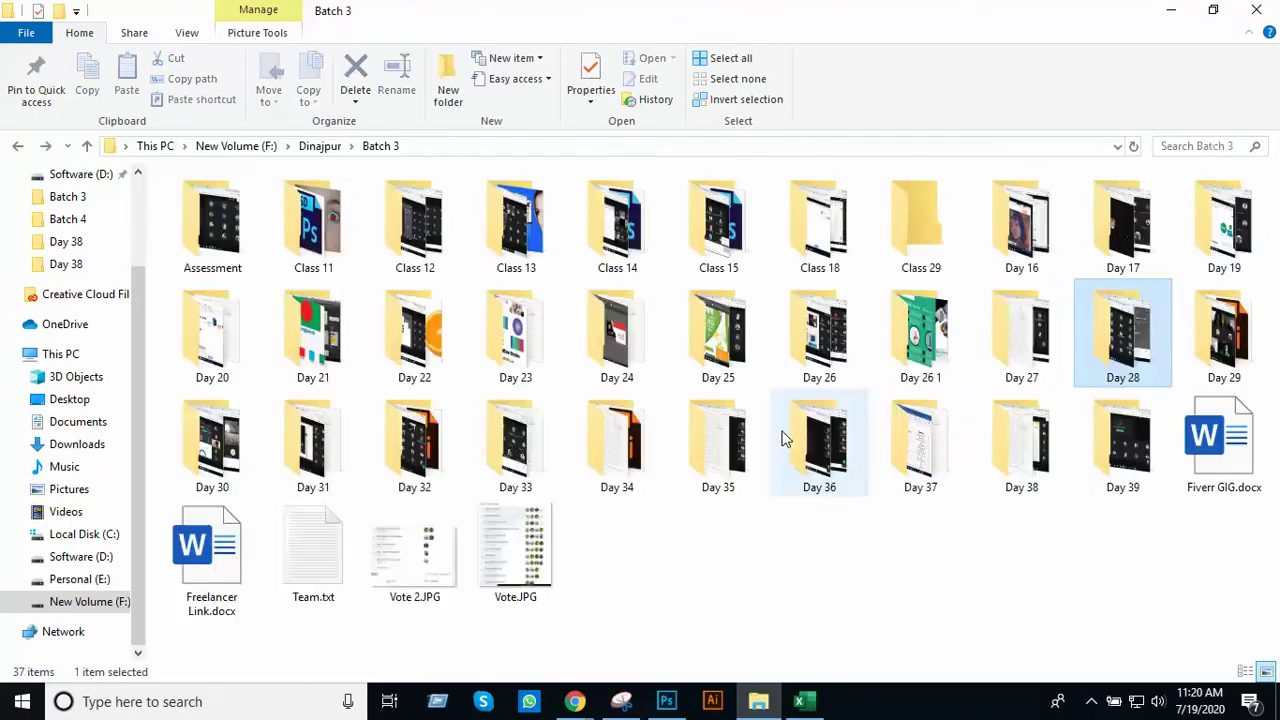
pyautogui.doubleClick(1203, 338)
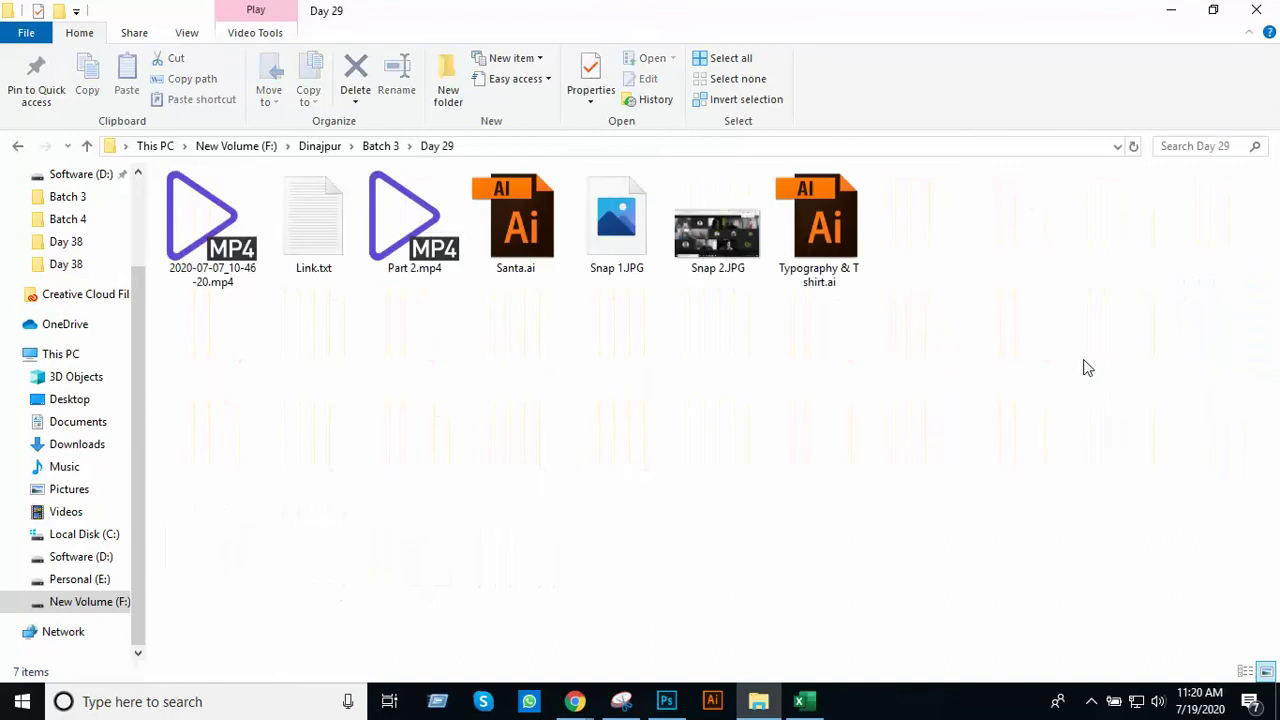
pyautogui.hotkey('alt', 'Left')
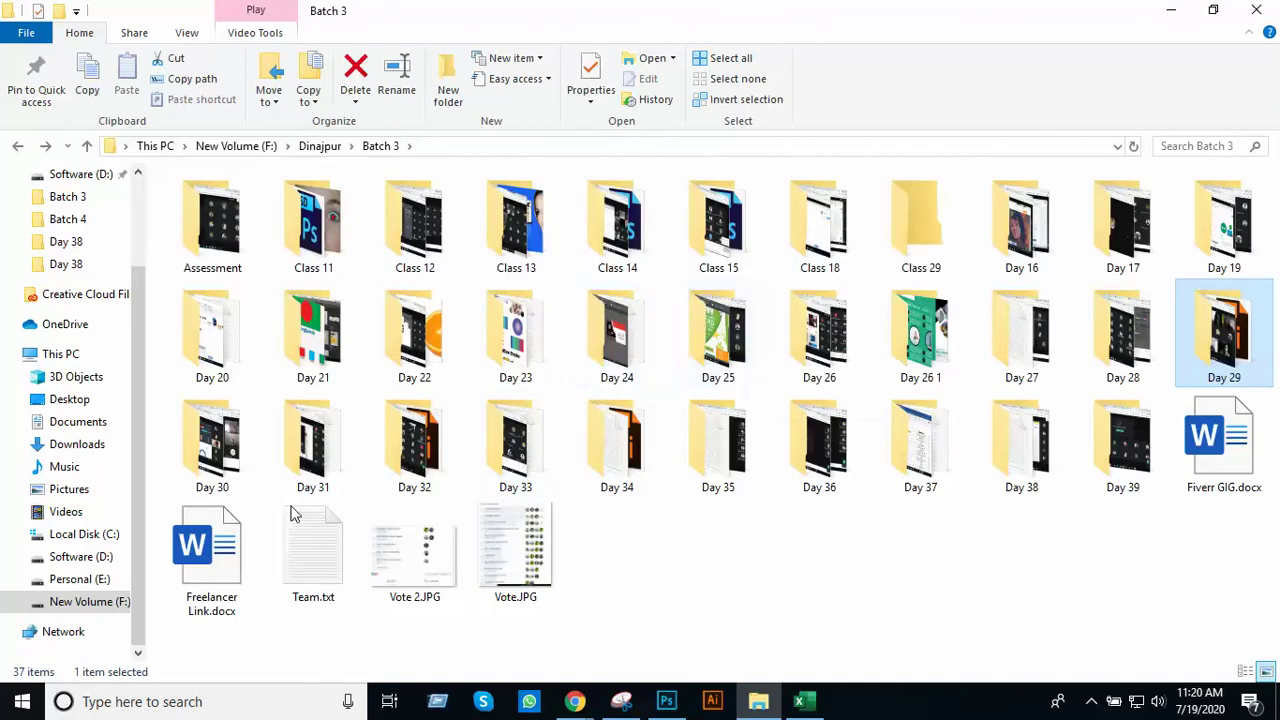
pyautogui.doubleClick(214, 452)
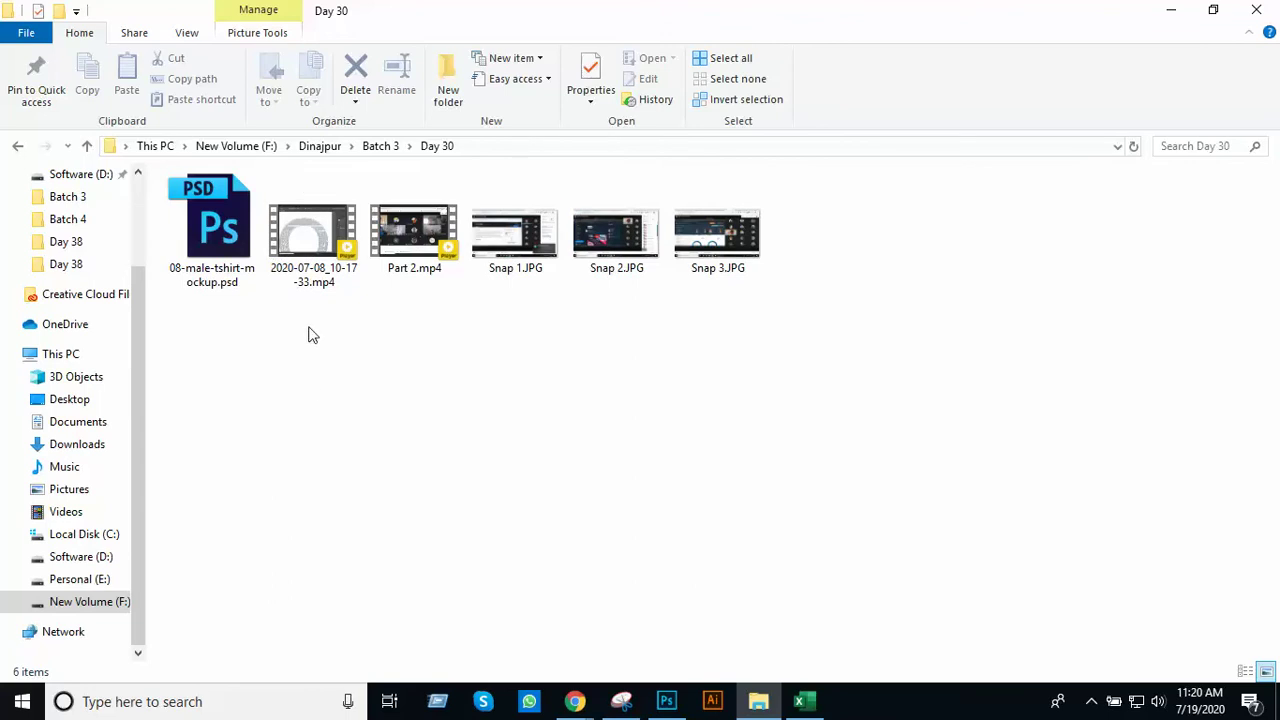
pyautogui.hotkey('alt', 'Left')
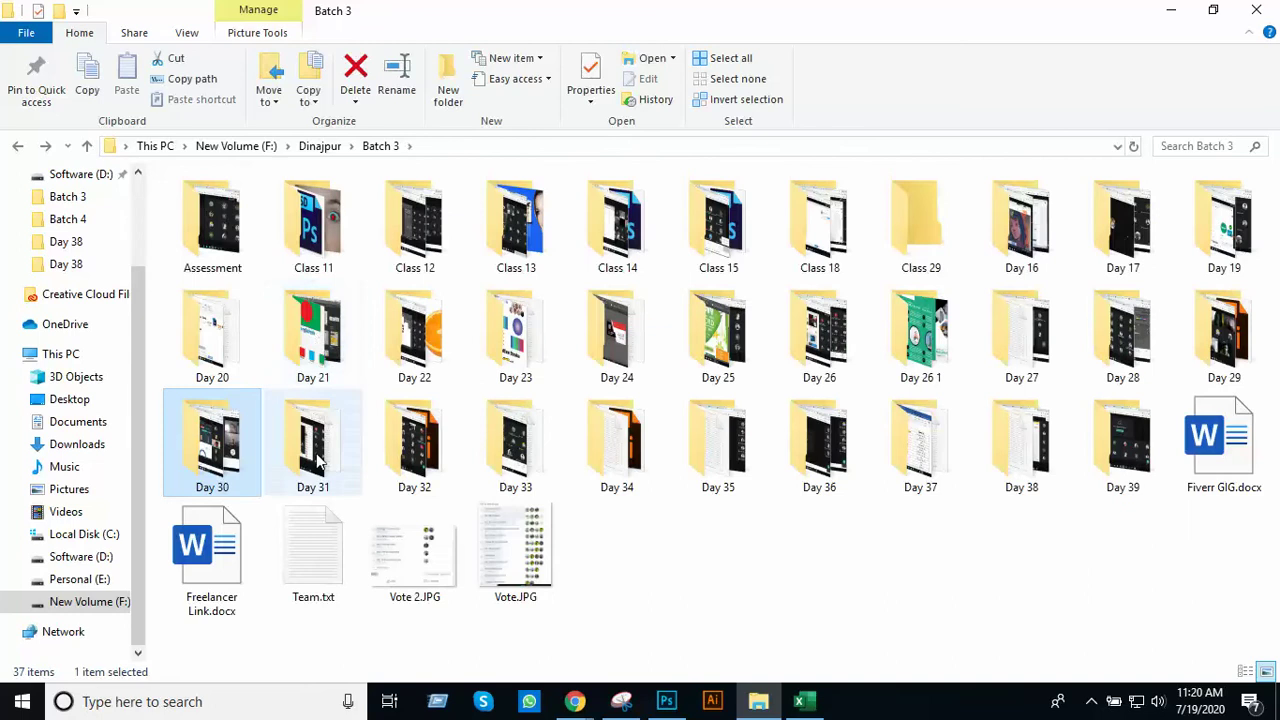
pyautogui.doubleClick(315, 474)
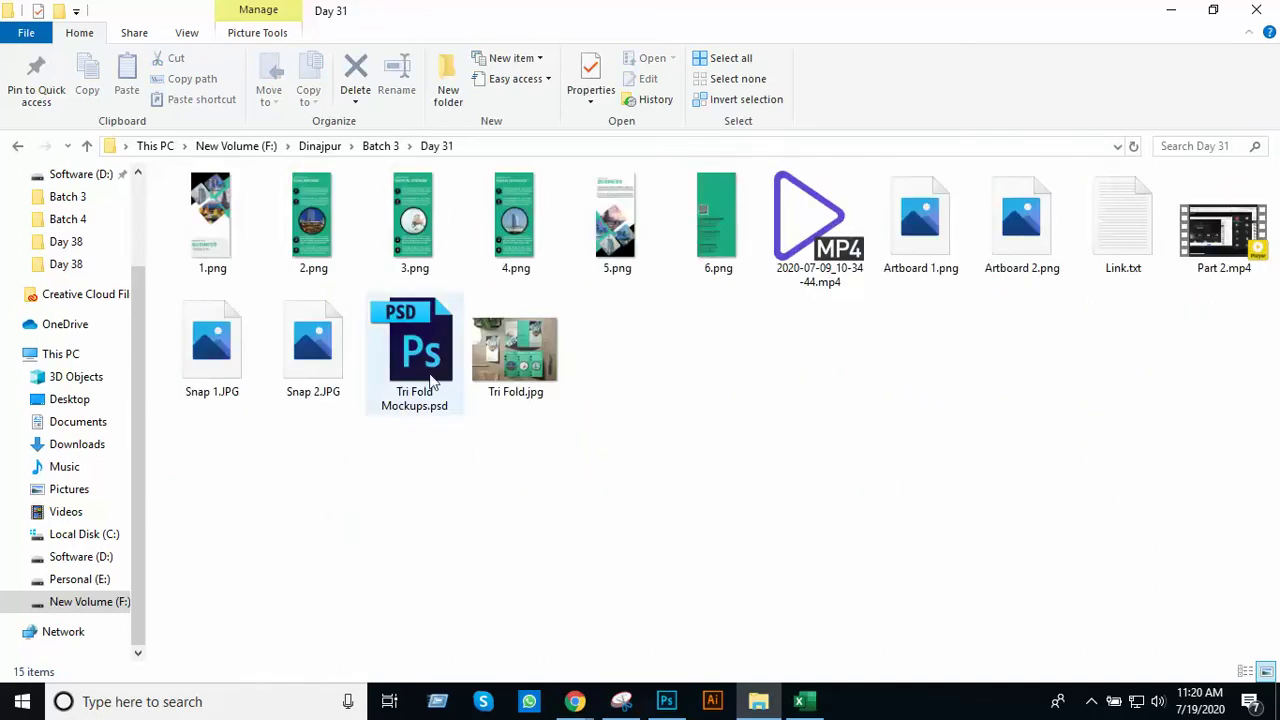
pyautogui.hotkey('alt', 'Left')
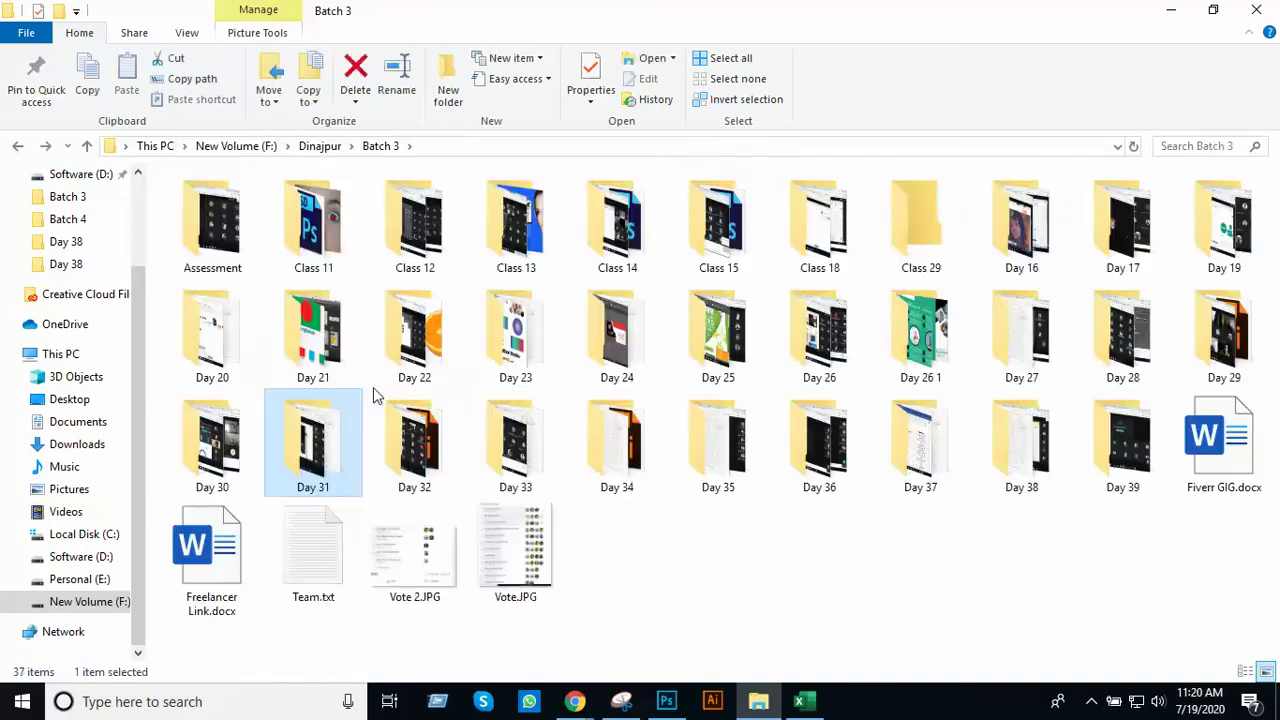
pyautogui.doubleClick(373, 393)
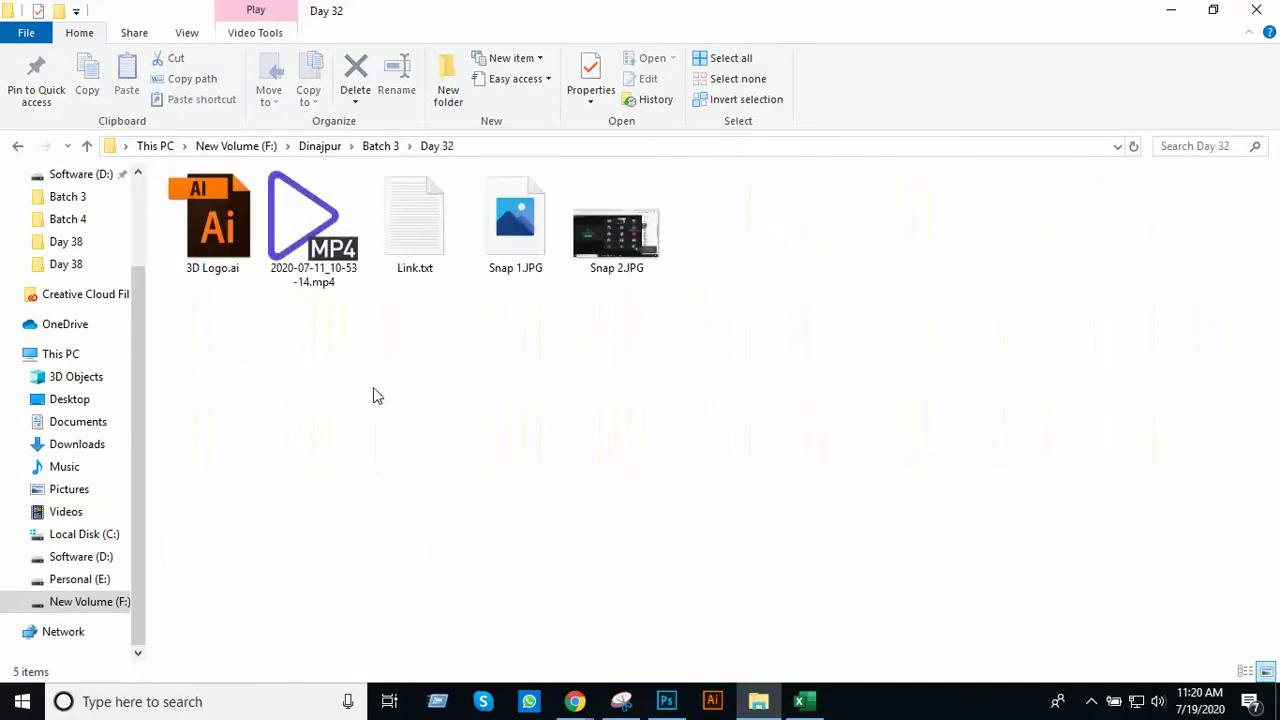
pyautogui.hotkey('alt', 'Left')
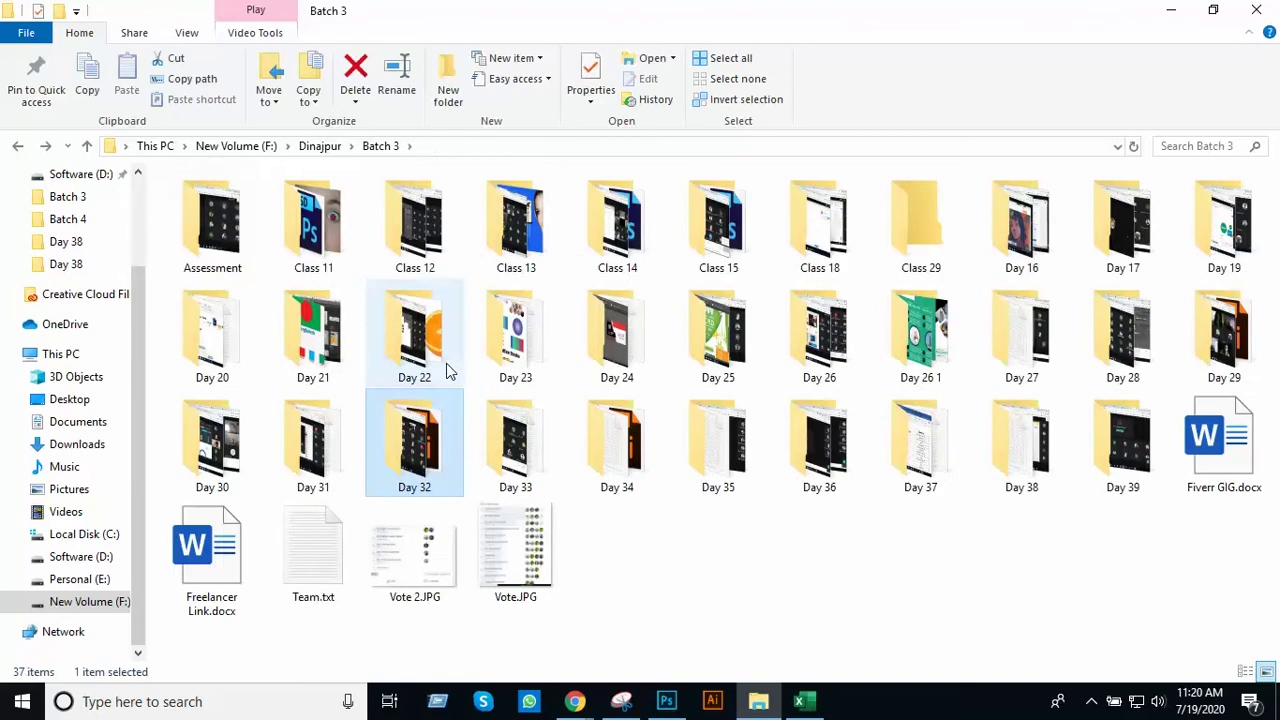
# Open Day 33 and Day 34 using the keyboard, ending back in Batch 3.
pyautogui.press('Right')
pyautogui.press('Return')
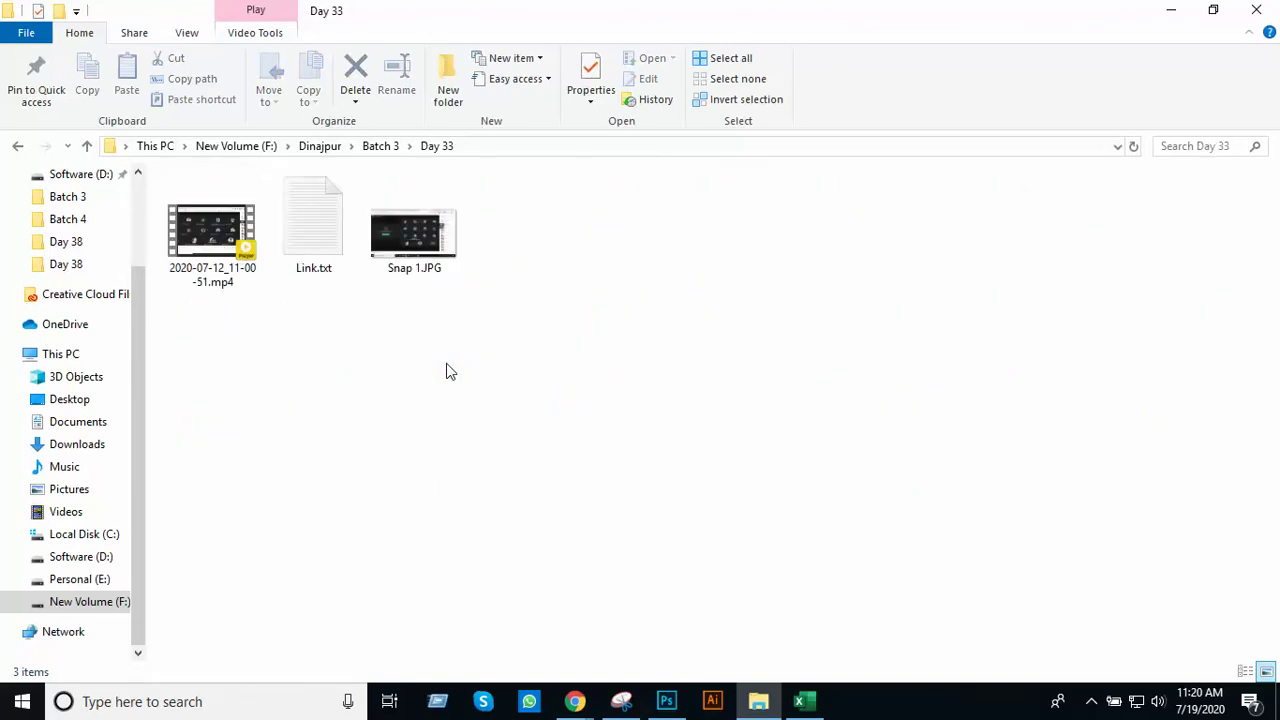
pyautogui.hotkey('alt', 'Left')
pyautogui.press('Right')
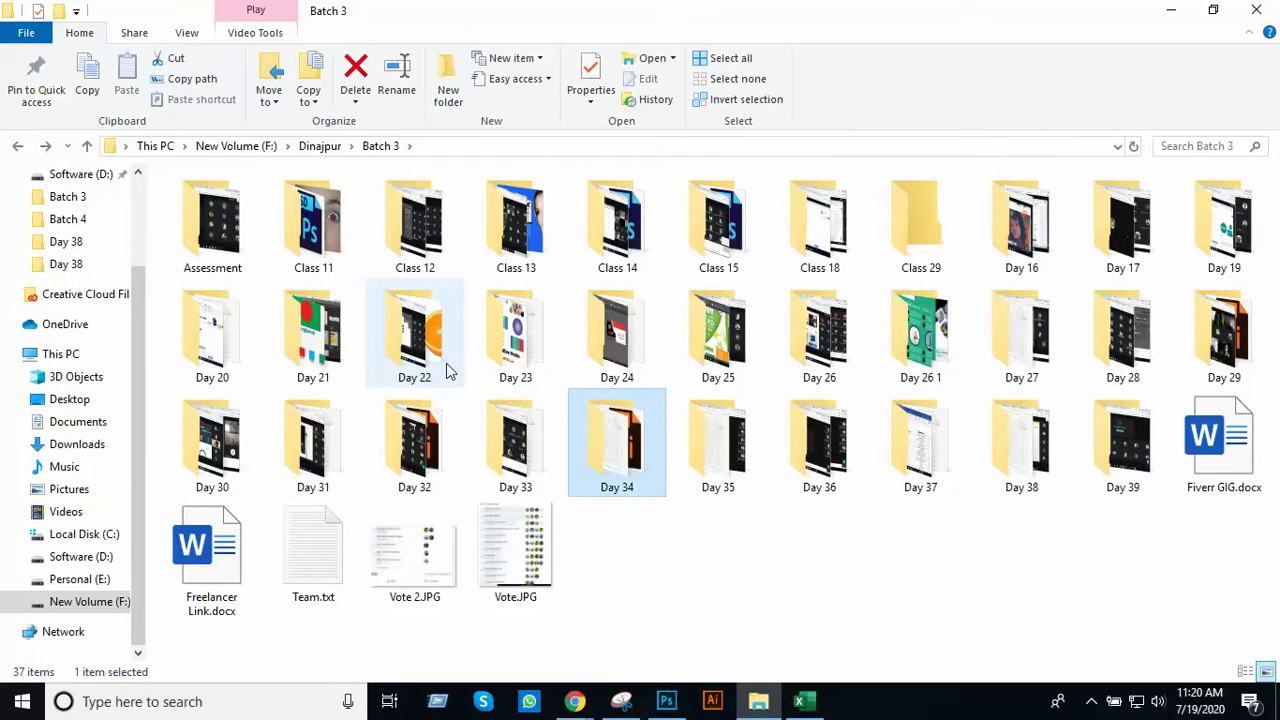
pyautogui.press('Return')
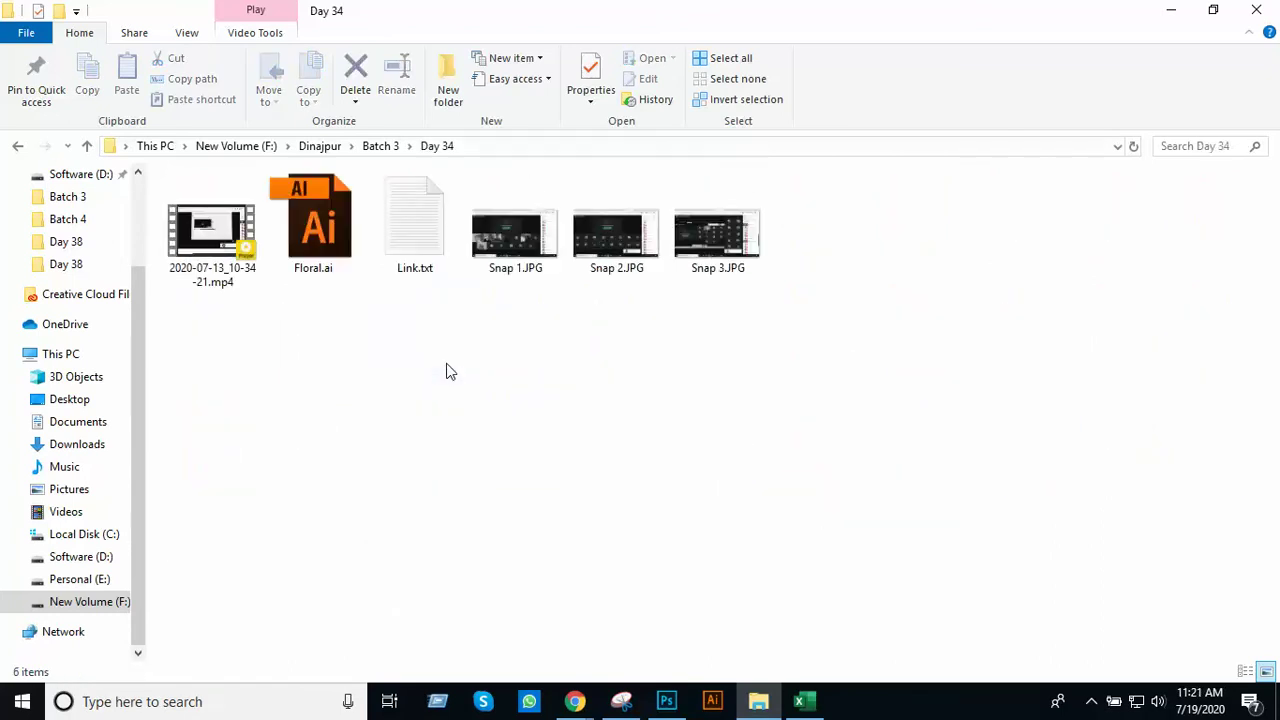
pyautogui.hotkey('alt', 'Left')
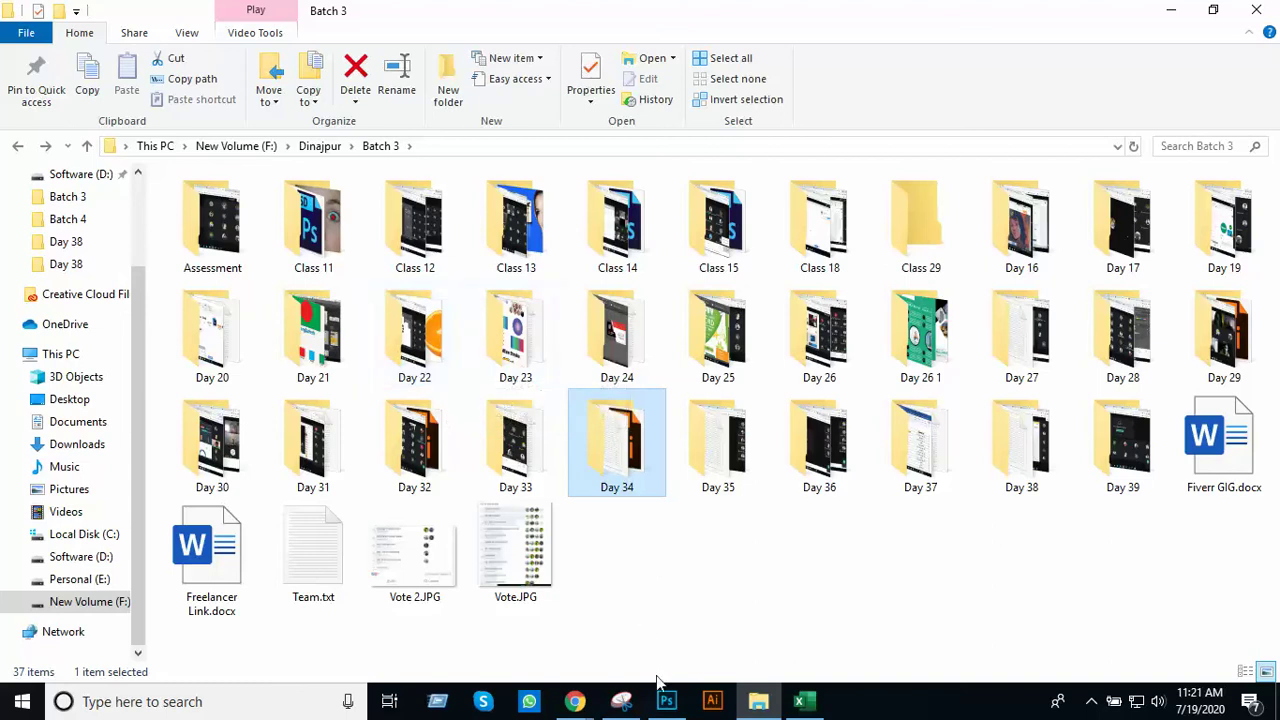
# Bring the Google Meet window back from the taskbar and resume presenting the screen.
pyautogui.moveTo(578, 705)
pyautogui.click(680, 600)
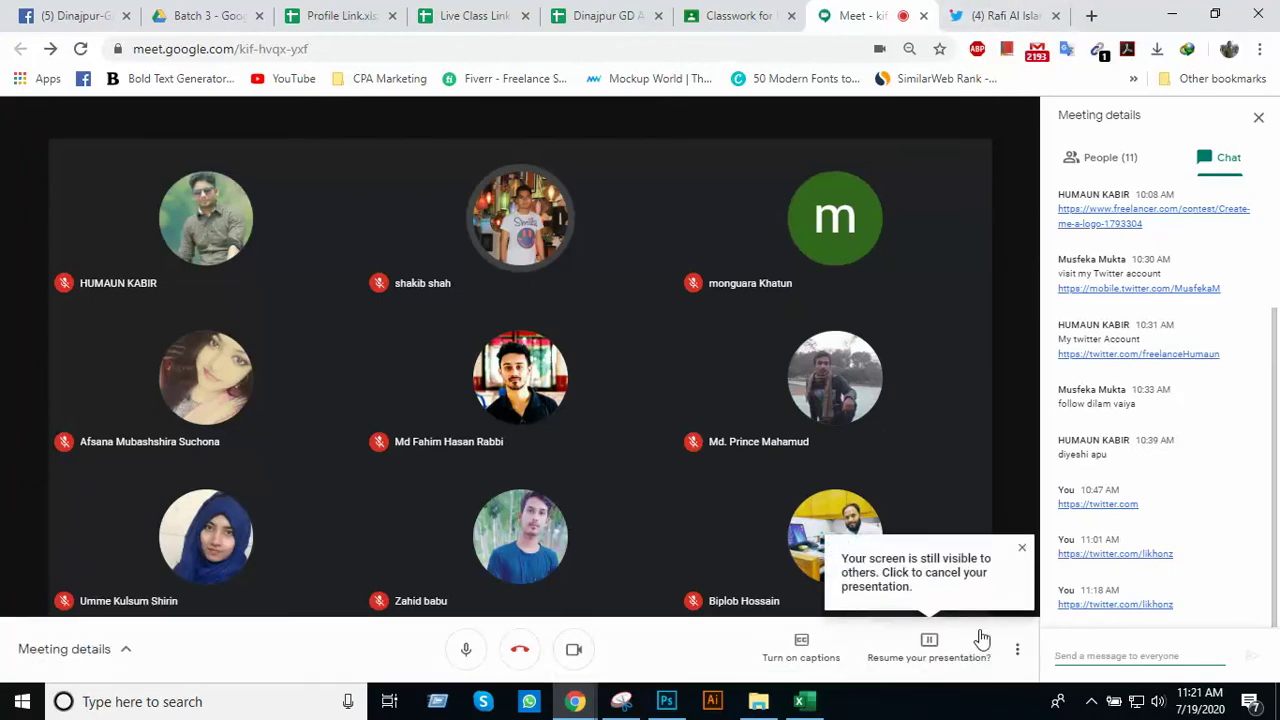
pyautogui.click(929, 648)
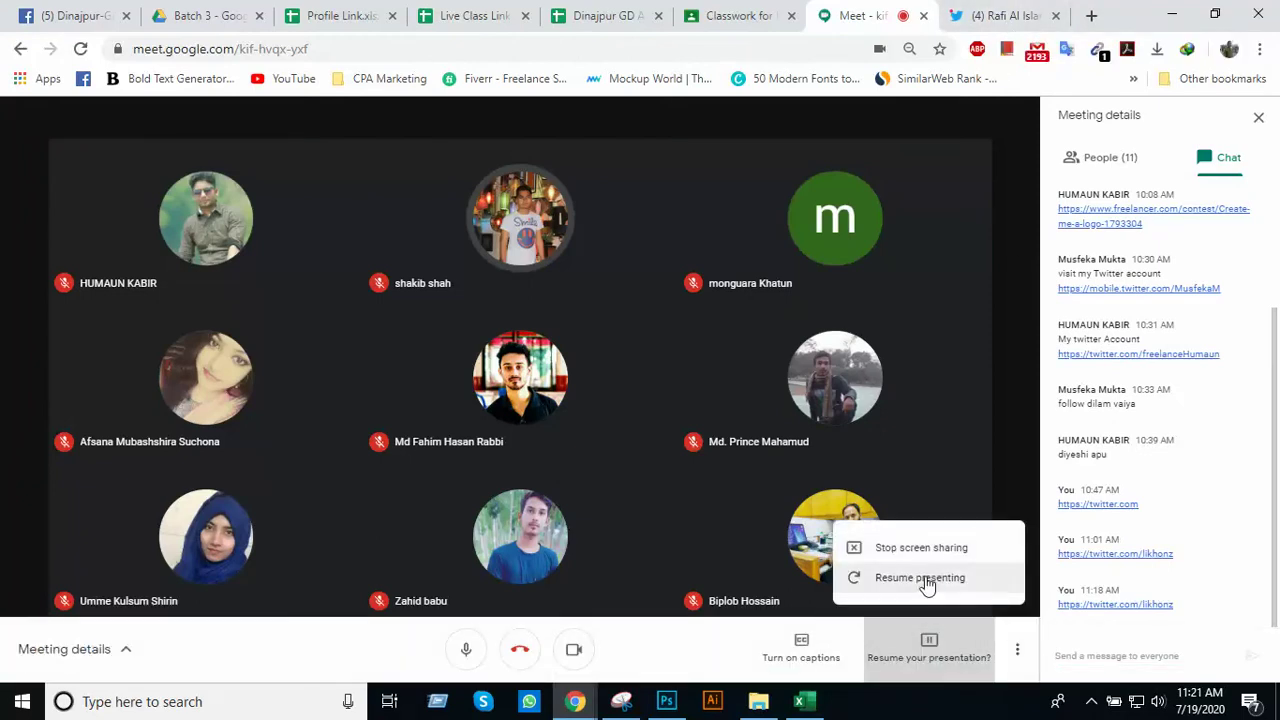
pyautogui.click(922, 580)
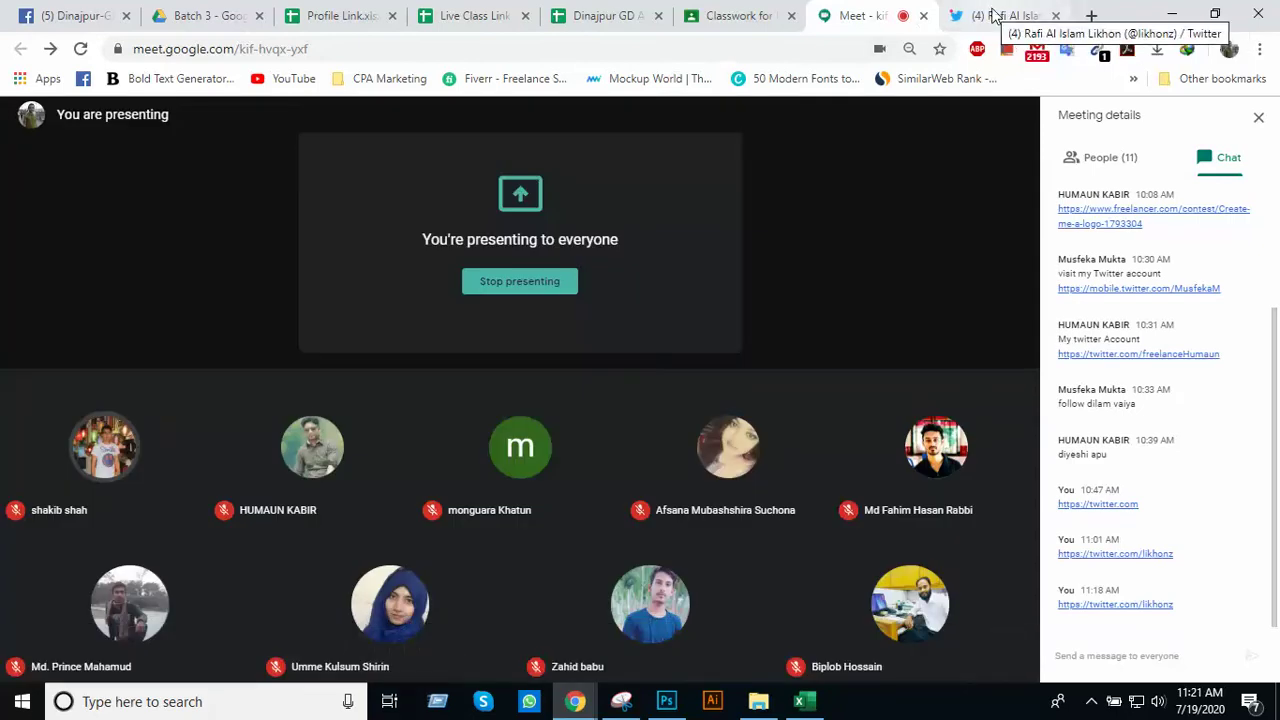
pyautogui.click(995, 15)
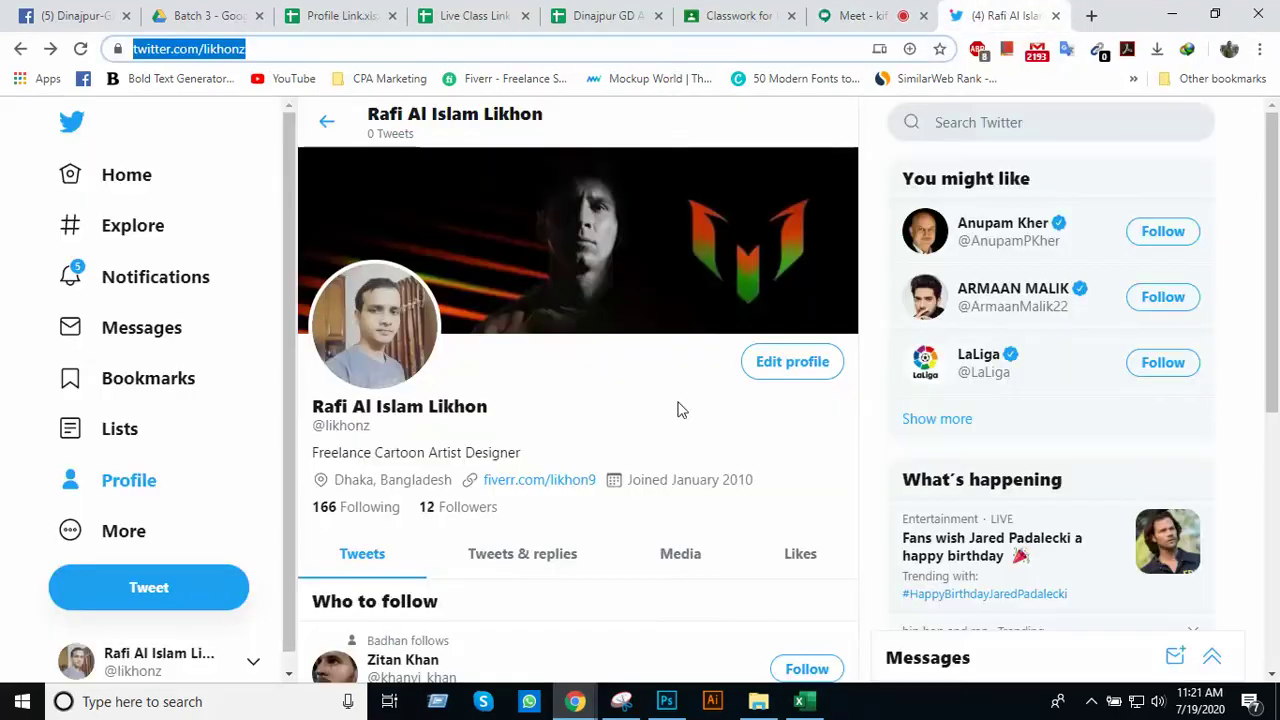
pyautogui.scroll(-2, 640, 444)
pyautogui.scroll(1, 640, 444)
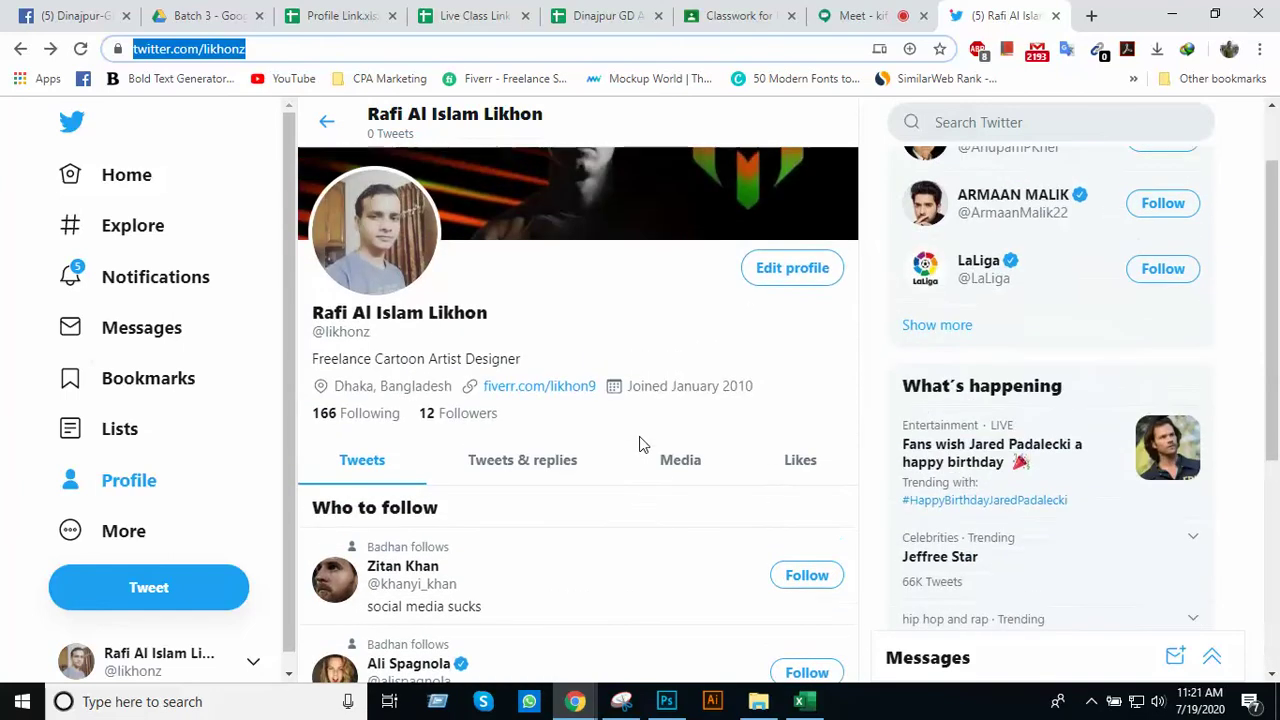
pyautogui.scroll(-4, 520, 491)
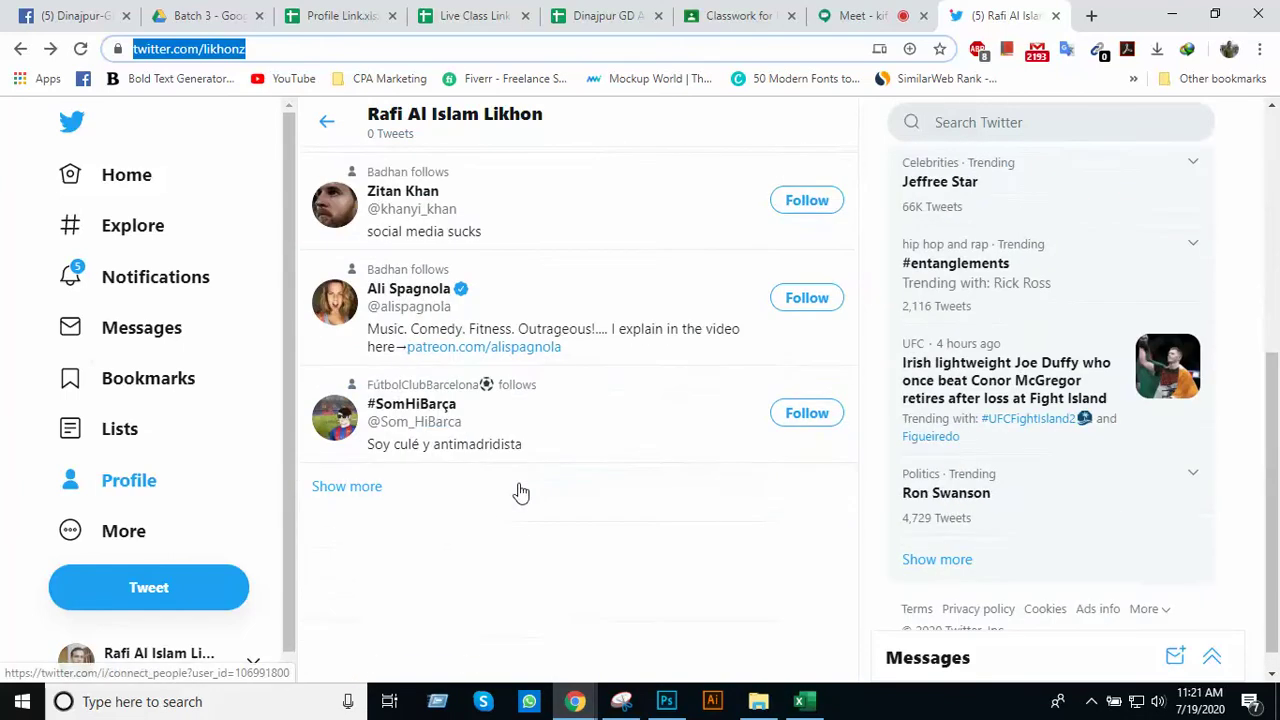
pyautogui.scroll(-1, 541, 491)
pyautogui.scroll(3, 541, 491)
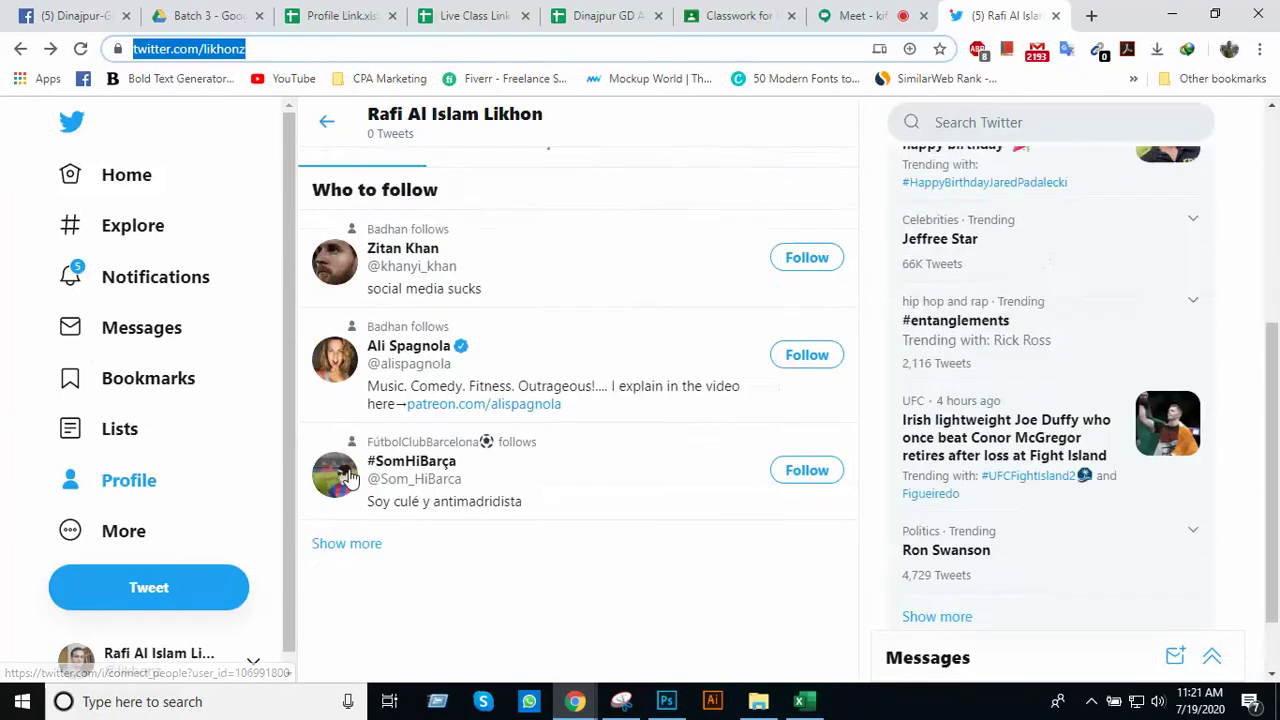
# Reload the profile via Home, now listing 12 followers with the Dhaka, Bangladesh location.
pyautogui.click(154, 196)
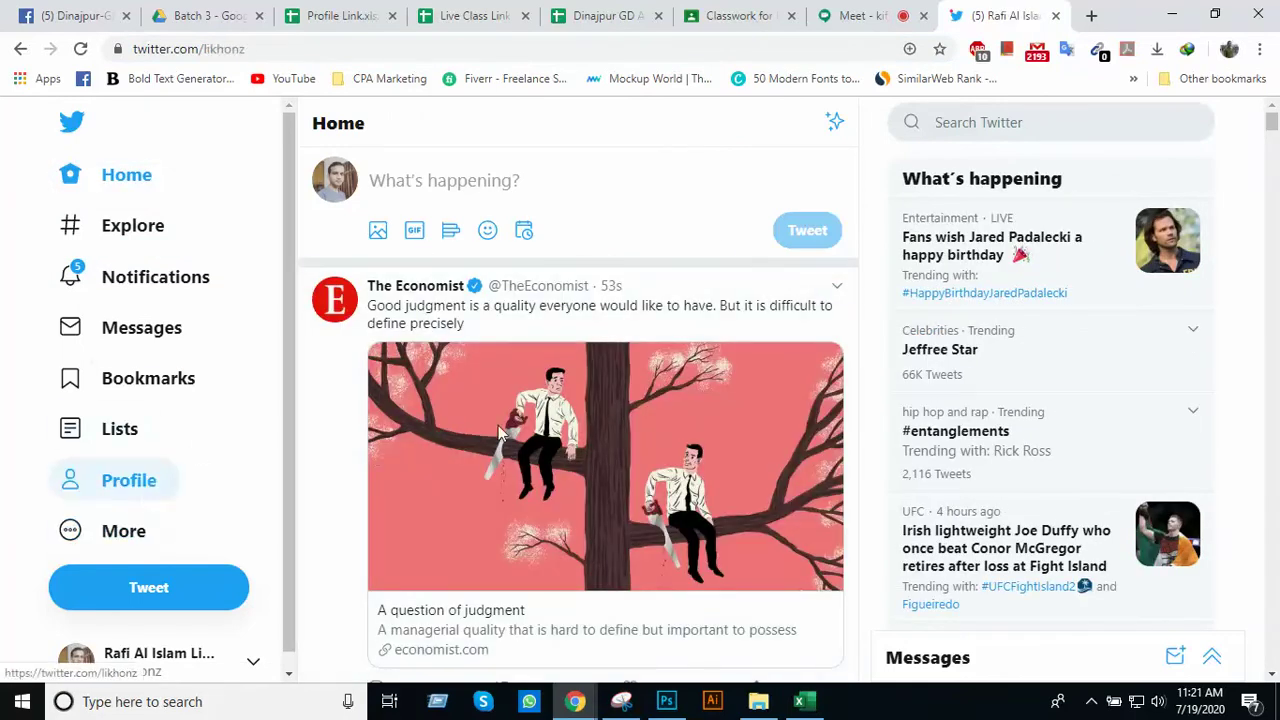
pyautogui.click(152, 485)
pyautogui.scroll(-1, 692, 420)
pyautogui.scroll(-2, 692, 420)
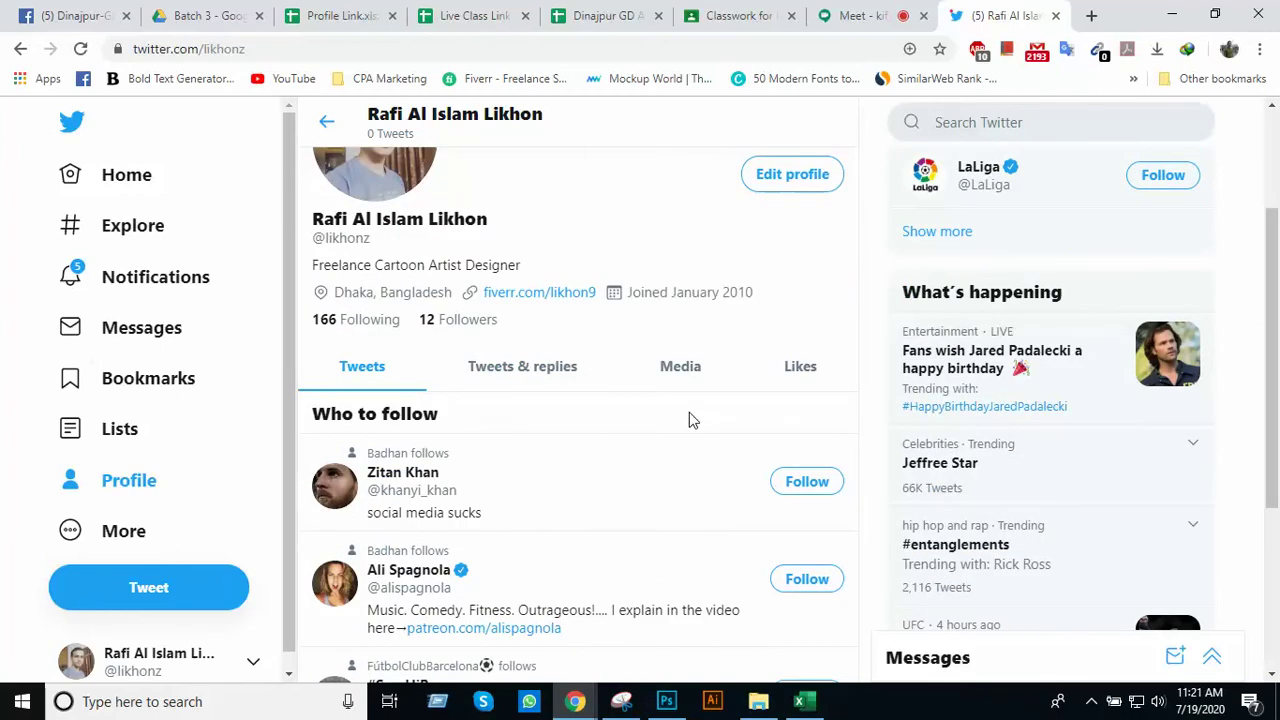
pyautogui.scroll(2, 692, 420)
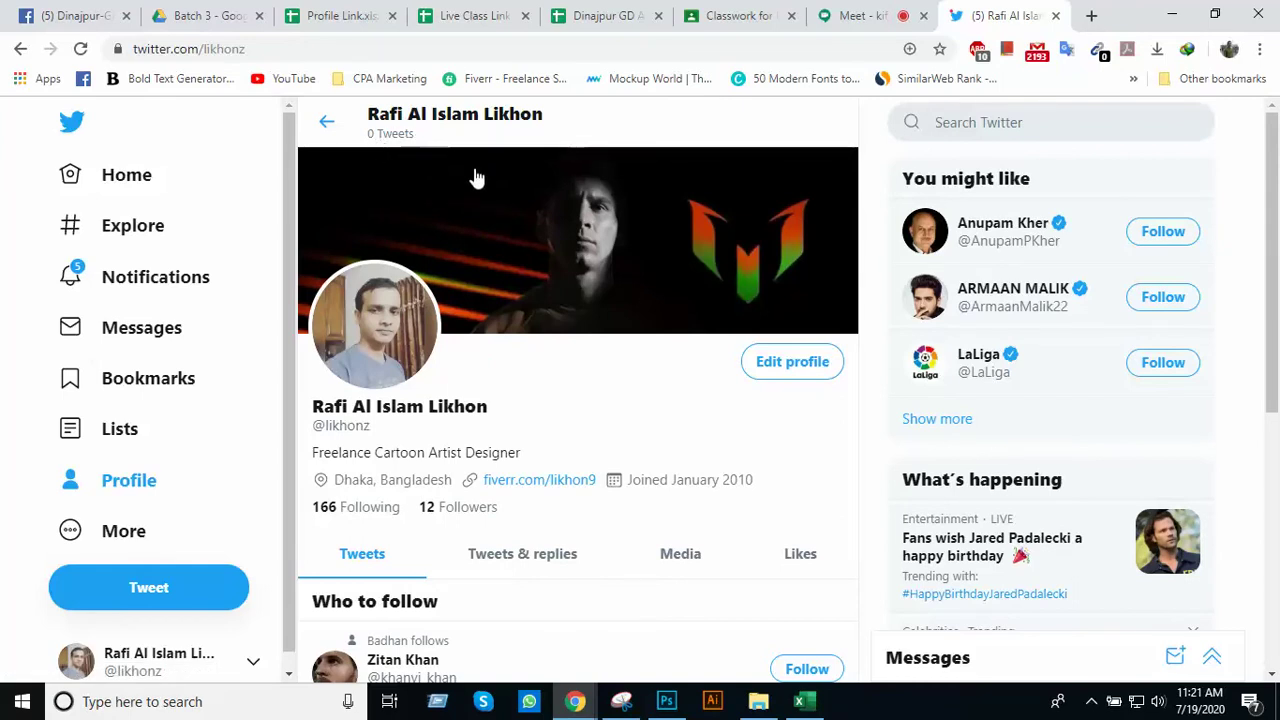
pyautogui.scroll(-3, 475, 374)
pyautogui.scroll(-2, 490, 388)
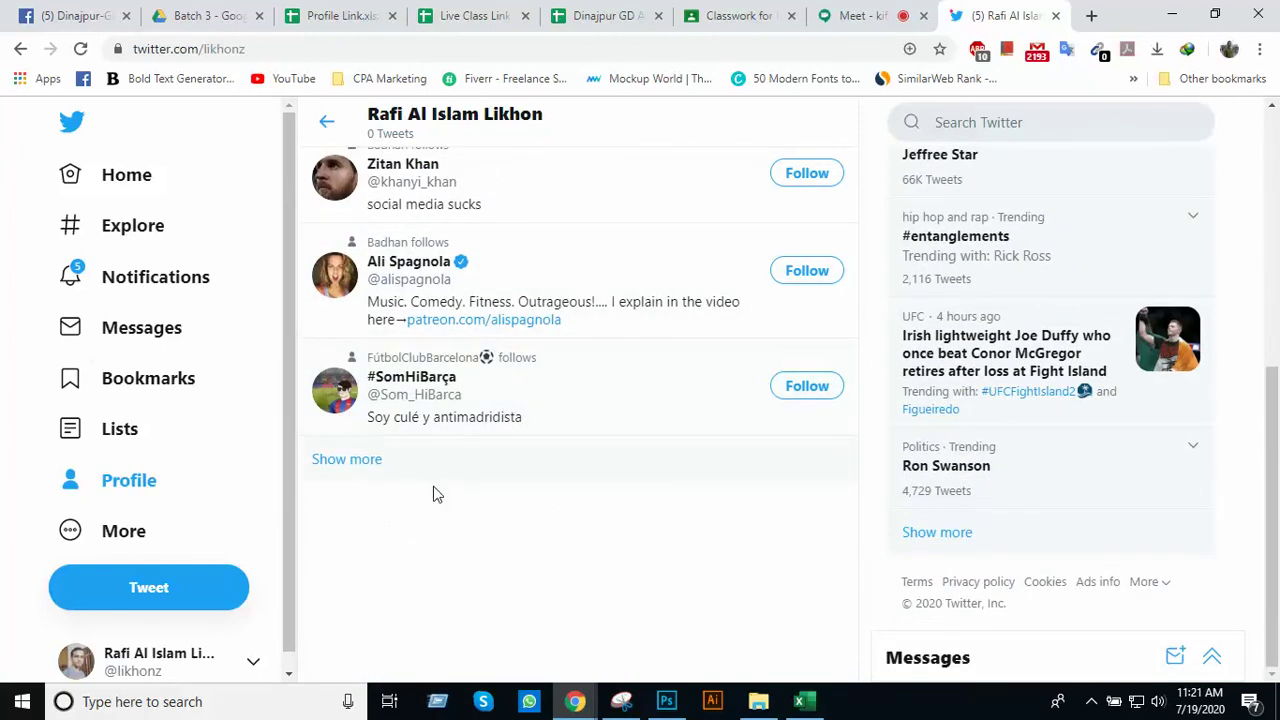
pyautogui.scroll(5, 435, 496)
pyautogui.scroll(-5, 444, 502)
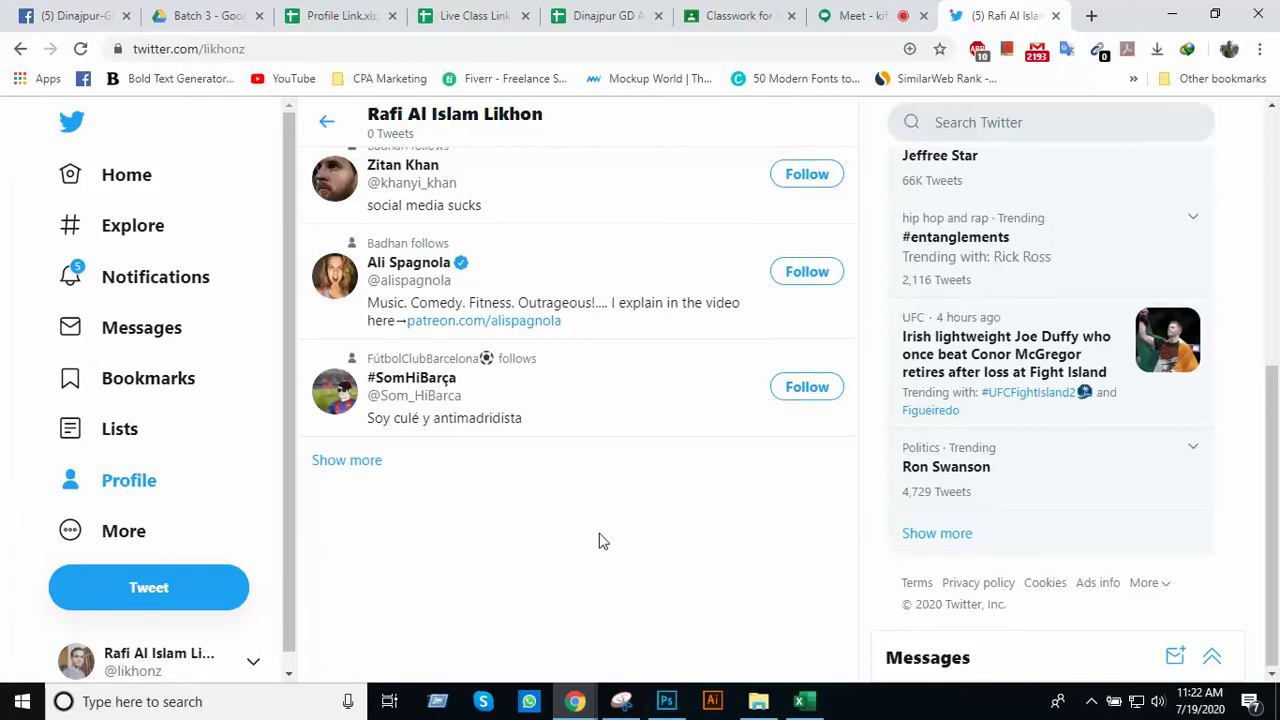
pyautogui.scroll(4, 602, 541)
pyautogui.scroll(1, 601, 542)
pyautogui.scroll(1, 601, 542)
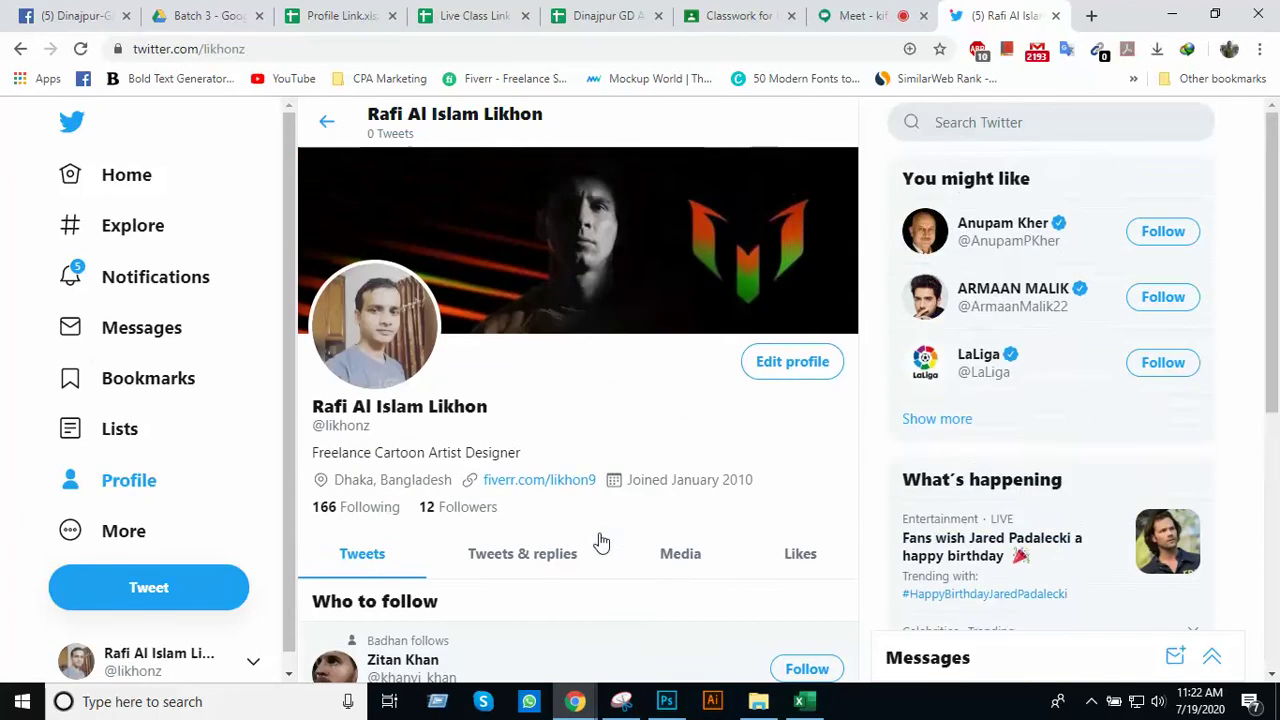